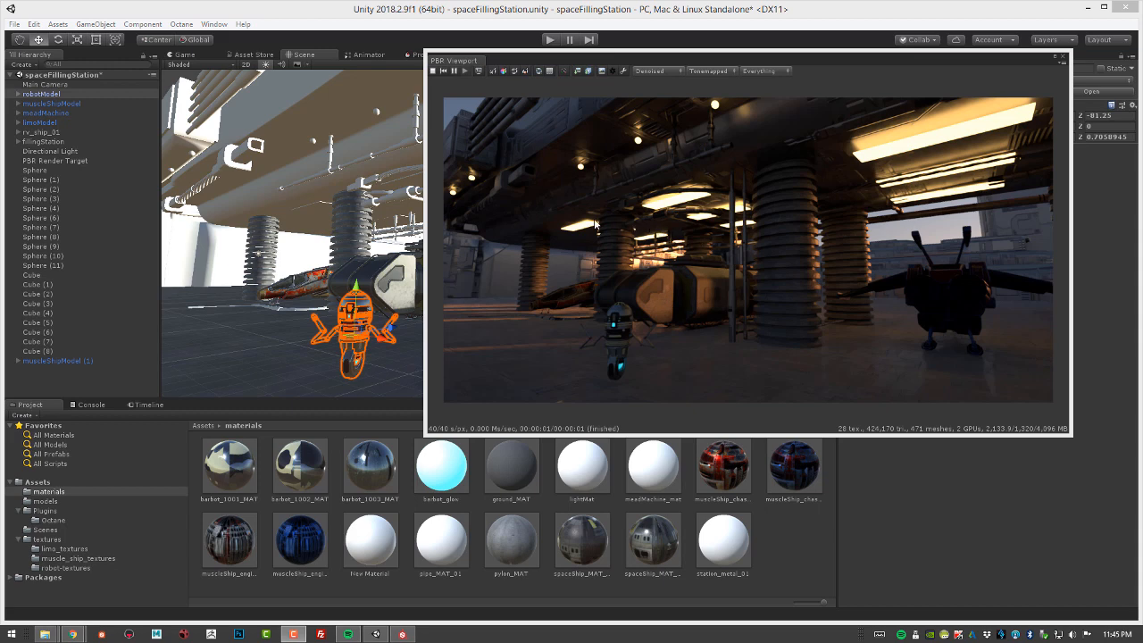
Step: Open the Octane PBR settings, review the version and GPU device information, and close the settings window
left_click_drag(598, 64, 831, 97)
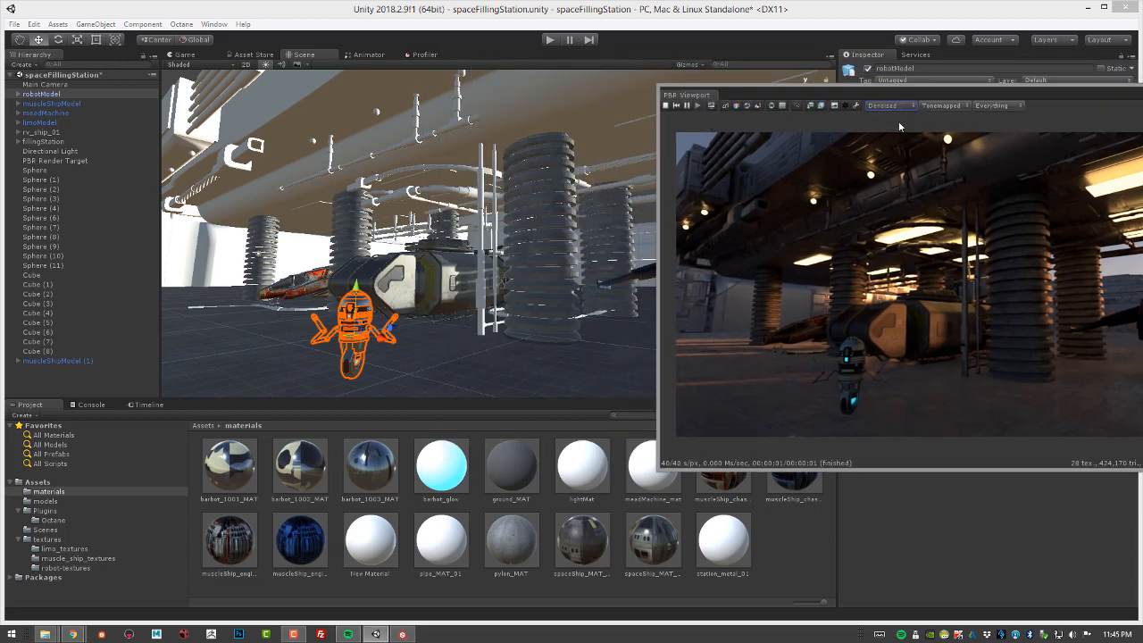
left_click_drag(925, 99, 713, 86)
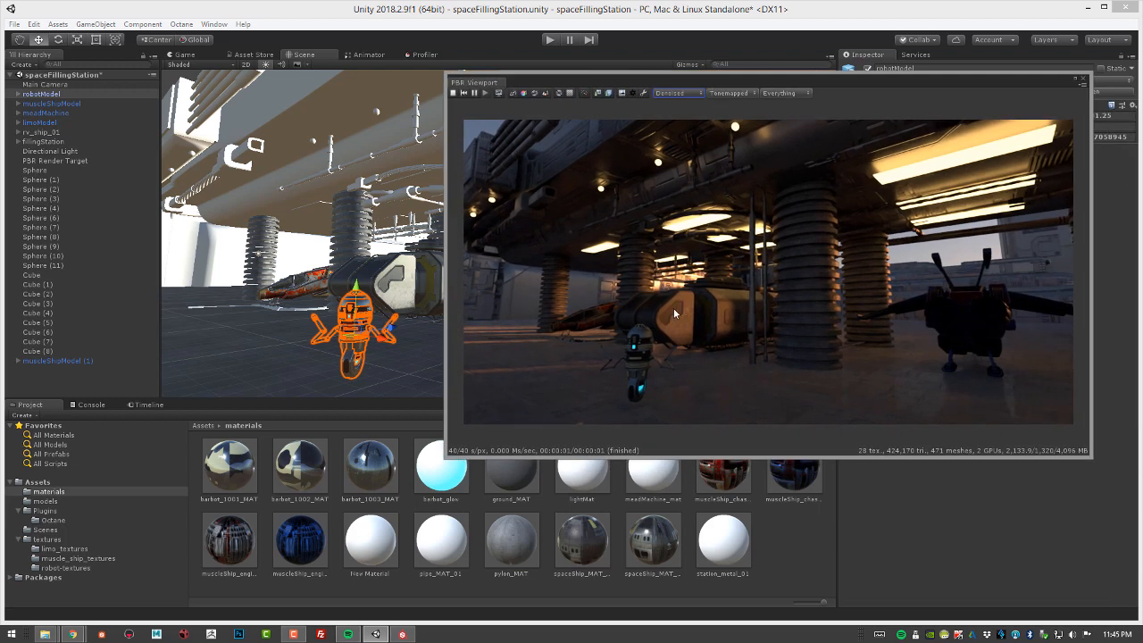
left_click(182, 25)
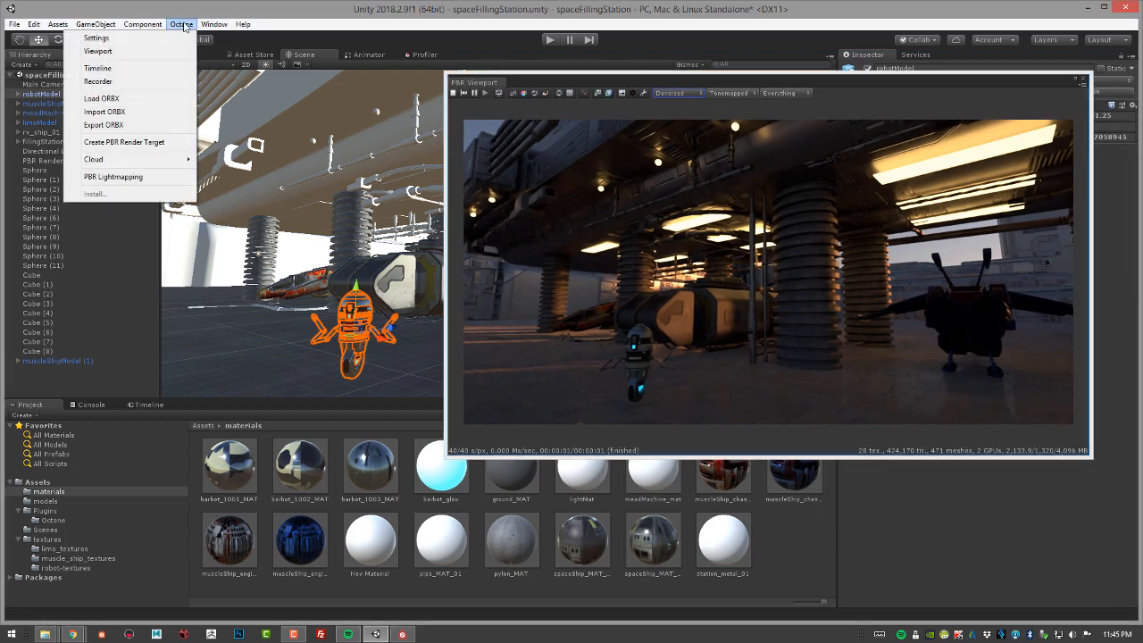
left_click(90, 36)
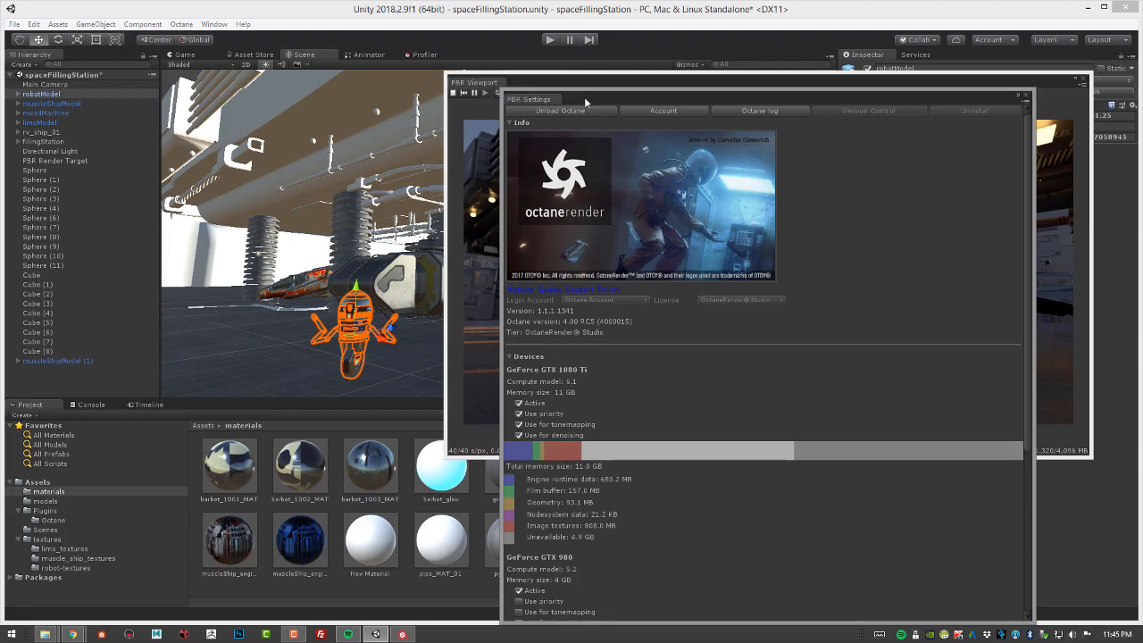
left_click_drag(584, 97, 540, 77)
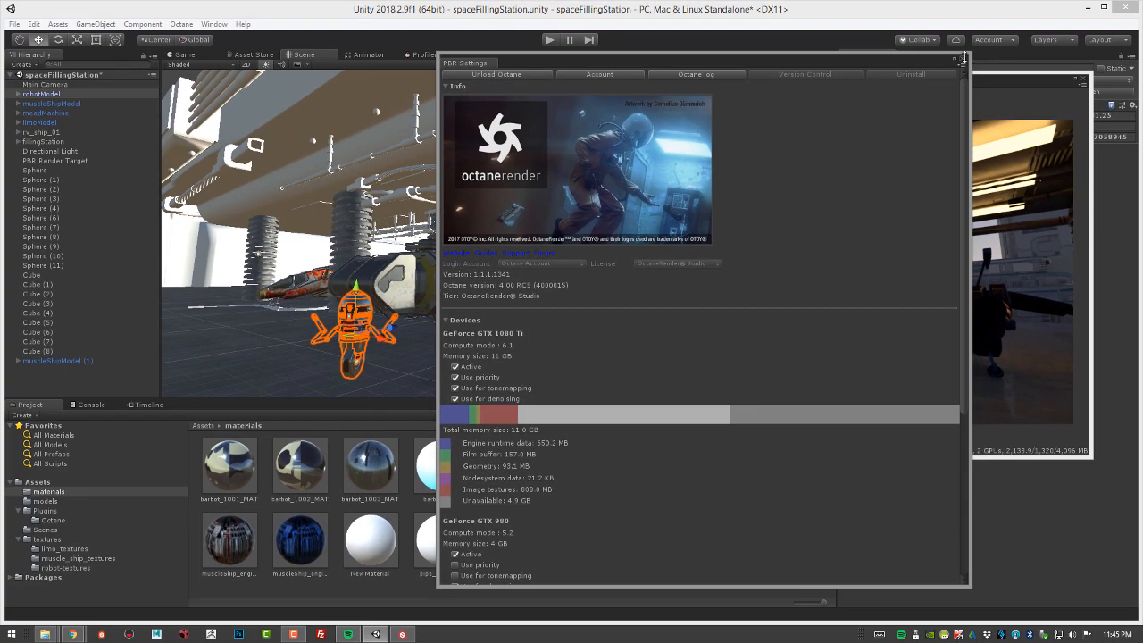
left_click(963, 60)
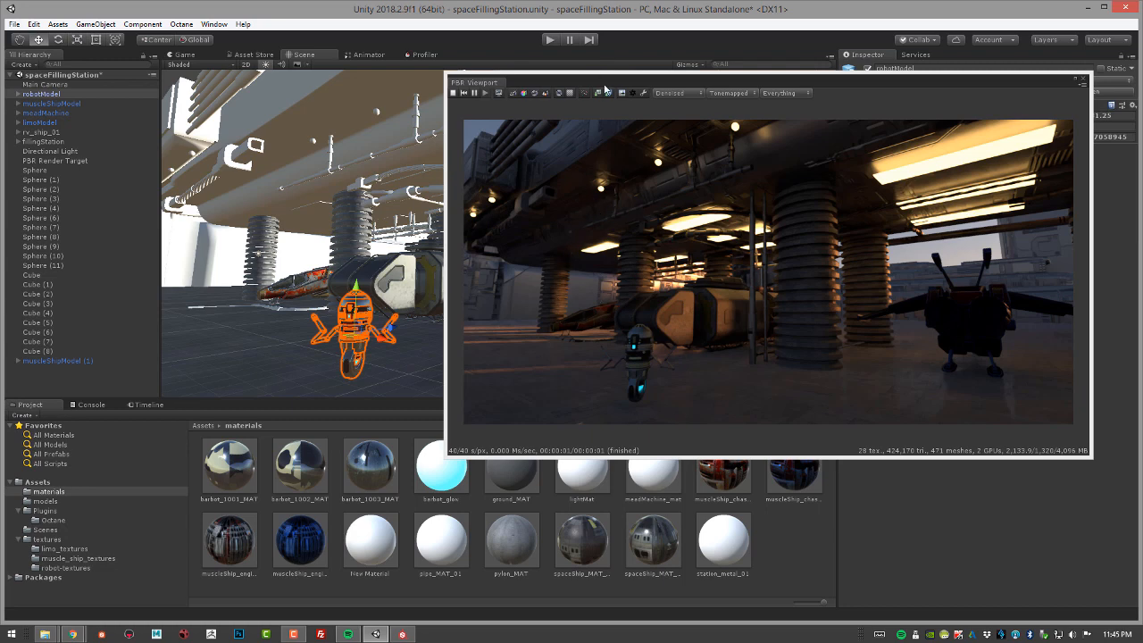
Step: Examine the filling station from several angles in the scene, comparing it with the live PBR Viewport render
left_click_drag(605, 90, 855, 87)
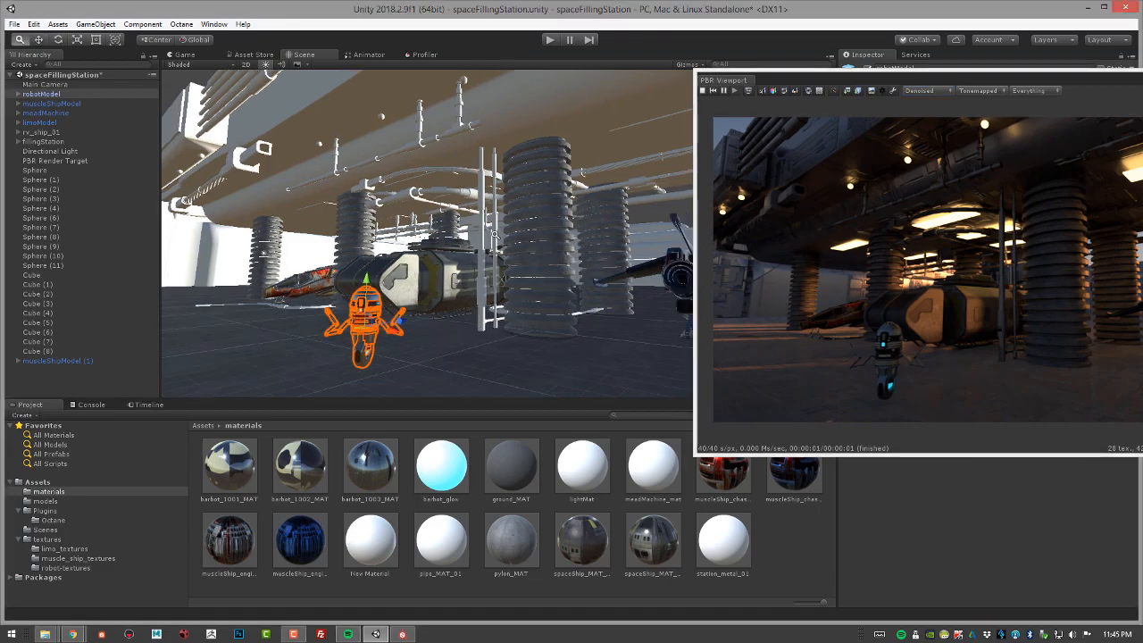
right_click_drag(494, 234, 451, 223, "alt")
middle_click_drag(451, 224, 453, 261, "alt")
right_click_drag(453, 261, 397, 160, "alt")
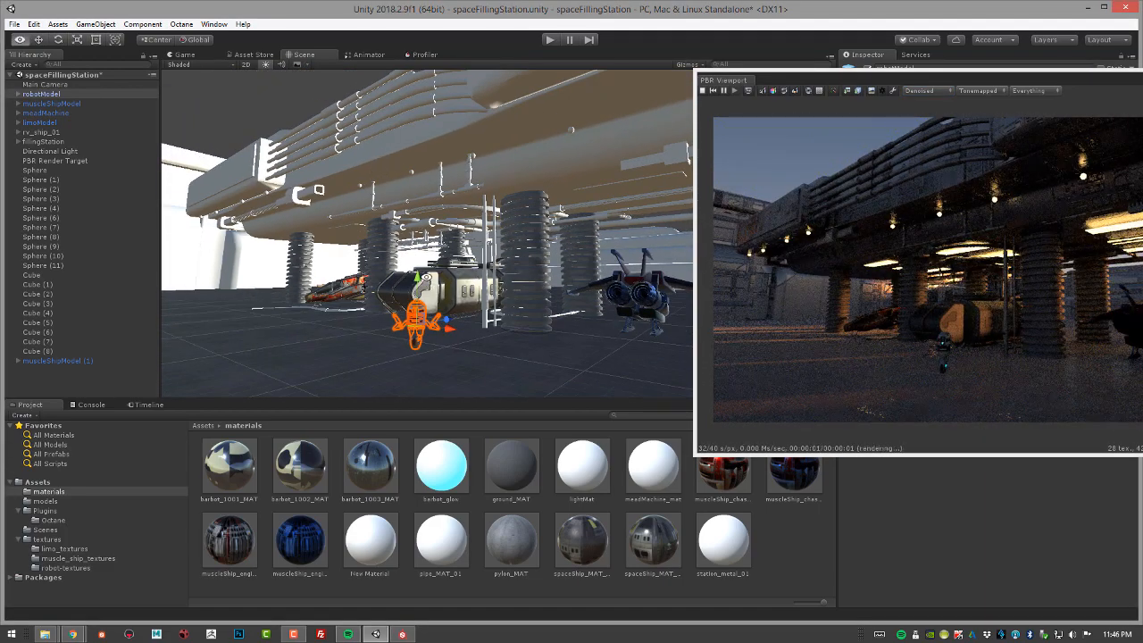
right_click_drag(427, 277, 490, 299, "alt")
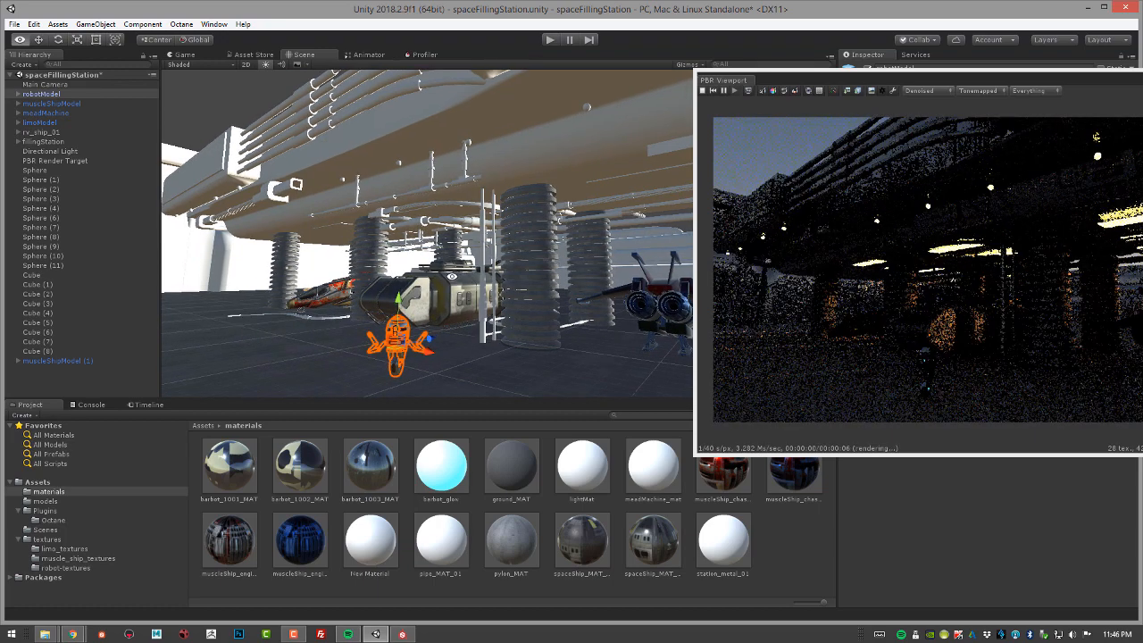
middle_click_drag(431, 168, 523, 259, "alt")
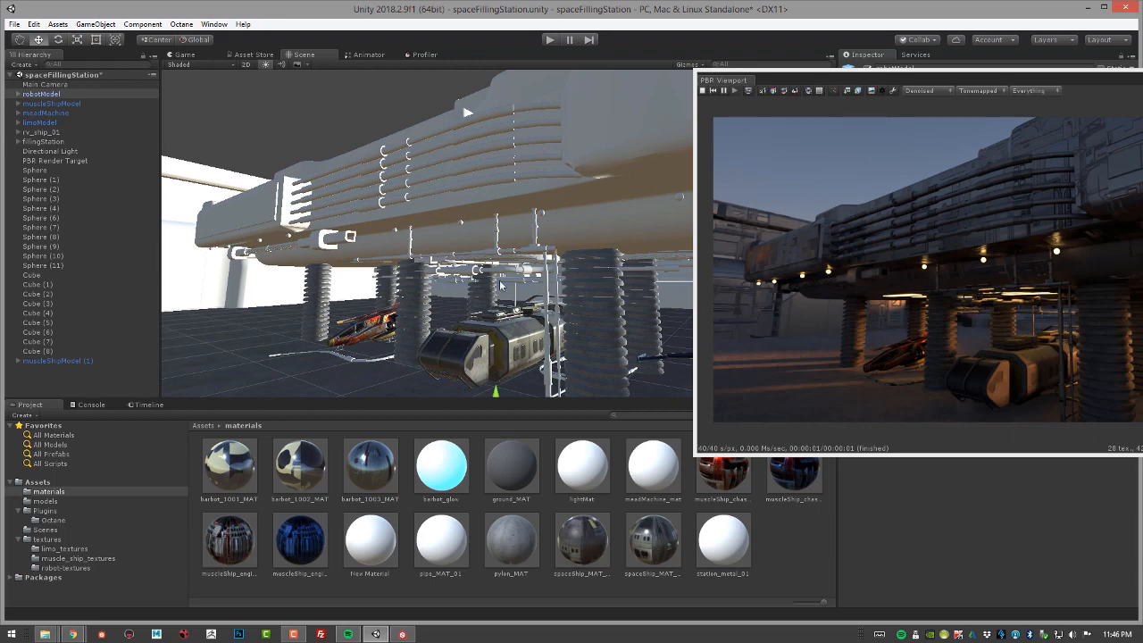
left_click_drag(501, 265, 436, 242, "alt")
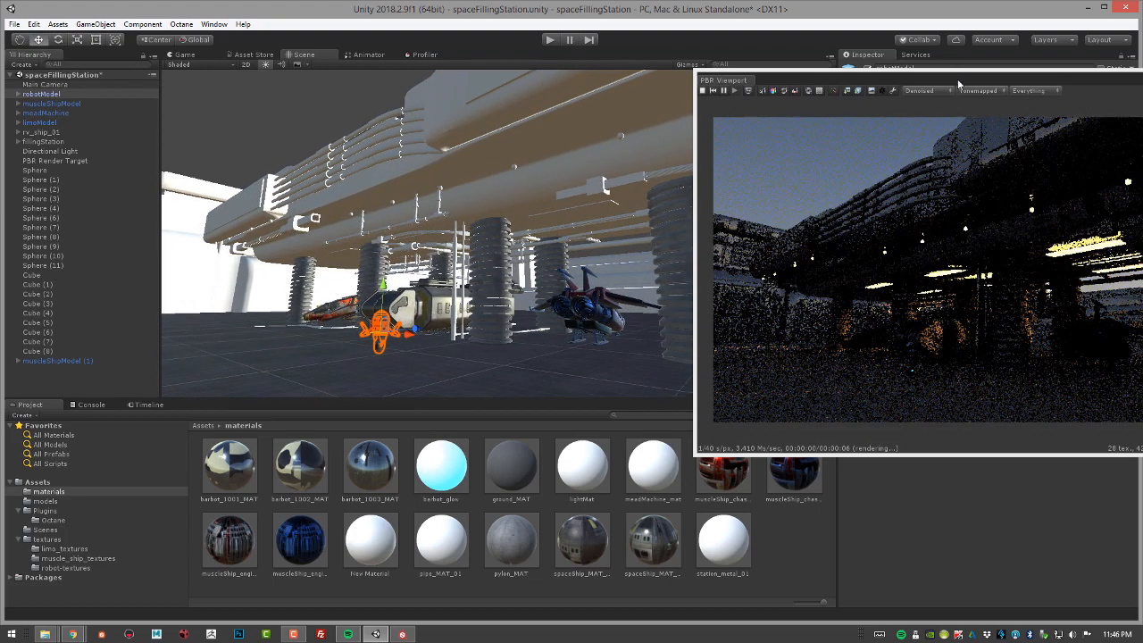
Step: Move the PBR Viewport clear of the scene and inspect the robot model up close in the scene and render
left_click_drag(786, 81, 777, 82)
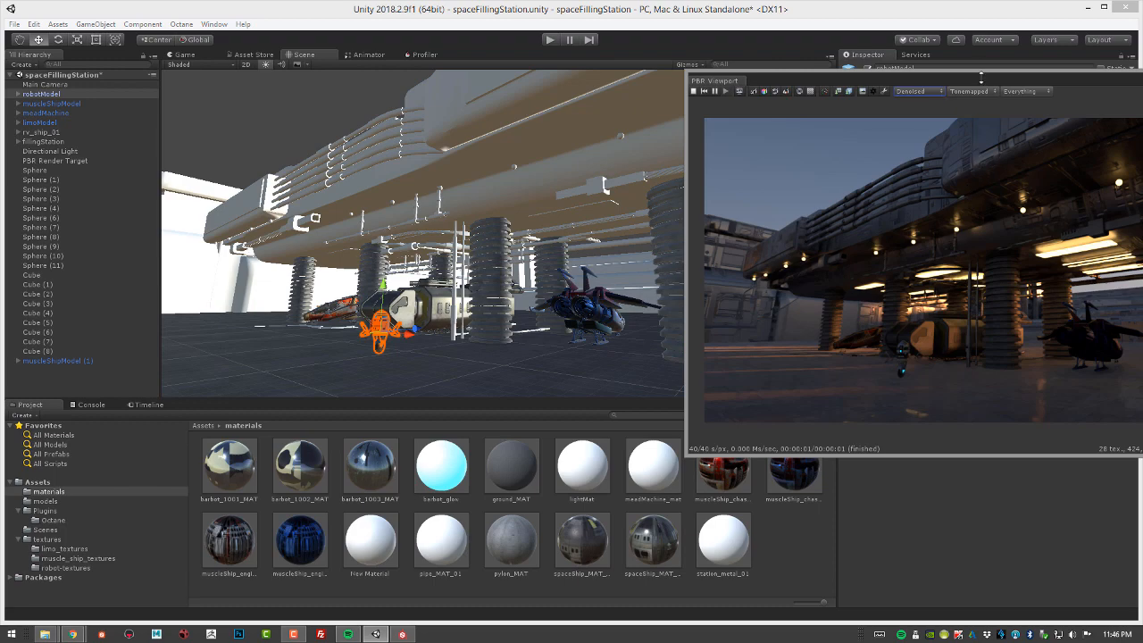
left_click_drag(980, 78, 771, 264)
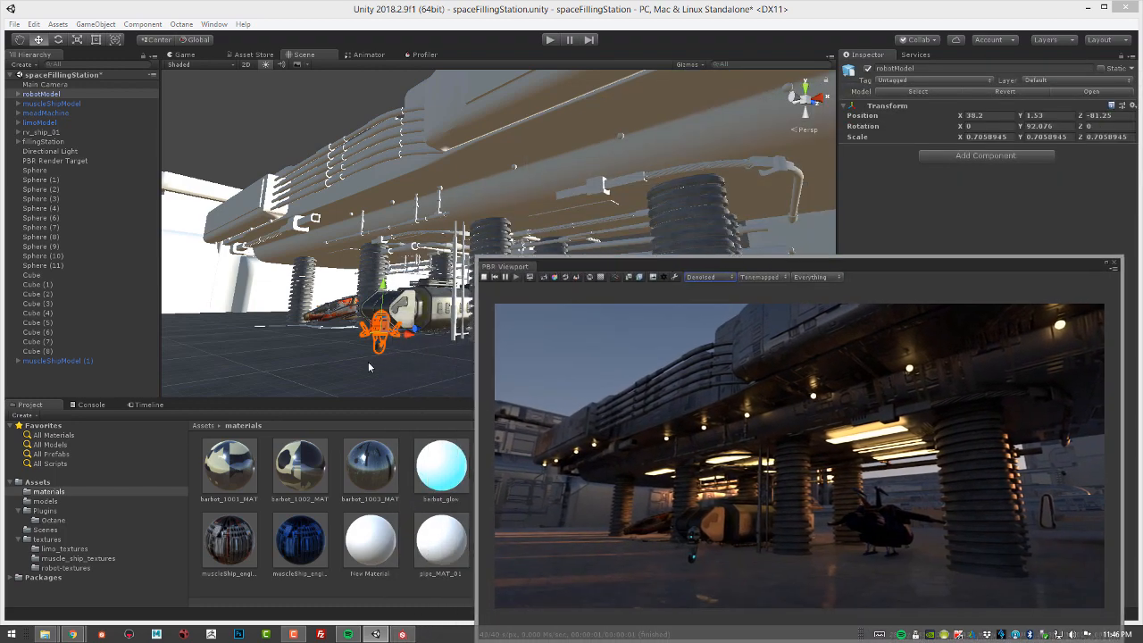
middle_click_drag(346, 326, 485, 176)
scroll(364, 327, "up", 5)
left_click_drag(485, 177, 487, 273, "alt")
right_click_drag(488, 273, 571, 290, "alt")
middle_click_drag(308, 335, 357, 283)
right_click_drag(357, 283, 407, 281, "alt")
middle_click_drag(353, 267, 389, 267)
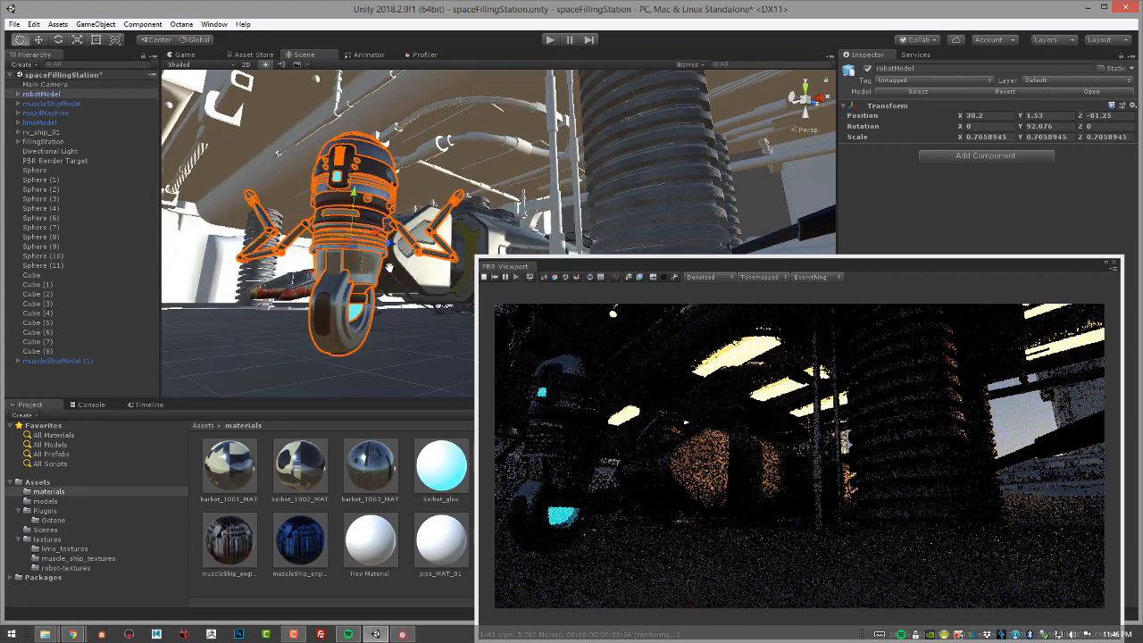
left_click_drag(389, 267, 350, 311, "alt")
right_click_drag(351, 311, 677, 338, "alt")
scroll(396, 271, "up", 2)
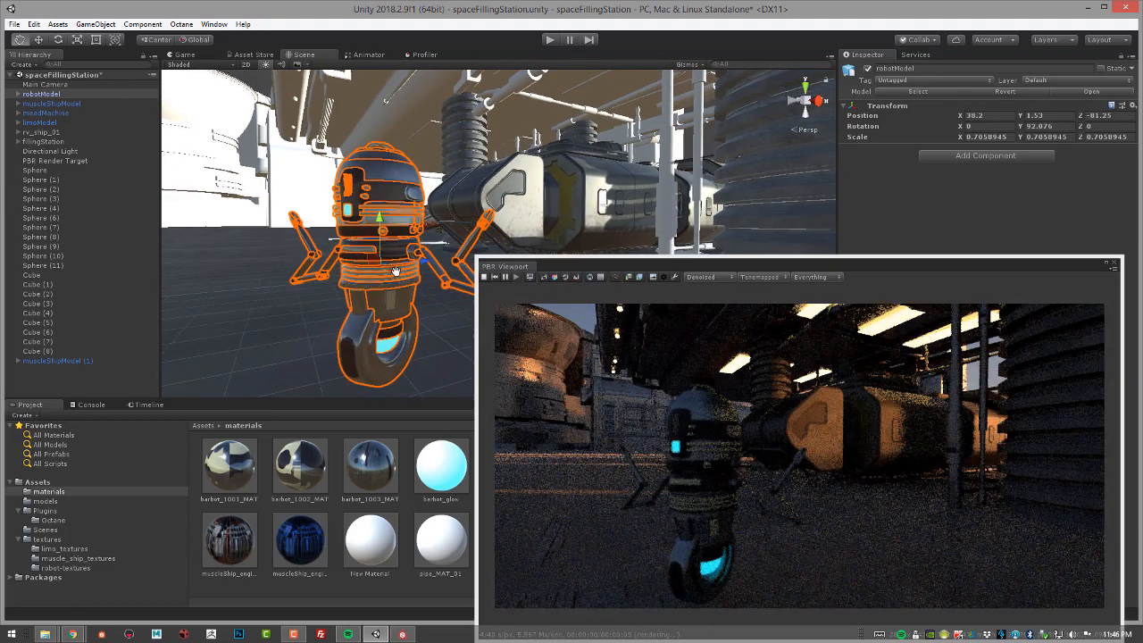
middle_click_drag(396, 271, 394, 268)
Step: Set the render's focus point on the robot's head in the PBR Viewport
left_click(631, 268)
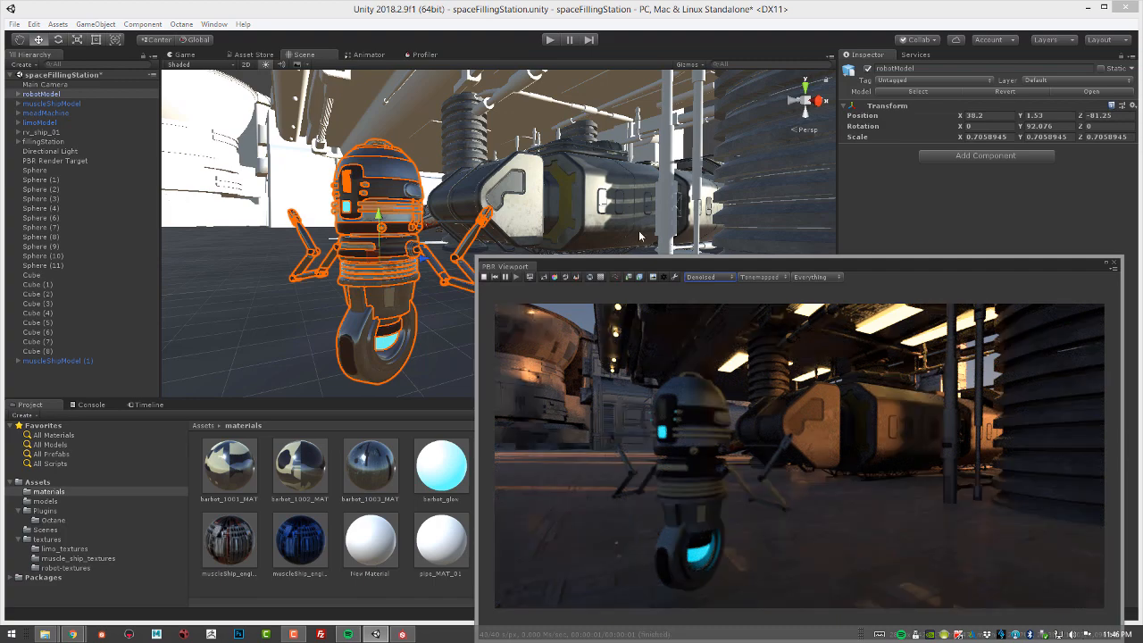
left_click_drag(642, 271, 581, 109)
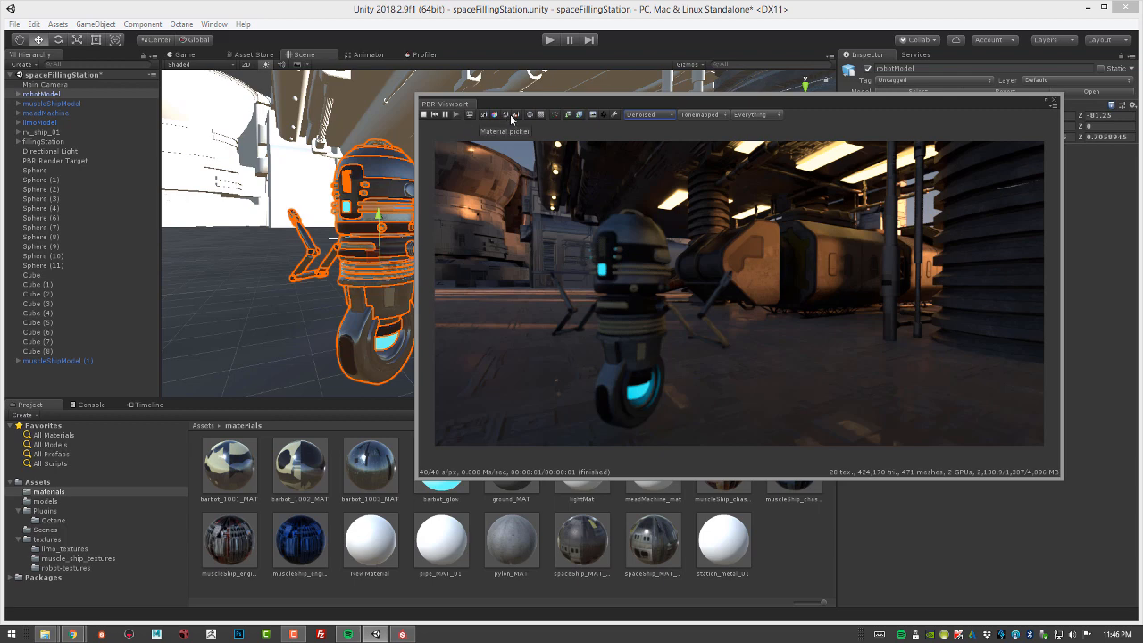
left_click(630, 231)
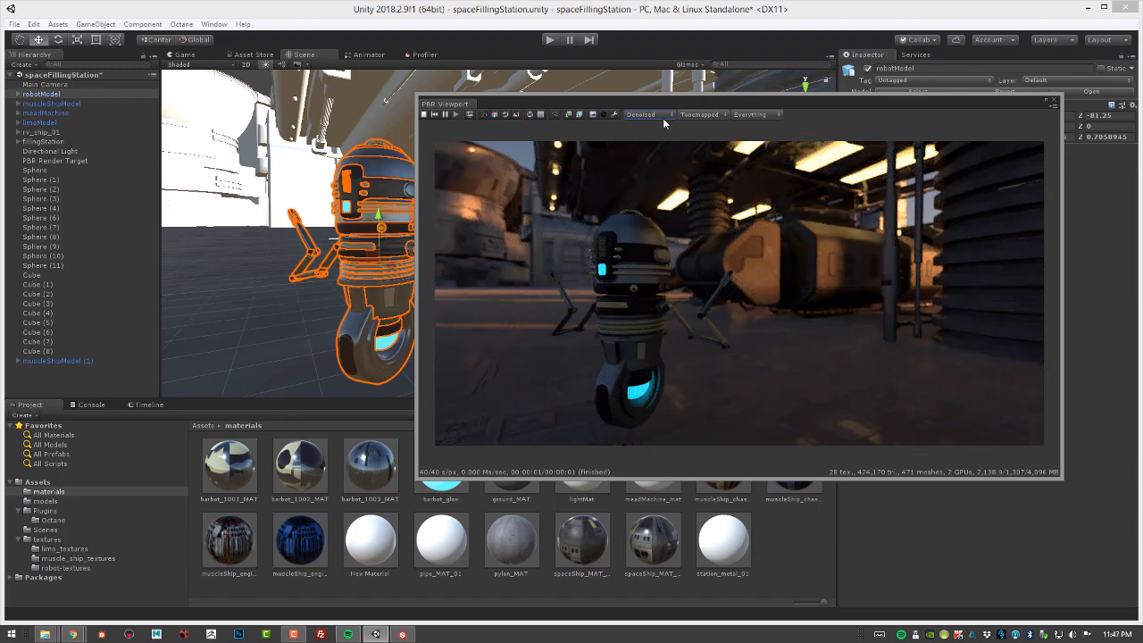
Step: Change the shader of the barbot_1001_MAT material to Octane/PBR Override
left_click_drag(667, 99, 919, 222)
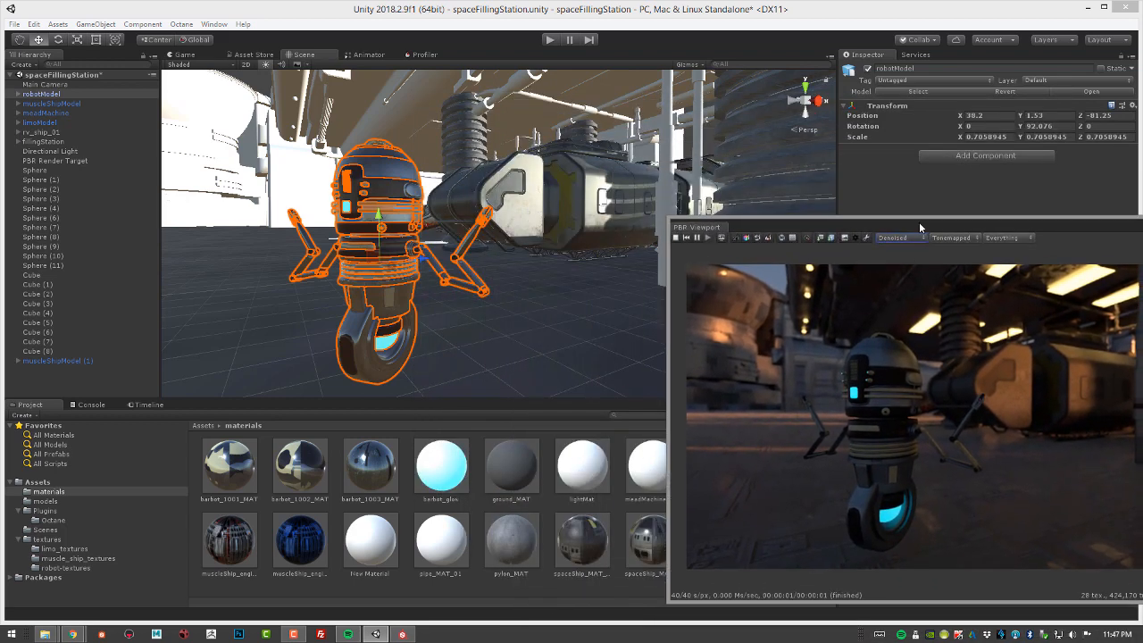
left_click(217, 469)
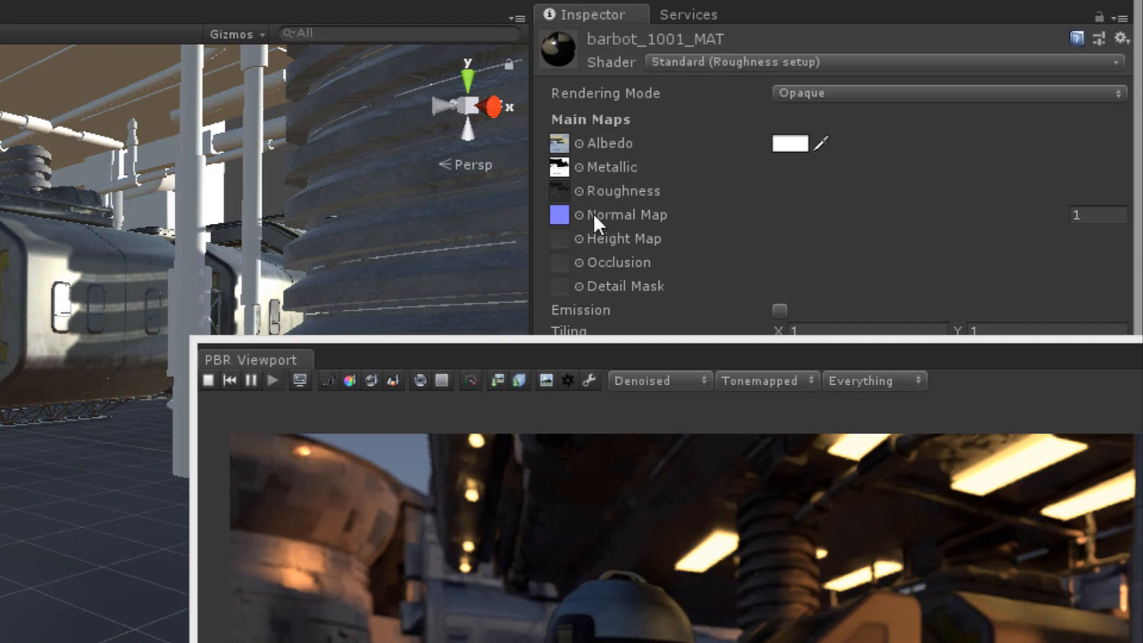
left_click_drag(665, 350, 308, 382)
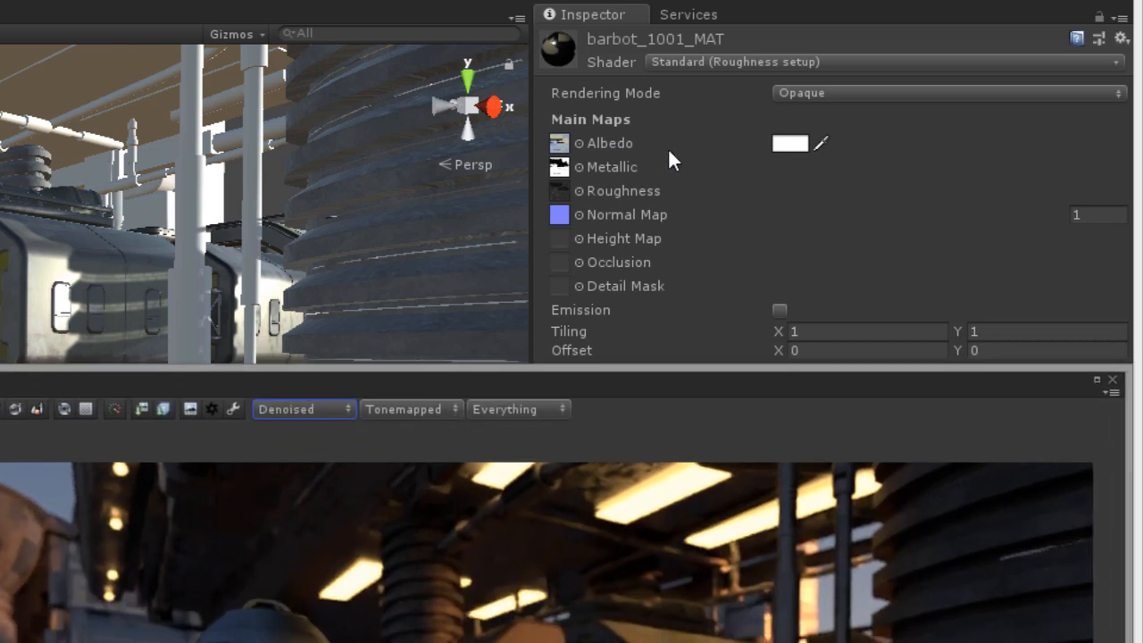
left_click(714, 56)
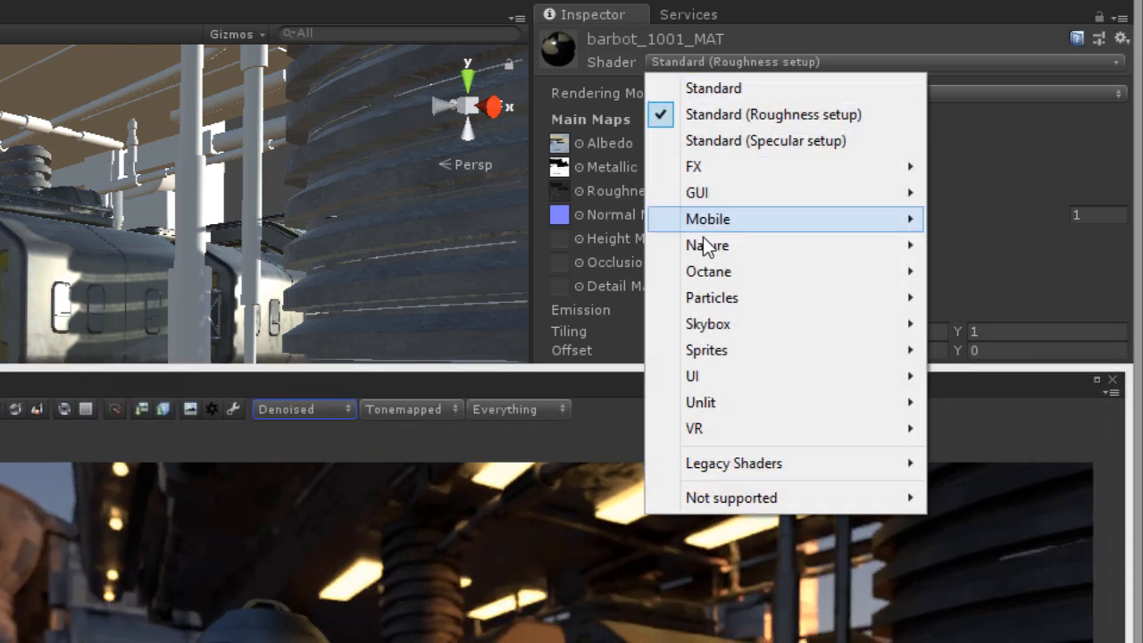
mouse_move(708, 279)
left_click(591, 295)
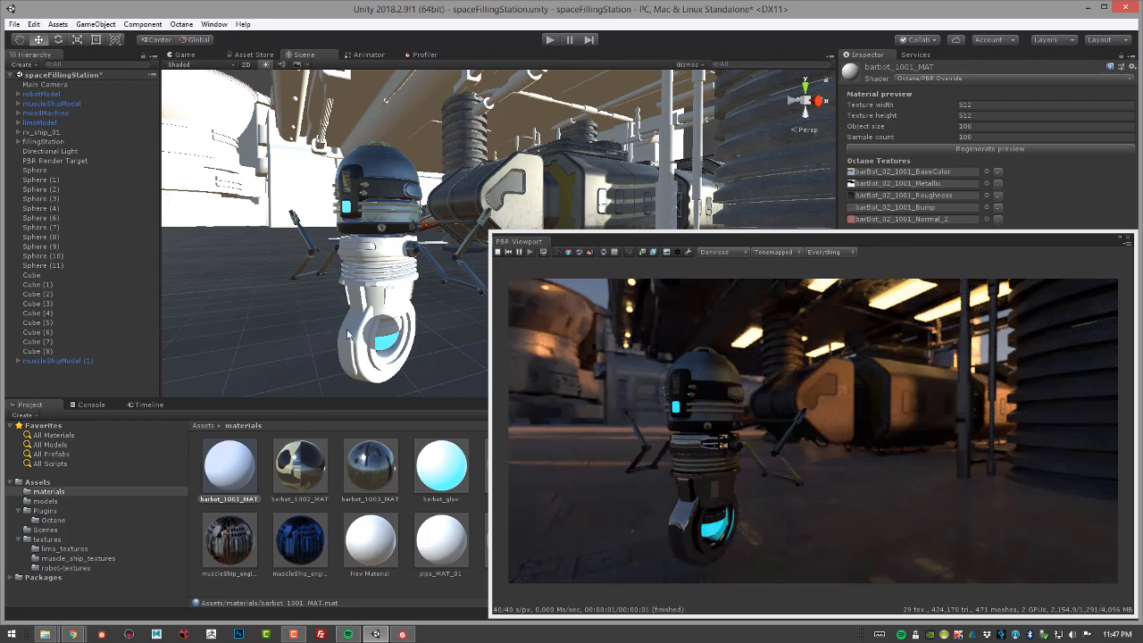
Step: Change the shader of the barbot_1002_MAT material to Octane/PBR Override
left_click(314, 466)
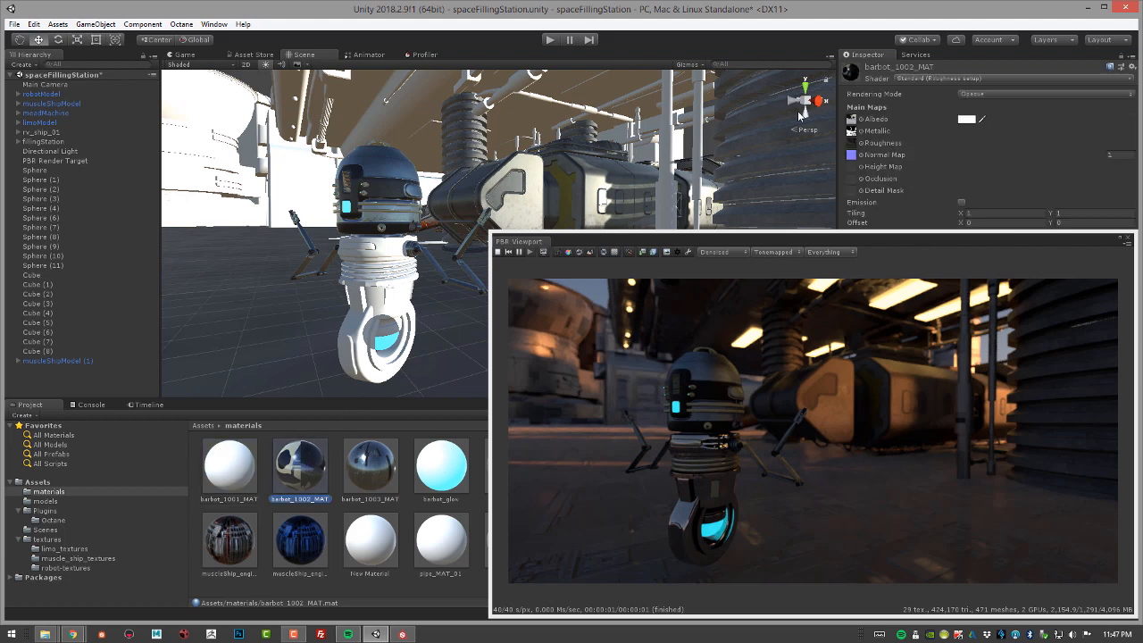
left_click(931, 82)
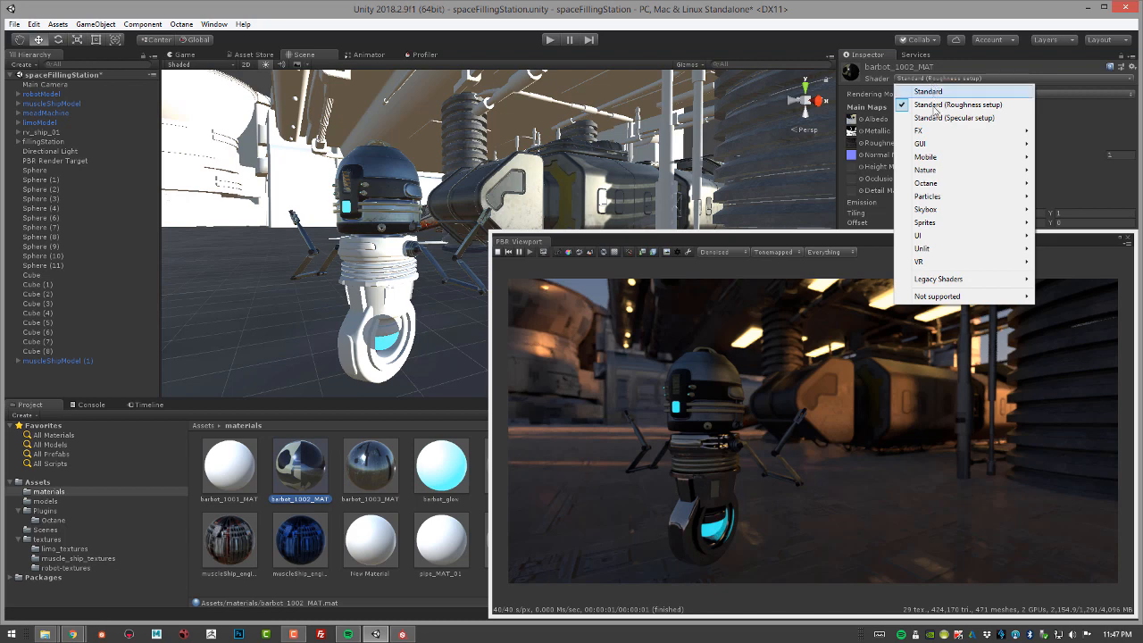
mouse_move(944, 184)
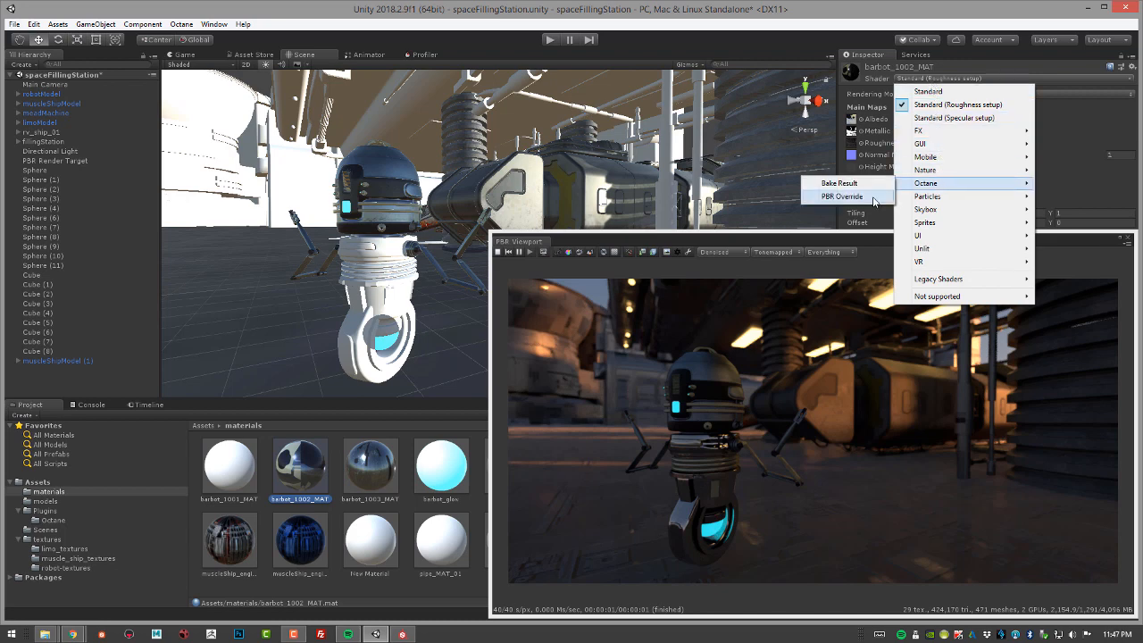
left_click(843, 196)
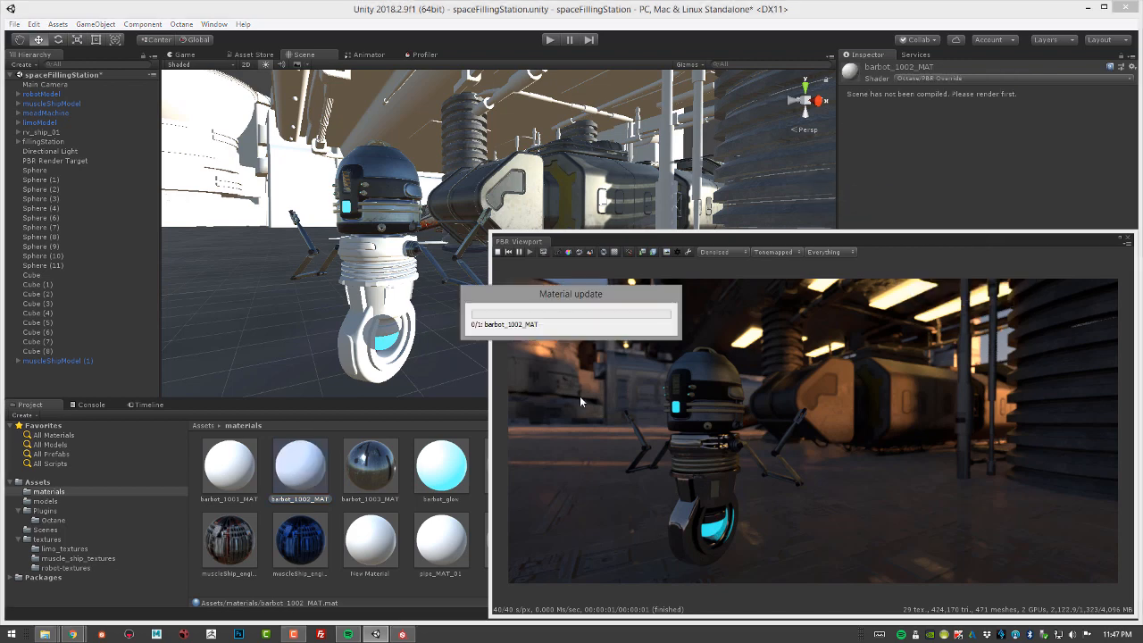
Step: Change the shader of the barbot_1003_MAT material to Octane/PBR Override
left_click(375, 473)
left_click(936, 79)
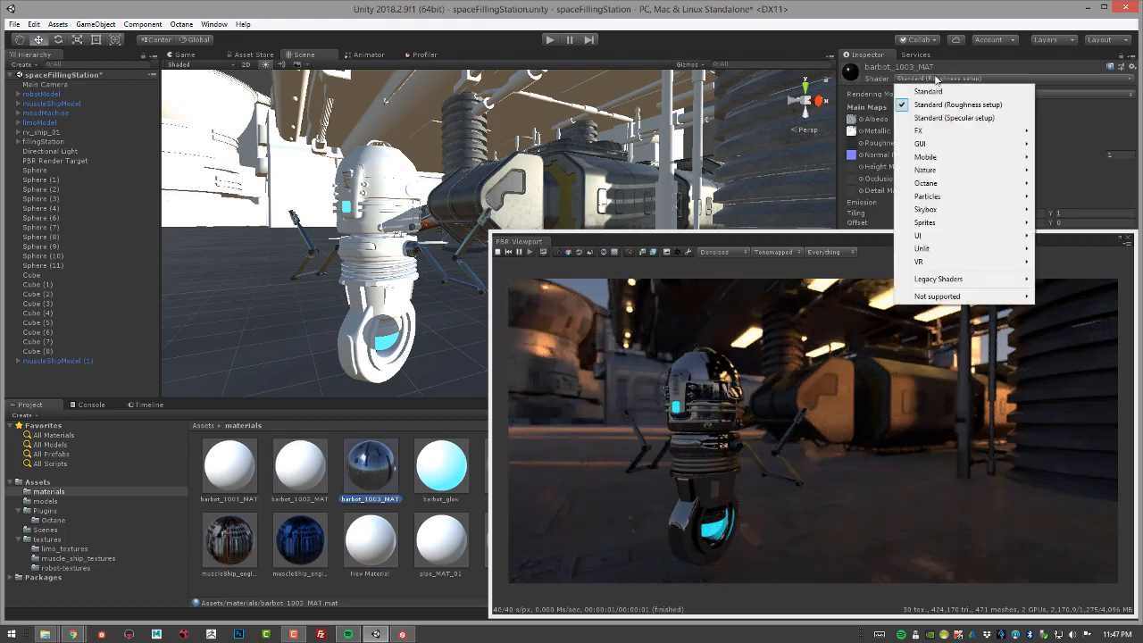
mouse_move(929, 183)
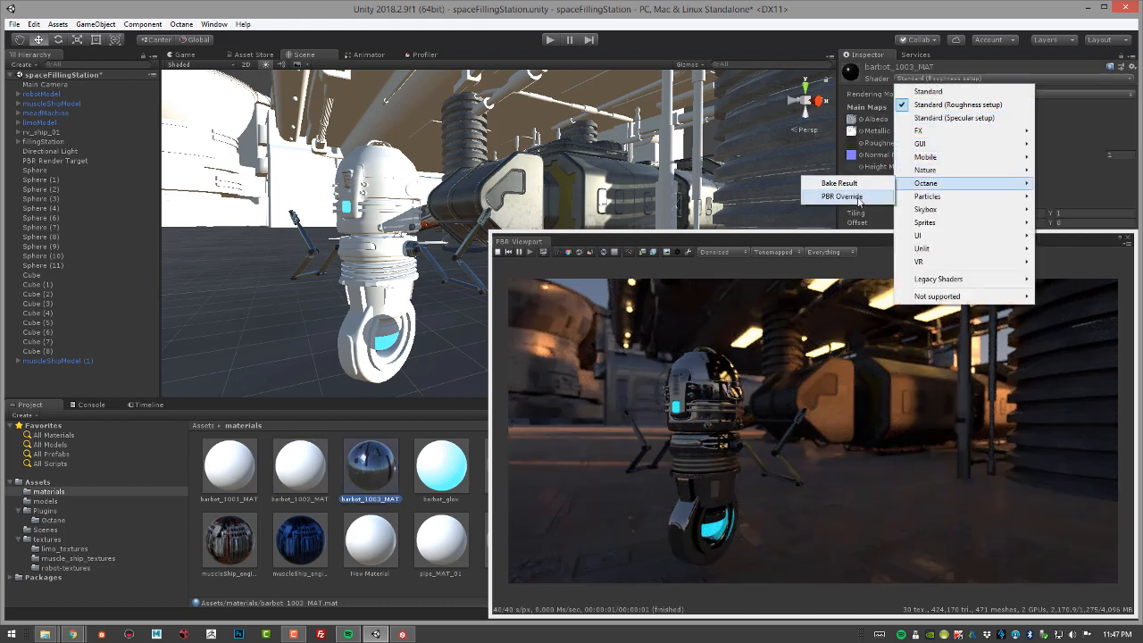
left_click(842, 196)
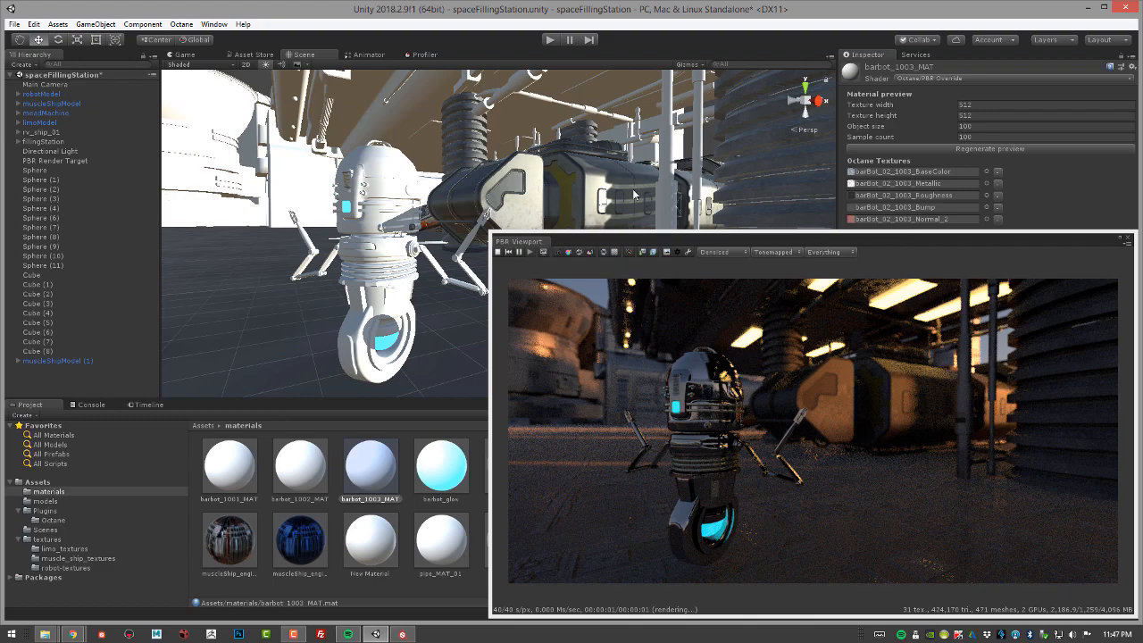
Step: Reframe the scene on the large parked ship behind the robot and set the render's focus point on that ship
left_click_drag(533, 132, 380, 204, "alt")
left_click_drag(875, 321, 938, 340, "alt")
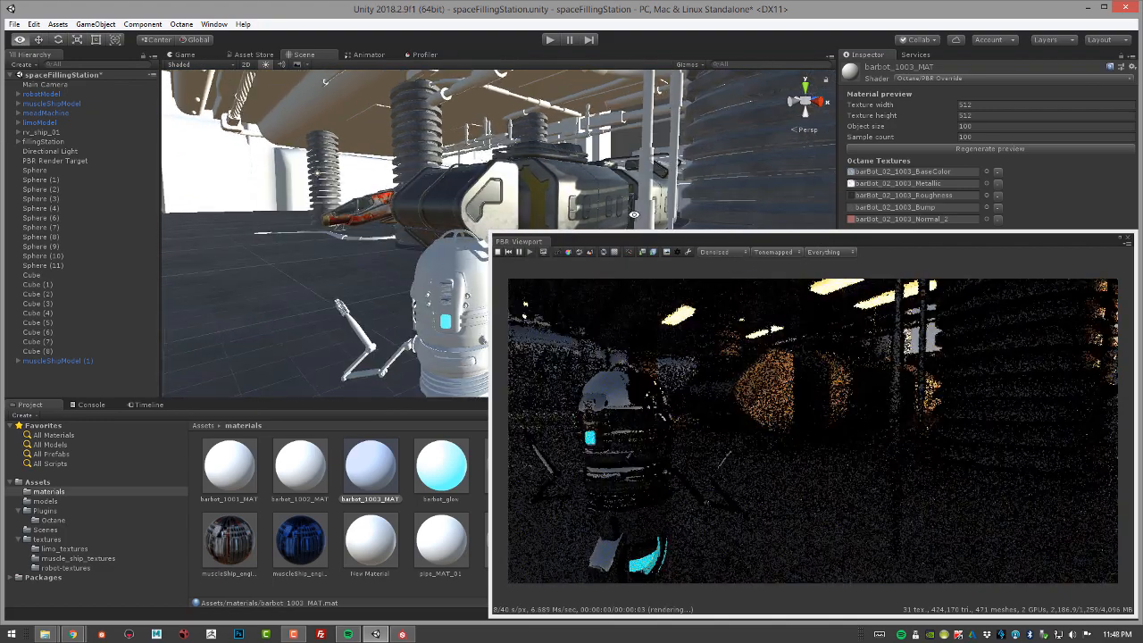
left_click_drag(622, 213, 677, 225, "alt")
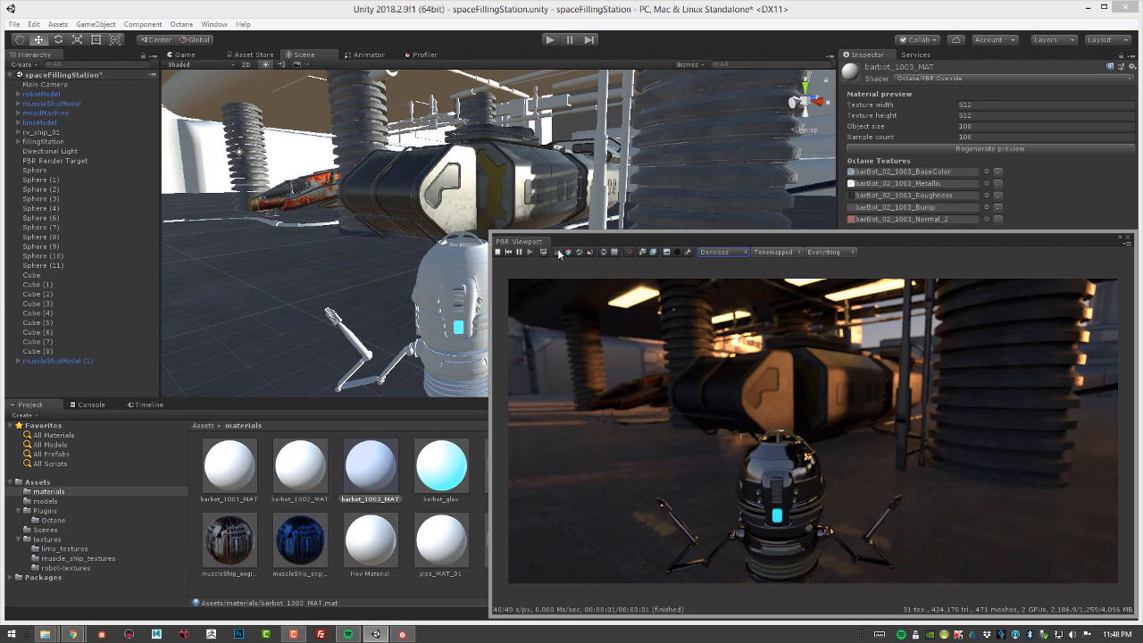
left_click(774, 359)
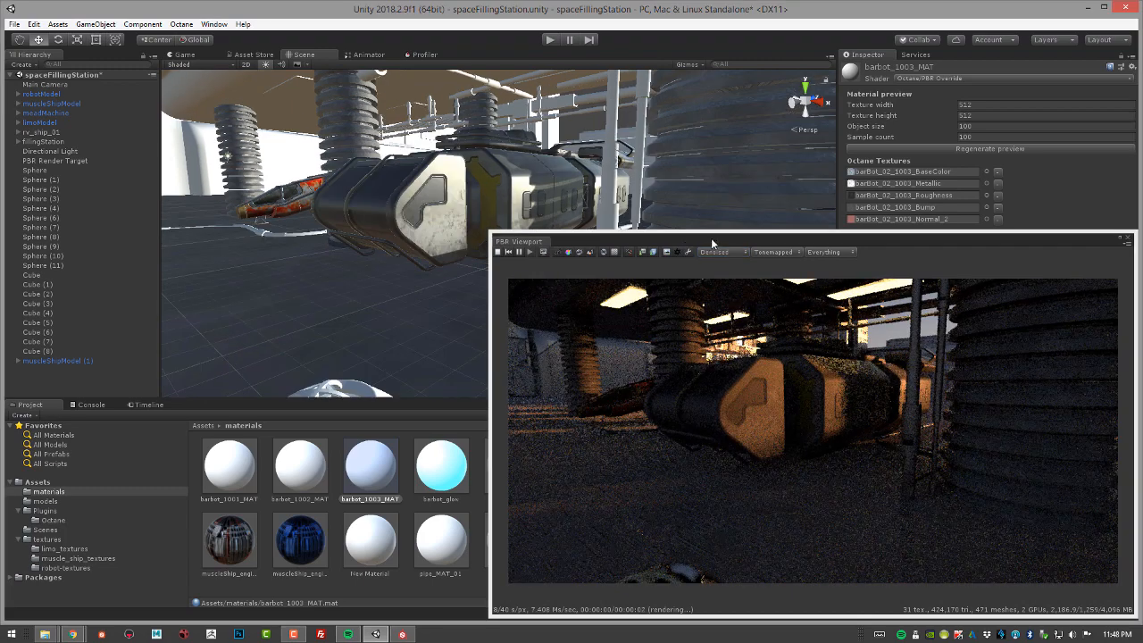
Step: Change the shader of the spaceShip_MAT_01 material to Octane/PBR Override, keeping the render window clear of the material settings
left_click_drag(711, 237, 737, 62)
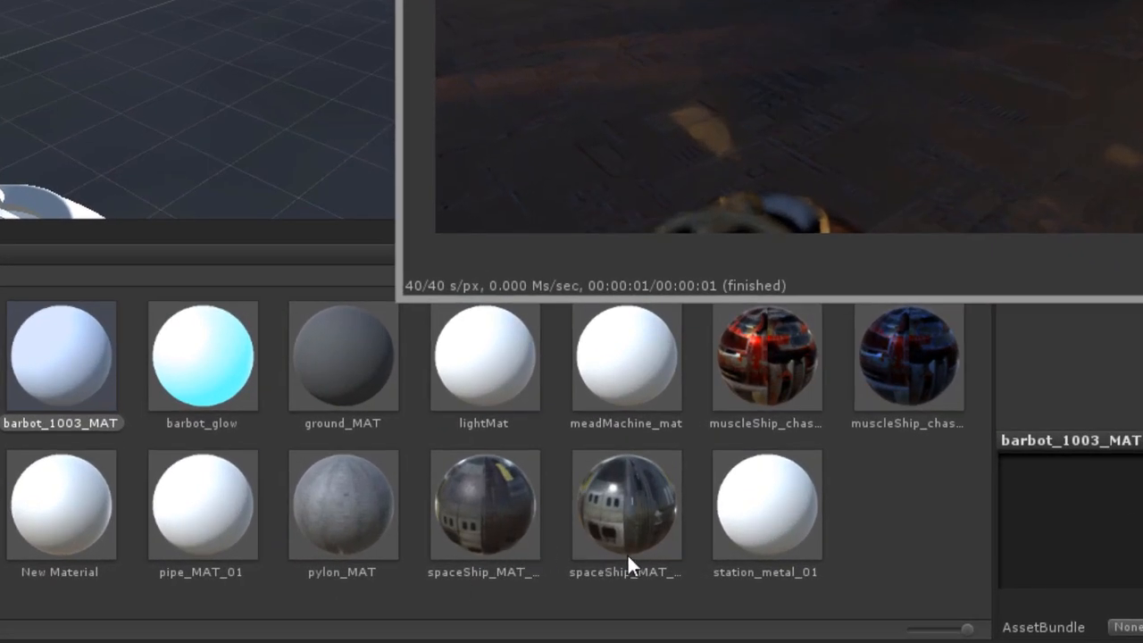
left_click(480, 506)
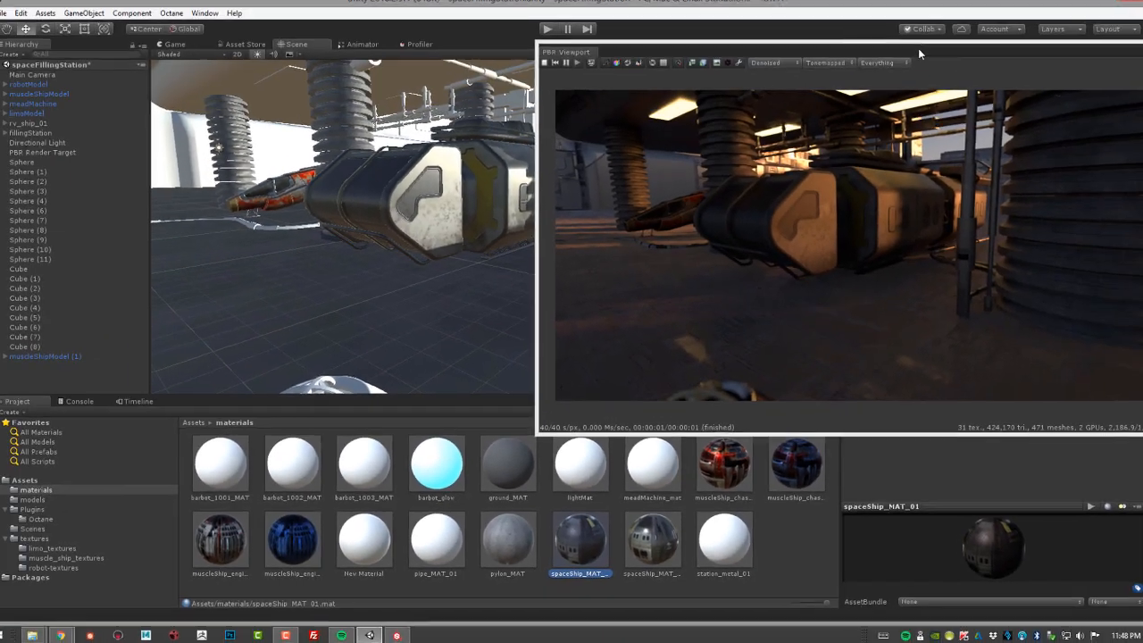
left_click_drag(918, 48, 424, 56)
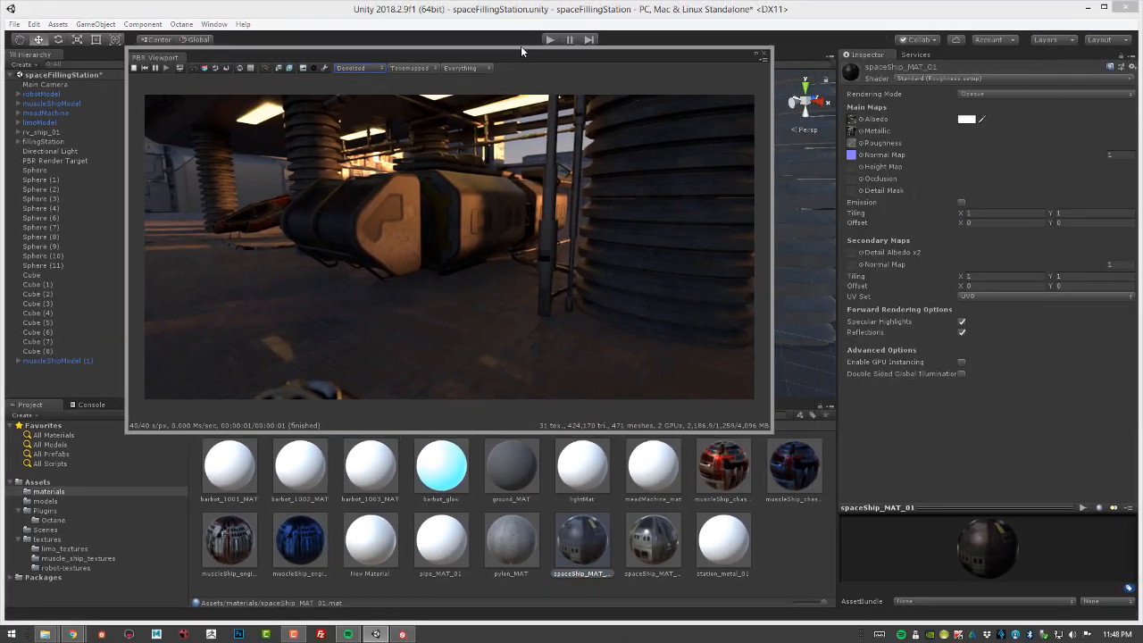
left_click(936, 75)
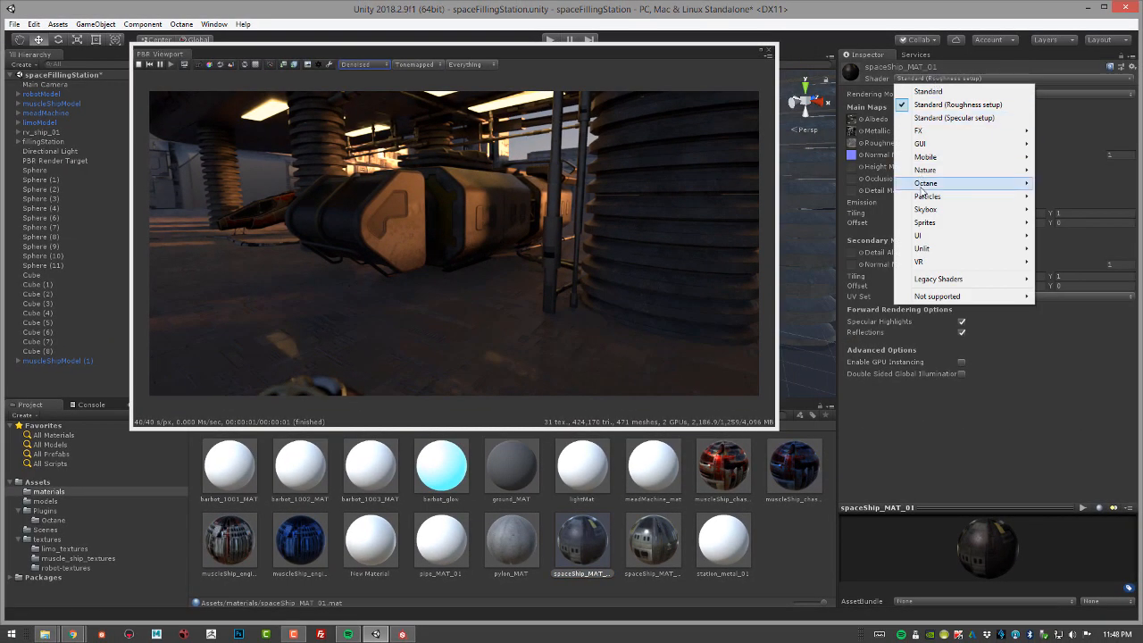
mouse_move(925, 184)
left_click(871, 197)
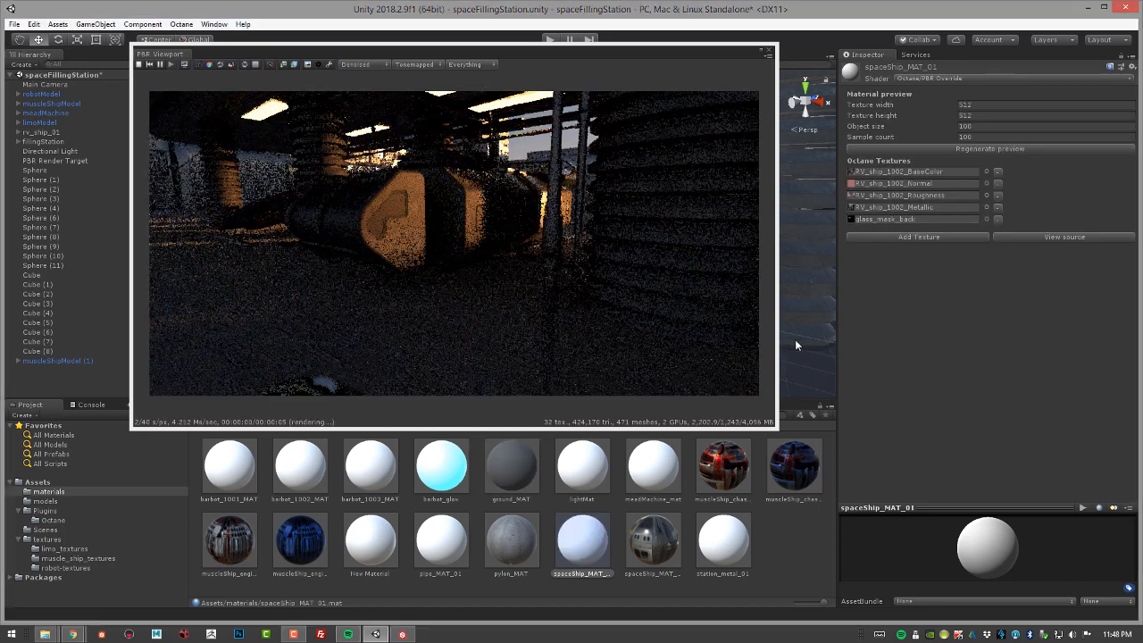
Step: Change the shader of the spaceShip_MAT_02 material to Octane/PBR Override
left_click(649, 545)
left_click(907, 78)
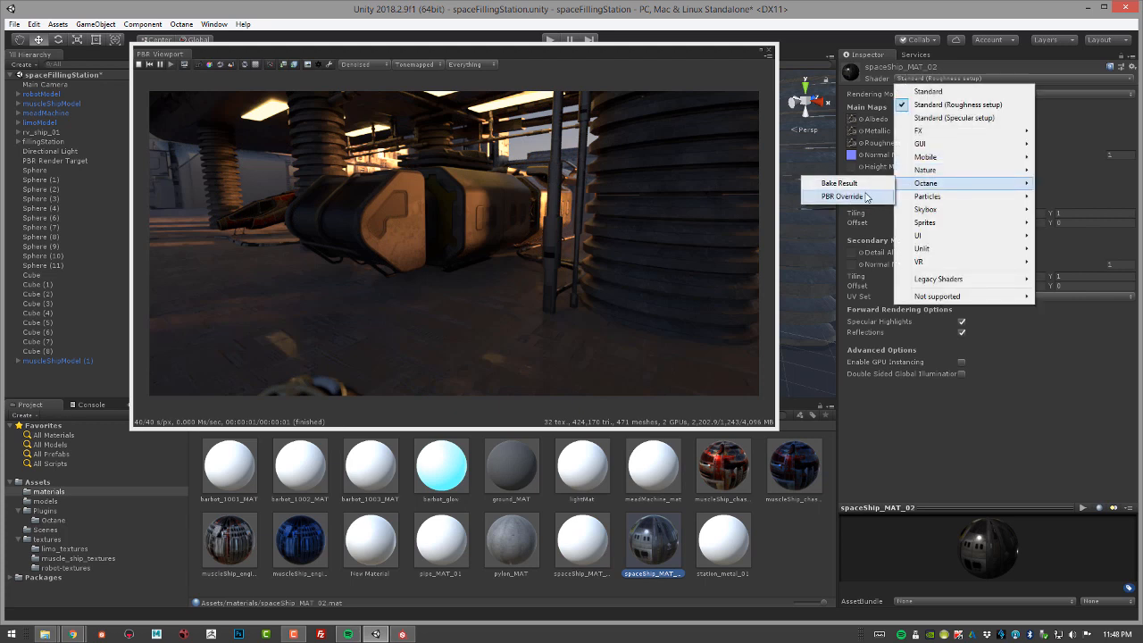
left_click(864, 196)
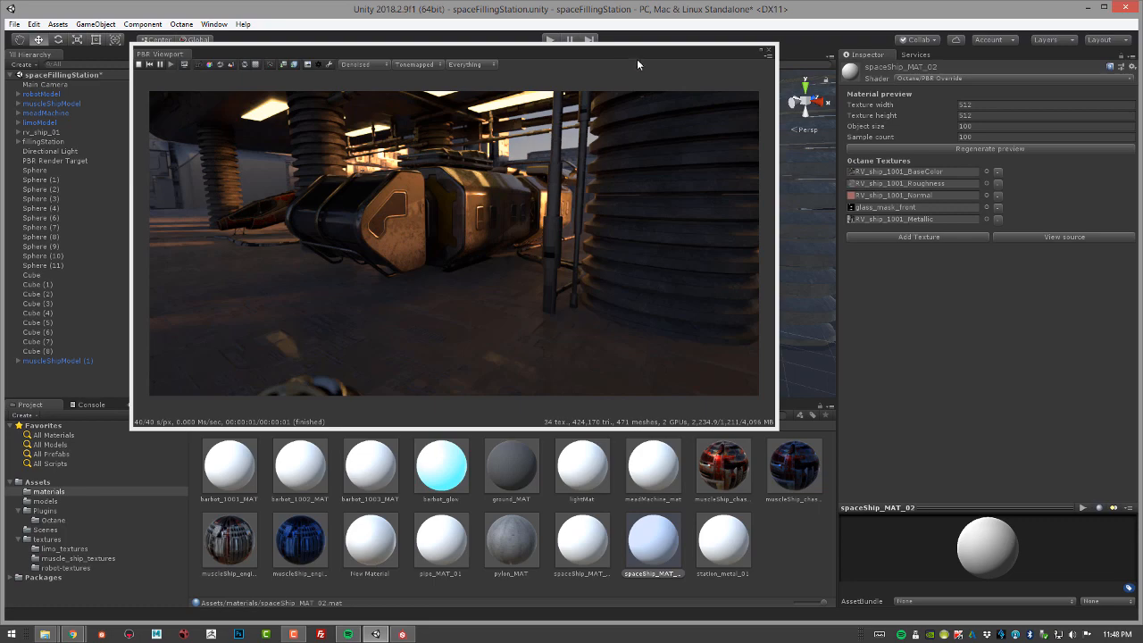
Step: Travel through the filling station scene to the untextured limo ship and examine it from a raised angle in the live render
left_click_drag(648, 50, 416, 63)
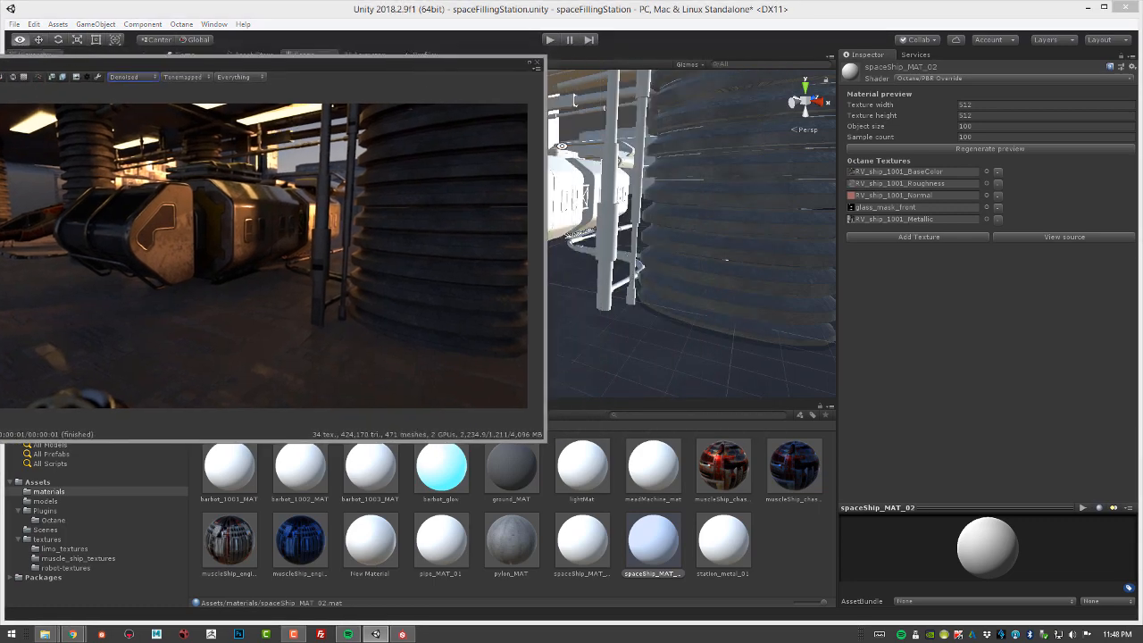
scroll(693, 162, "down", 3)
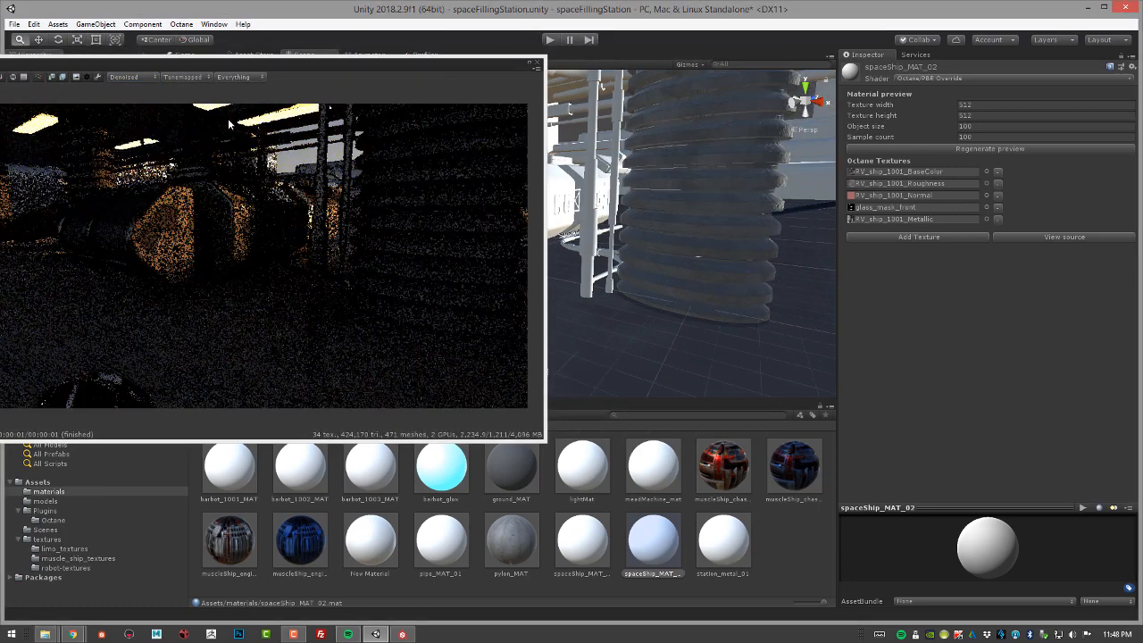
right_click_drag(229, 124, 201, 129, "alt")
left_click_drag(685, 267, 745, 271, "alt")
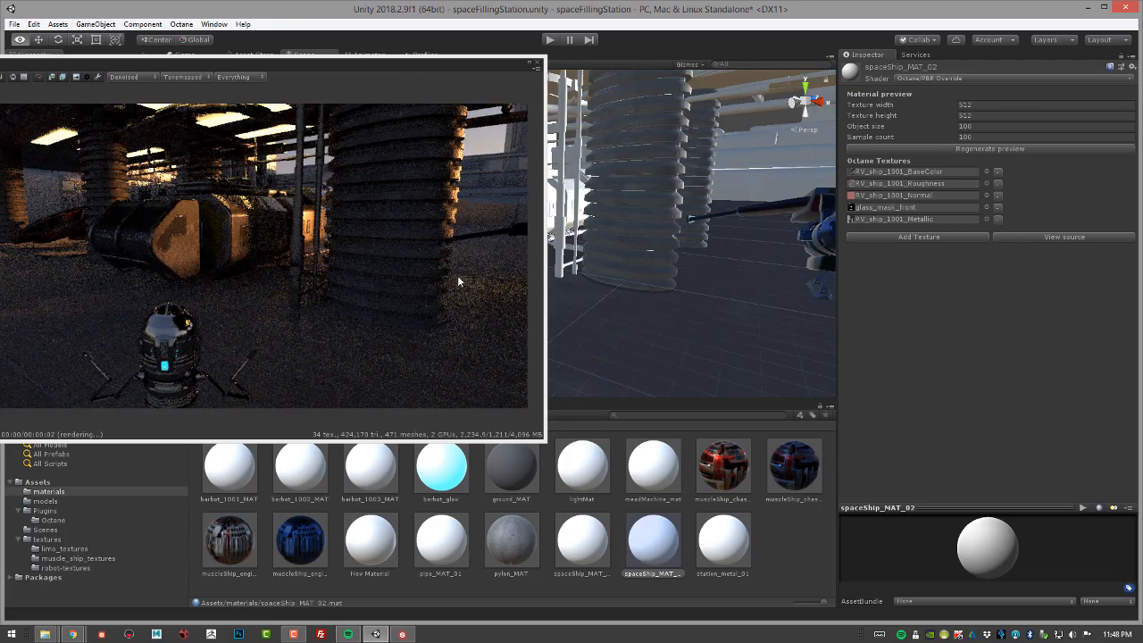
left_click_drag(458, 281, 336, 265, "alt")
right_click_drag(653, 265, 330, 219, "alt")
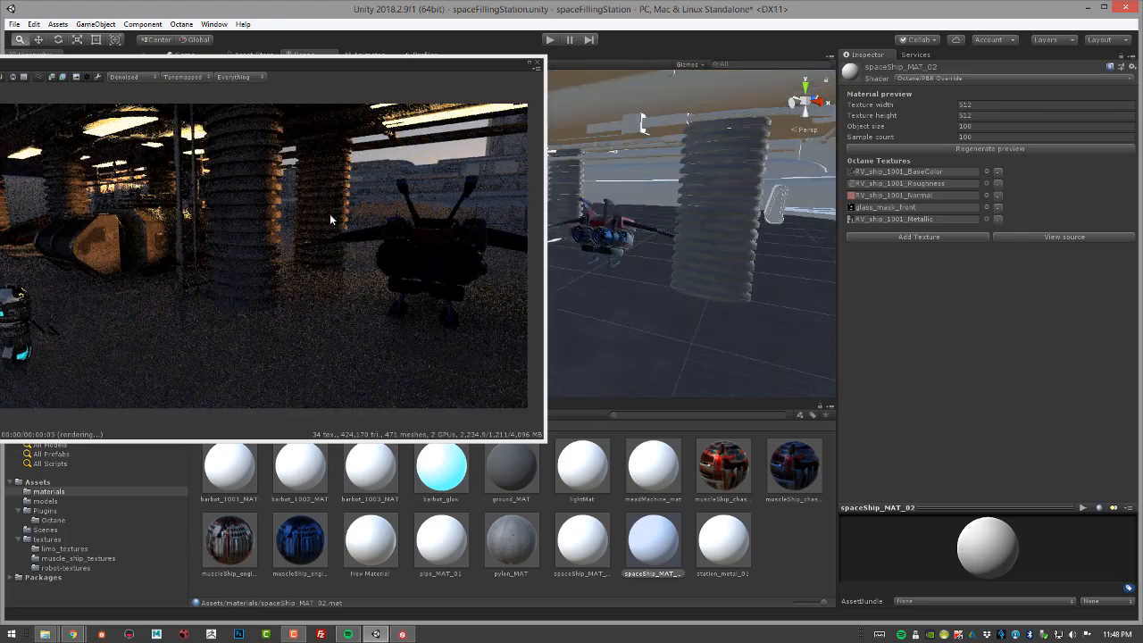
left_click_drag(712, 254, 332, 255, "alt")
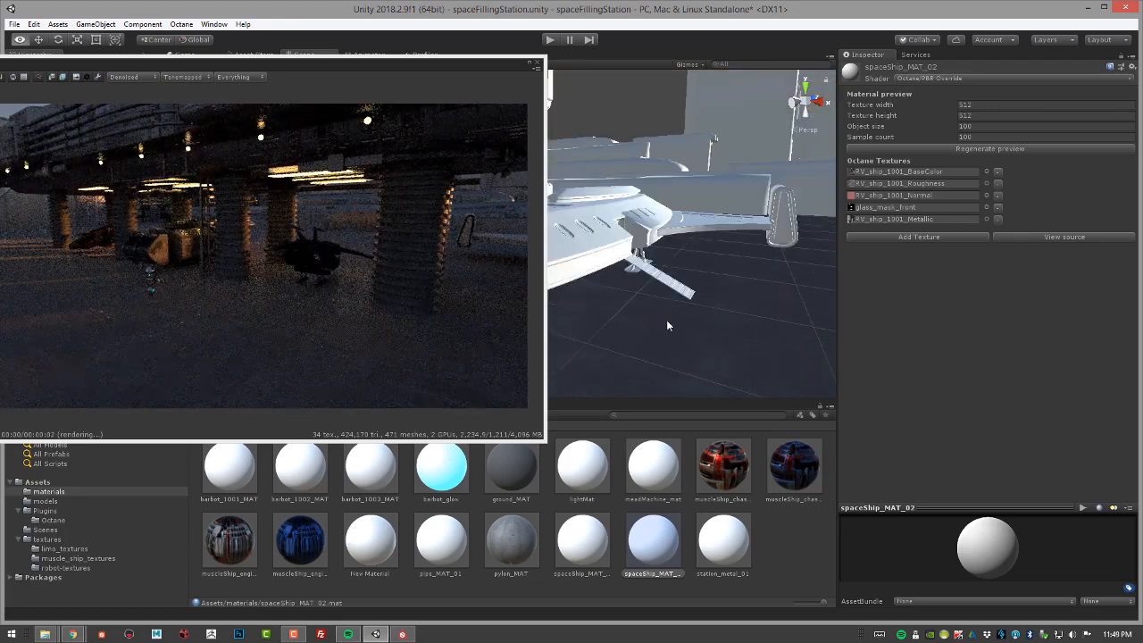
left_click_drag(668, 324, 625, 340, "alt")
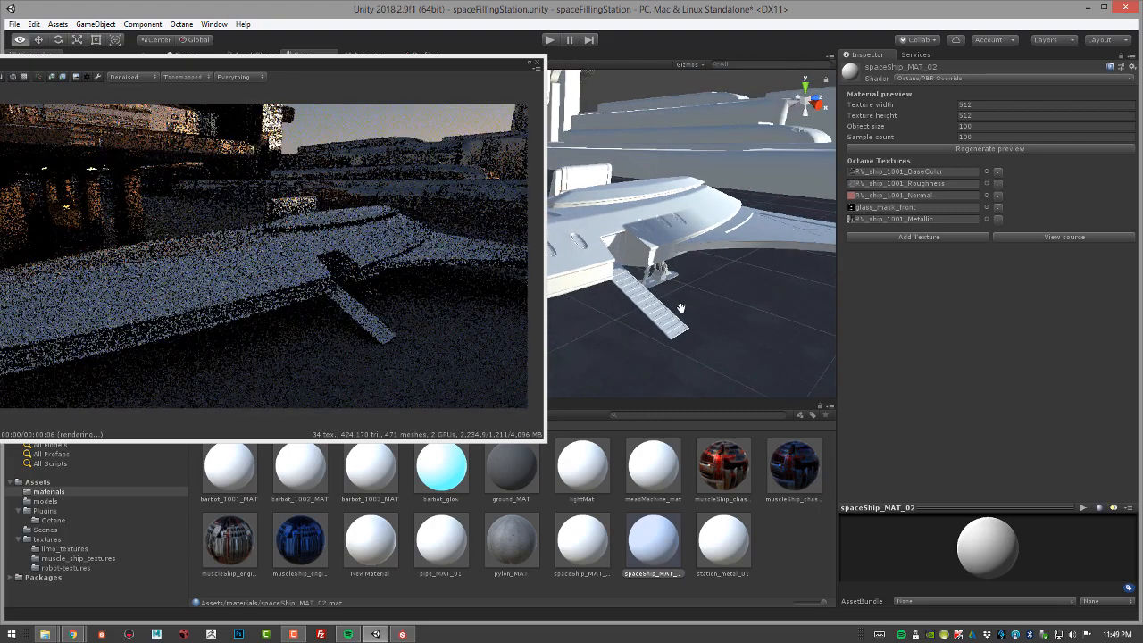
middle_click_drag(680, 308, 749, 276, "alt")
left_click_drag(677, 289, 677, 412, "alt")
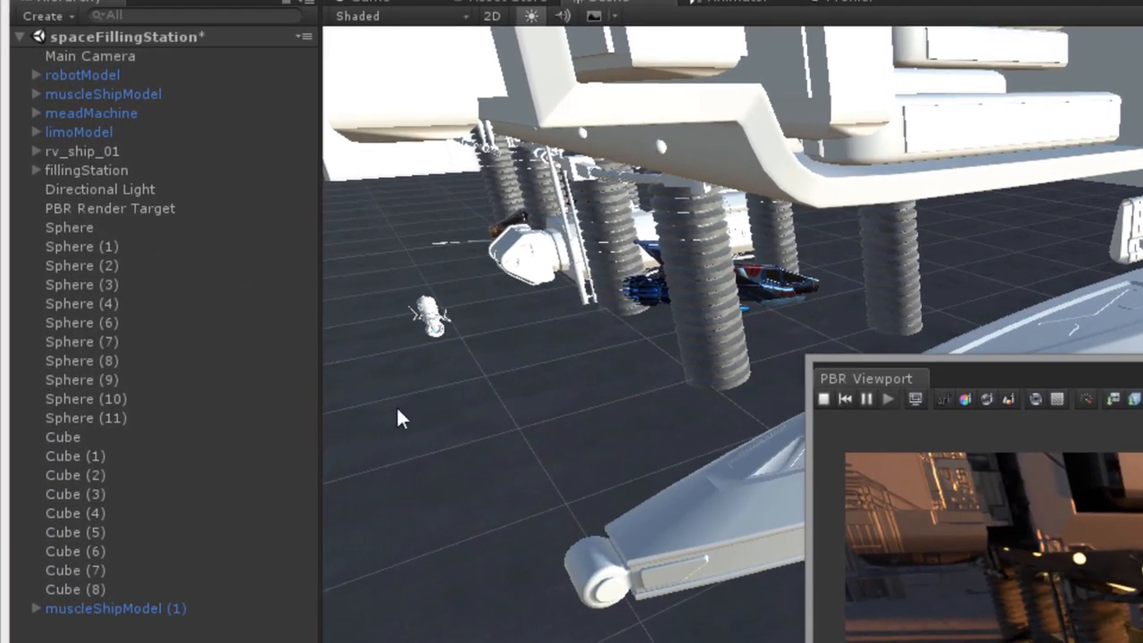
Step: Expand limoModel and inspect its Limo_1001 and Limo_1002 meshes one after the other
left_click(35, 131)
left_click(80, 134)
double_click(92, 152)
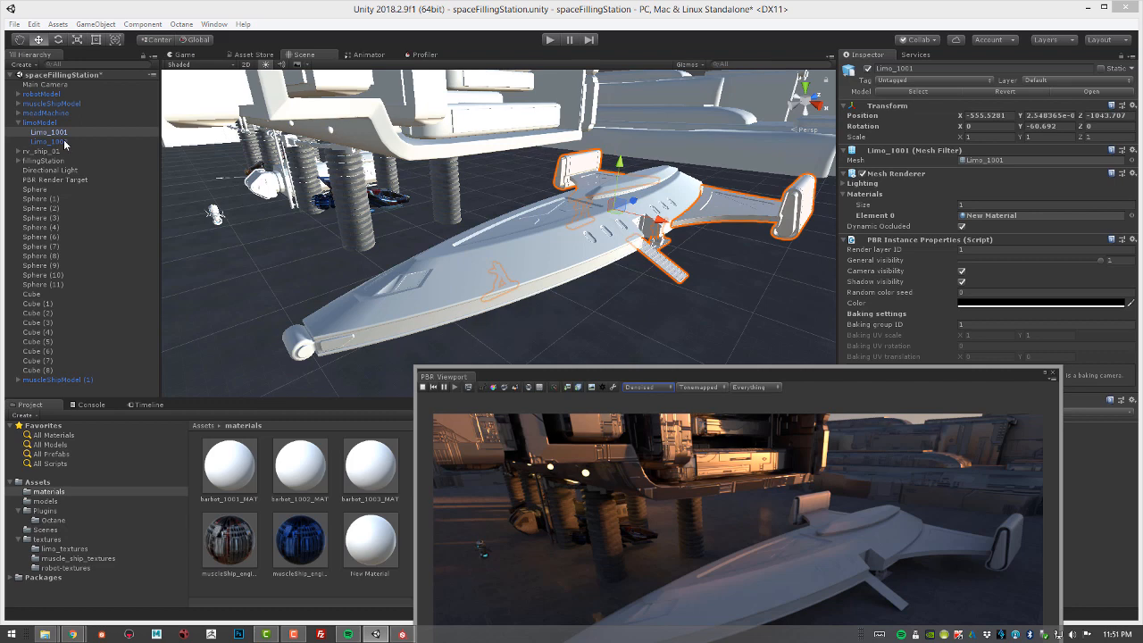
left_click(50, 141)
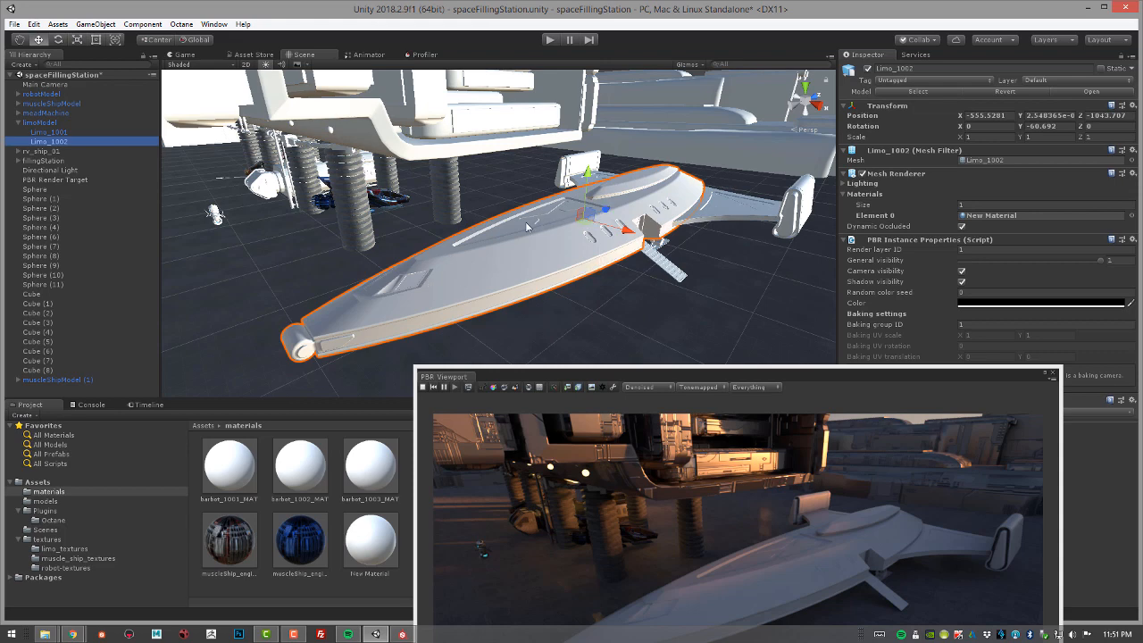
Step: Switch to Substance Painter and examine the limo ship's painted textures from the side, above and front
left_click(402, 634)
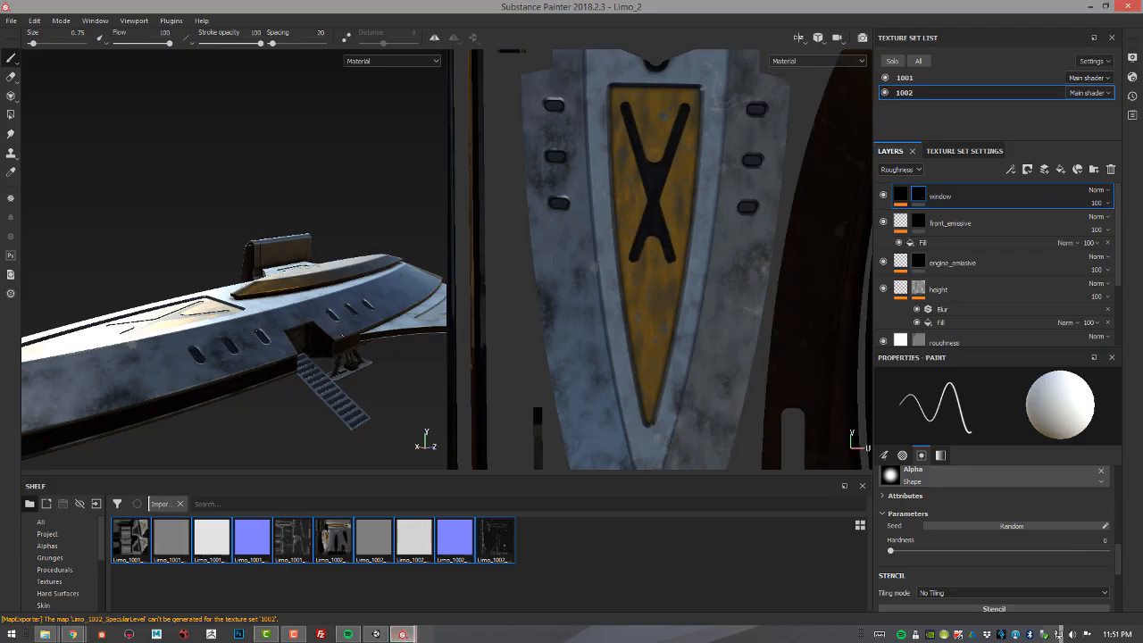
left_click_drag(342, 336, 403, 393, "alt")
right_click_drag(403, 393, 134, 350, "alt")
middle_click_drag(308, 369, 310, 336, "alt")
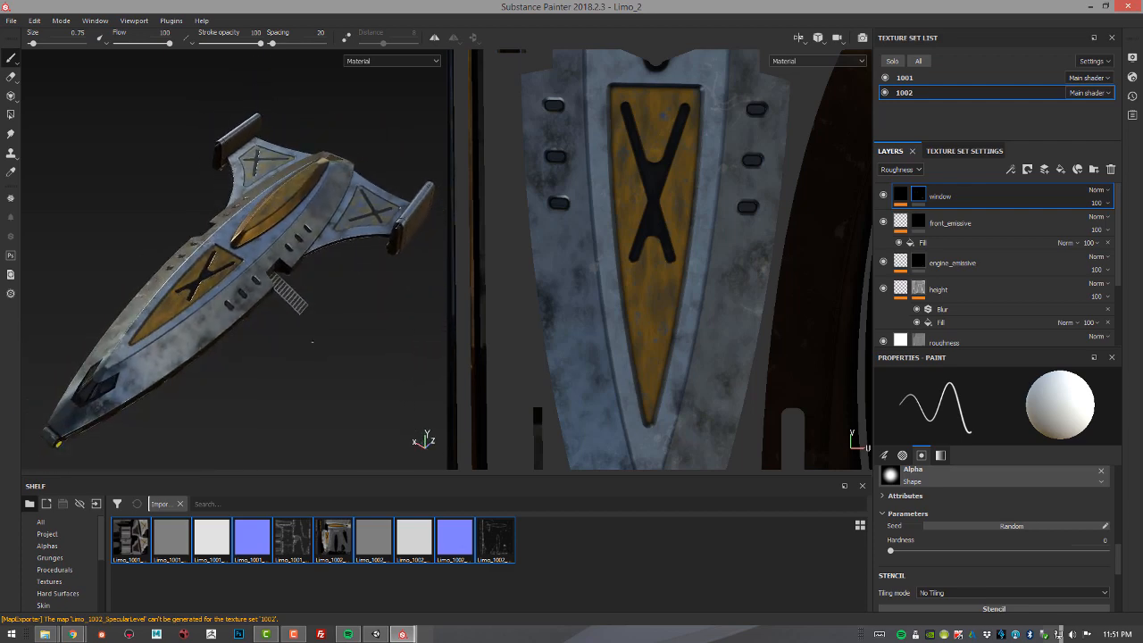
left_click_drag(319, 298, 401, 327, "alt")
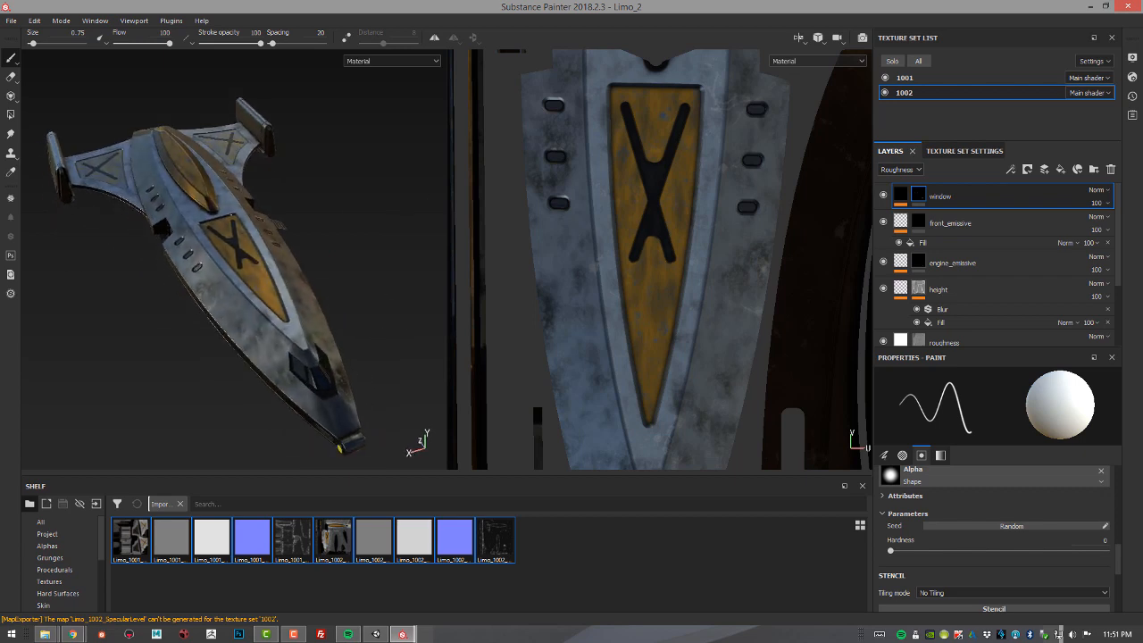
mouse_move(347, 236)
left_mouse_down("alt")
mouse_move(377, 205)
mouse_move(331, 200)
mouse_move(322, 224)
mouse_move(392, 238)
left_mouse_up("alt")
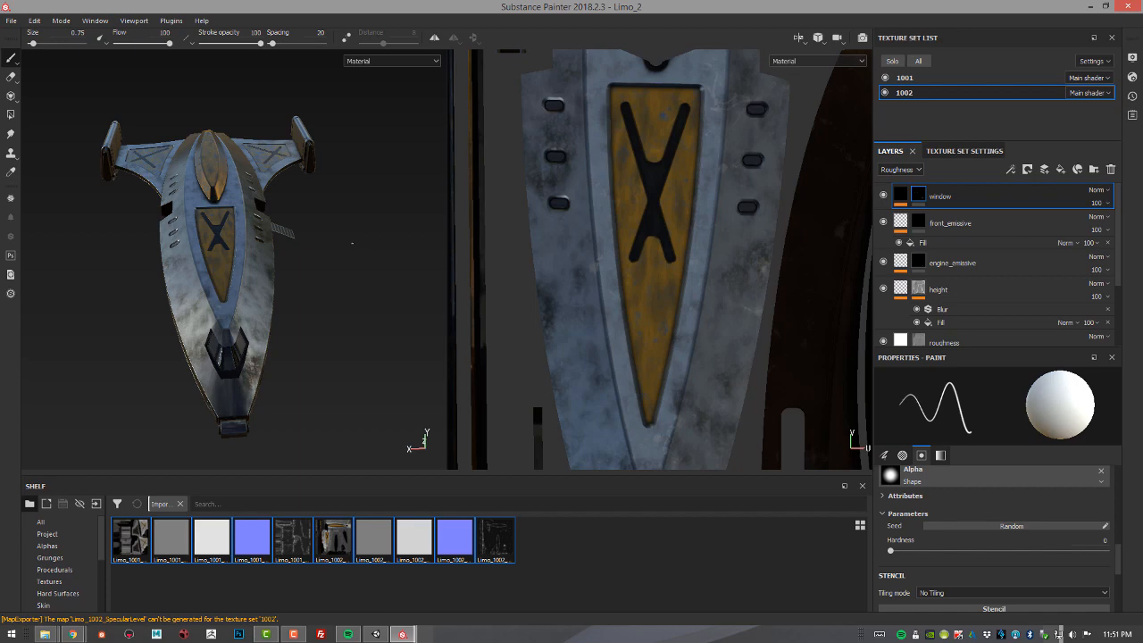
Step: Open the texture export settings, review the maps listed for texture set 1001, and close them without exporting
left_click(12, 20)
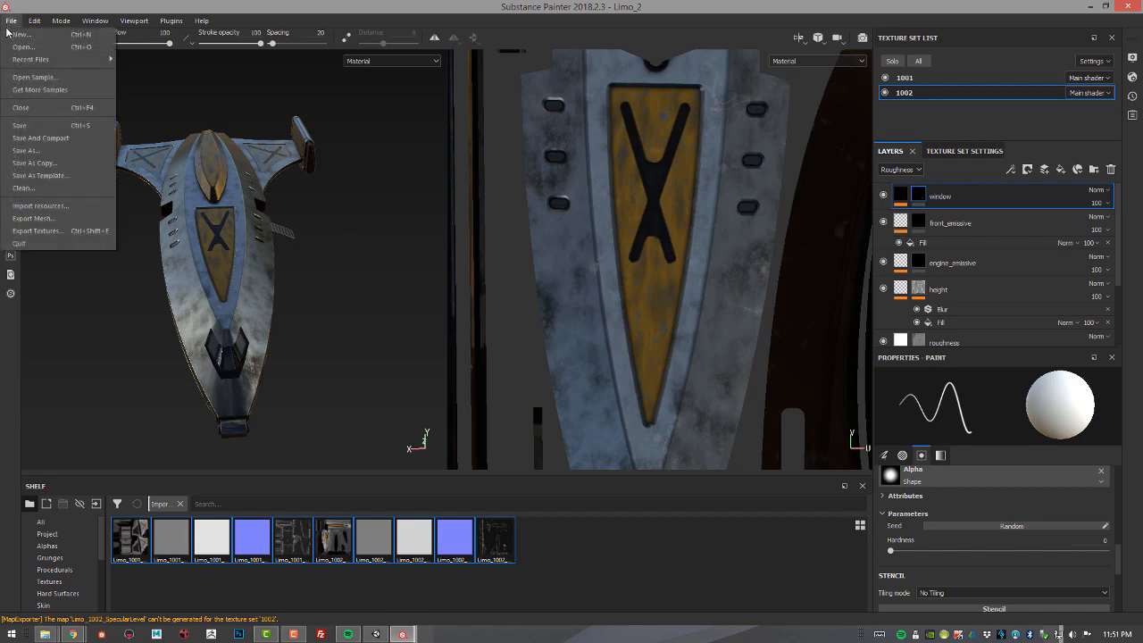
left_click(49, 235)
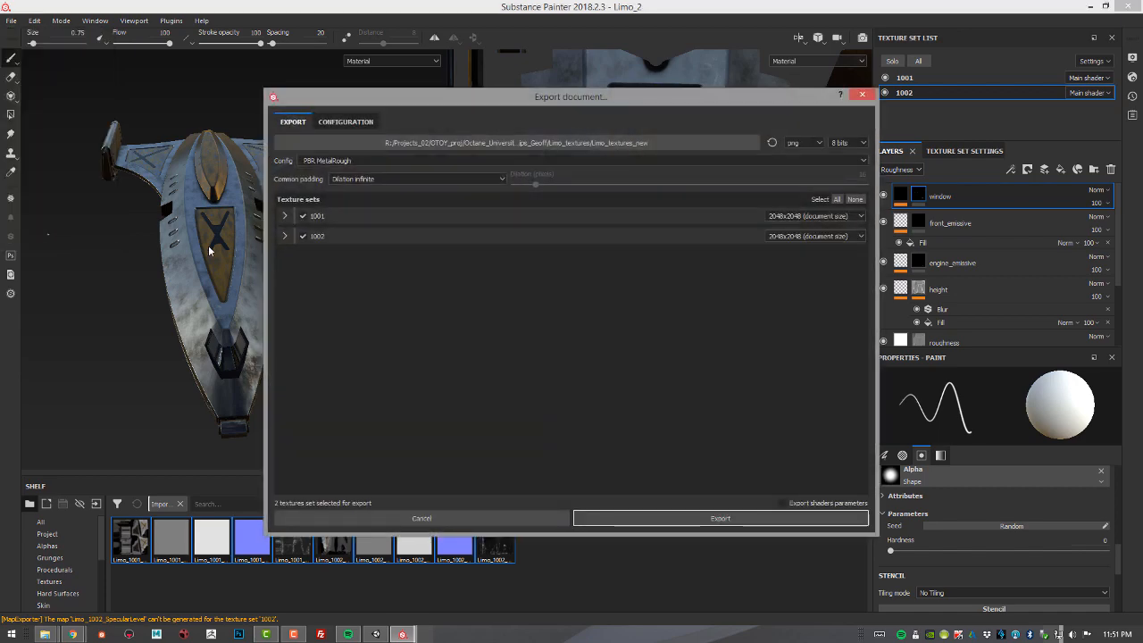
left_click(282, 218)
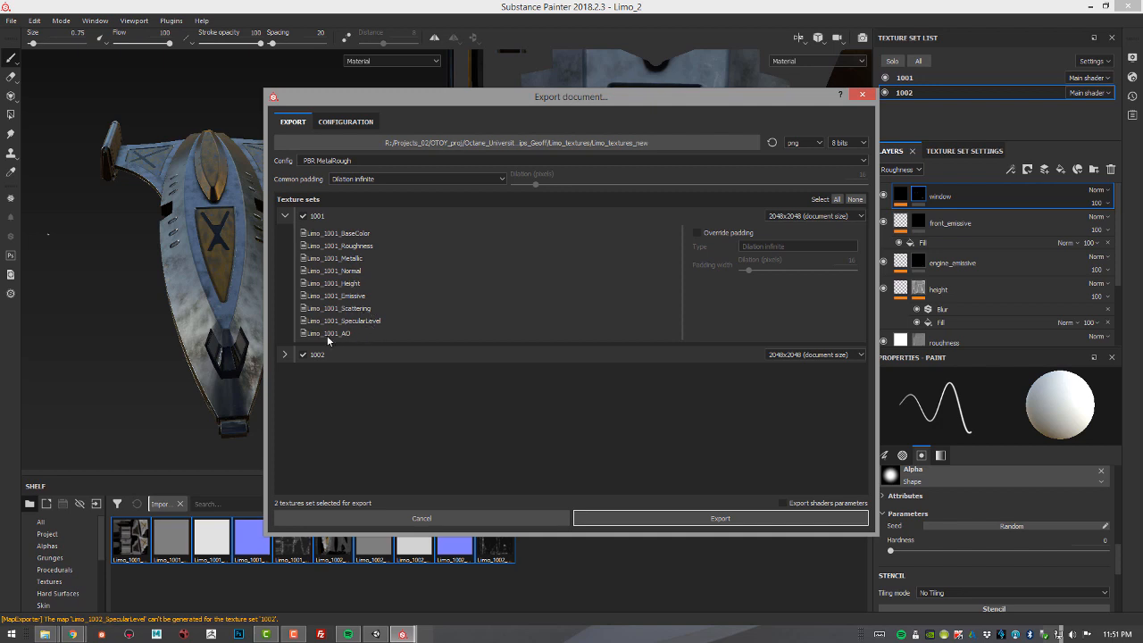
left_click(862, 96)
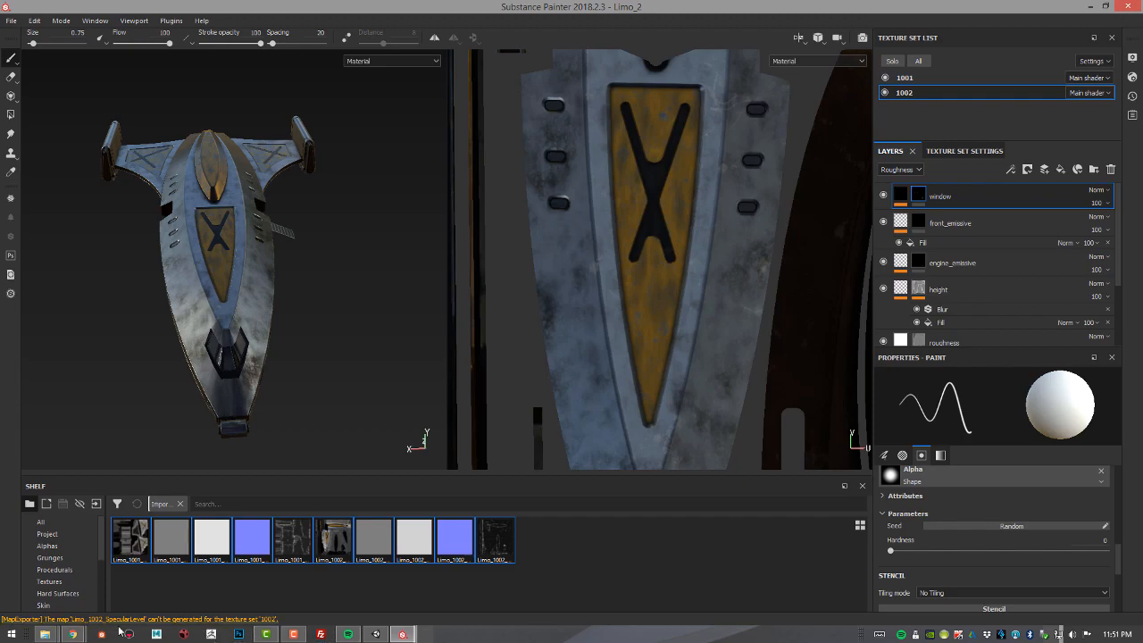
Step: Switch back to Unity and close the PBR Viewport
left_click(376, 634)
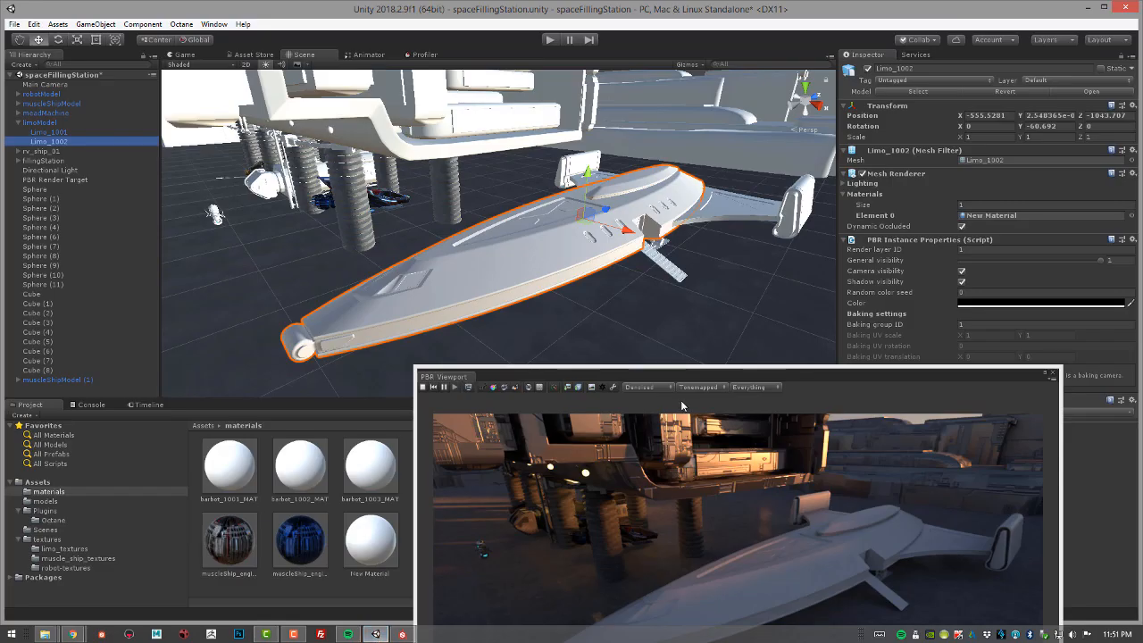
left_click_drag(689, 368, 284, 42)
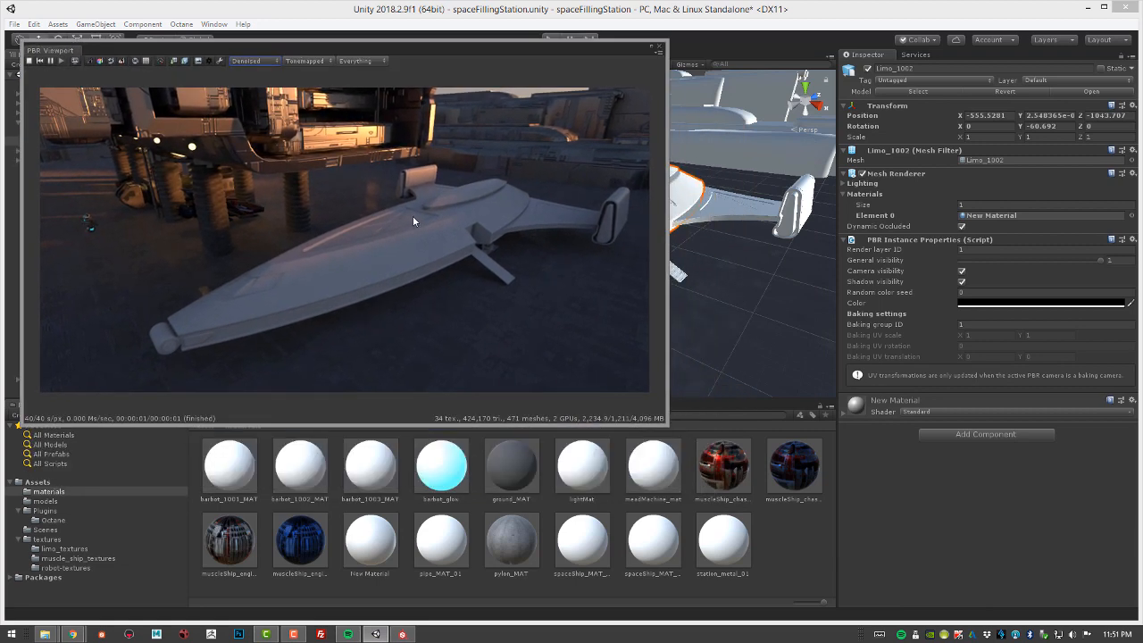
left_click(658, 51)
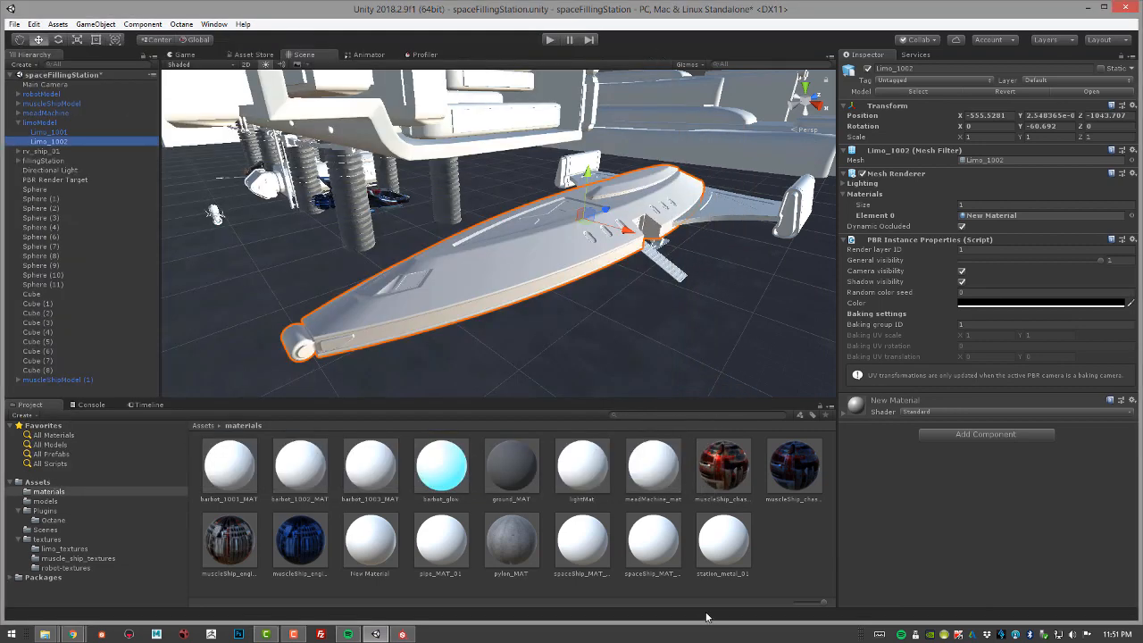
Step: Create a material named Limo_1001_mat in the materials folder and assign it to the Limo_1001 mesh
right_click(780, 533)
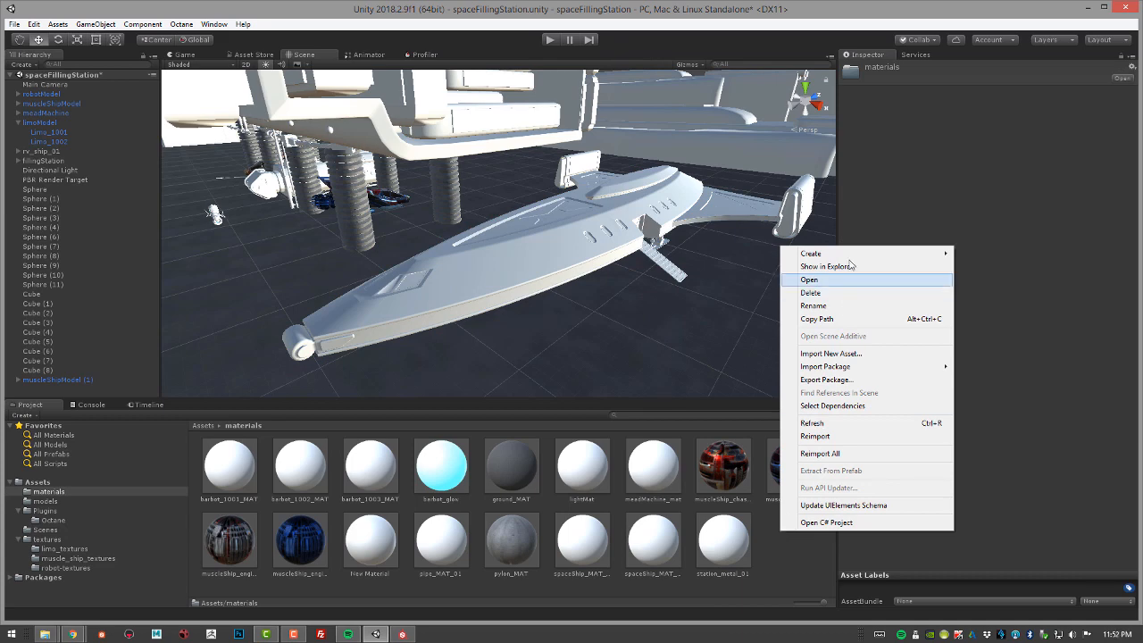
mouse_move(847, 253)
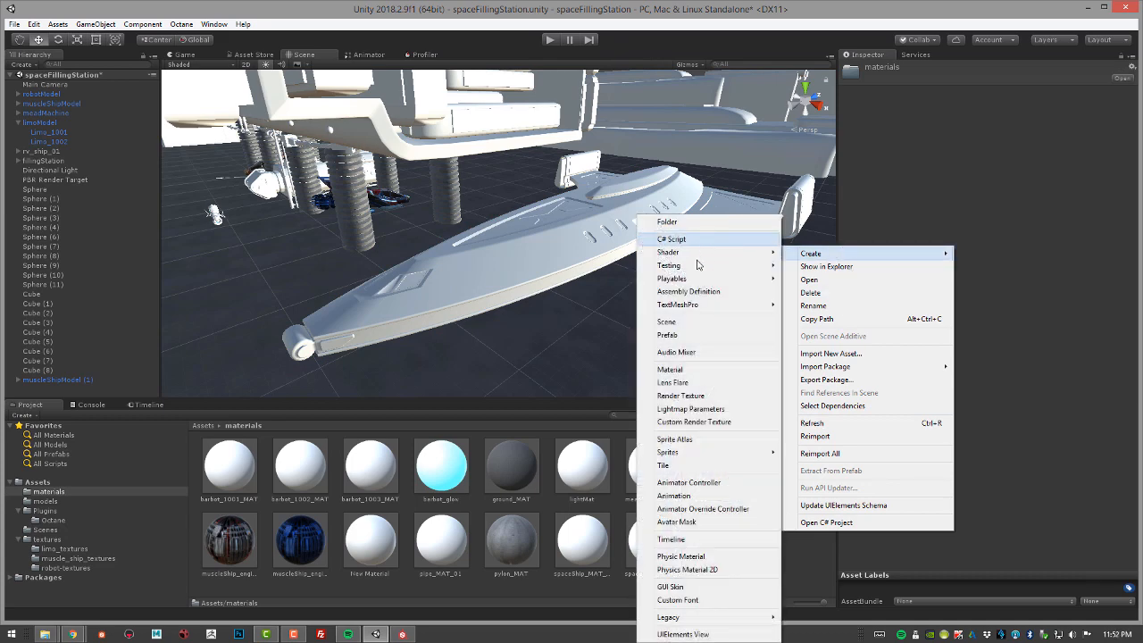
left_click(683, 369)
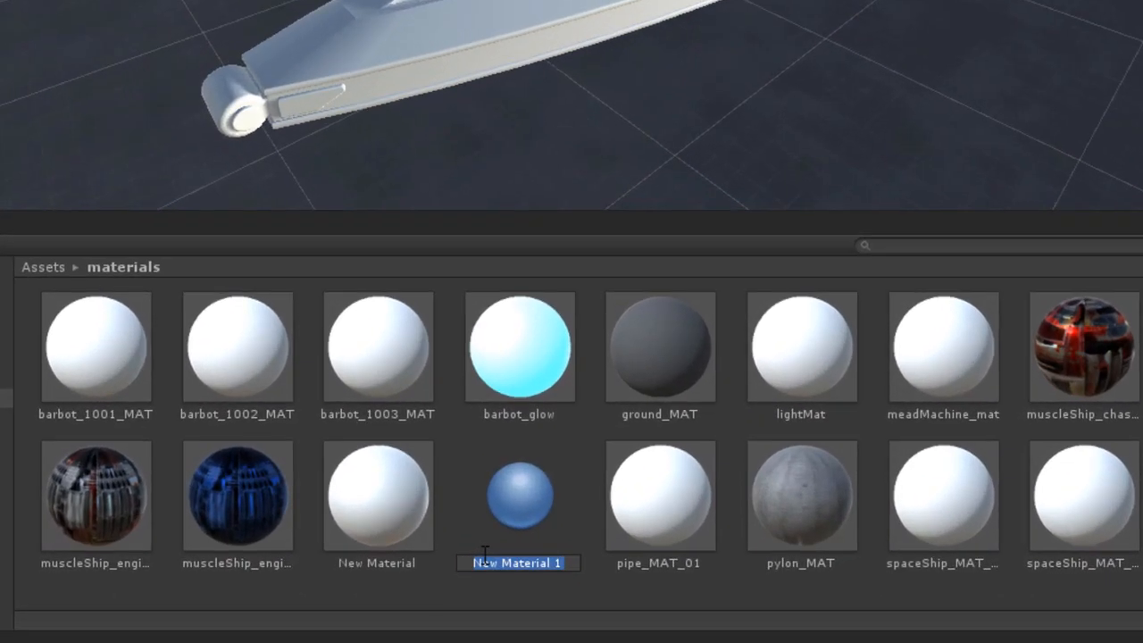
type("Limoi")
key("BackSpace")
type("_1001_mat")
key("Return")
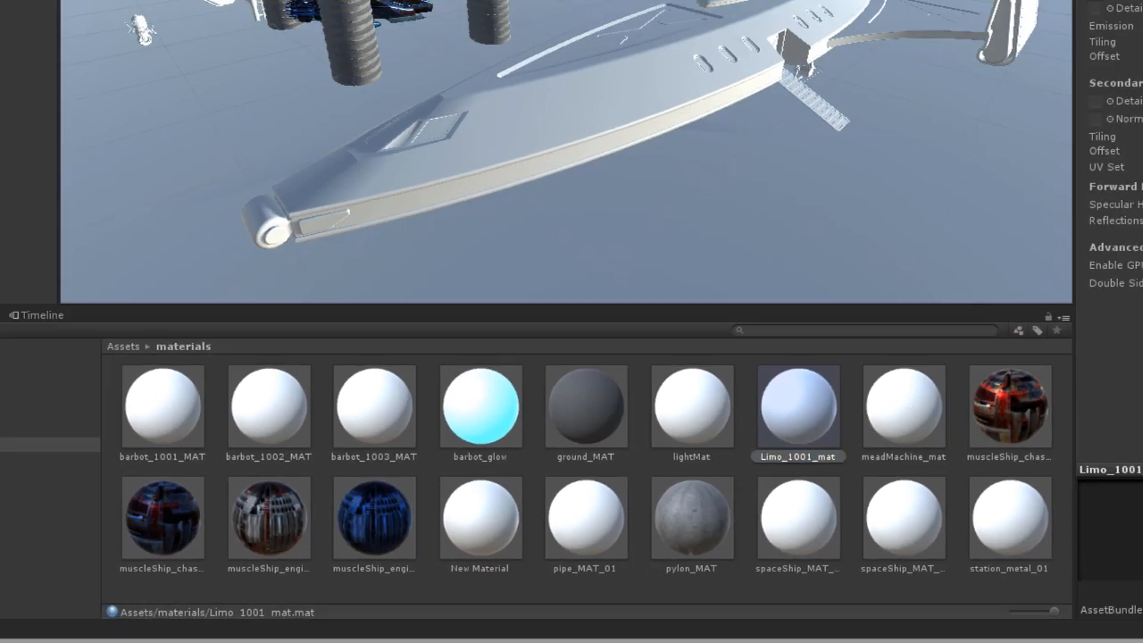
left_click_drag(800, 407, 41, 134)
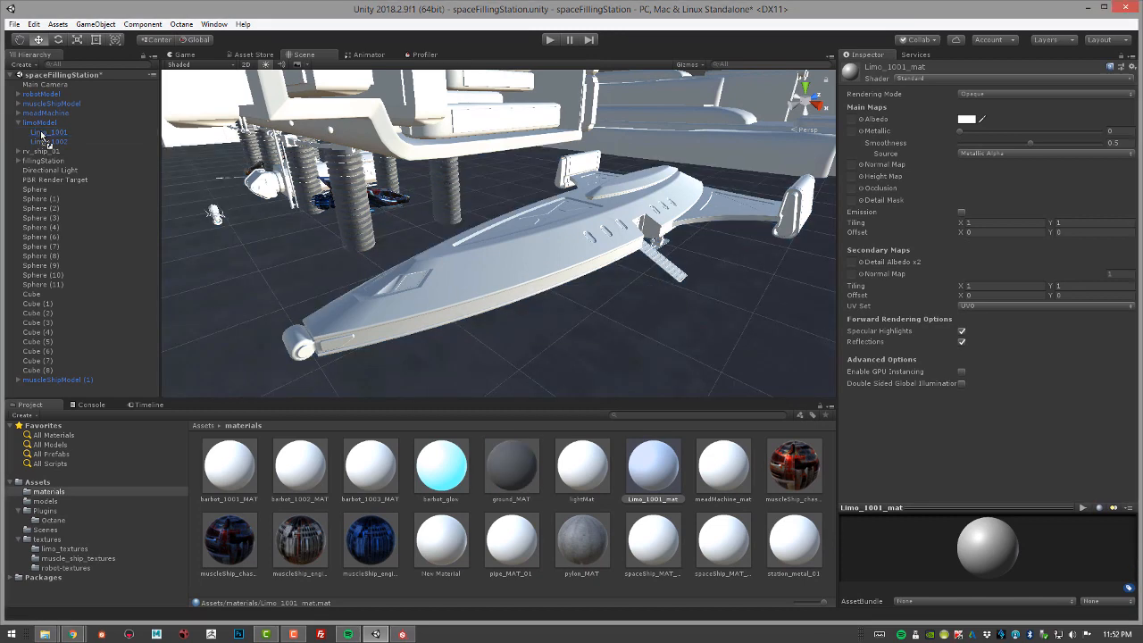
Step: Create a material named Limo_1002_mat in the materials folder and assign it to the Limo_1002 mesh
right_click(616, 602)
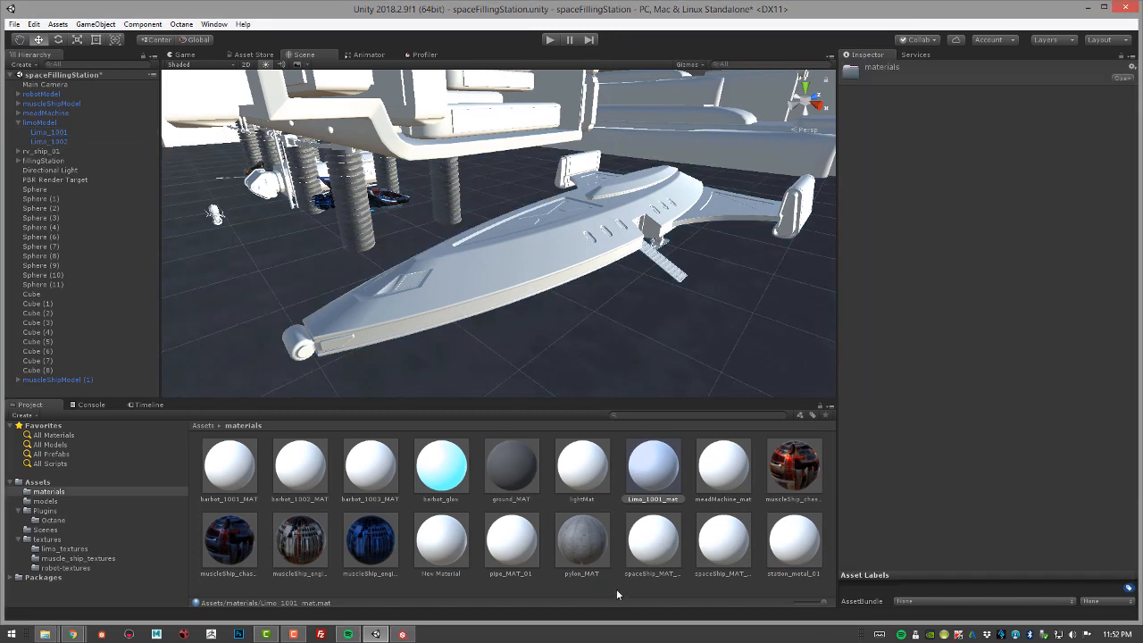
mouse_move(662, 312)
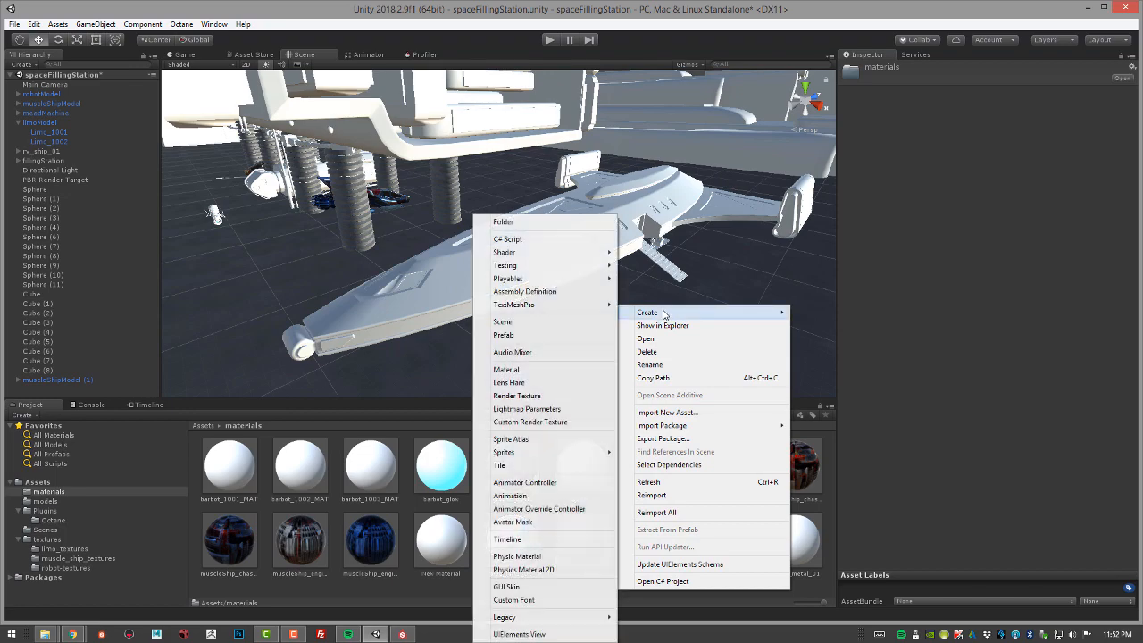
left_click(541, 368)
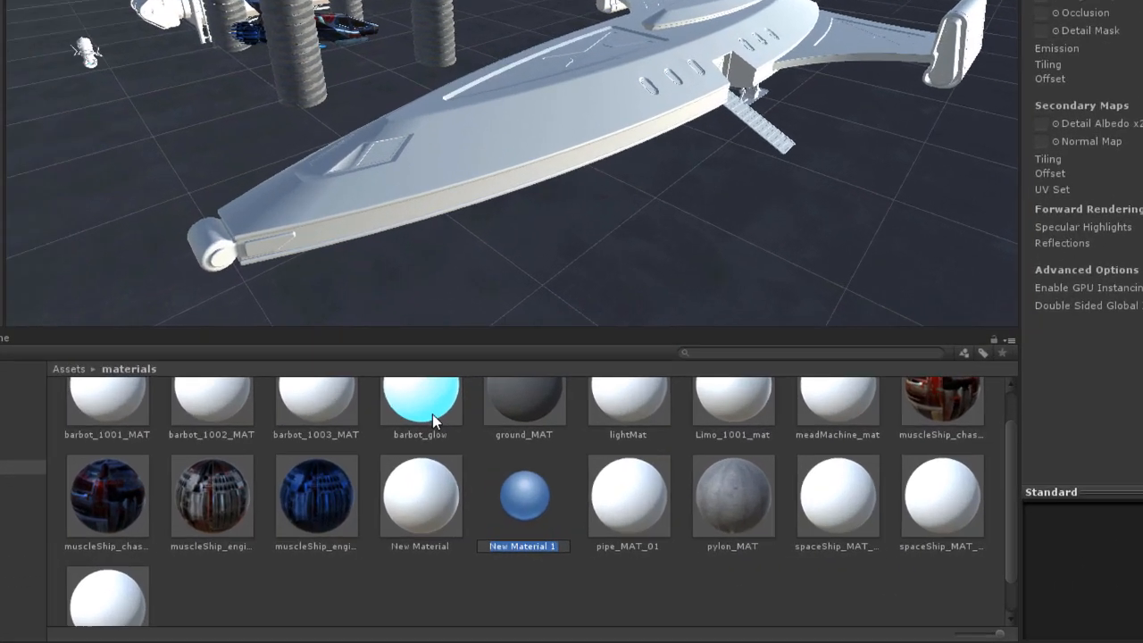
type("Limo")
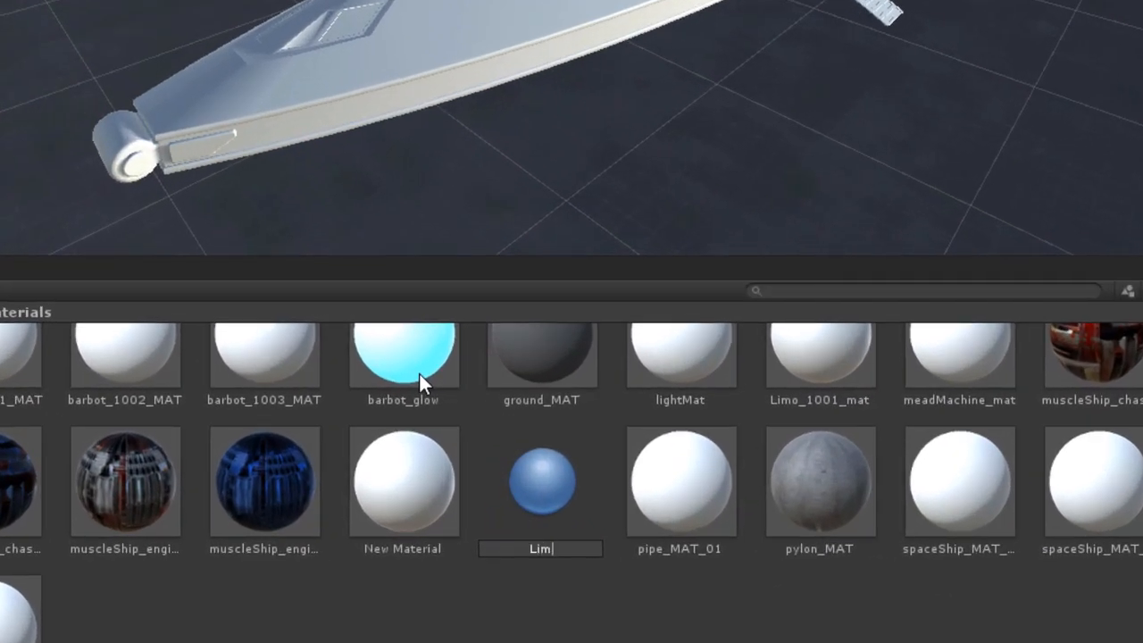
type("_``")
key("BackSpace")
key("BackSpace")
type("1002")
type(")")
key("BackSpace")
type("_mat")
key("Return")
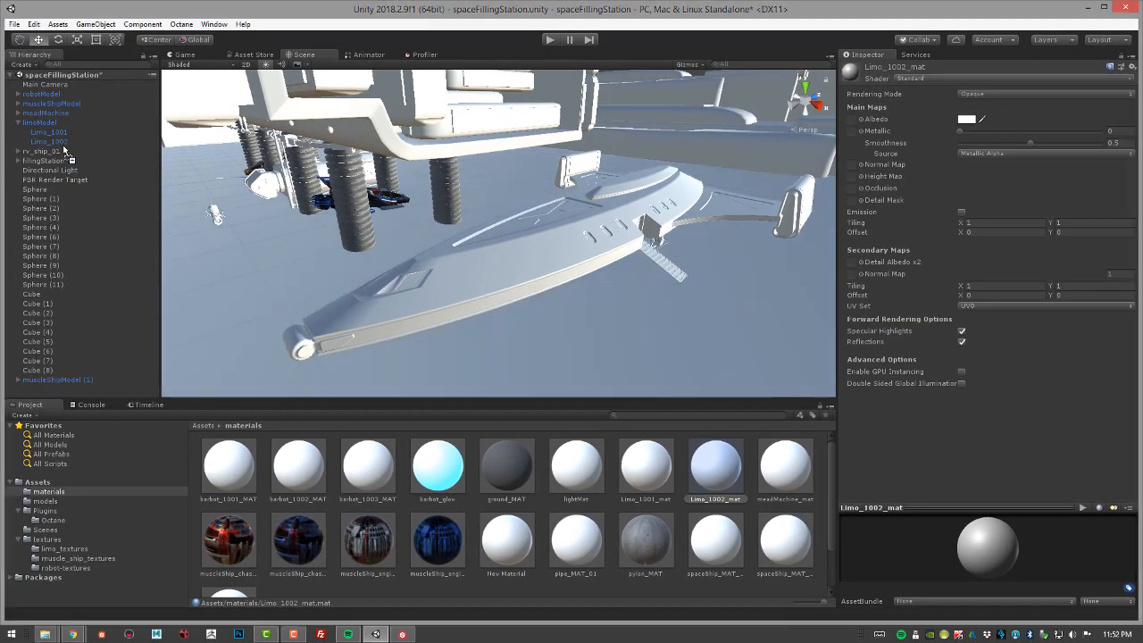
left_click_drag(61, 144, 60, 145)
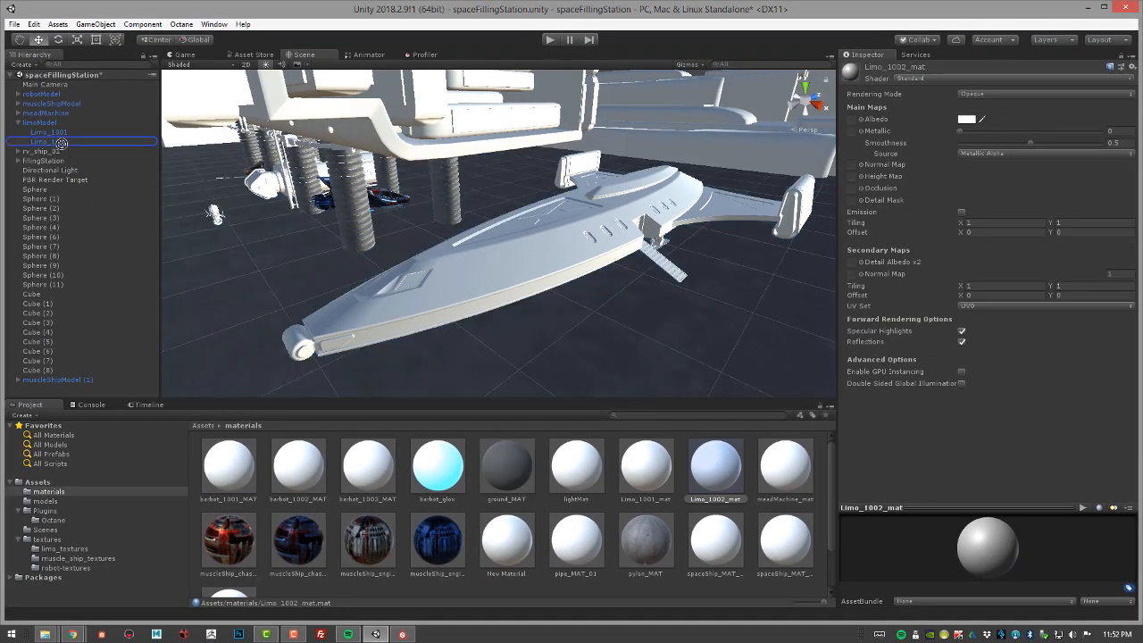
Step: Import all the Limo_1001 and Limo_1002 PNG textures into the limo_textures folder
left_click(47, 539)
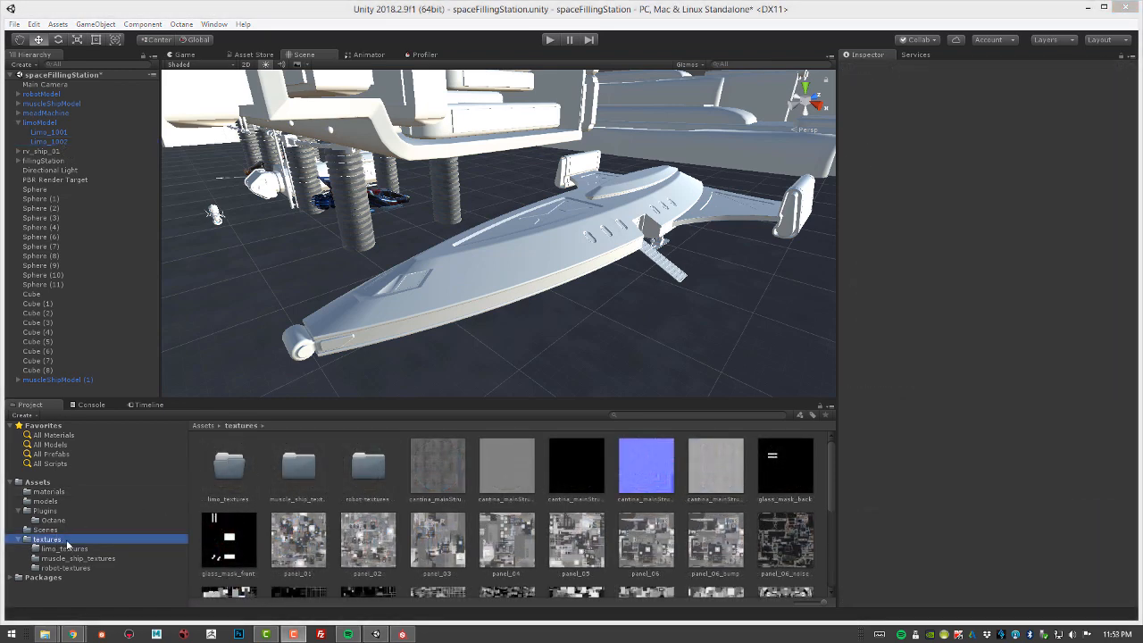
double_click(239, 470)
right_click(353, 471)
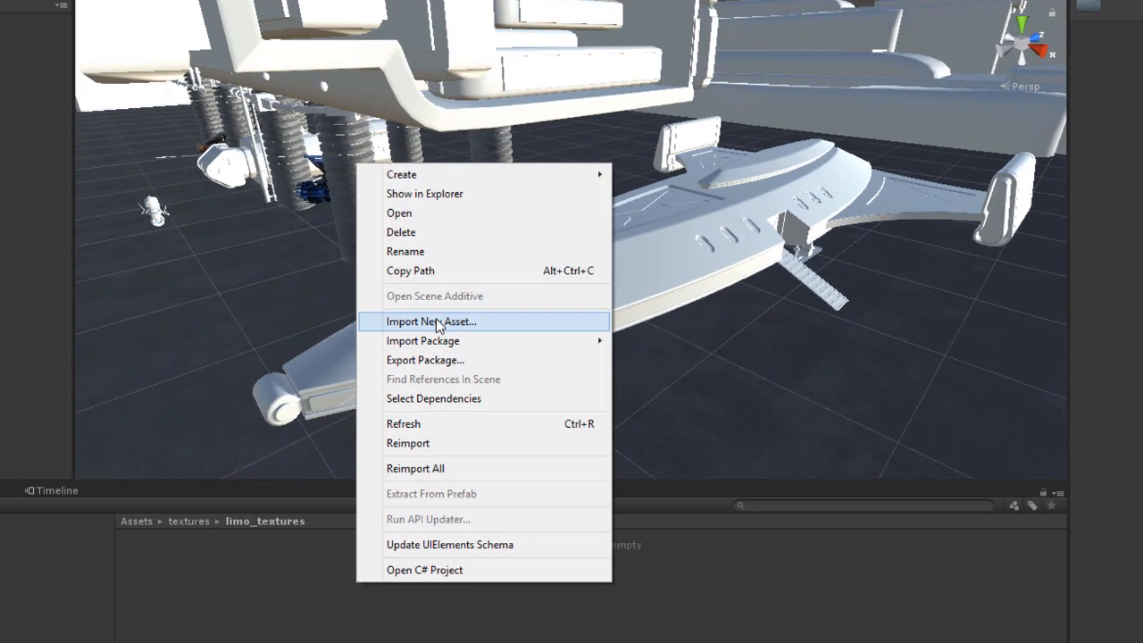
left_click(437, 324)
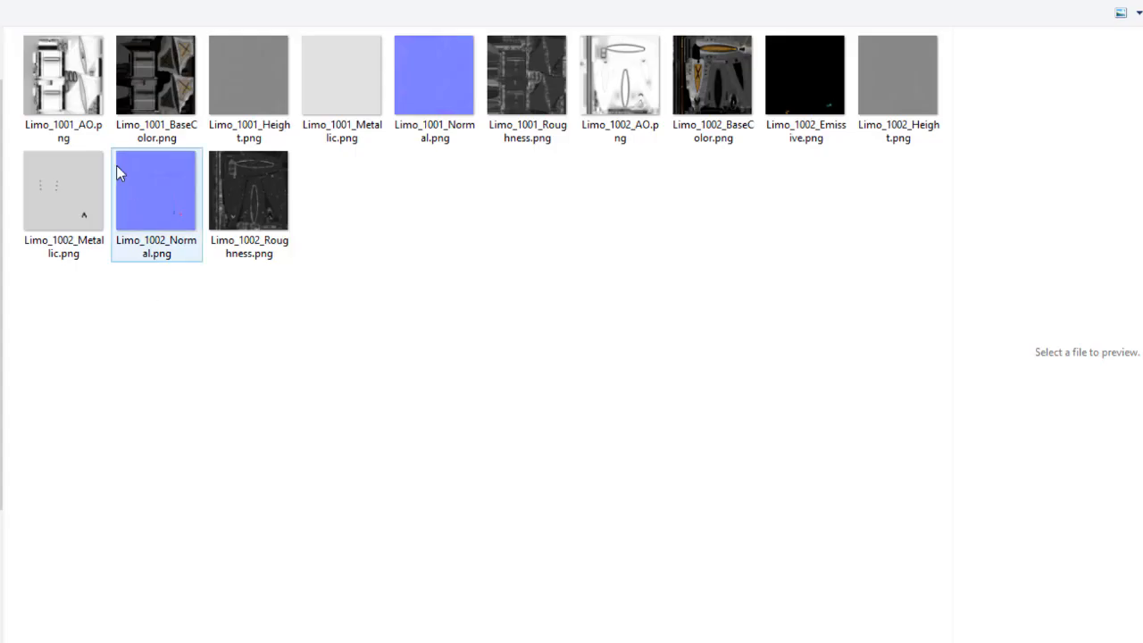
left_click(64, 76)
left_click(242, 190, "shift")
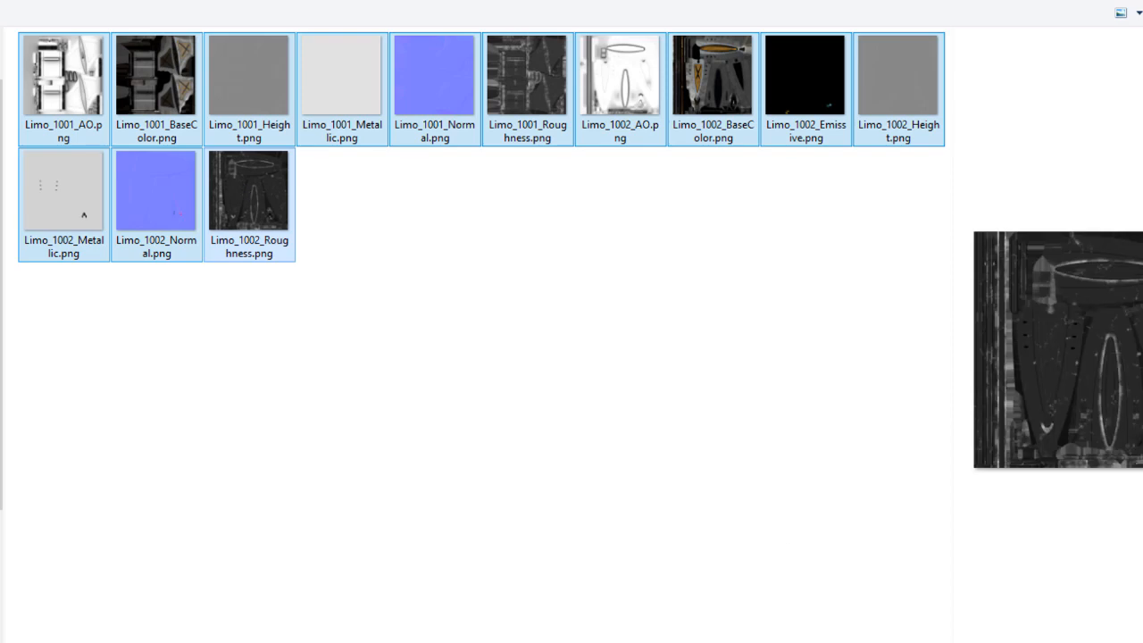
key("Return")
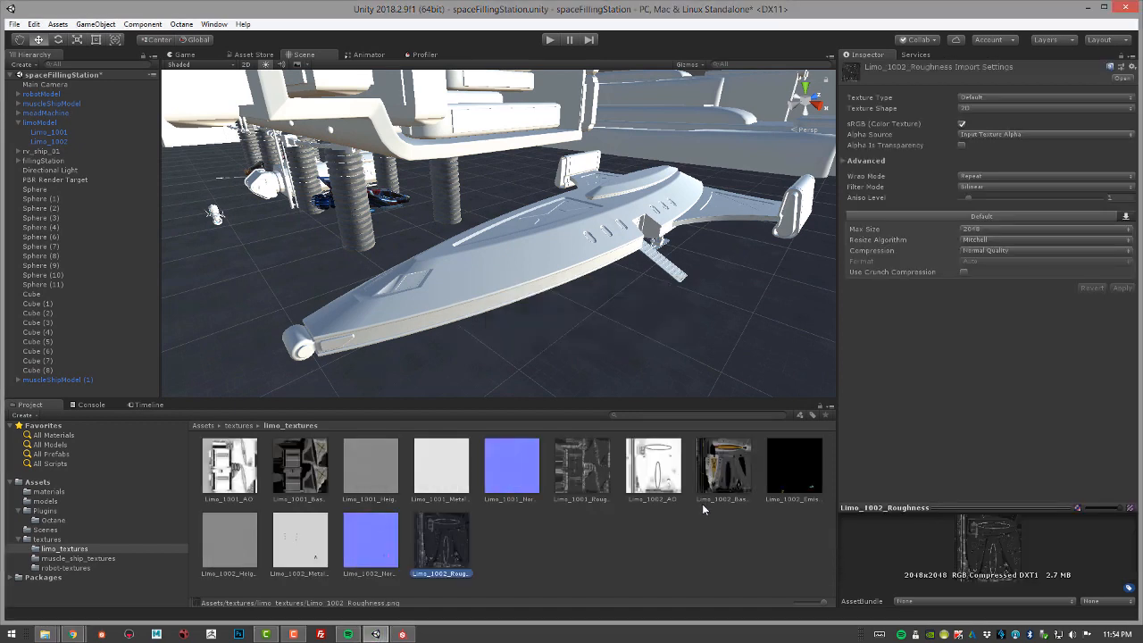
Step: Change the shader of Limo_1001_mat in the materials folder to Standard (Roughness setup)
left_click(49, 492)
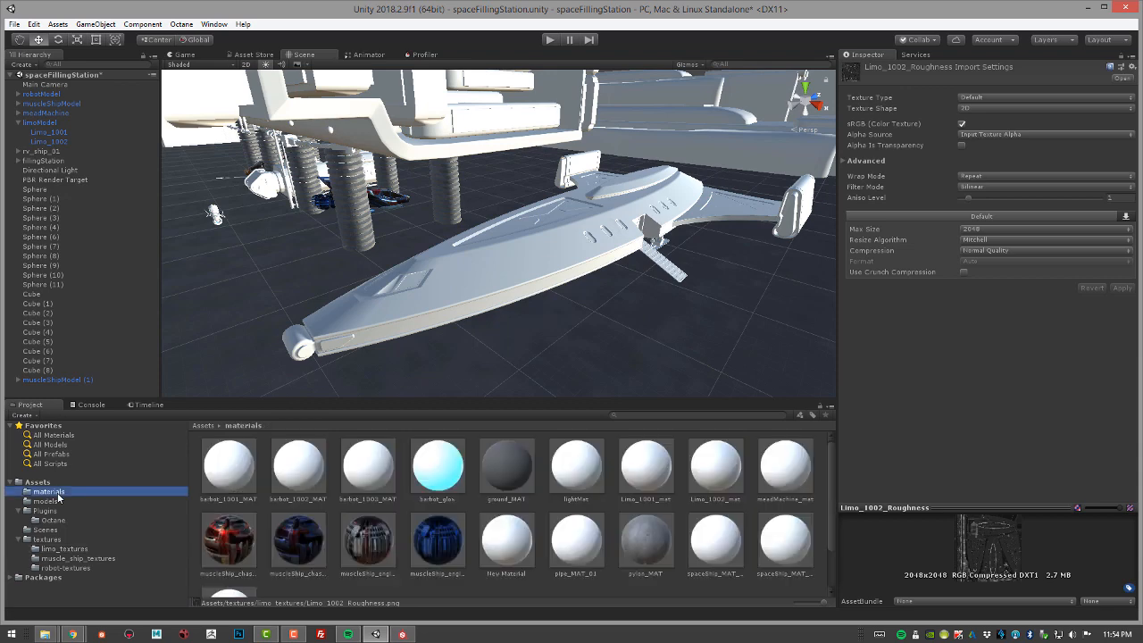
left_click(660, 479)
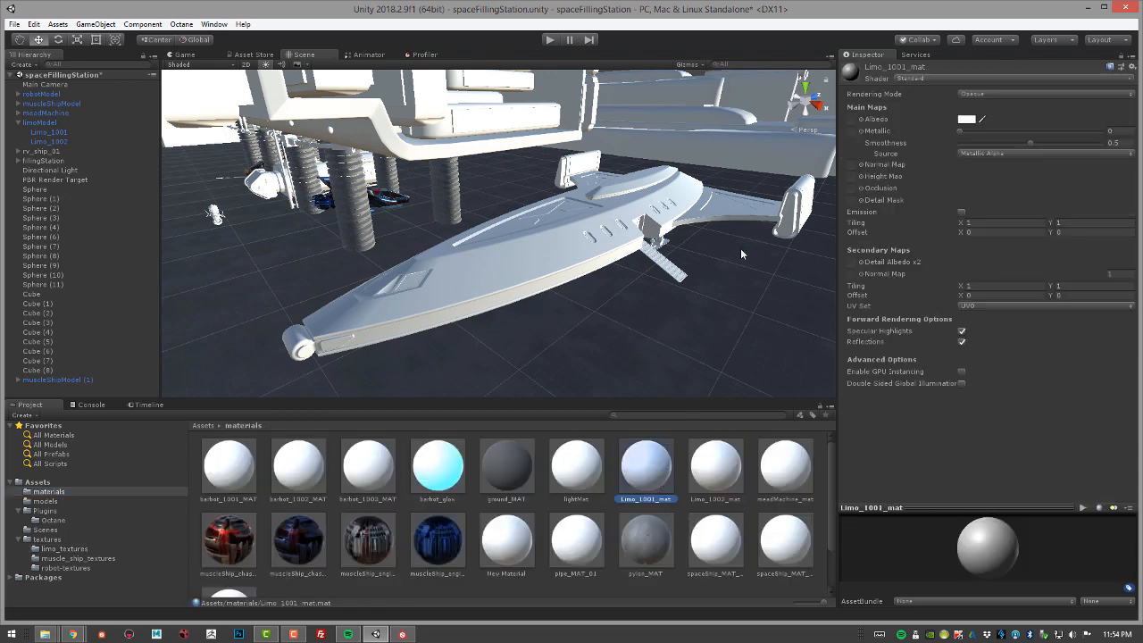
left_click(923, 80)
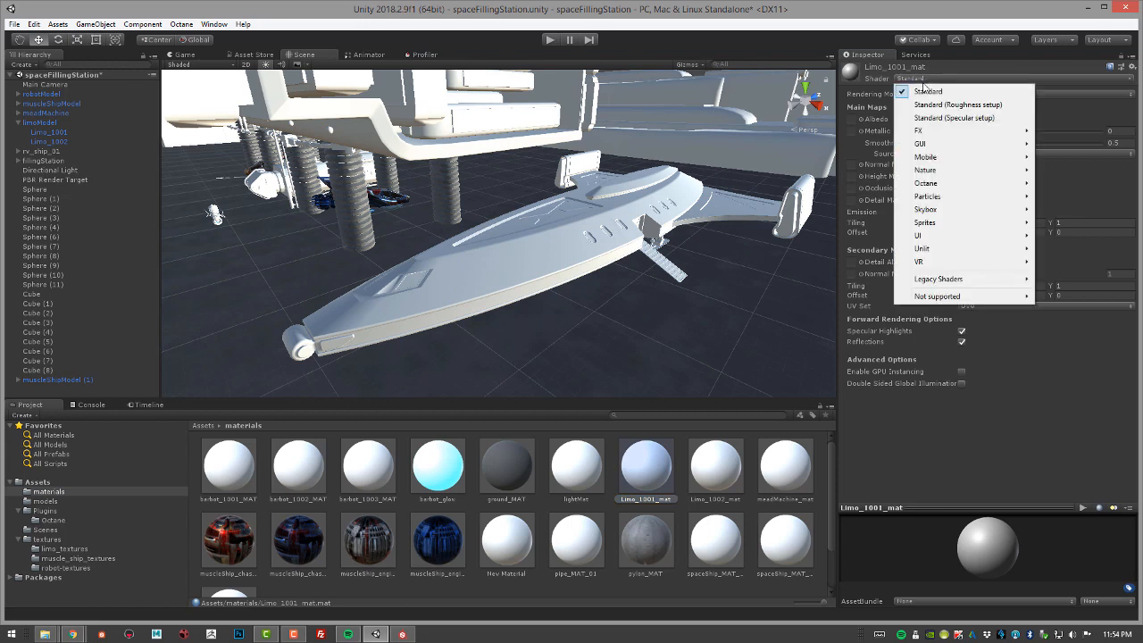
left_click(934, 108)
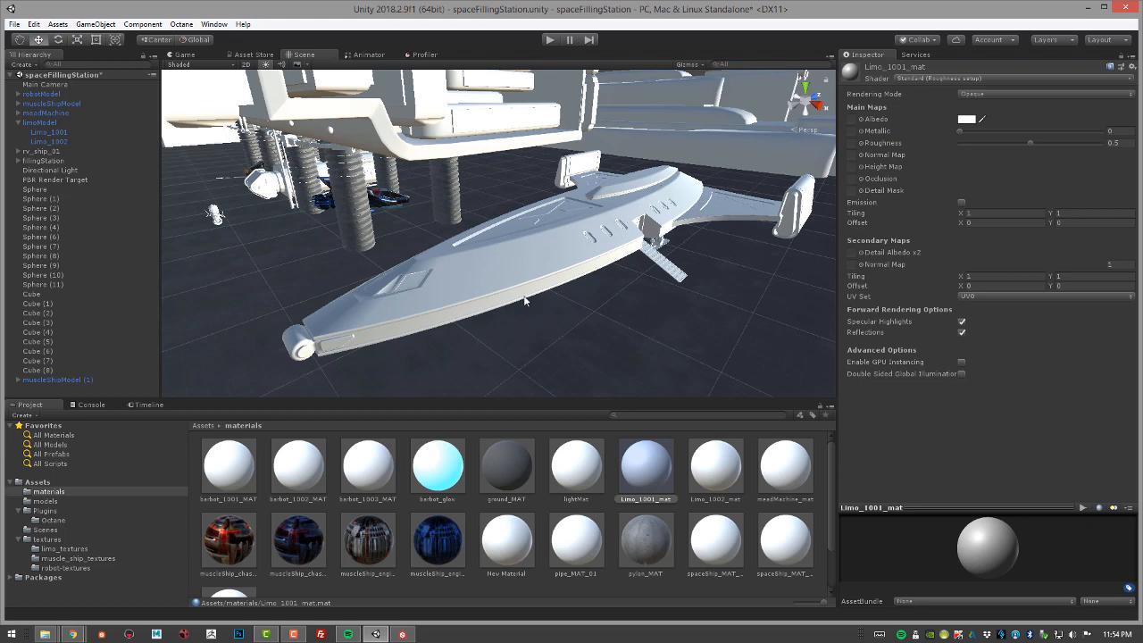
left_click_drag(616, 266, 672, 284, "alt")
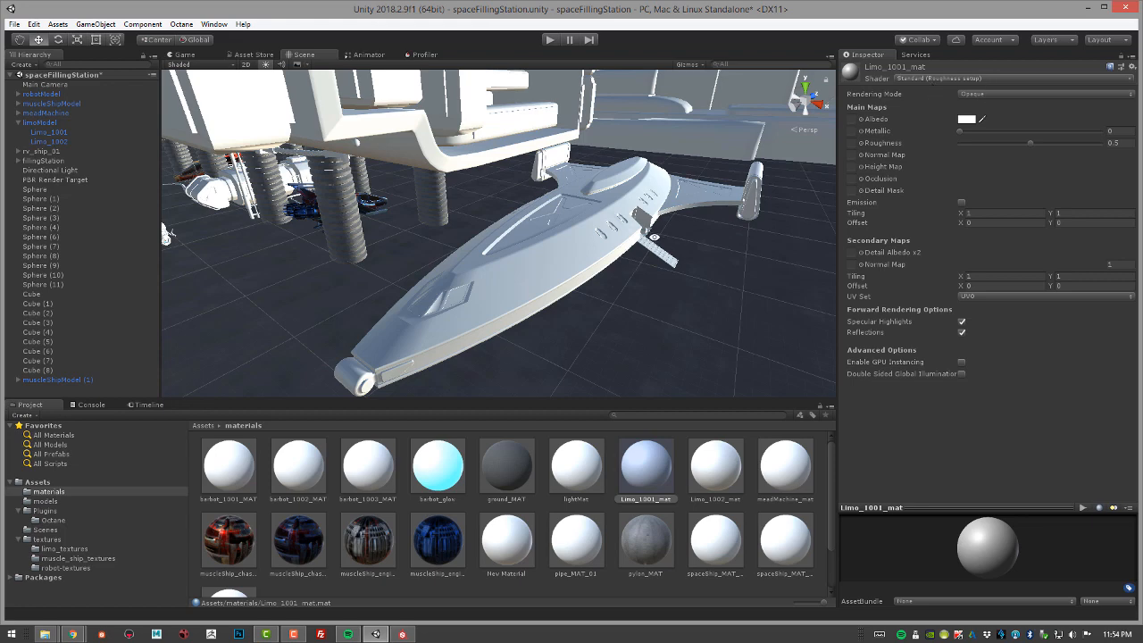
left_click_drag(650, 234, 611, 235, "alt")
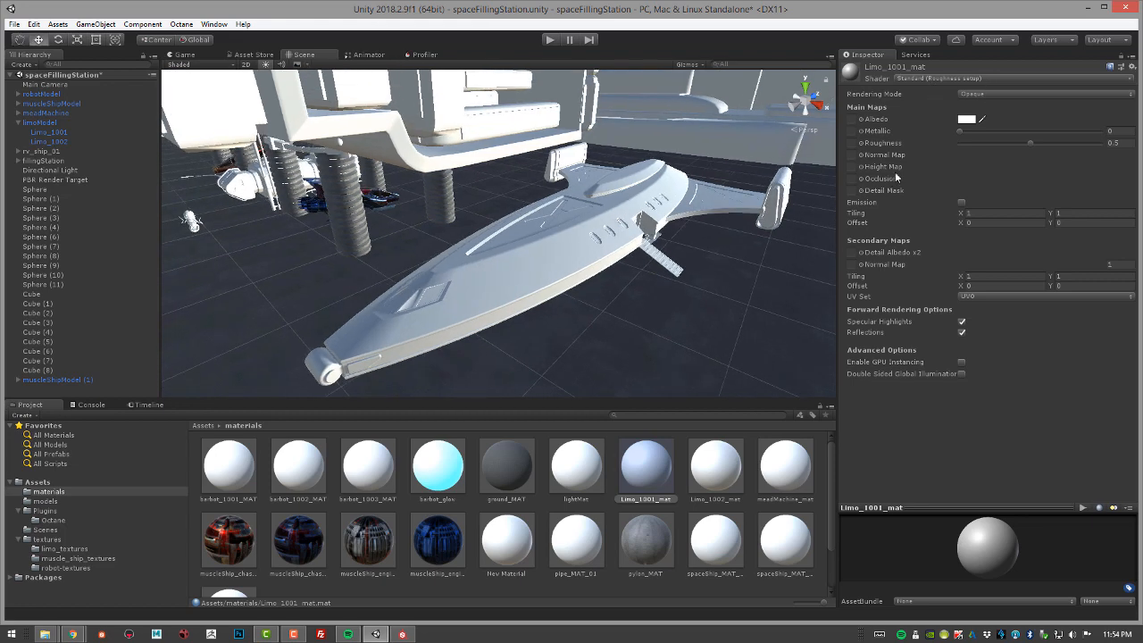
Step: Assign the Limo_1001_BaseColor texture to the Albedo map of Limo_1001_mat
left_click(861, 120)
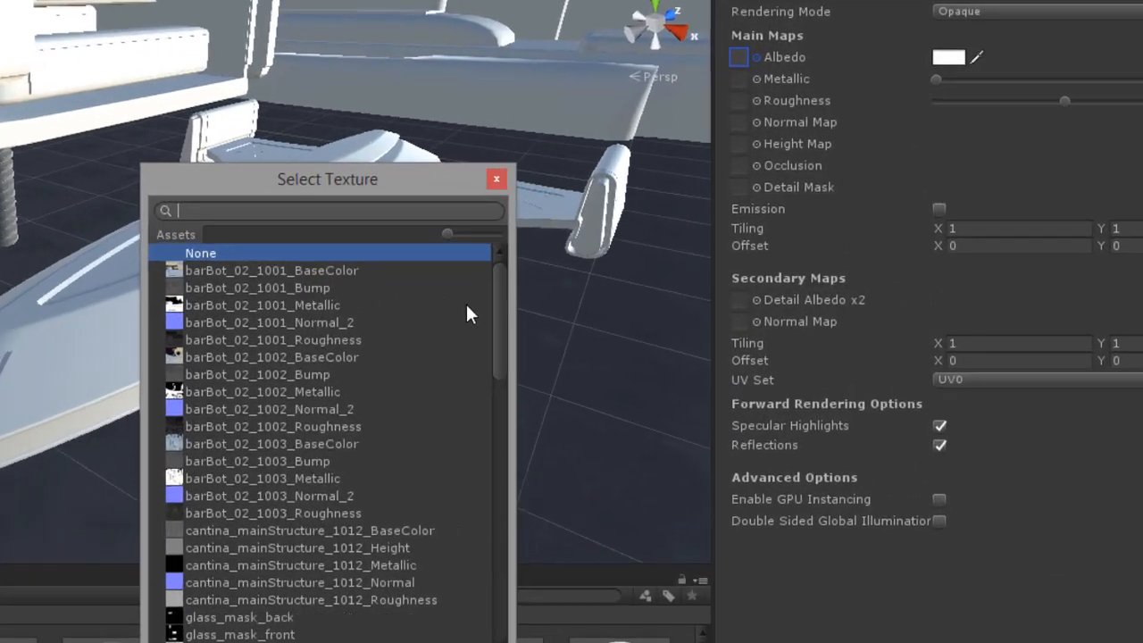
scroll(434, 462, "down", 10)
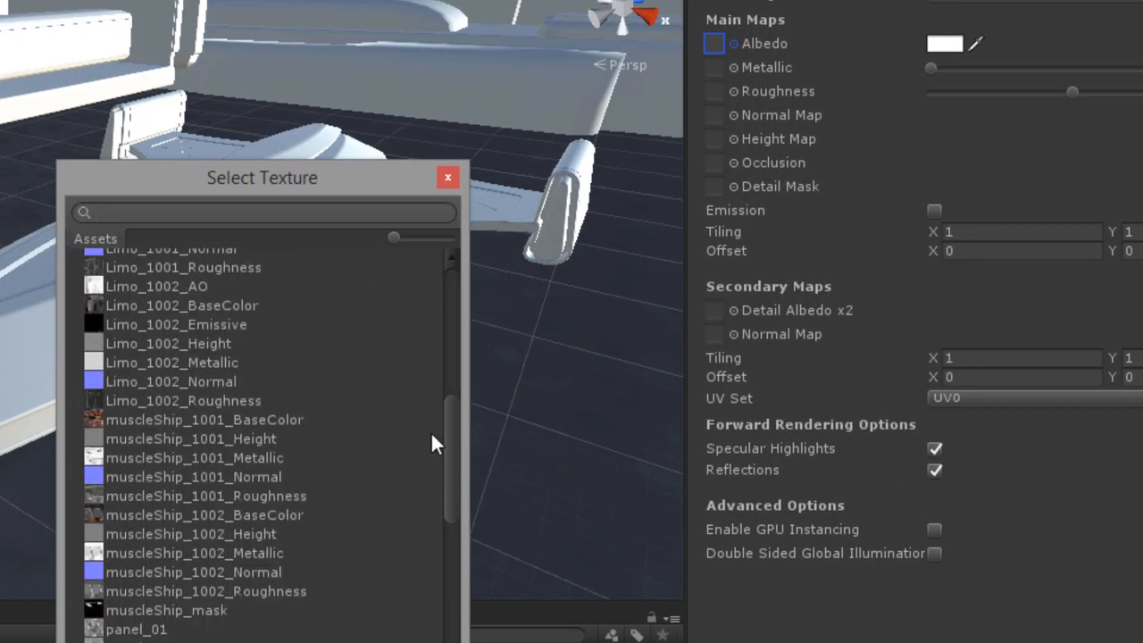
scroll(432, 438, "up", 2)
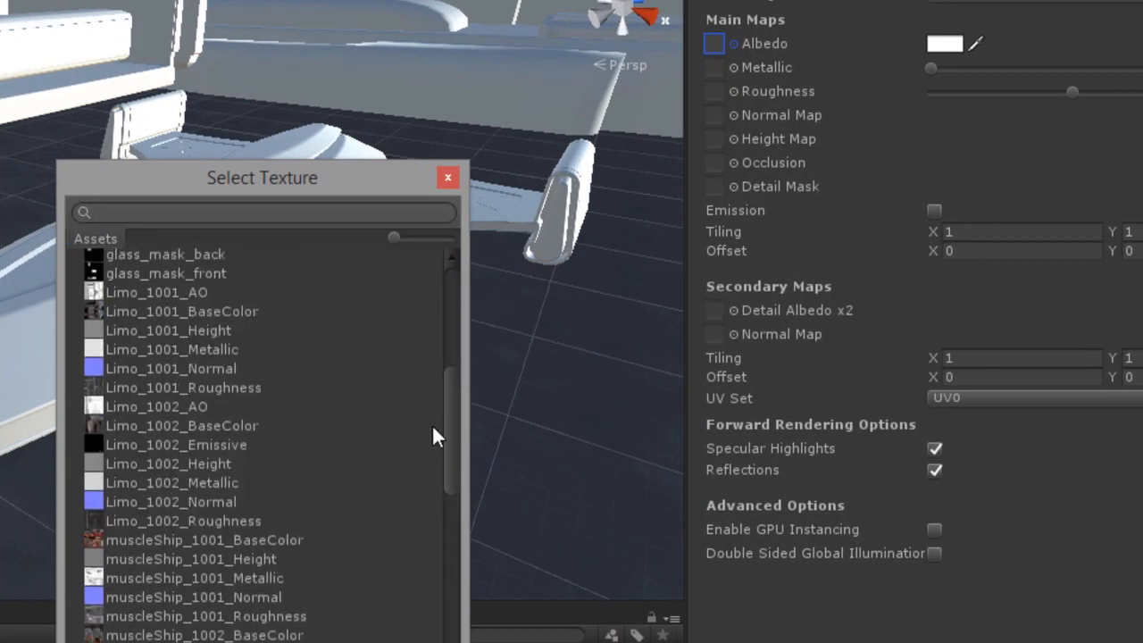
double_click(219, 311)
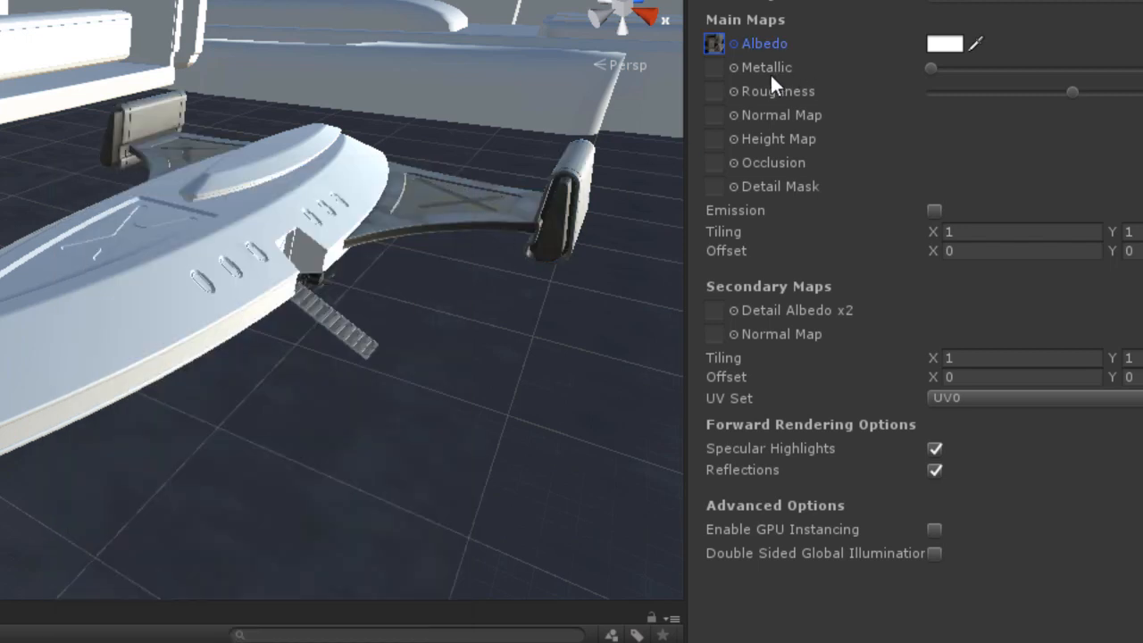
Step: Assign Limo_1001_Metallic to the Metallic map and Limo_1001_Roughness to the Roughness map of Limo_1001_mat
left_click(734, 67)
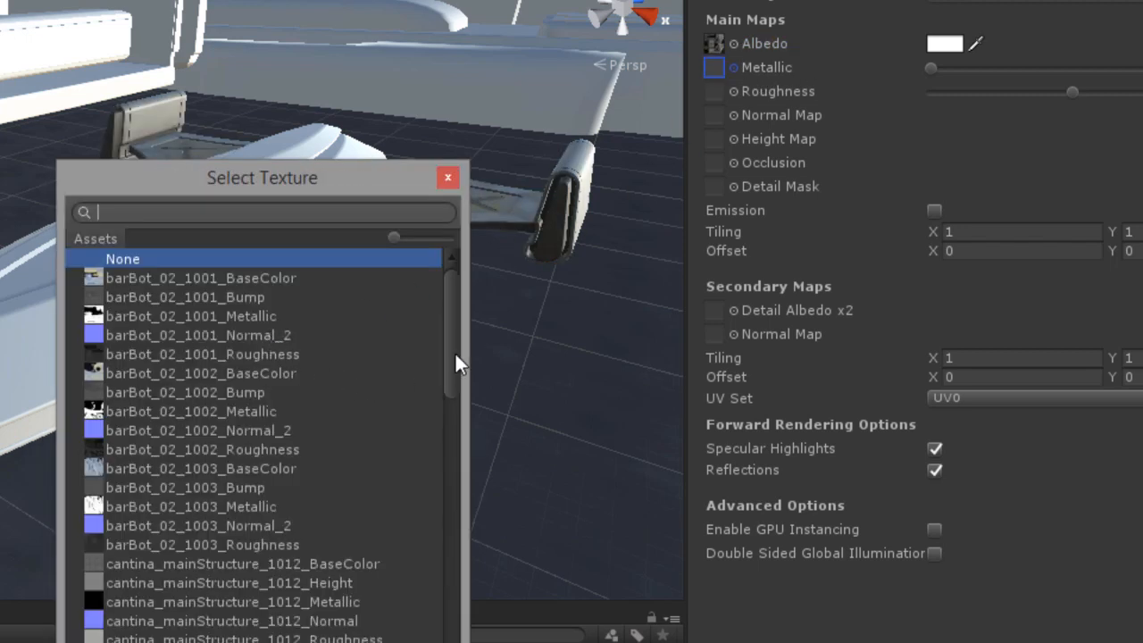
left_click_drag(455, 353, 438, 454)
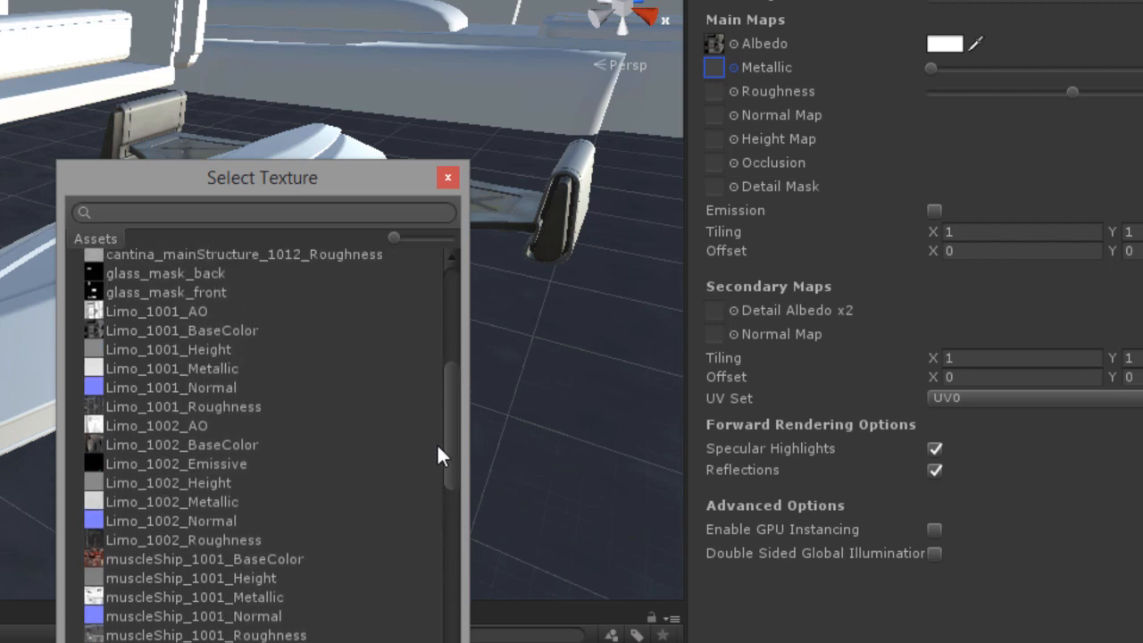
double_click(227, 369)
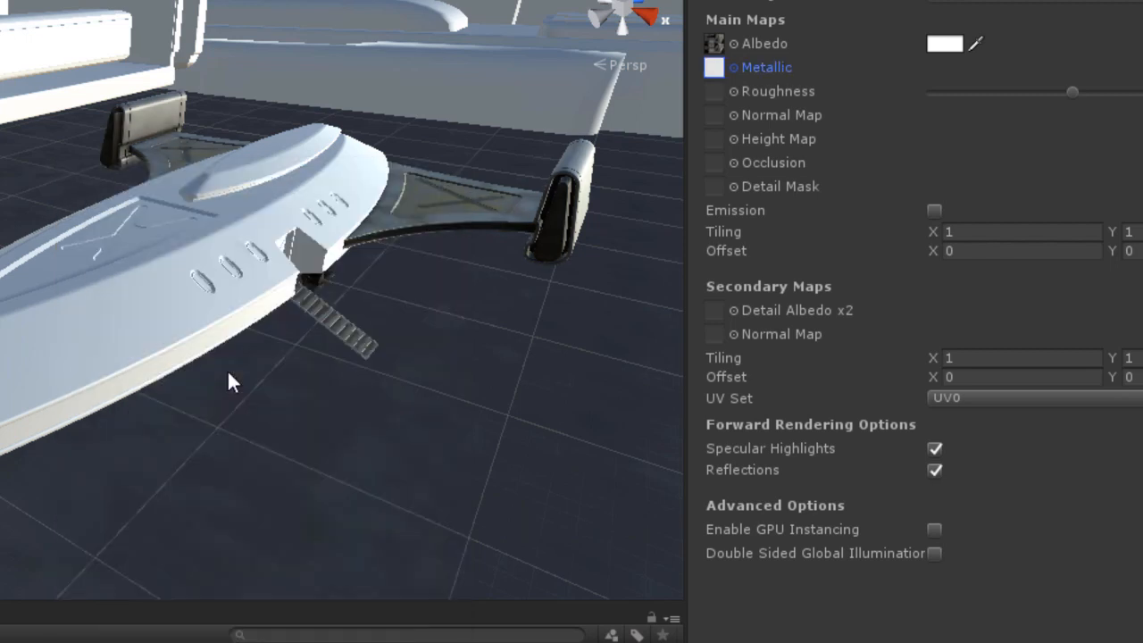
left_click(734, 92)
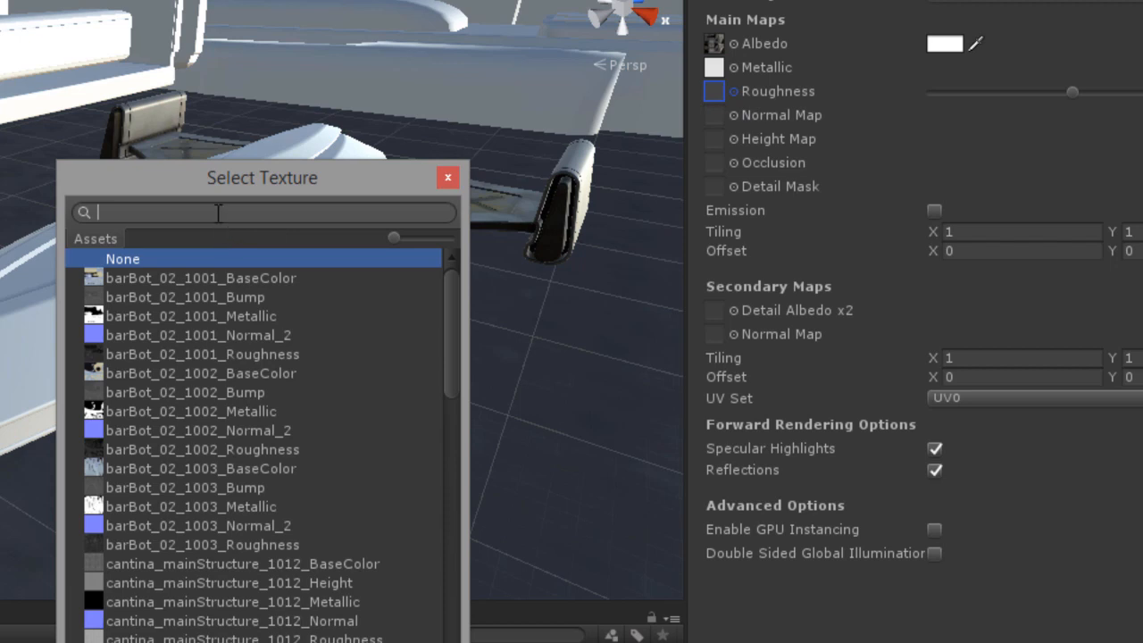
type("Limo")
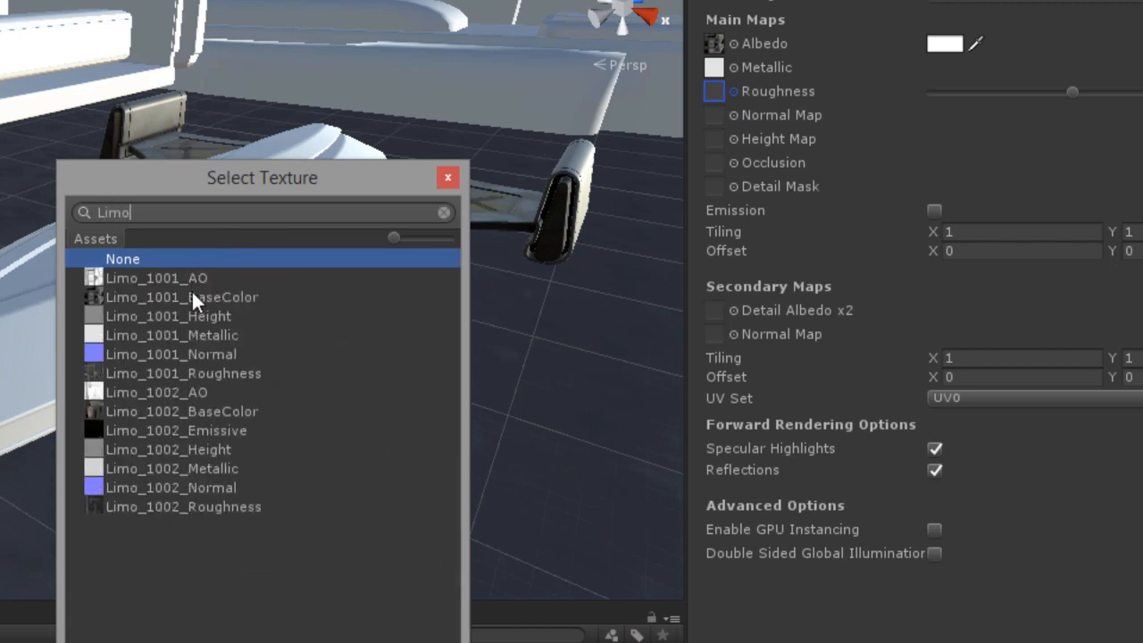
double_click(223, 373)
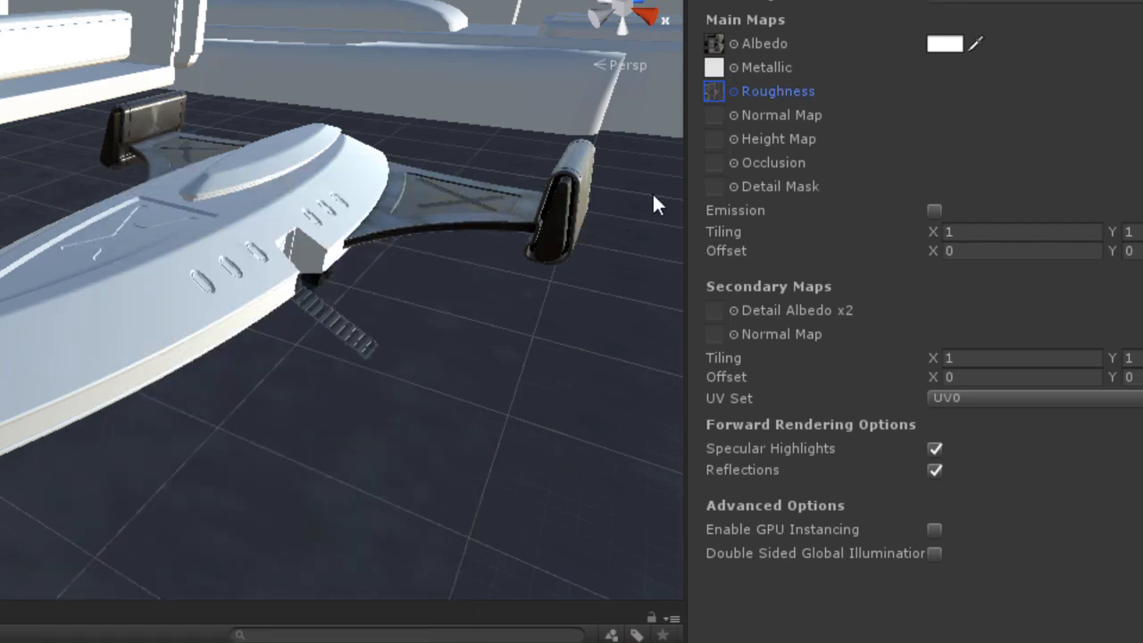
Step: Assign Limo_1001_Normal to the Normal Map of Limo_1001_mat and mark the texture as a normal map
left_click(733, 115)
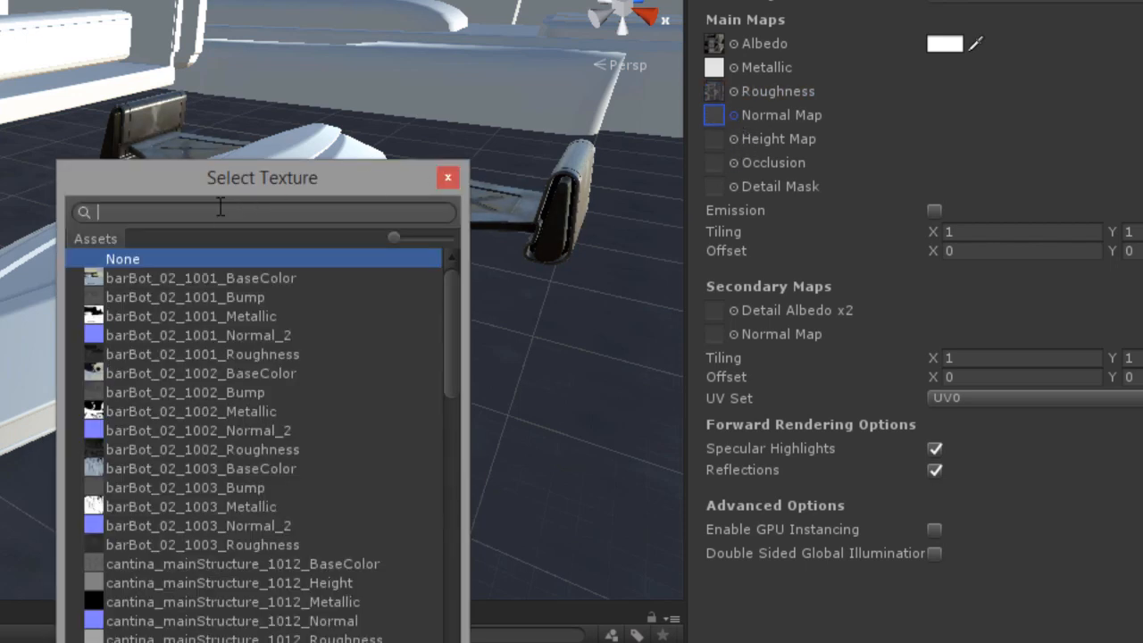
type("Limo")
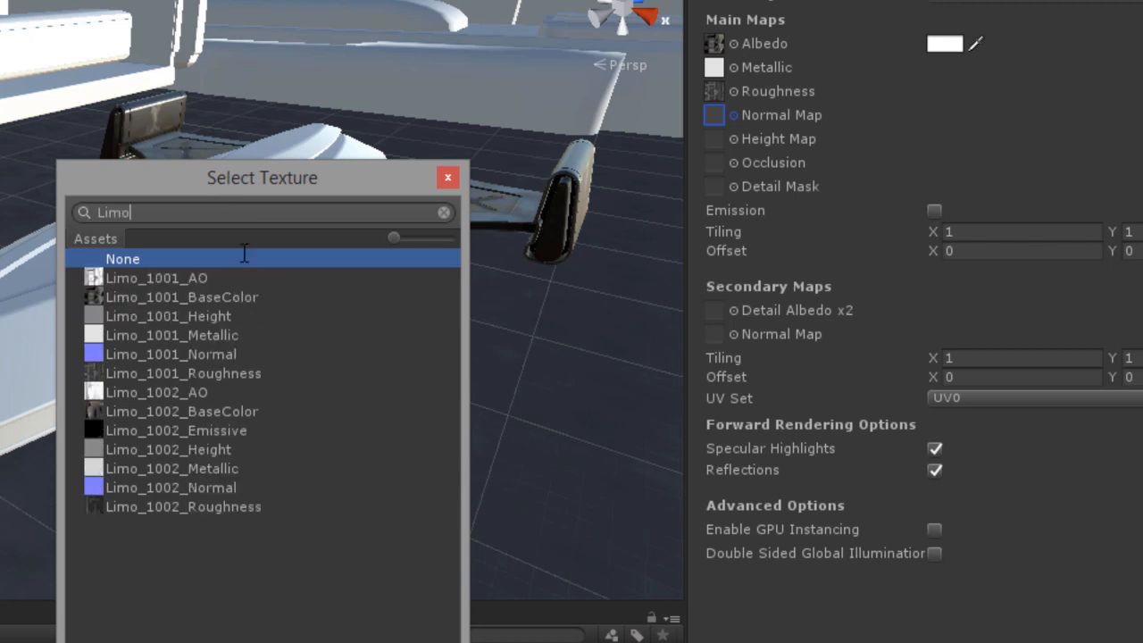
double_click(181, 354)
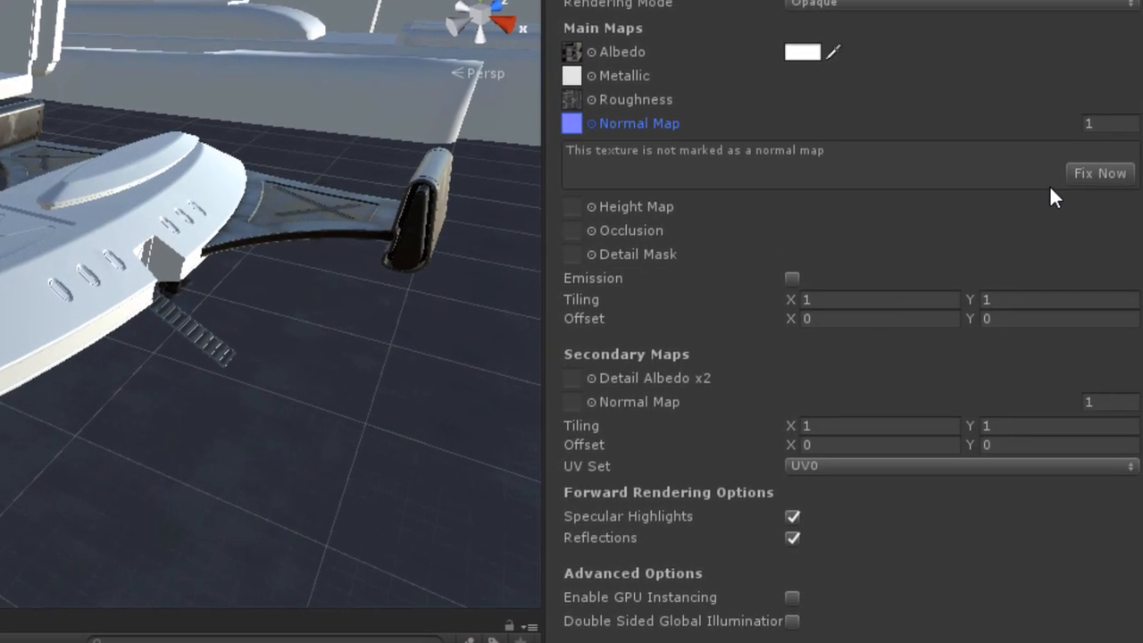
left_click(1087, 173)
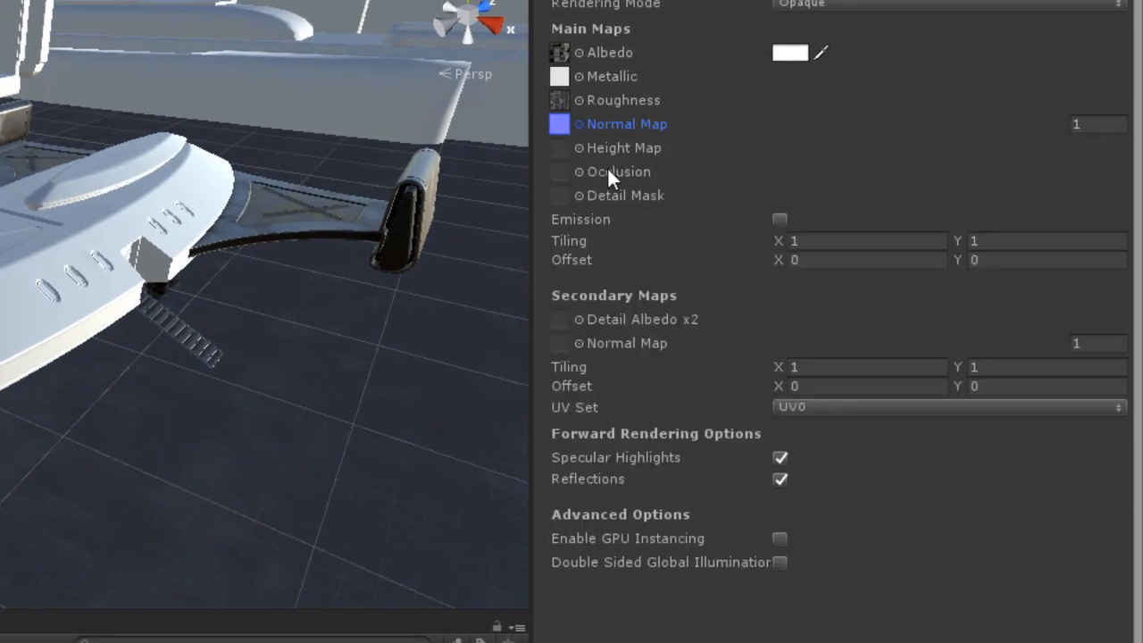
Step: Assign Limo_1001_Height to the Height Map and Limo_1001_AO to the Occlusion map of Limo_1001_mat
left_click(580, 149)
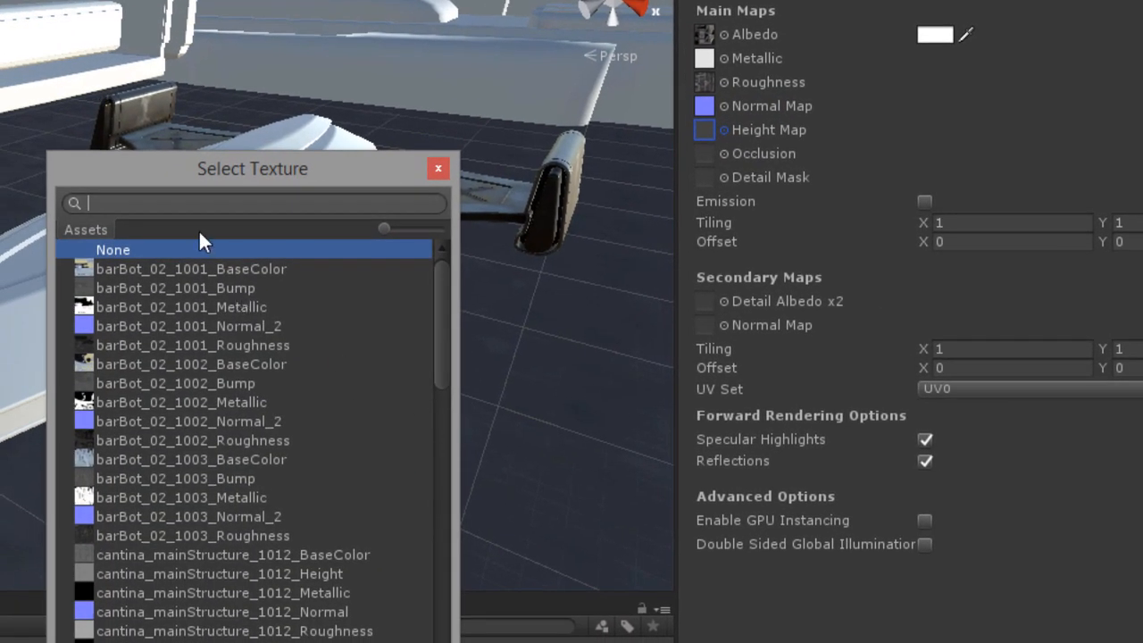
type("Limo")
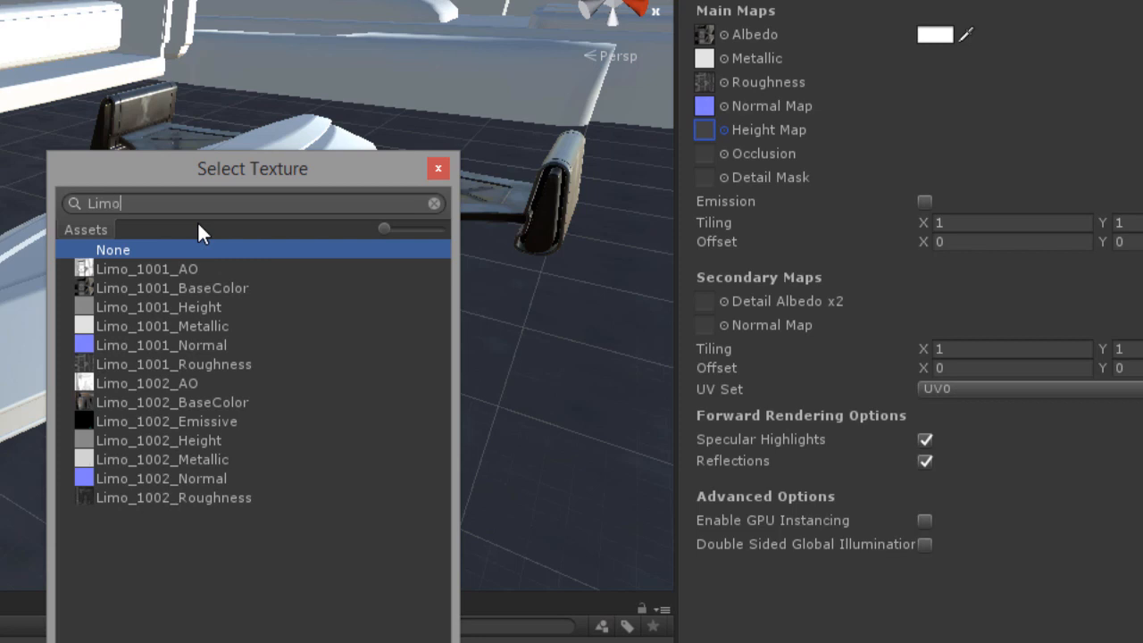
double_click(186, 307)
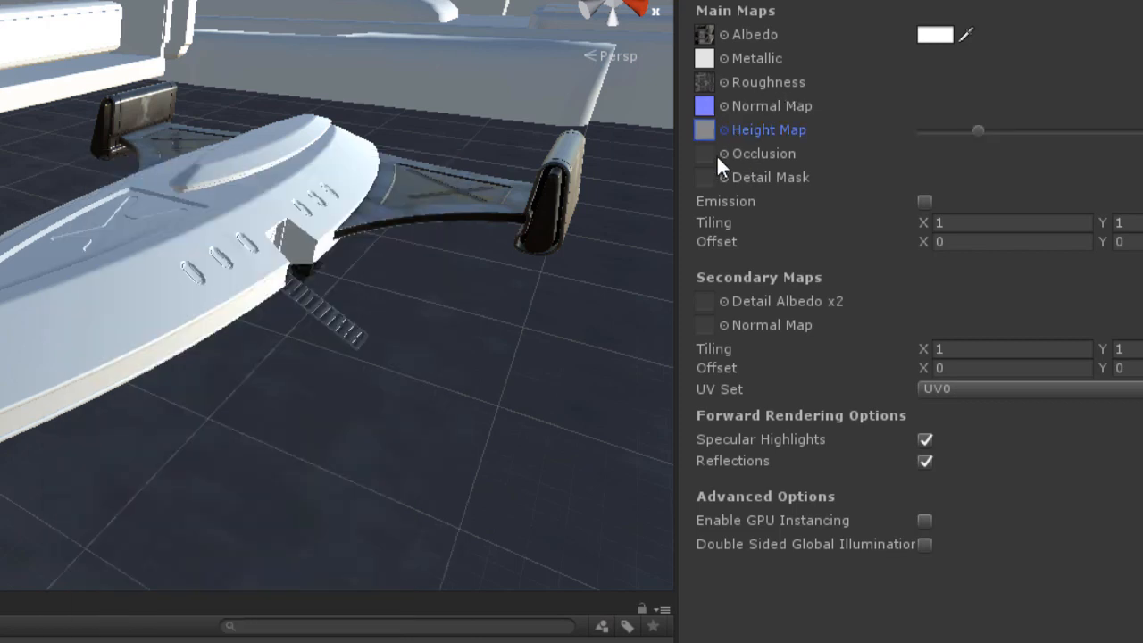
left_click(724, 154)
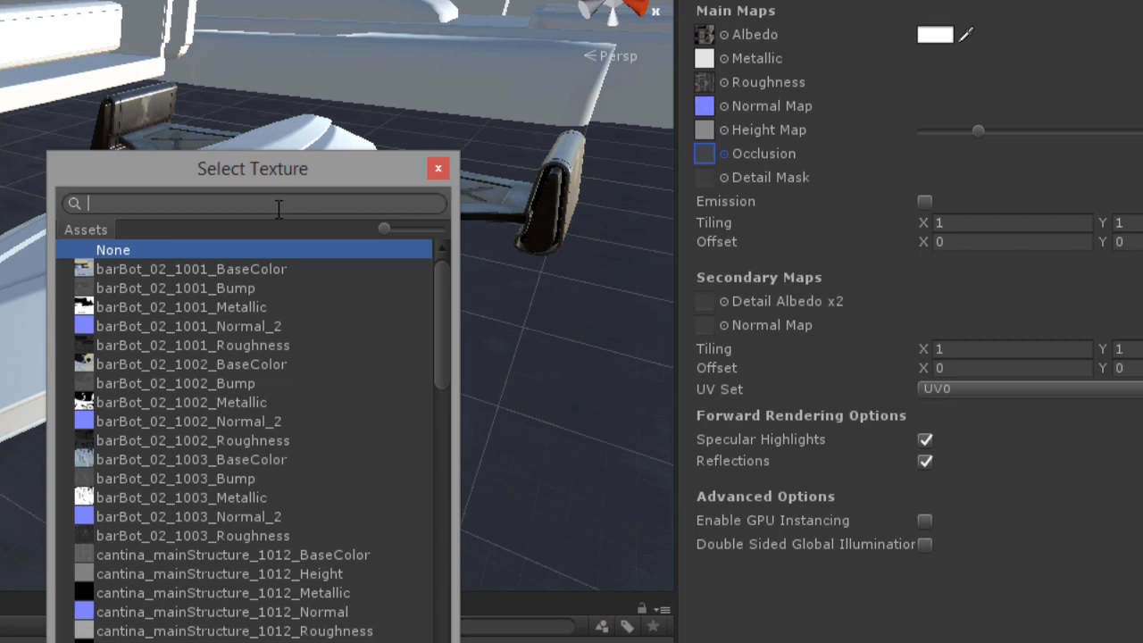
type("Lim")
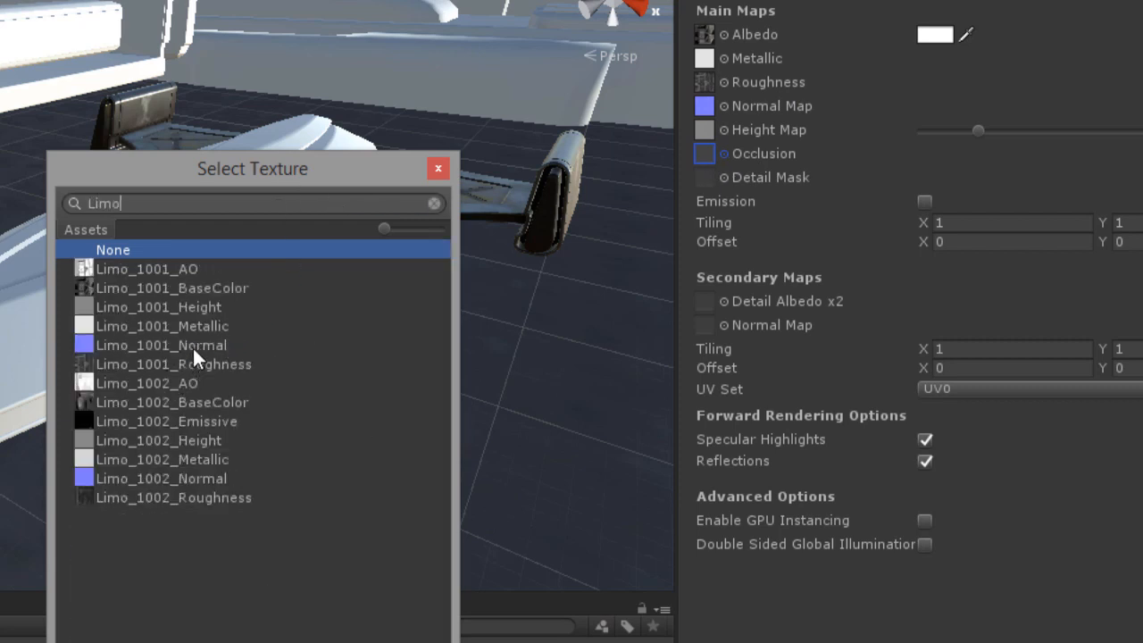
type("o")
double_click(184, 273)
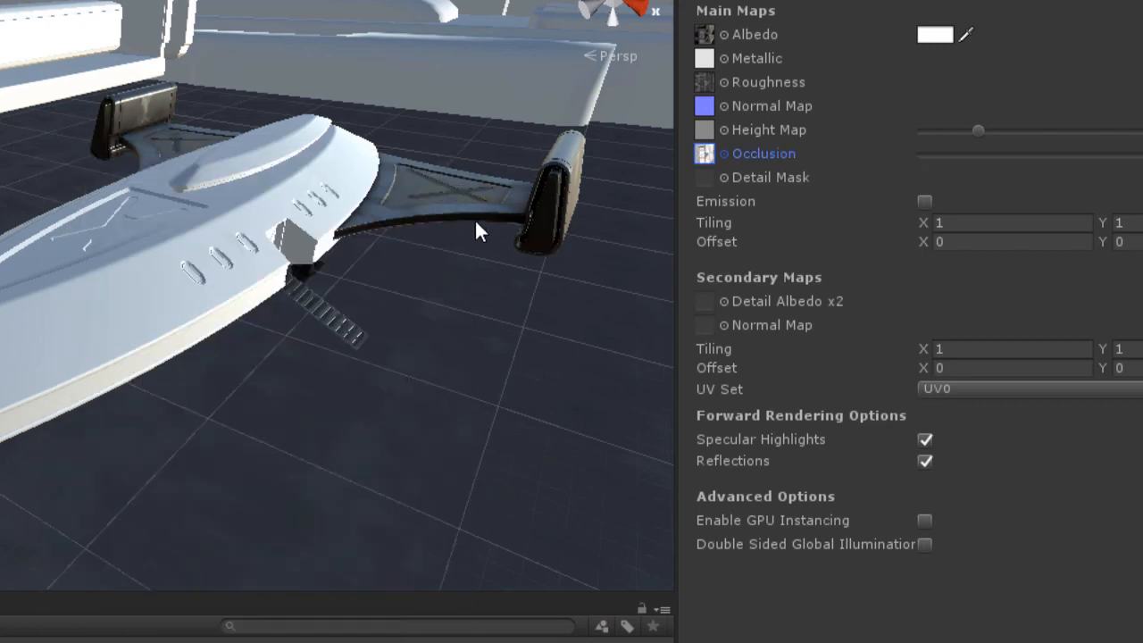
Step: Examine the textured limo ship's wings and hull from several angles in the scene, selecting Limo_1002_mat to show its maps
left_click_drag(402, 324, 72, 311, "alt")
middle_click_drag(71, 312, 1, 282)
left_click_drag(53, 304, 83, 299, "alt")
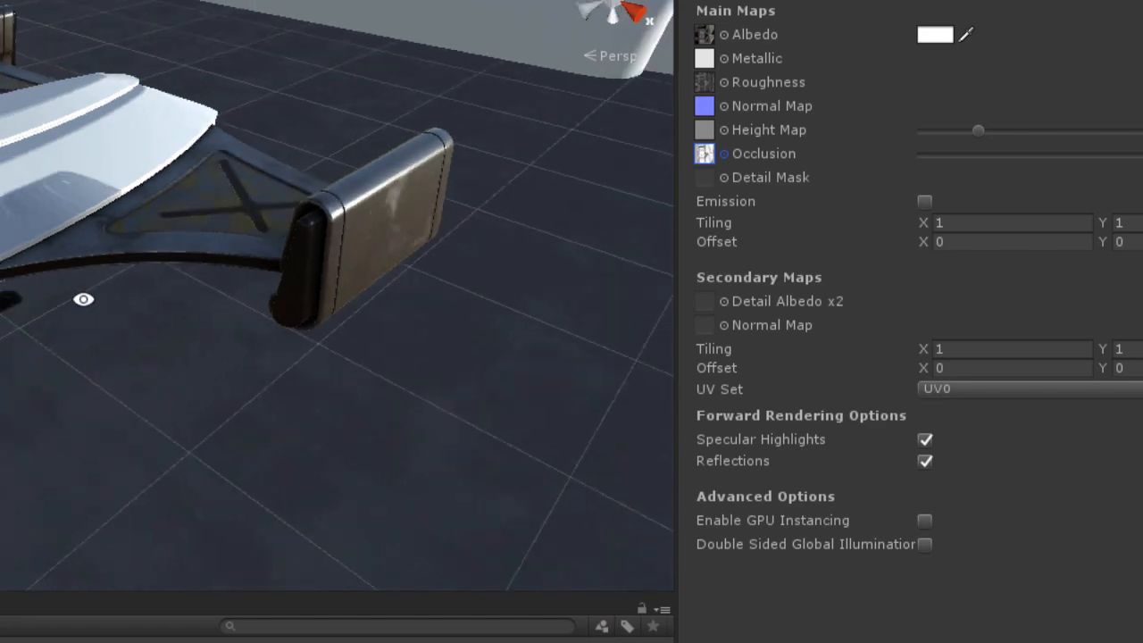
middle_click_drag(83, 299, 370, 250)
scroll(143, 252, "down", 4)
middle_click_drag(215, 204, 160, 256)
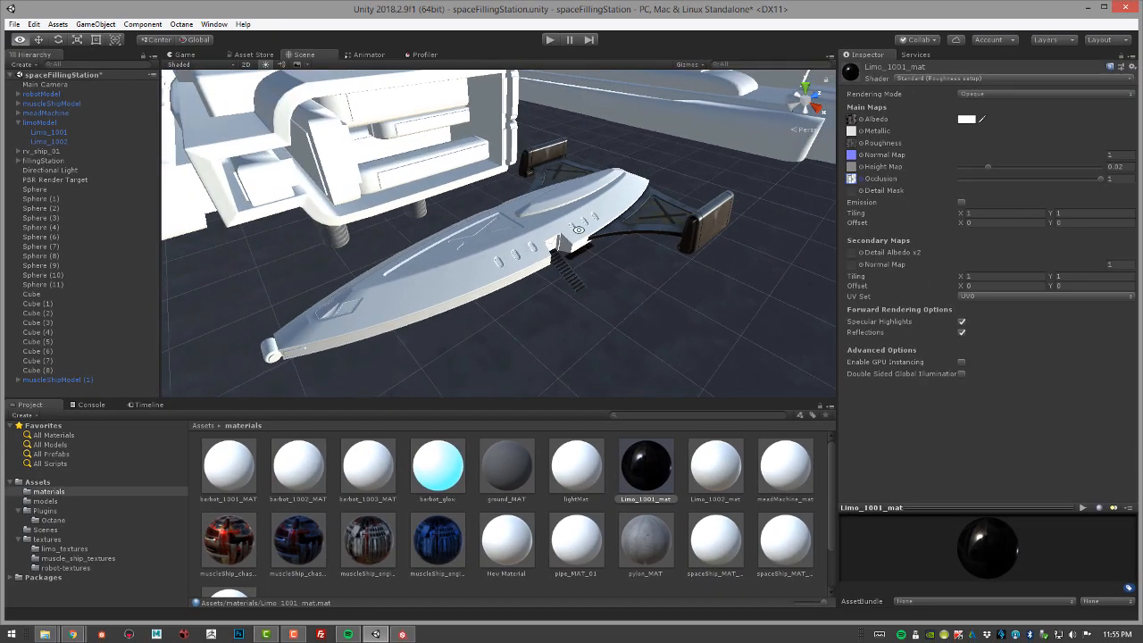
left_click(728, 467)
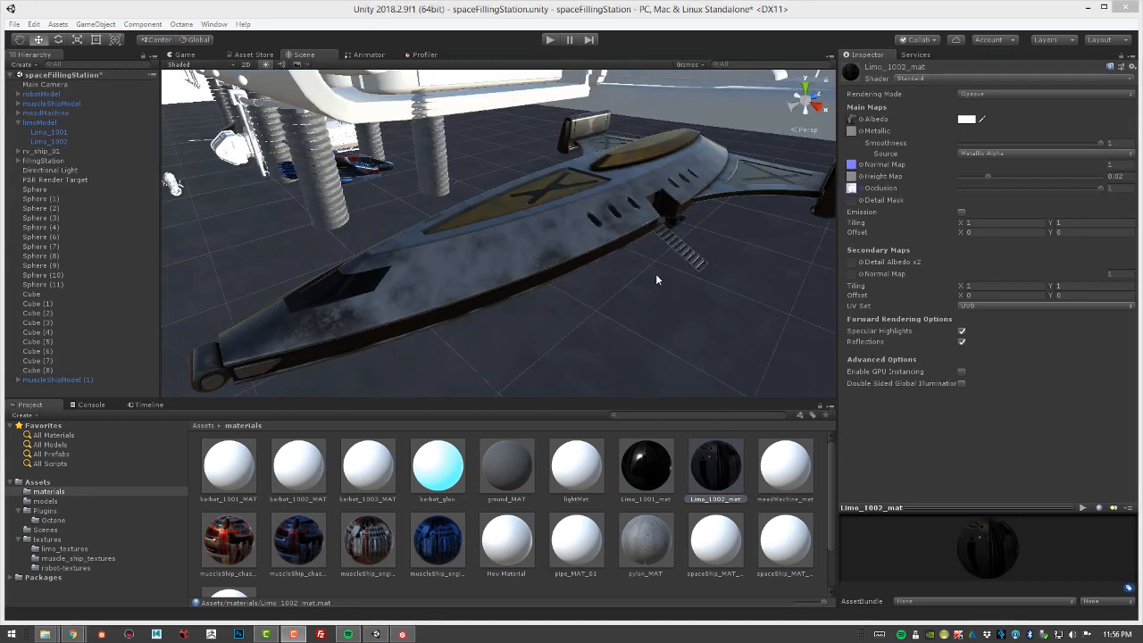
left_click_drag(703, 240, 648, 254, "alt")
right_click_drag(638, 280, 671, 301, "alt")
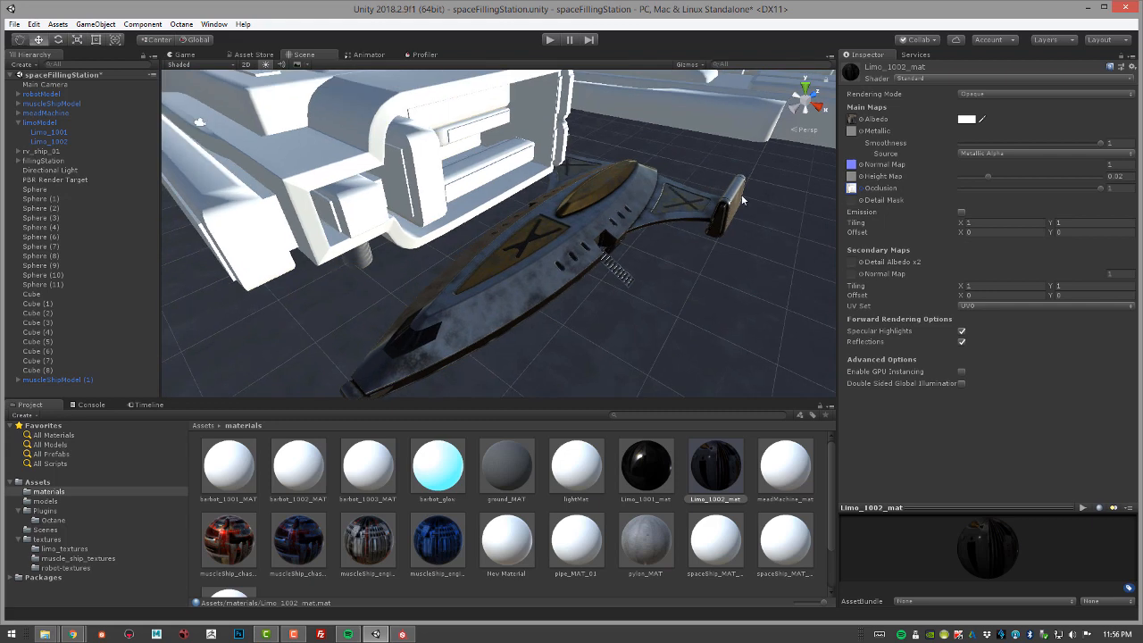
right_click_drag(739, 212, 738, 247, "alt")
left_click_drag(738, 247, 718, 233, "alt")
middle_click_drag(717, 233, 708, 227, "alt")
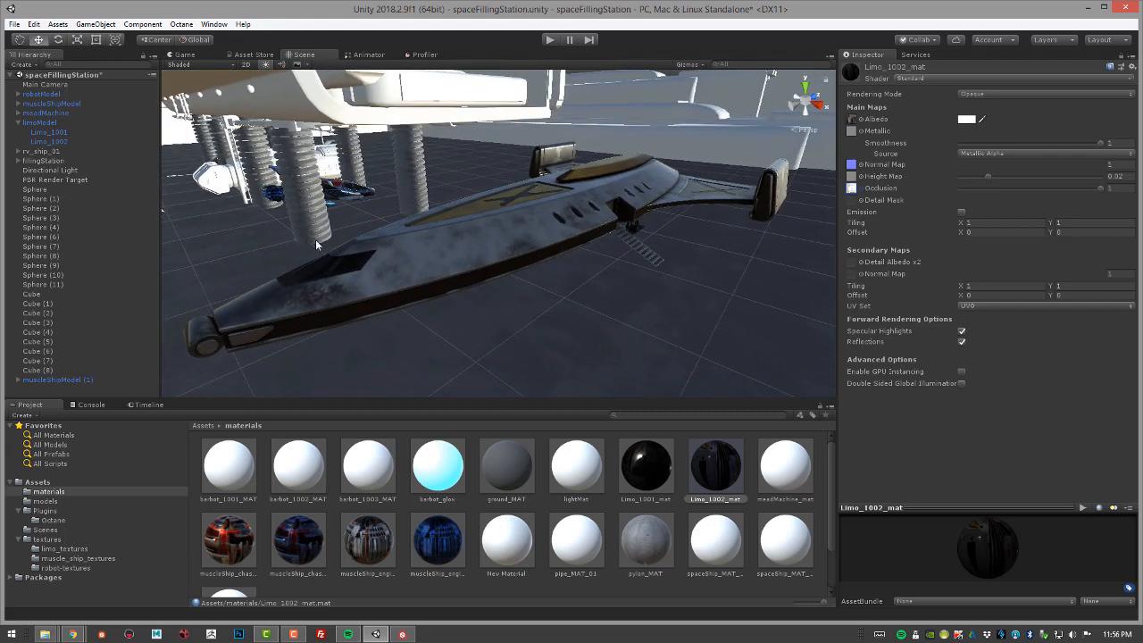
Step: Render the limo ship through the PBR Render Target and display the Denoised pass
left_click(56, 179)
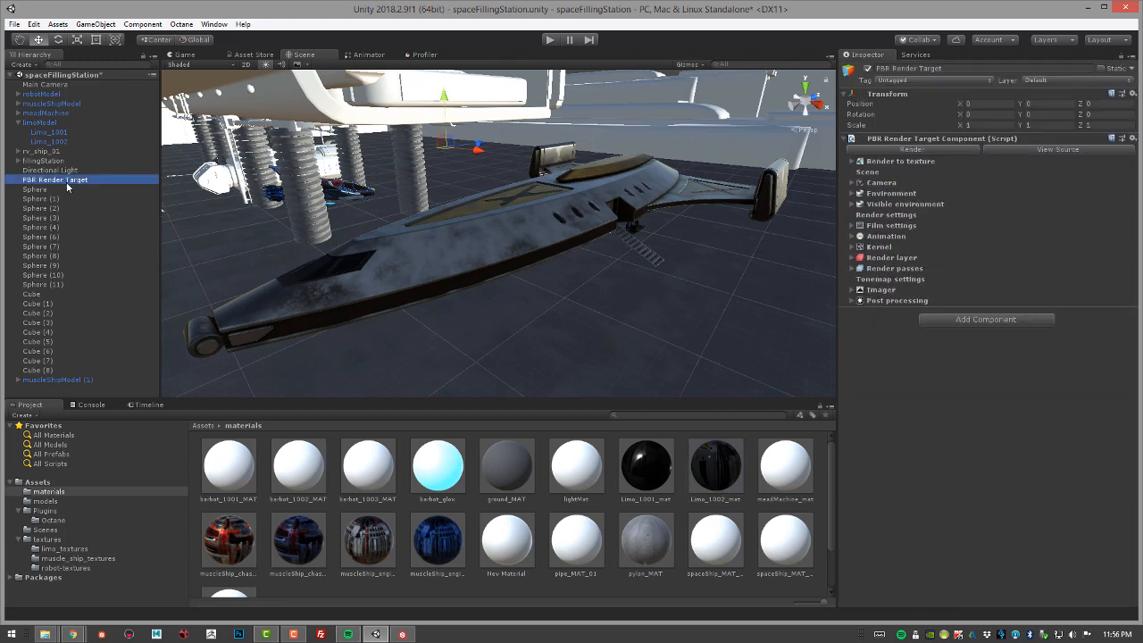
left_click(942, 146)
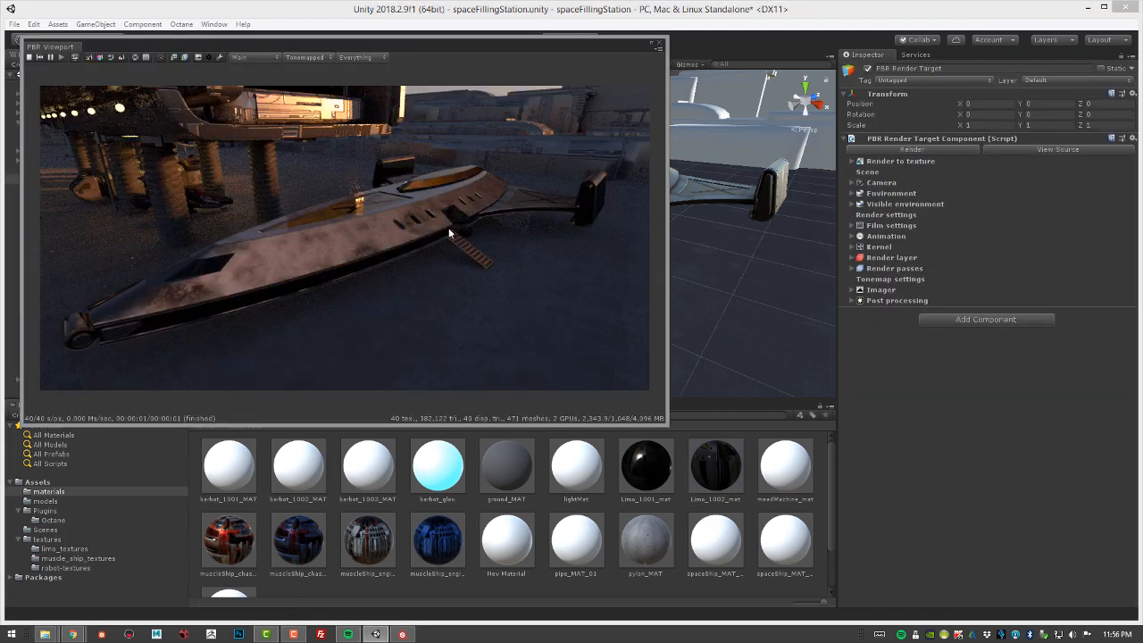
left_click(254, 57)
left_click(263, 84)
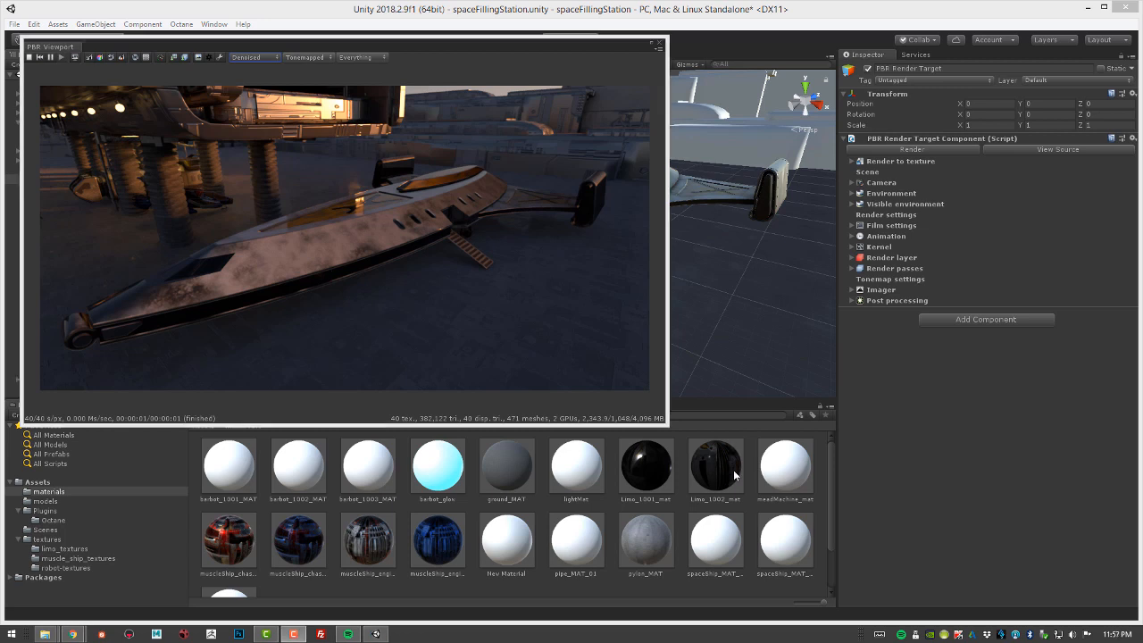
Step: Change the shader of Limo_1002_mat to Octane PBR Override and close the render viewport
left_click(716, 493)
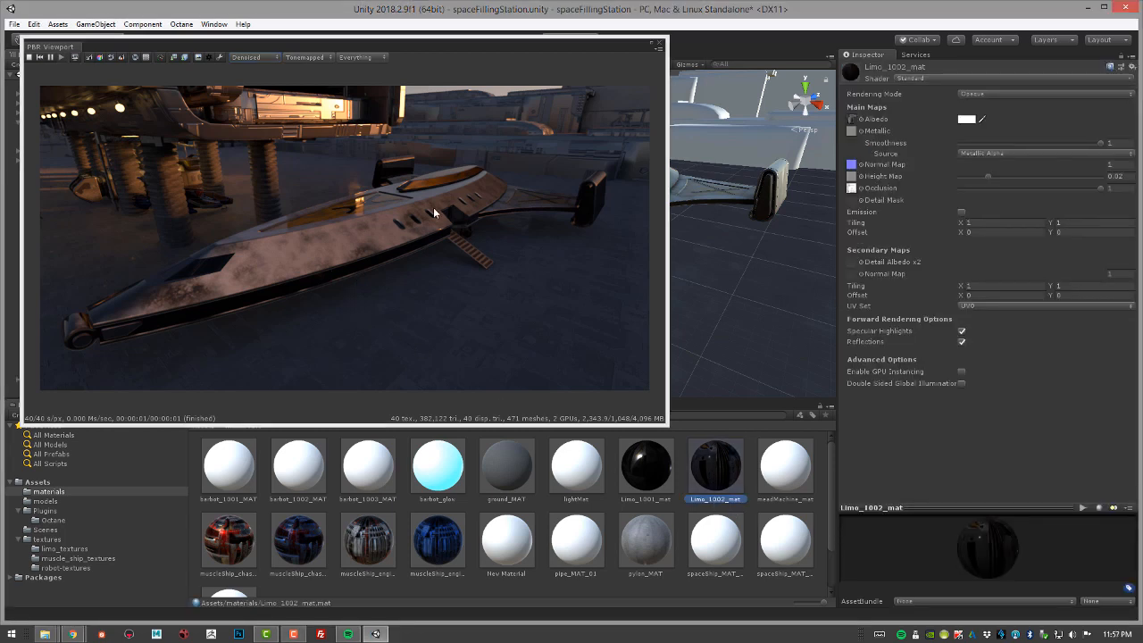
middle_click_drag(709, 258, 717, 281, "alt")
scroll(718, 281, "up", 3)
left_click_drag(718, 281, 748, 268, "alt")
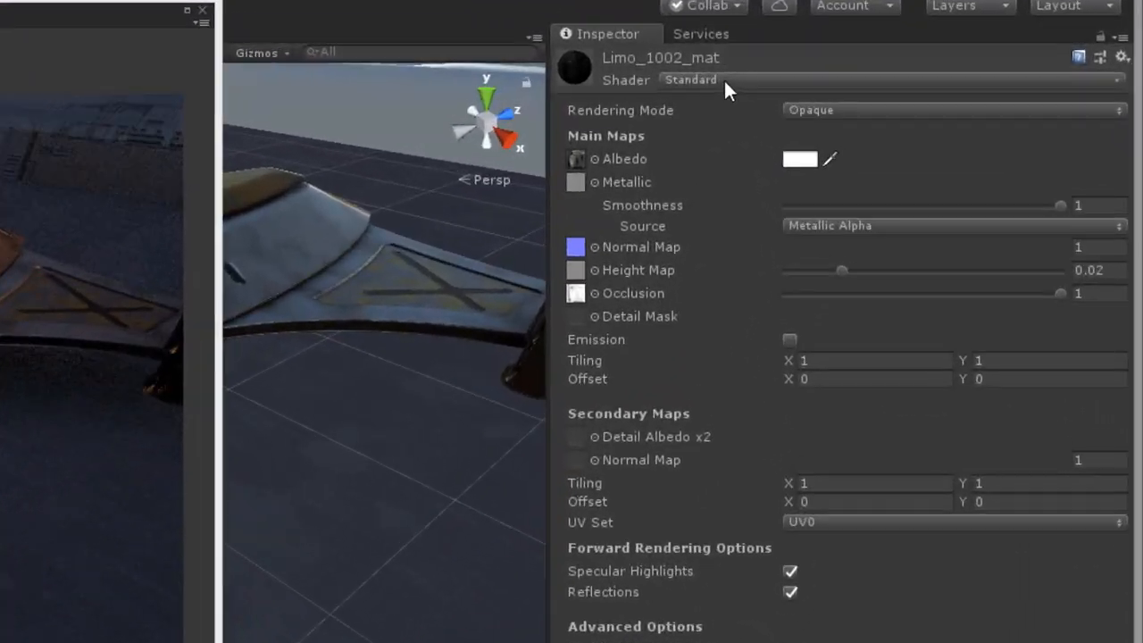
left_click(928, 79)
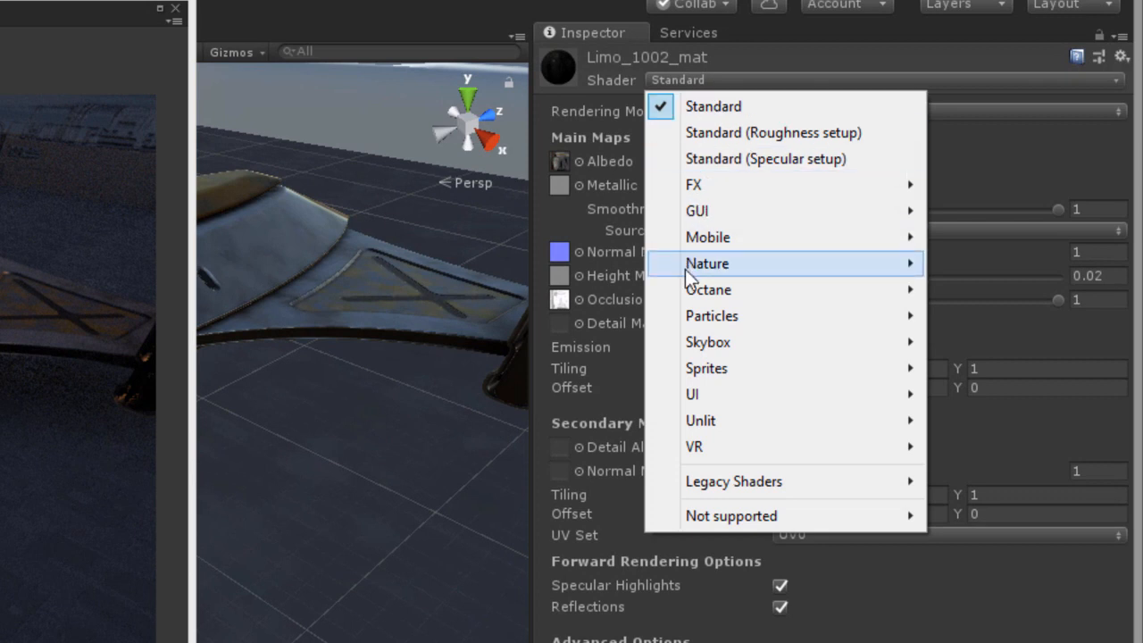
mouse_move(649, 289)
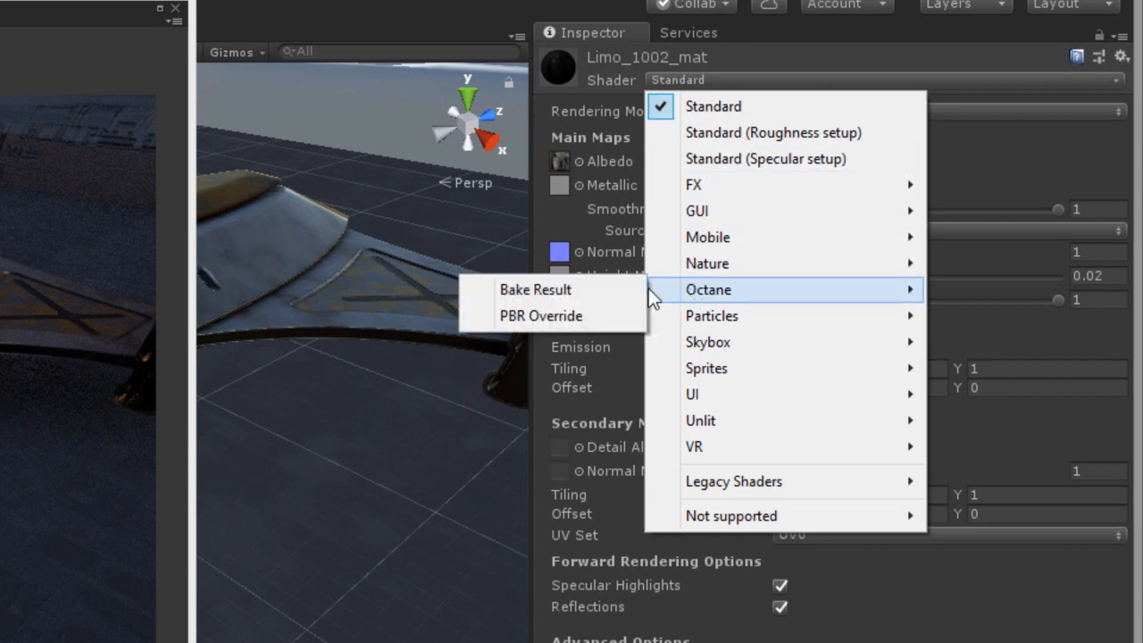
left_click(591, 313)
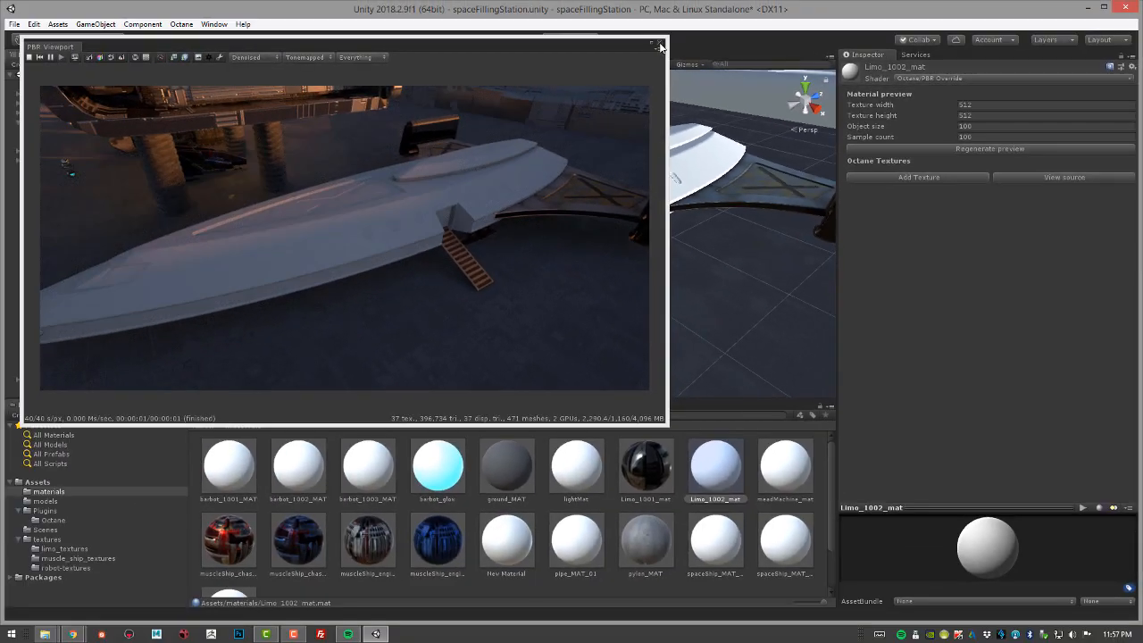
left_click(659, 45)
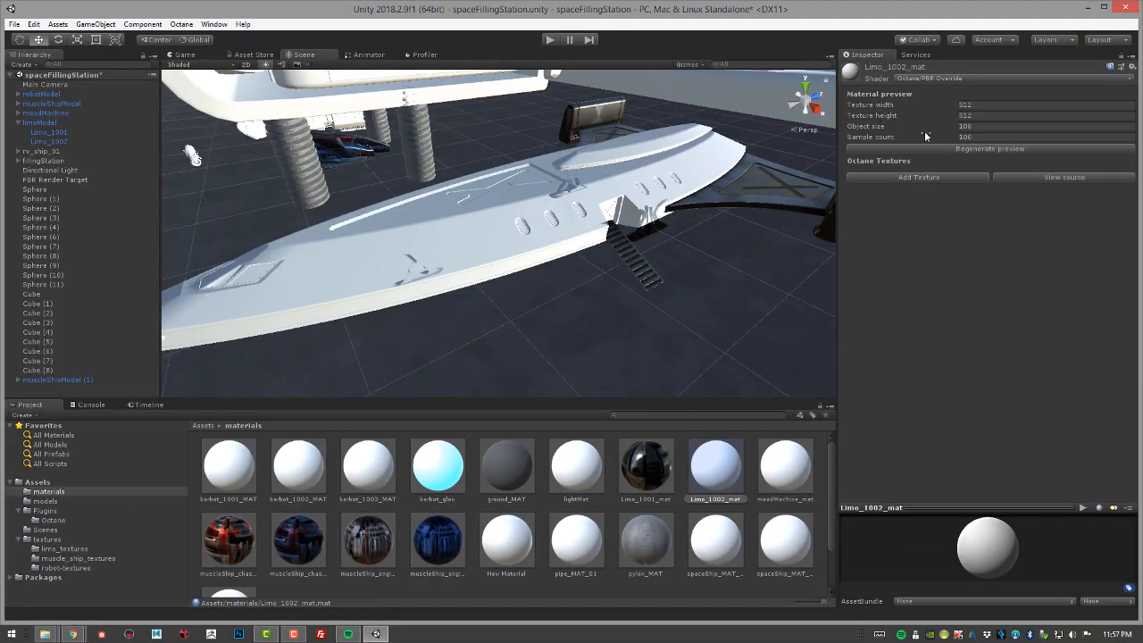
Step: Add five empty Octane texture slots to Limo_1002_mat
left_click(913, 175)
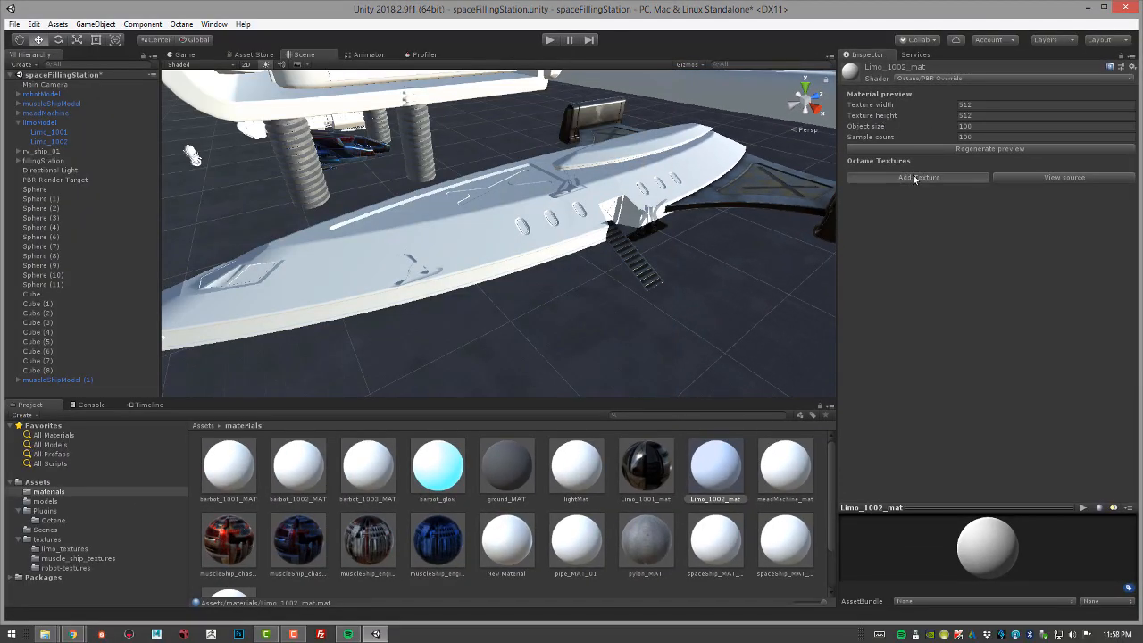
left_click(915, 191)
left_click(915, 201)
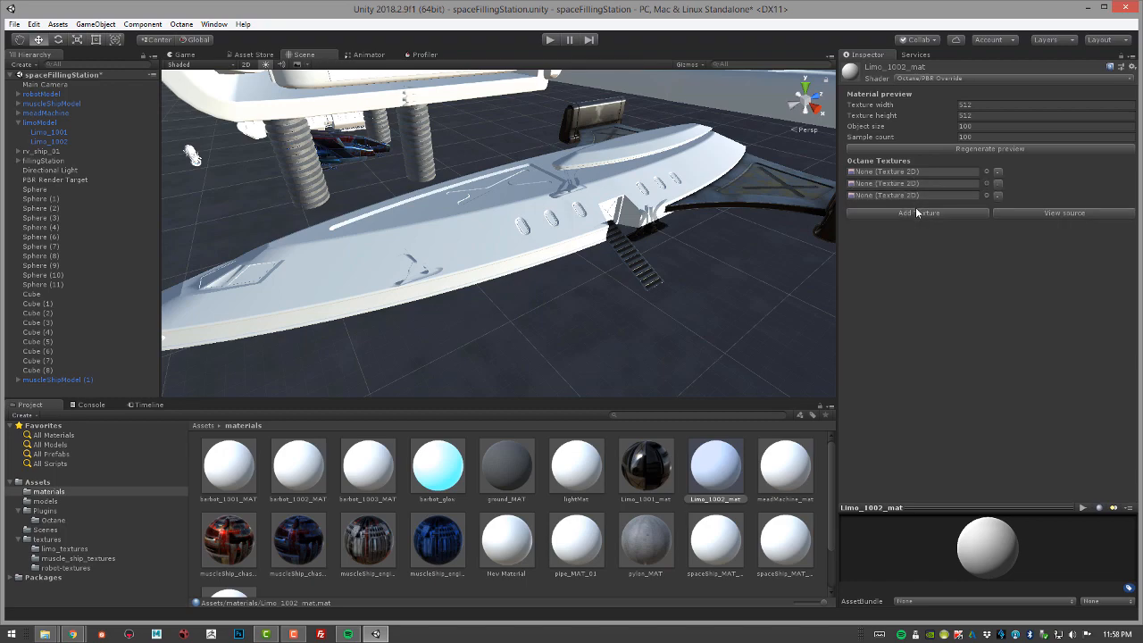
left_click(916, 212)
left_click(918, 224)
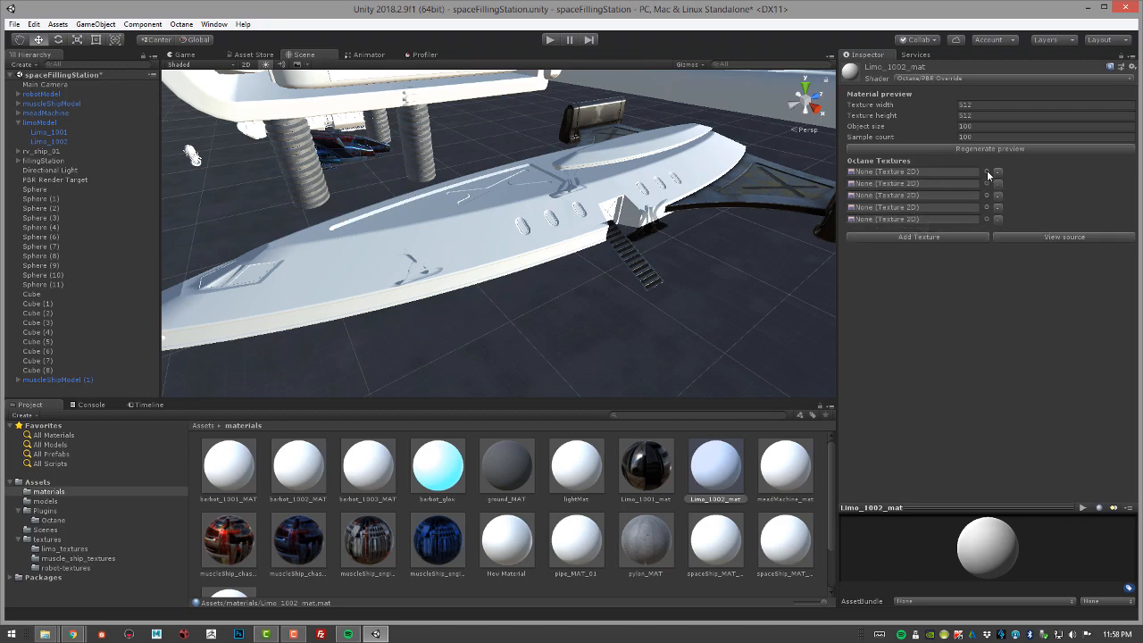
Step: Assign Limo_1002_BaseColor to the first Octane texture slot and Limo_1002_AO to the second
left_click(987, 171)
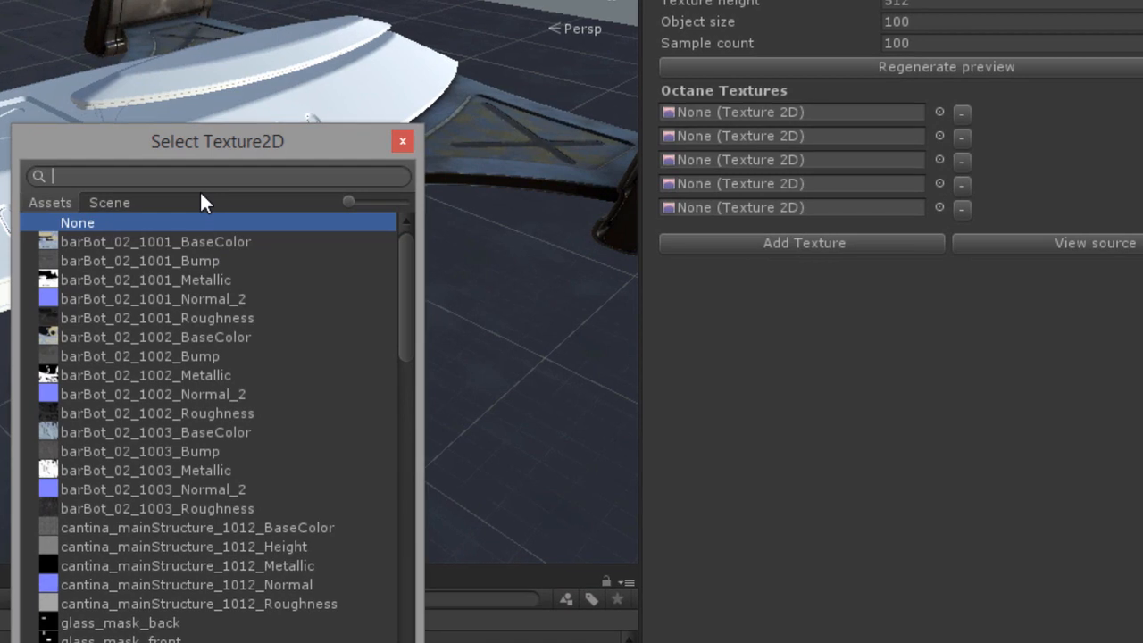
type("Limo")
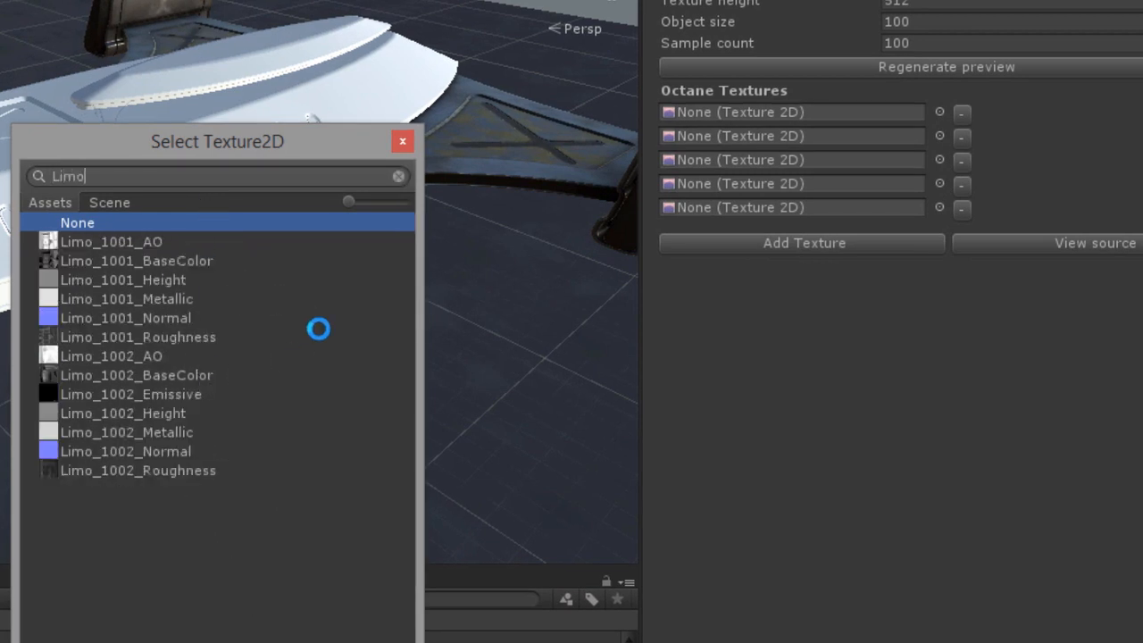
left_click(197, 375)
left_click(940, 136)
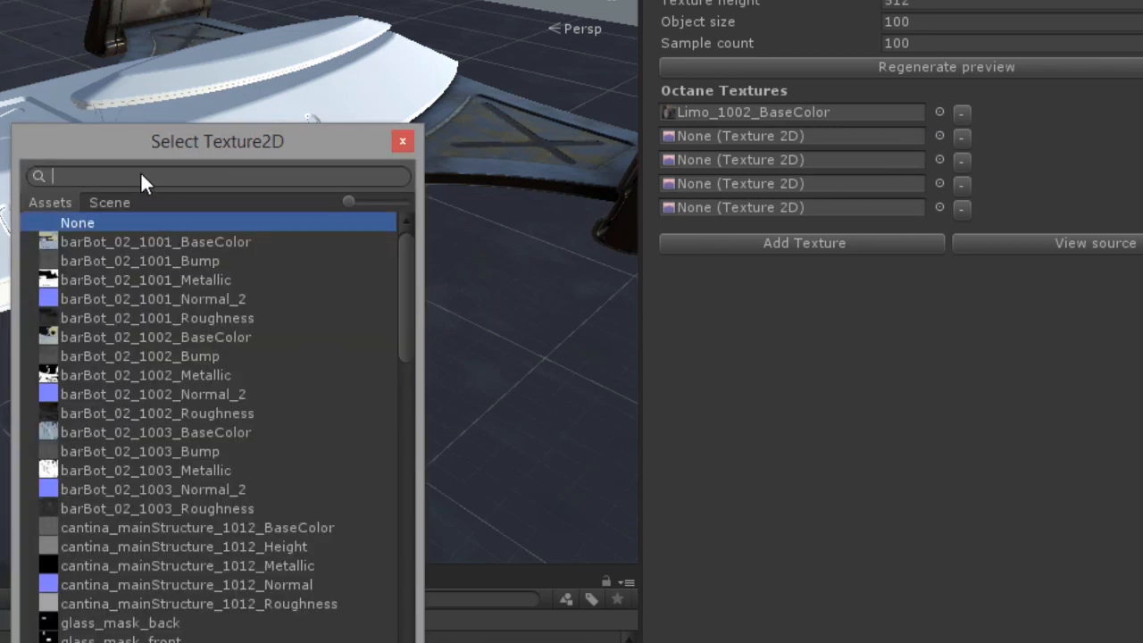
type("Limo")
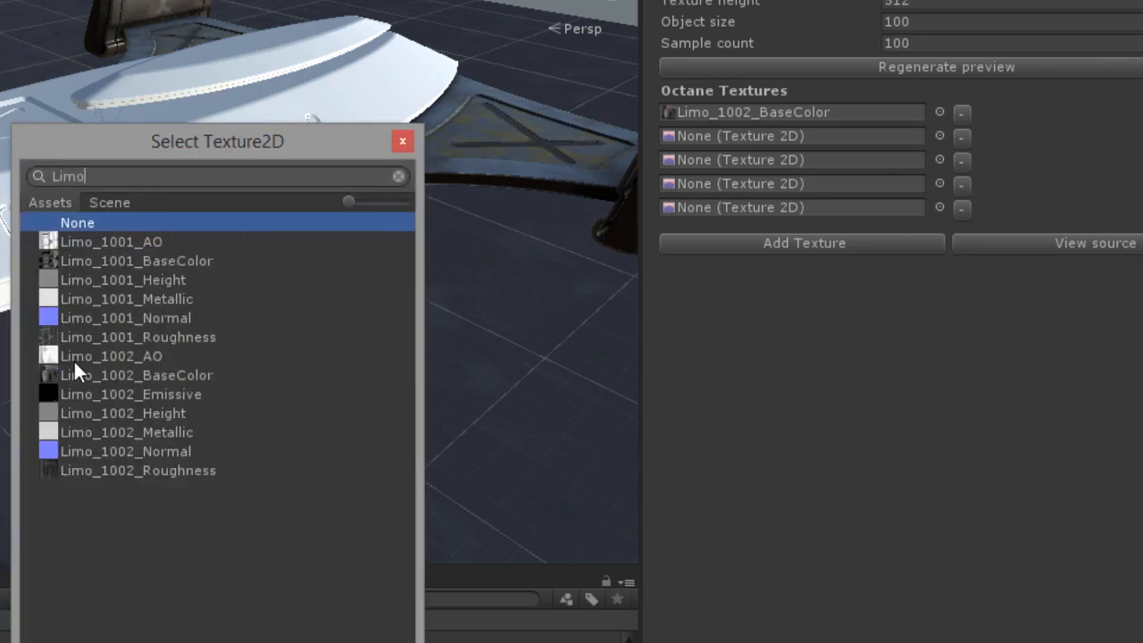
left_click(137, 357)
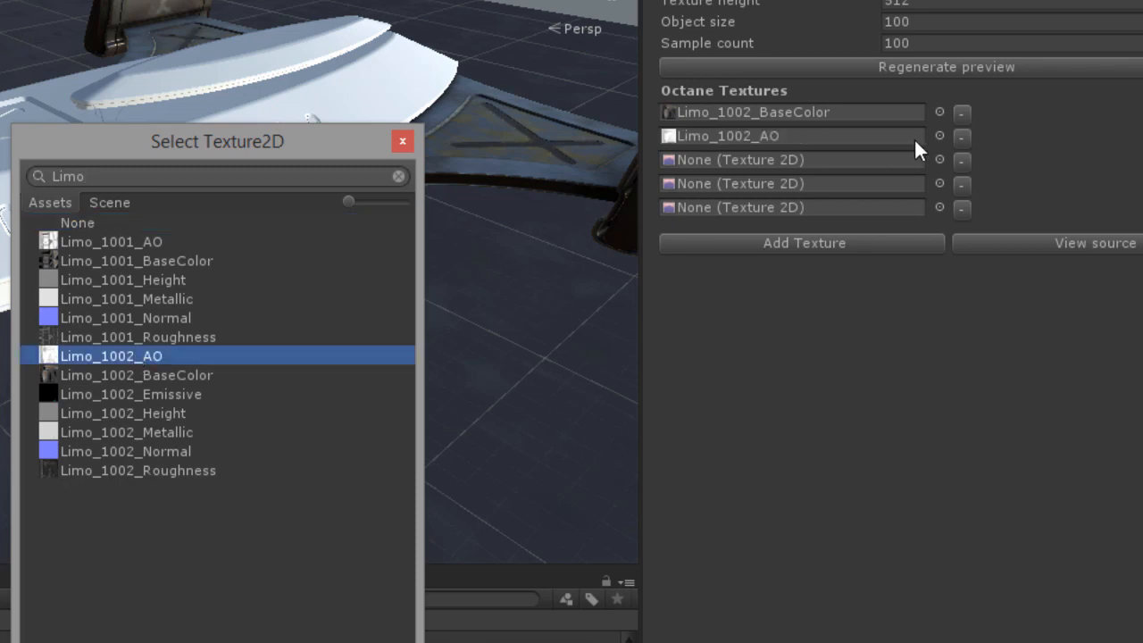
Step: Assign Limo_1002_Emissive to the third Octane texture slot and Limo_1002_Height to the fourth
left_click(938, 163)
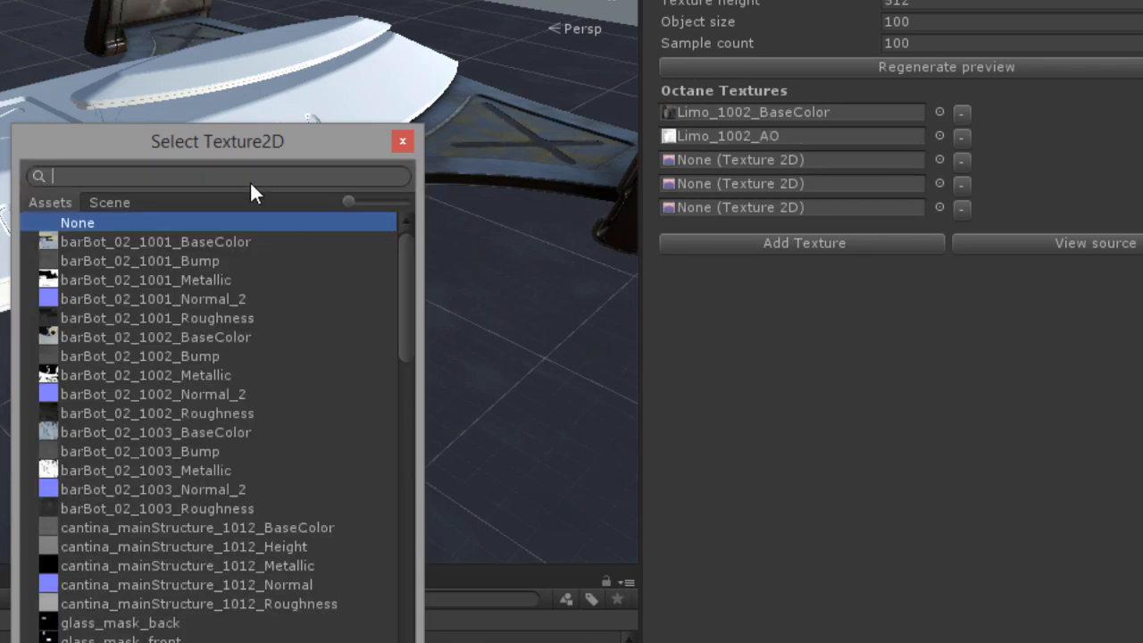
type("Limo")
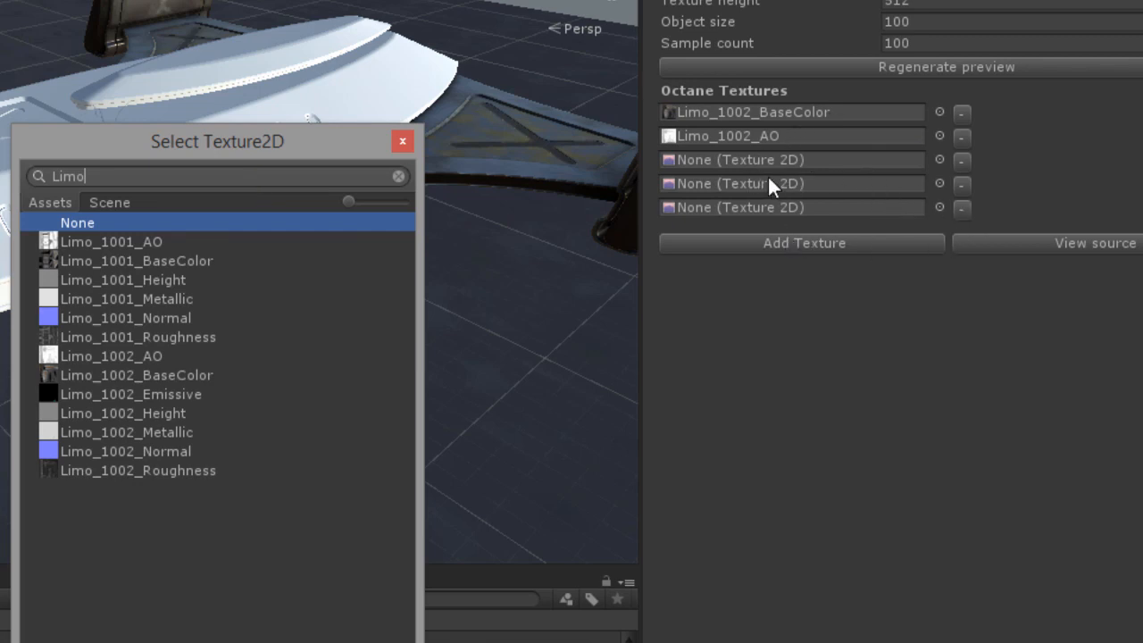
left_click(190, 394)
left_click(940, 184)
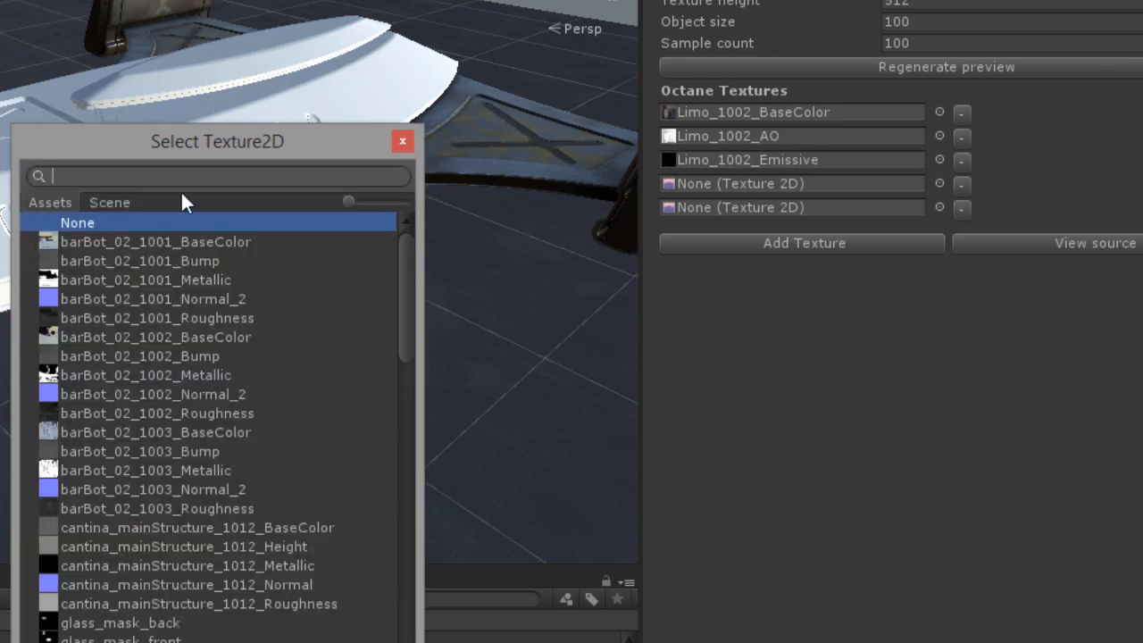
type("Limo")
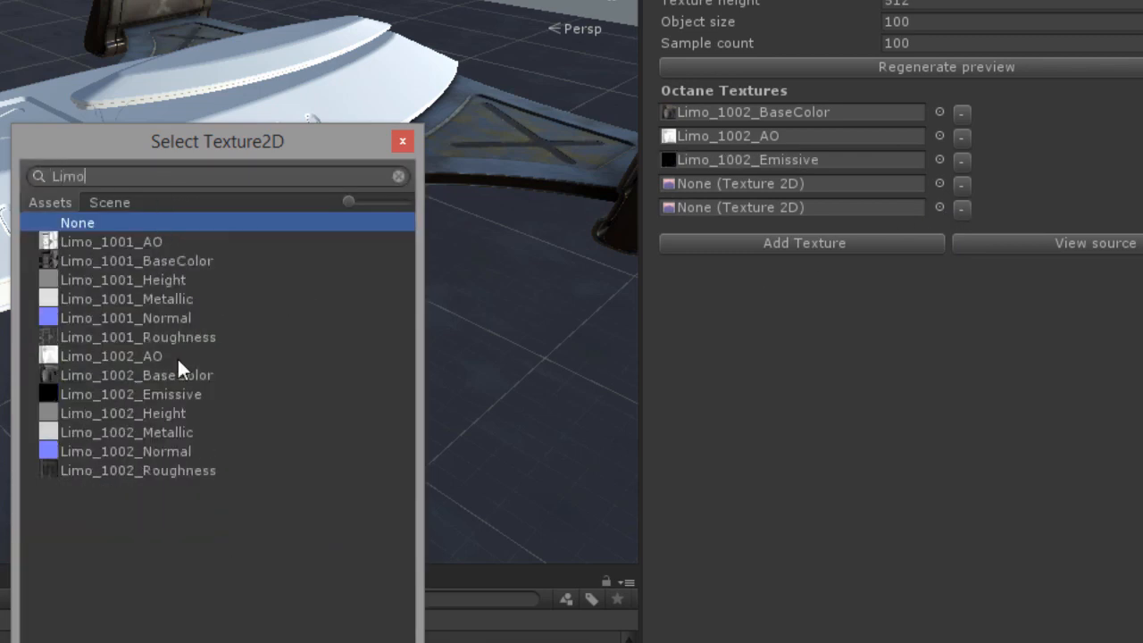
left_click(173, 413)
Step: Assign Limo_1002_Metallic to the fifth Octane texture slot and add a sixth slot
left_click(939, 207)
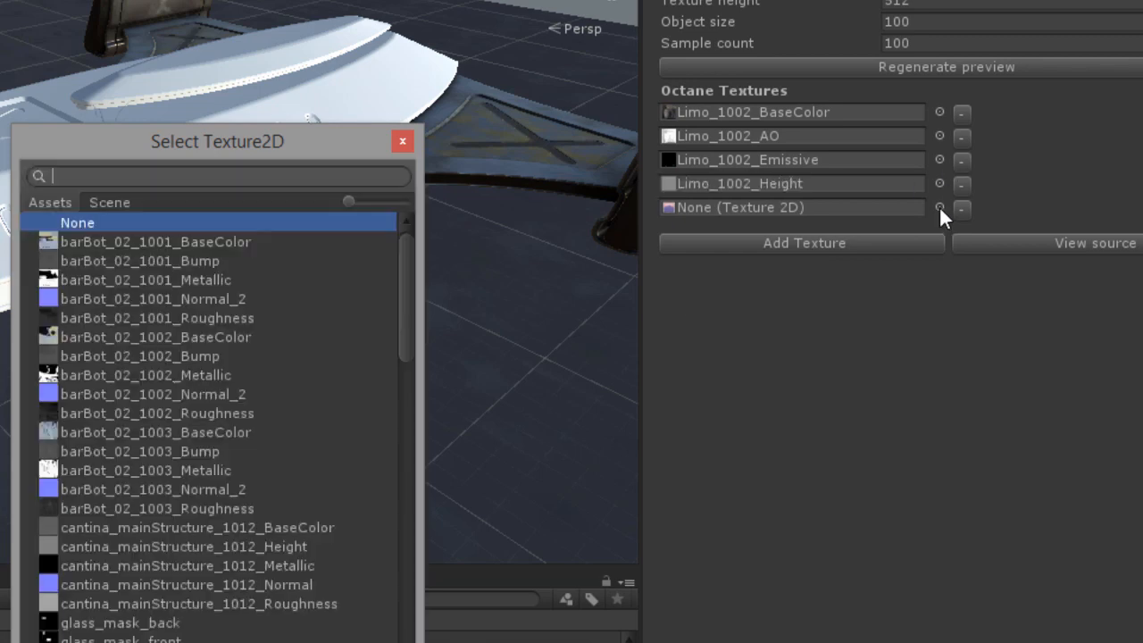
type("Limo")
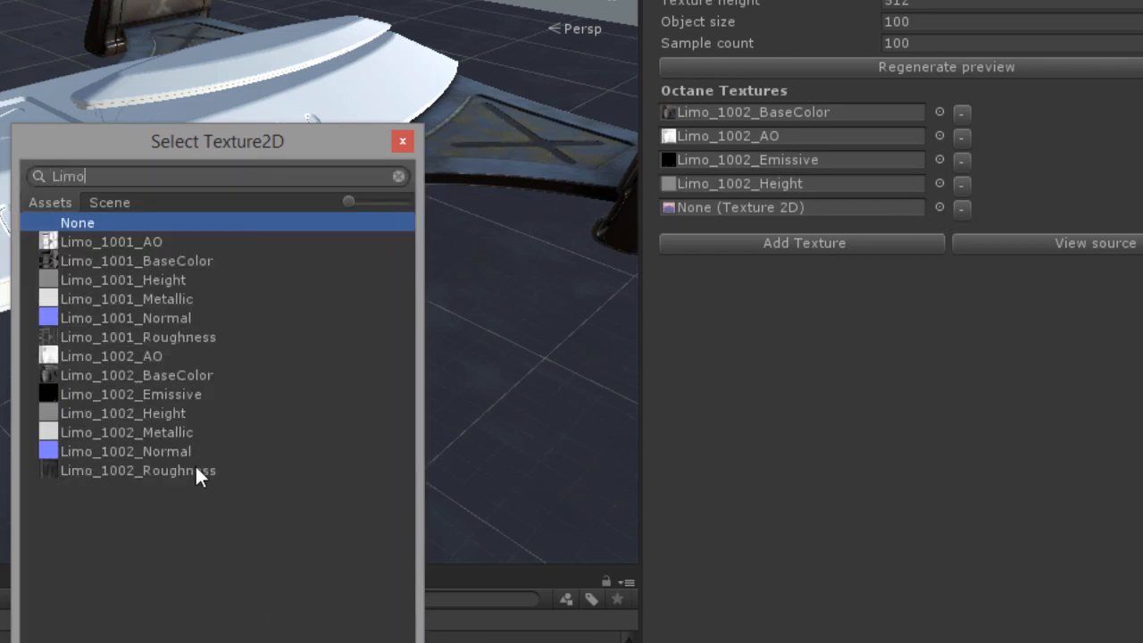
left_click(155, 430)
left_click(857, 246)
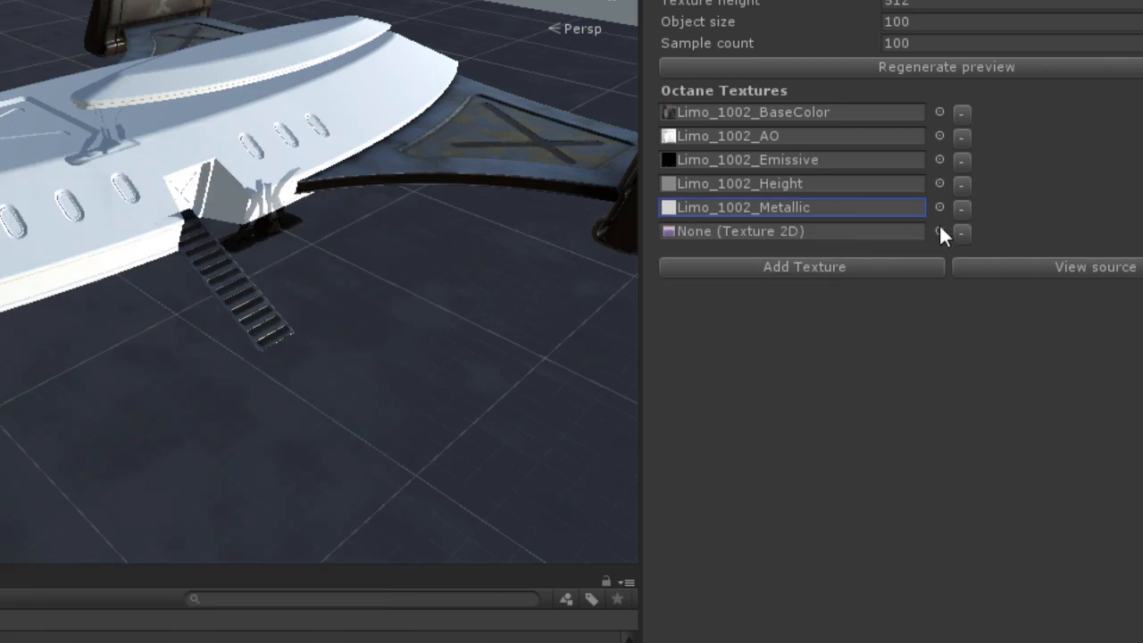
Step: Assign Limo_1002_Normal to the sixth Octane texture slot, and add a seventh slot holding Limo_1002_Roughness
left_click(940, 231)
type("Limo")
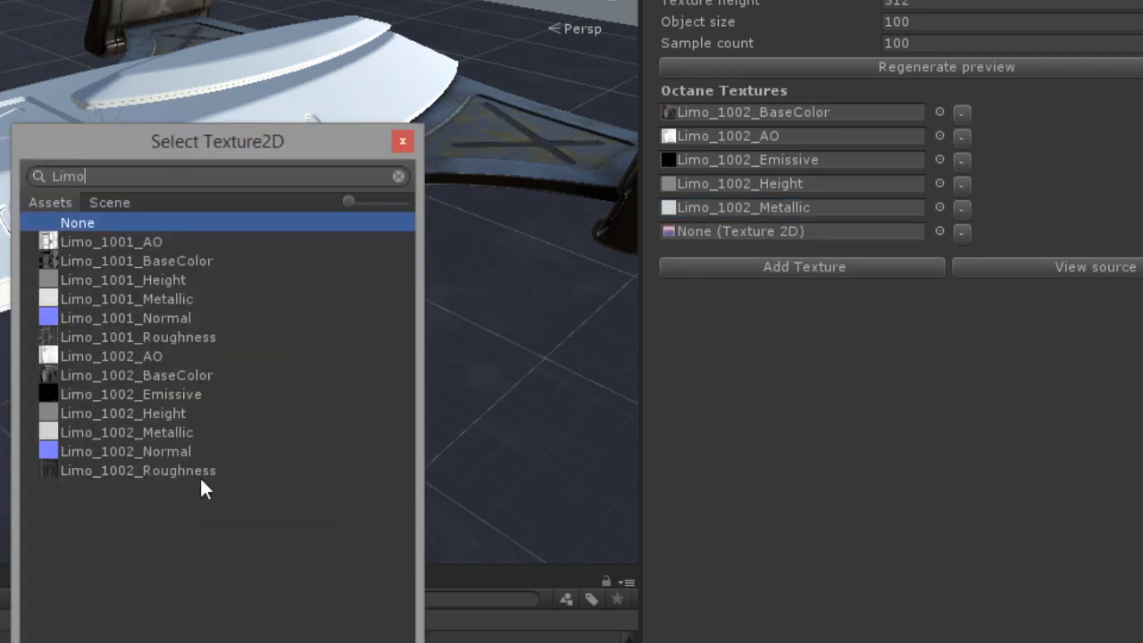
left_click(187, 454)
left_click(820, 266)
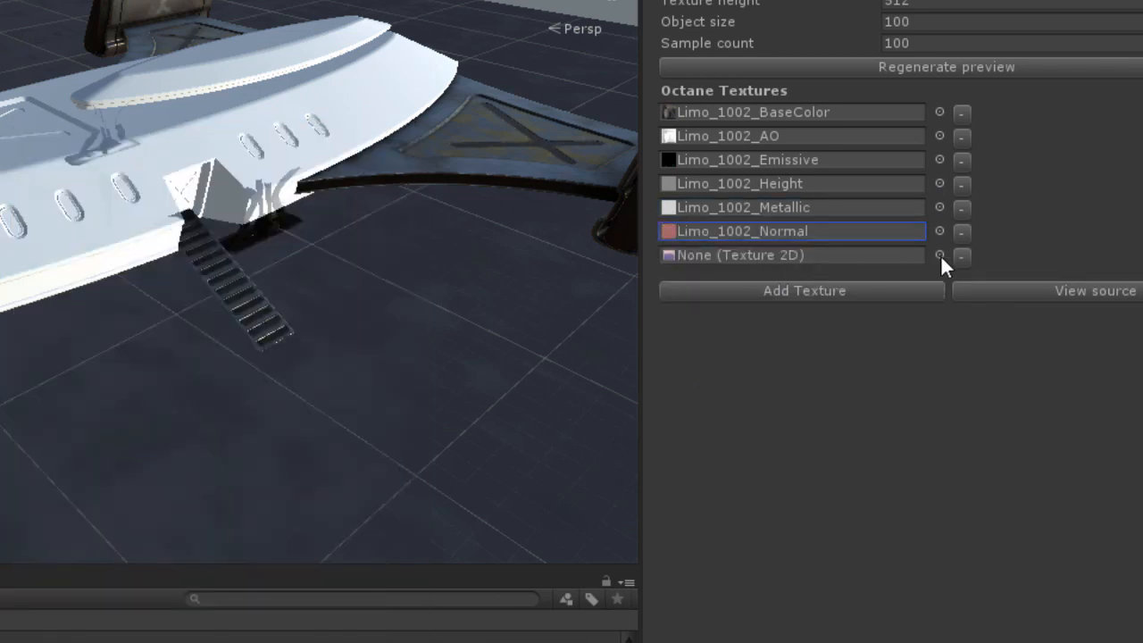
left_click(941, 254)
type("Limo")
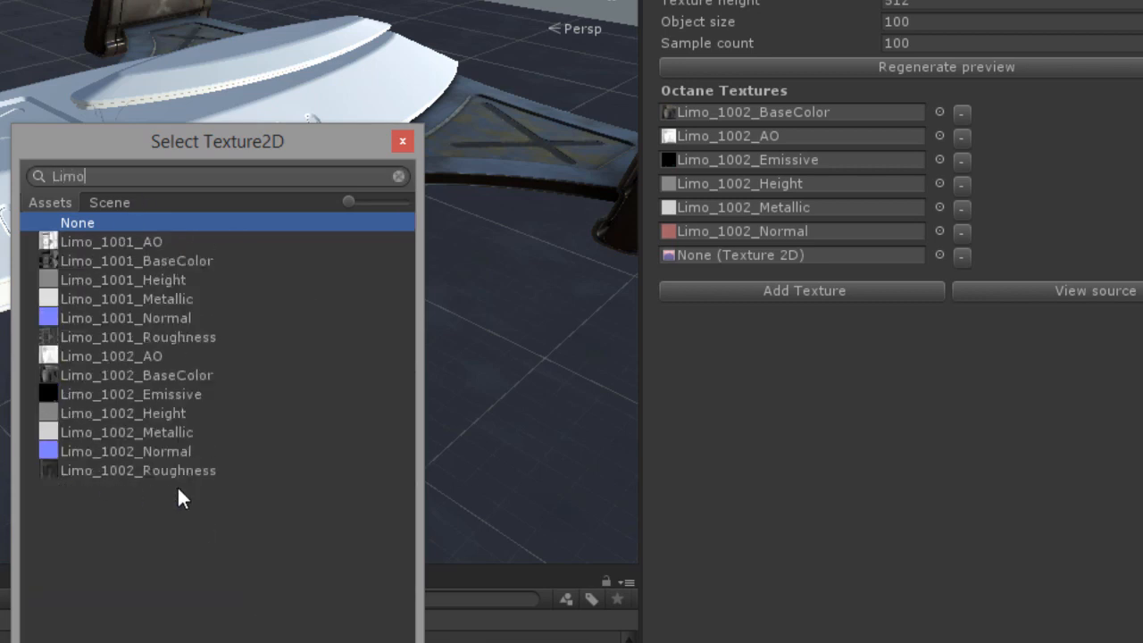
left_click(191, 470)
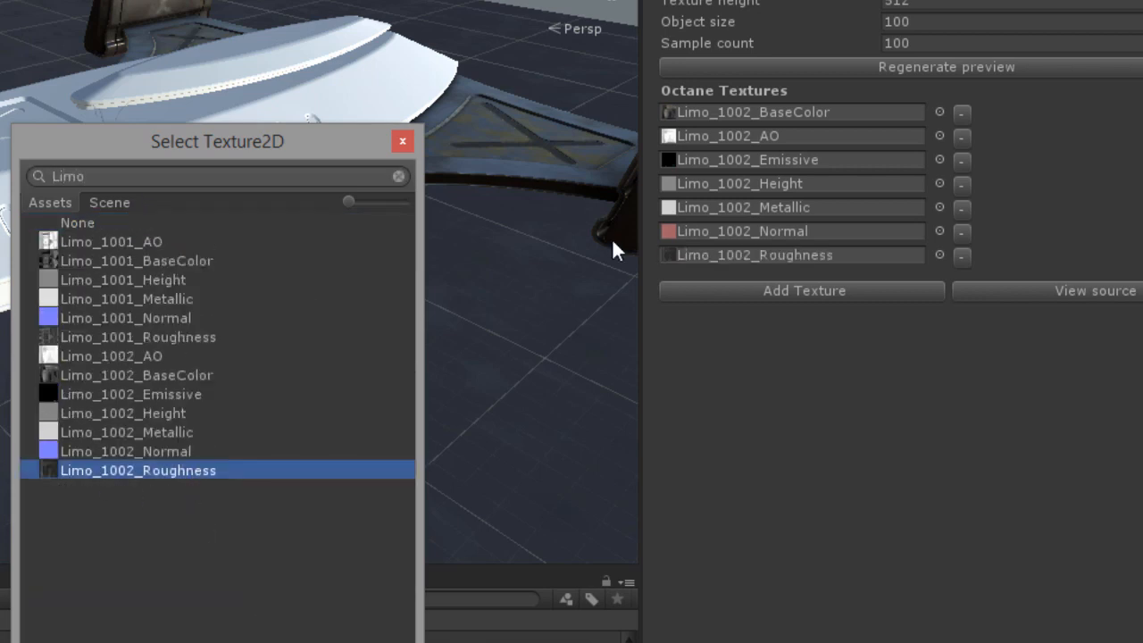
left_click(403, 141)
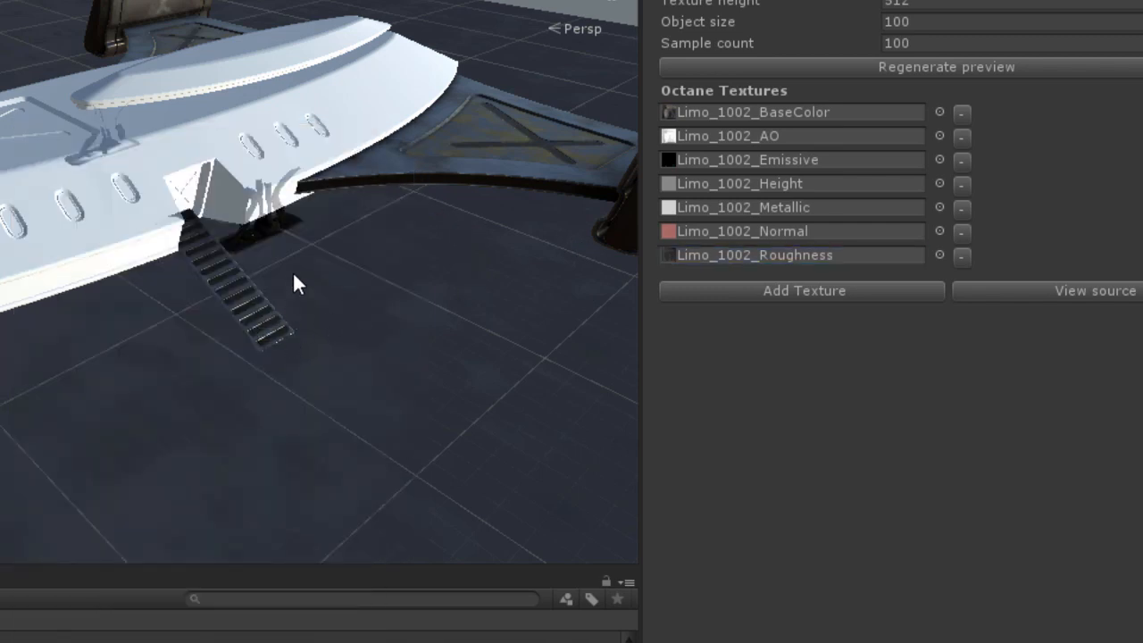
Step: Open the source node graph of Limo_1002_mat in OctaneRender Studio and enlarge its window
left_click_drag(296, 281, 410, 212, "alt")
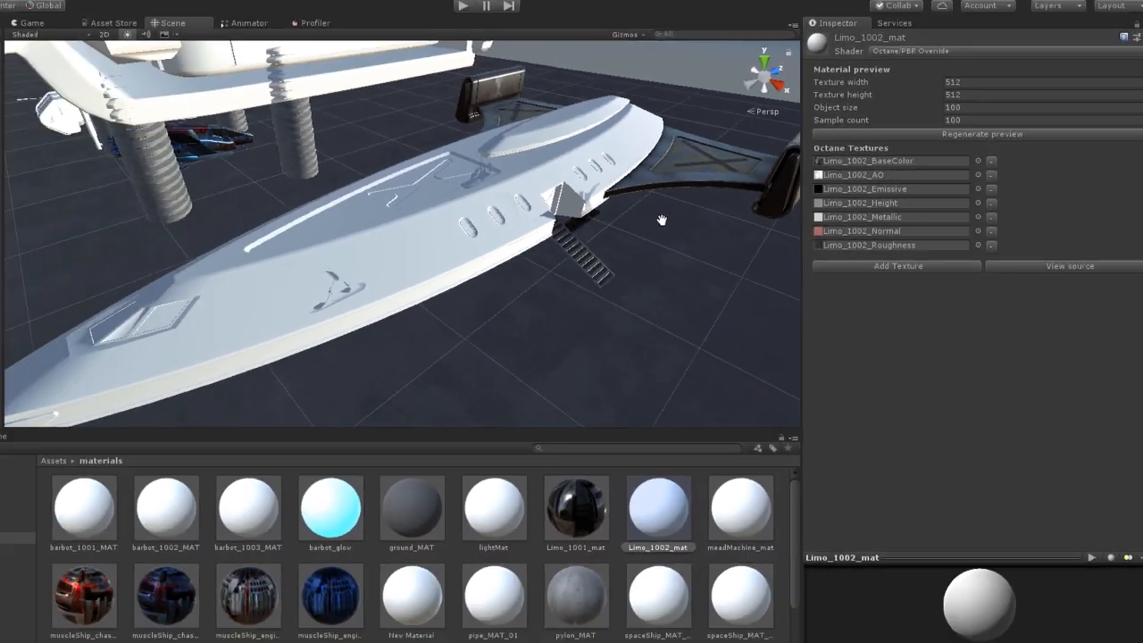
middle_click_drag(410, 211, 492, 167, "alt")
right_click_drag(492, 167, 360, 221, "alt")
right_click_drag(697, 226, 693, 233, "alt")
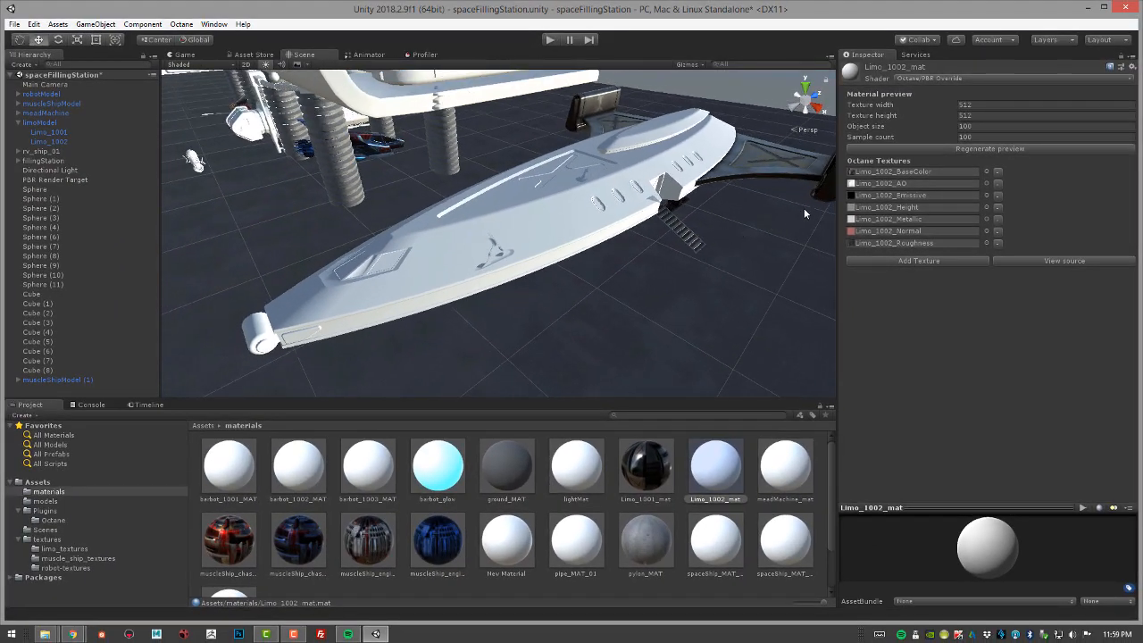
left_click(1070, 259)
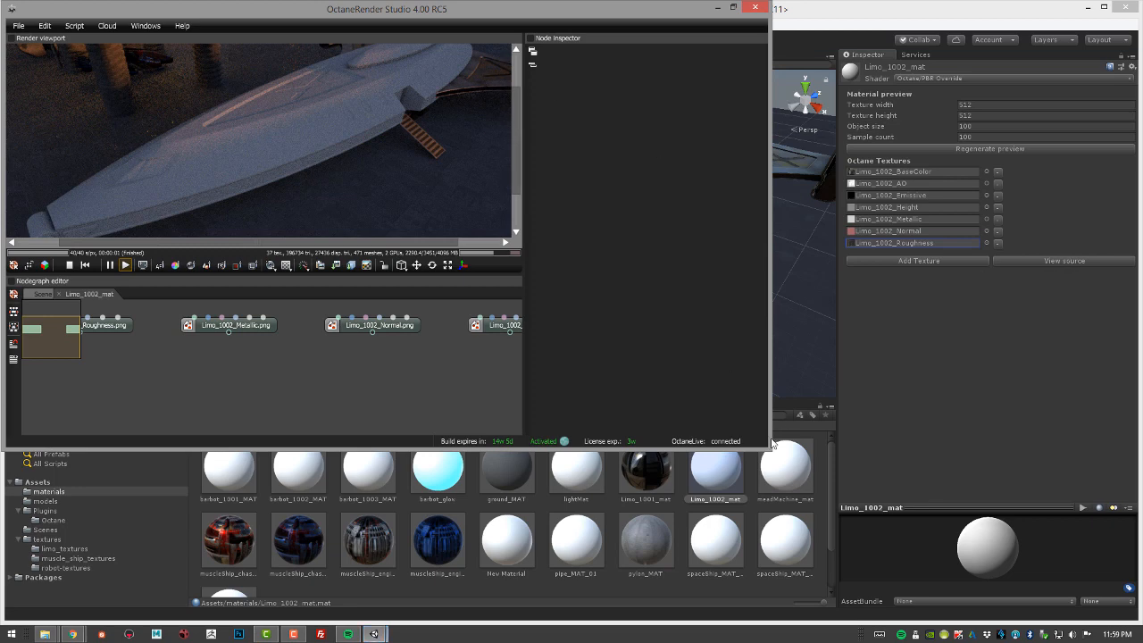
left_click_drag(253, 10, 333, 54)
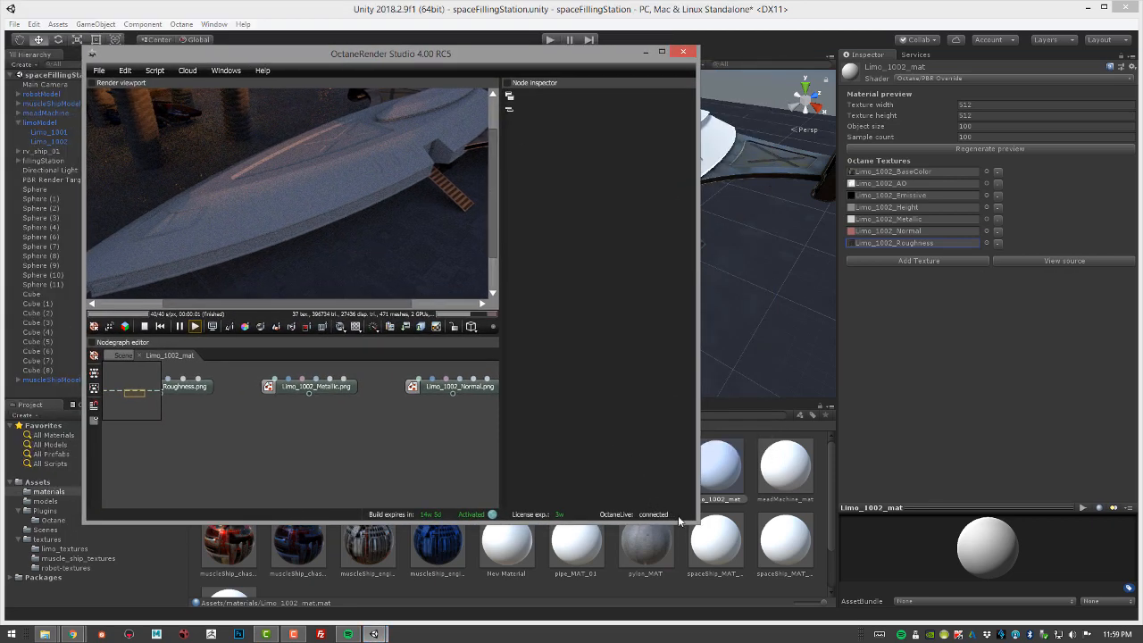
left_click_drag(700, 524, 981, 572)
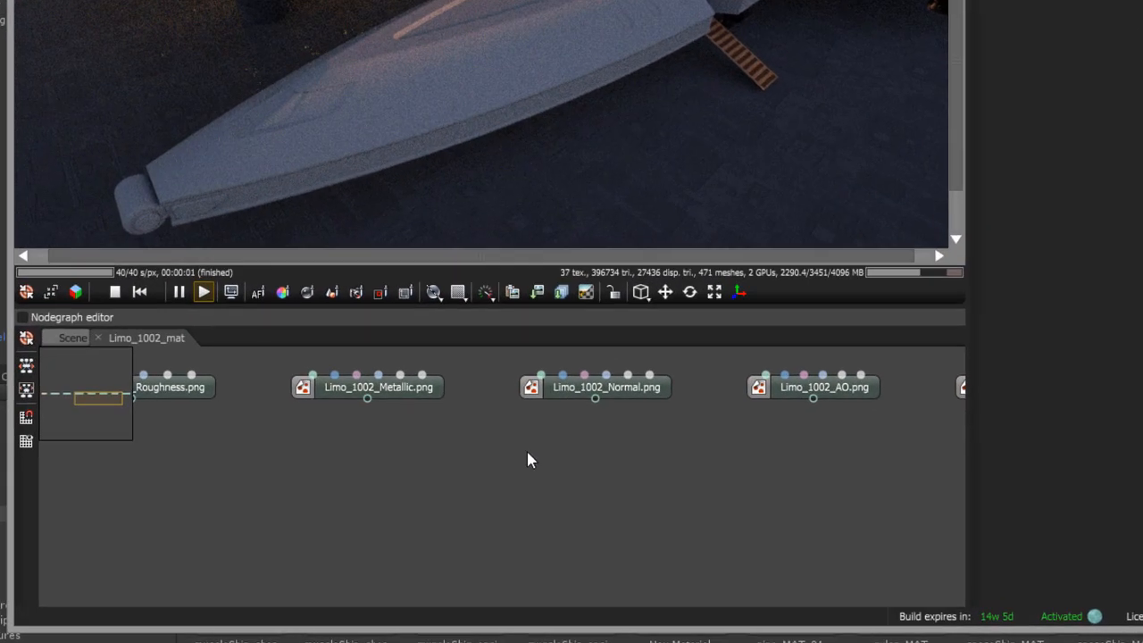
Step: Move the Material out node below the middle of the row of texture nodes, under Limo_1002_Metallic
left_click_drag(646, 456, 901, 493)
left_click_drag(280, 516, 567, 497)
left_click_drag(361, 407, 896, 540)
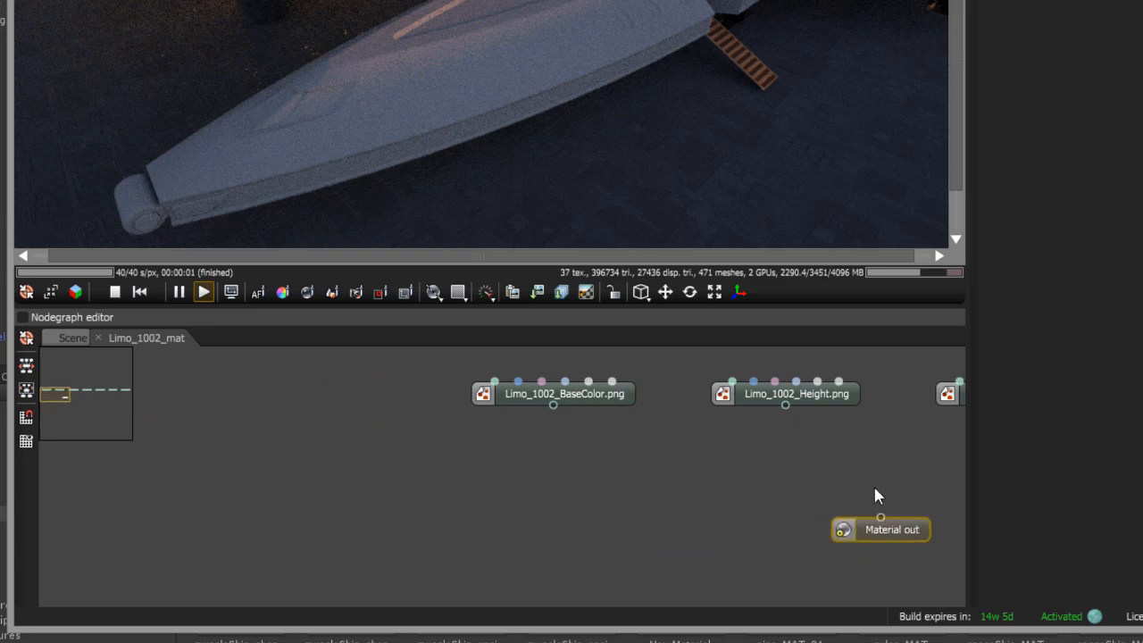
left_click_drag(876, 495, 224, 485)
left_click_drag(271, 536, 687, 558)
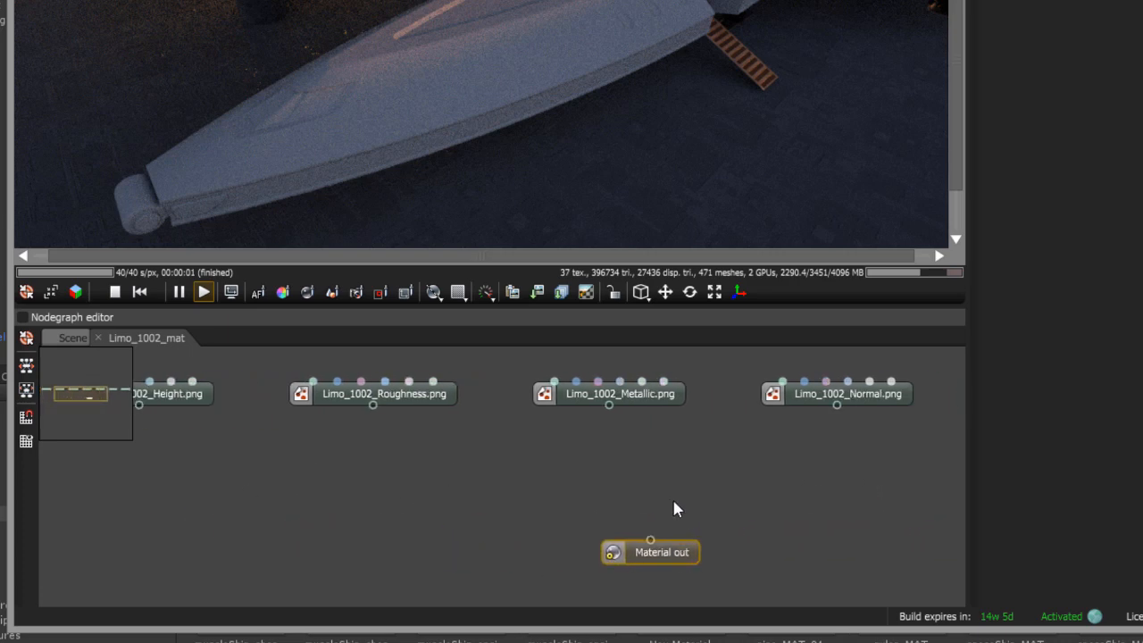
left_click_drag(670, 498, 516, 462)
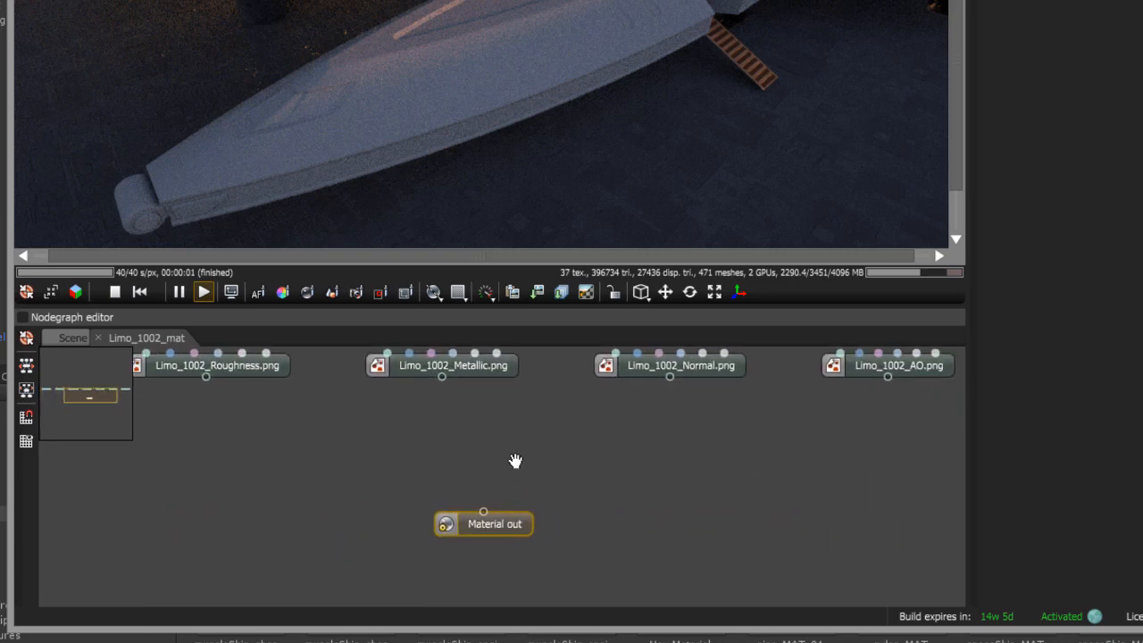
Step: Add a Universal material node between the texture nodes and the Material out node
right_click(488, 453)
mouse_move(527, 152)
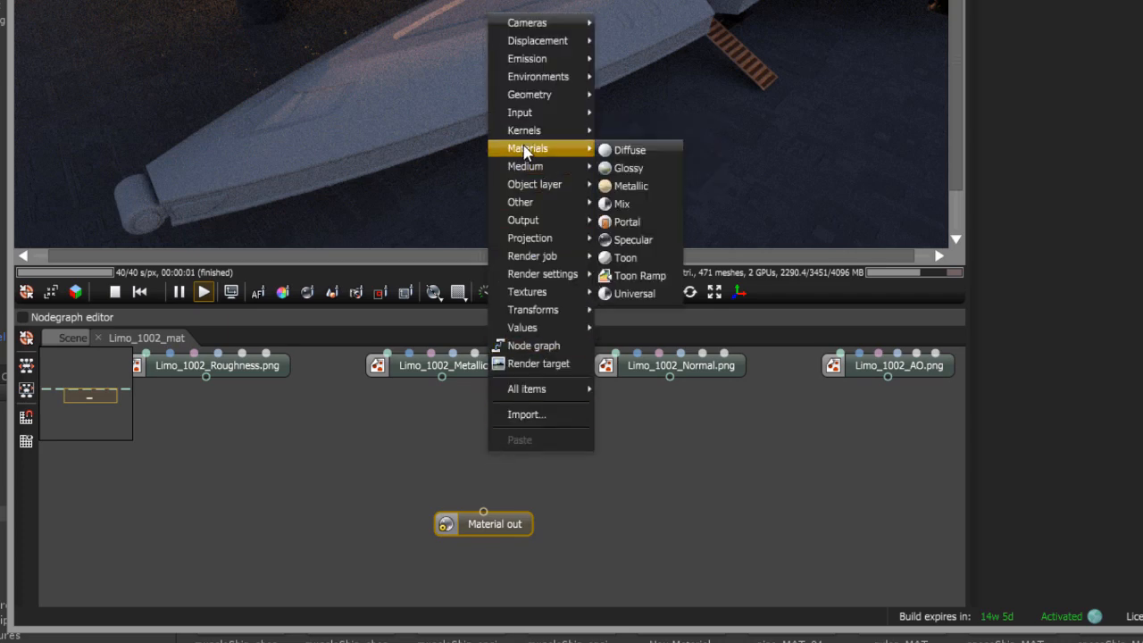
left_click(643, 296)
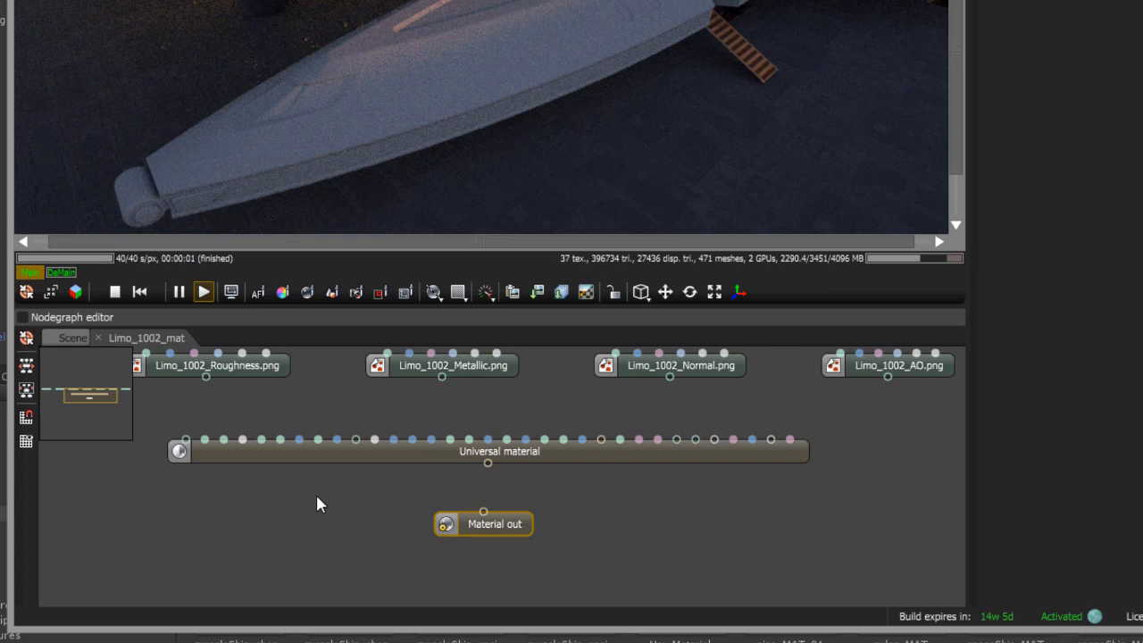
Step: Look over the whole row of Limo_1002 texture nodes, from BaseColor to Emissive, around the Universal material
middle_click_drag(227, 531, 508, 552)
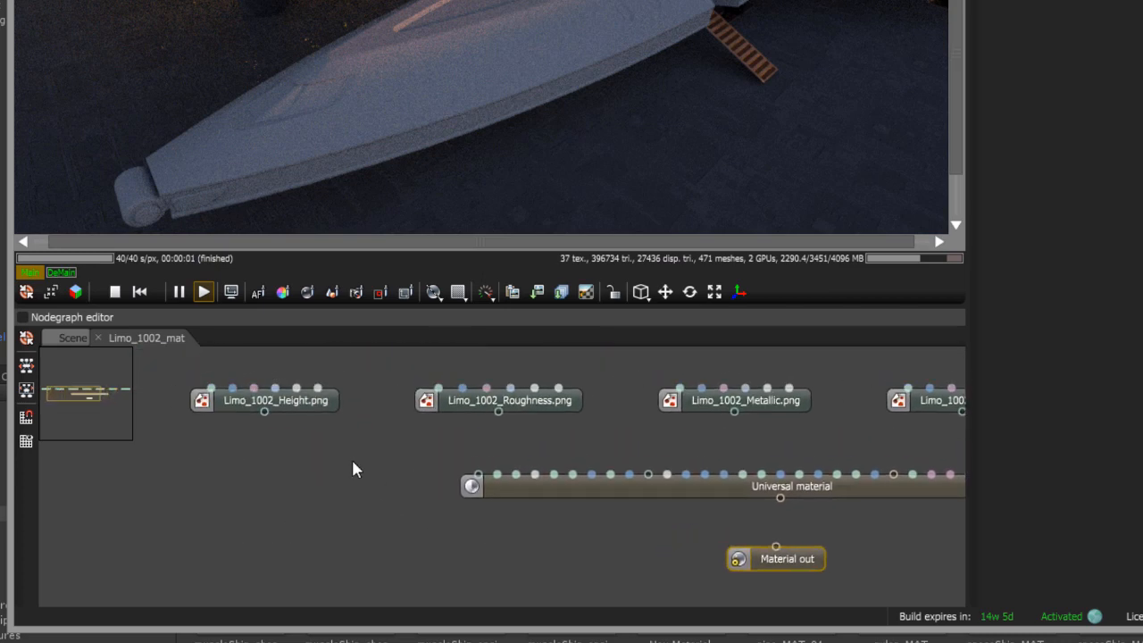
middle_click_drag(500, 408, 352, 399)
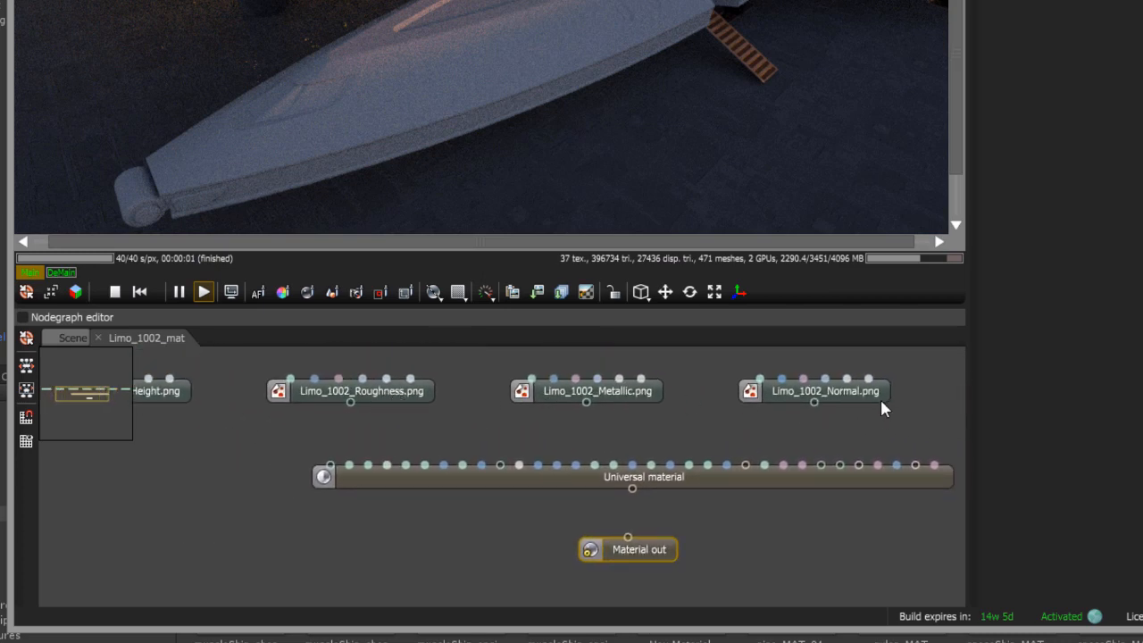
middle_click_drag(883, 408, 589, 432)
middle_click_drag(766, 426, 624, 440)
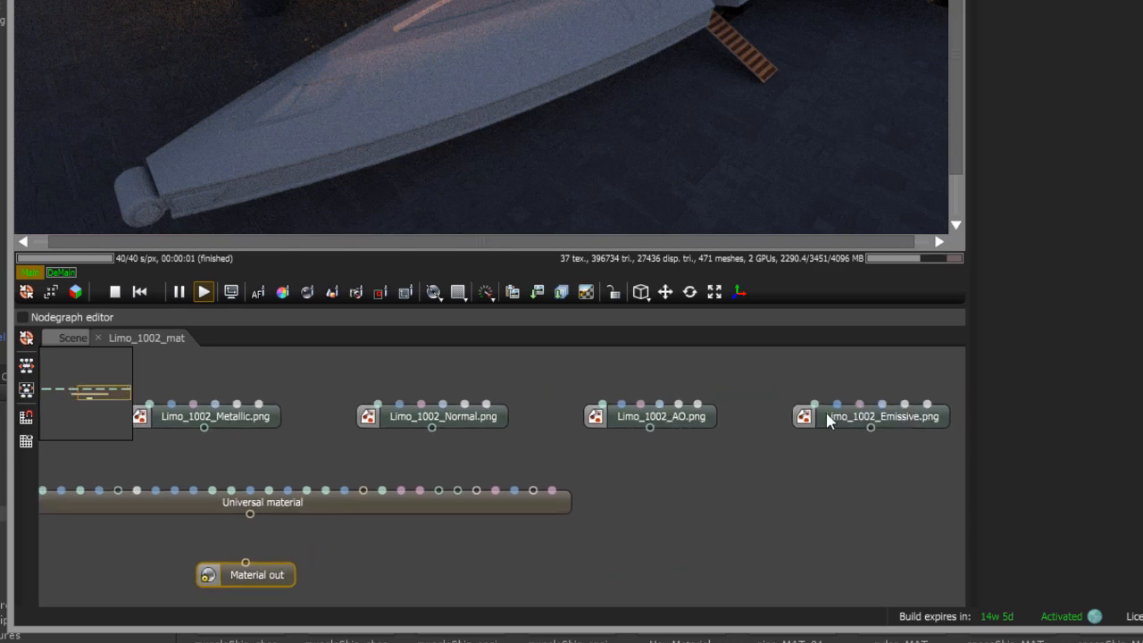
middle_click_drag(828, 421, 679, 421)
left_click_drag(528, 439, 857, 450)
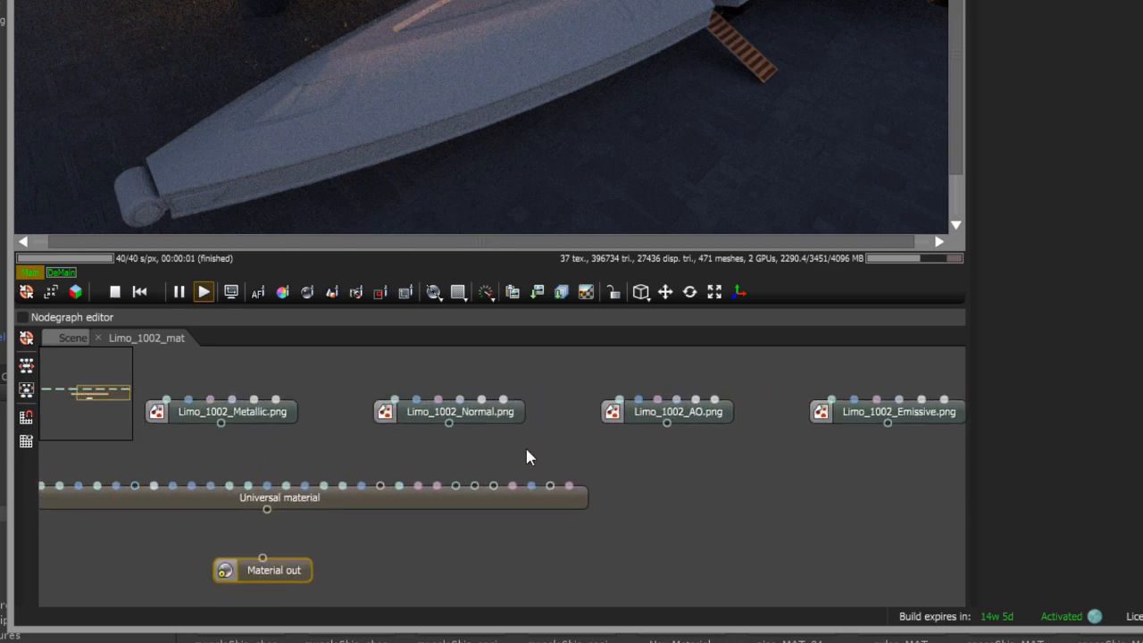
scroll(491, 447, "down", 2)
left_click_drag(457, 448, 710, 434)
left_click_drag(398, 442, 551, 442)
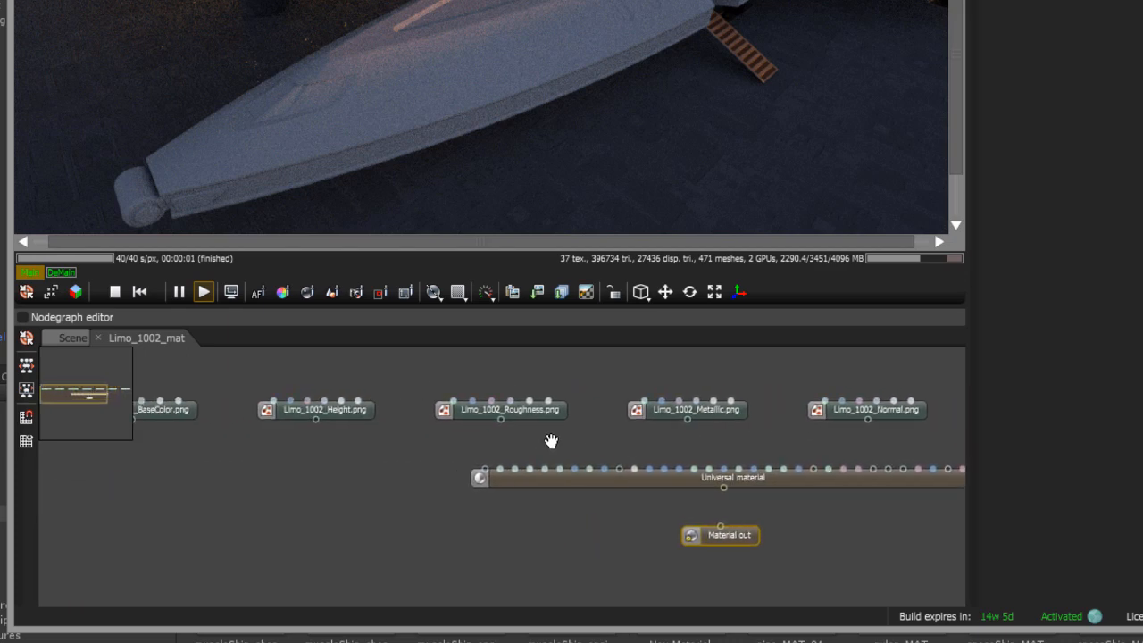
left_click_drag(360, 459, 473, 452)
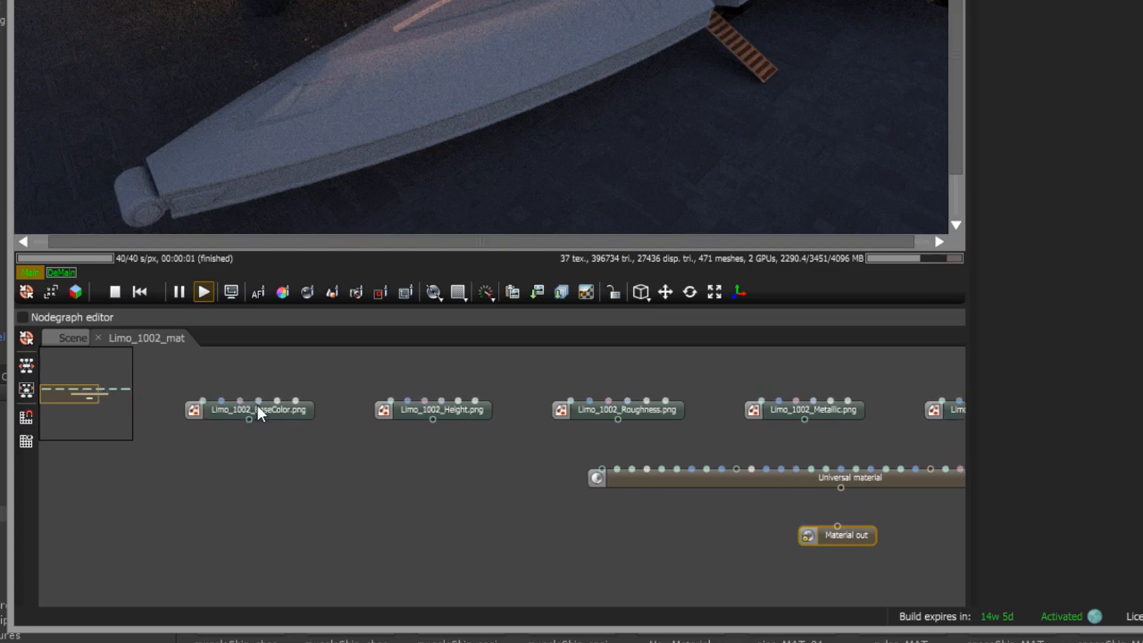
Step: Connect Limo_1002_BaseColor to the second and fifth inputs of the Universal material, and the Universal material to Material out
left_click_drag(258, 409, 601, 438)
left_click_drag(587, 534, 528, 536)
scroll(528, 531, "up", 2)
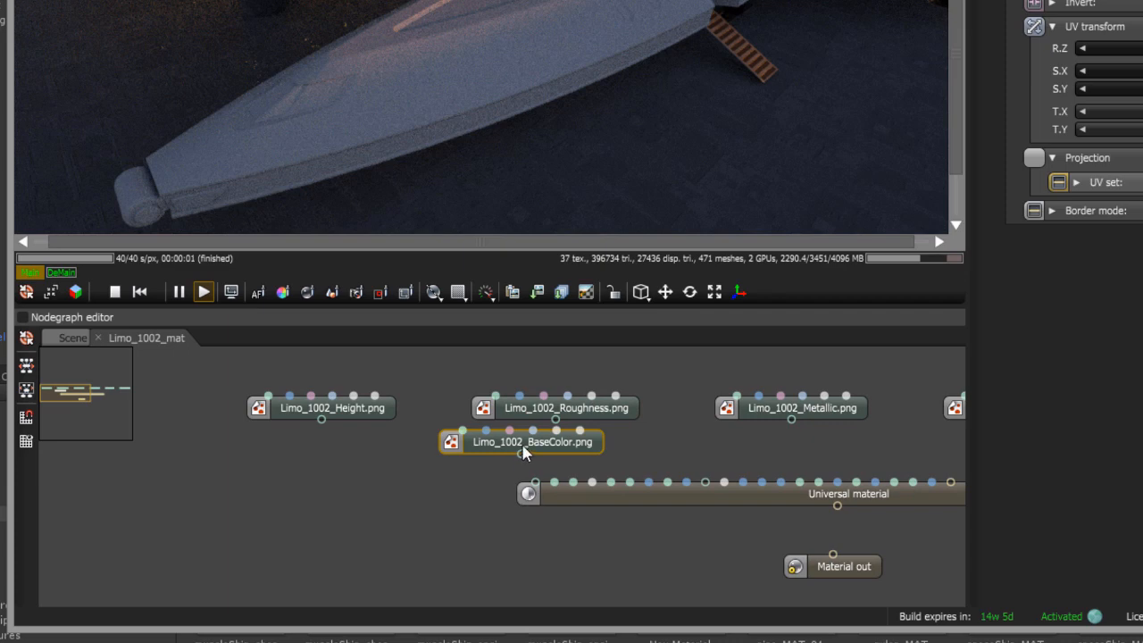
left_click_drag(521, 454, 611, 484)
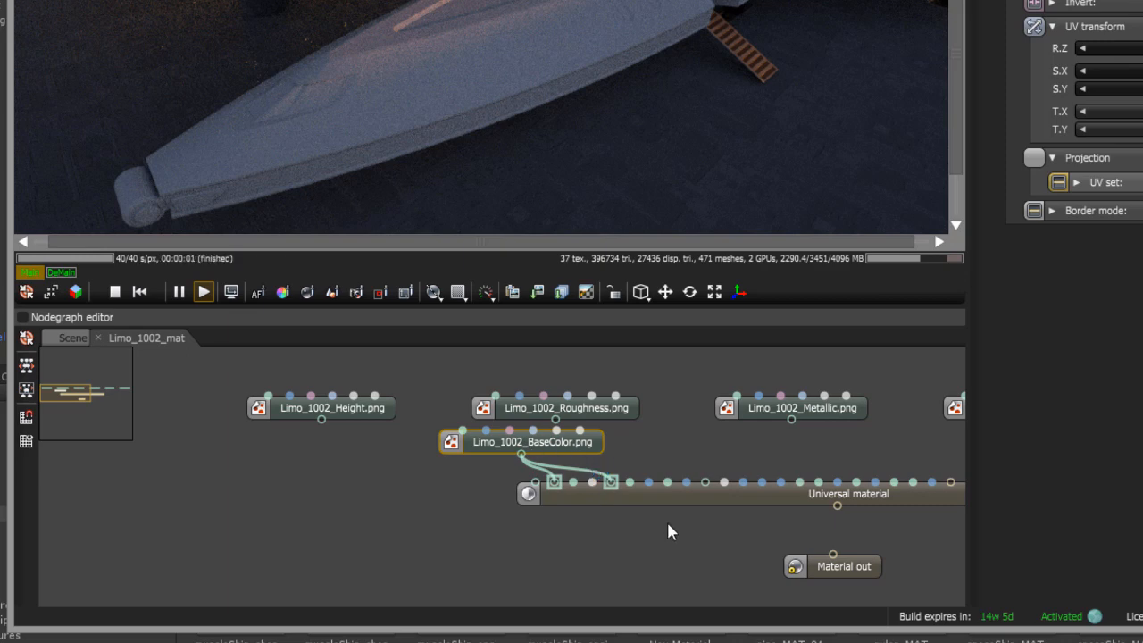
left_click_drag(659, 520, 536, 525)
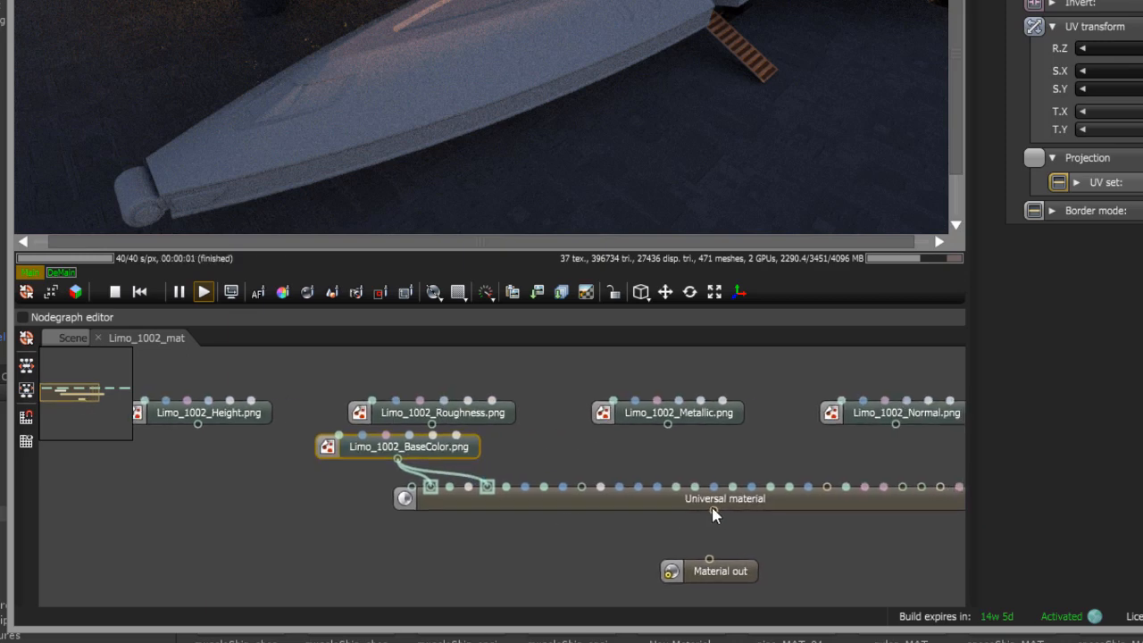
left_click_drag(713, 510, 709, 560)
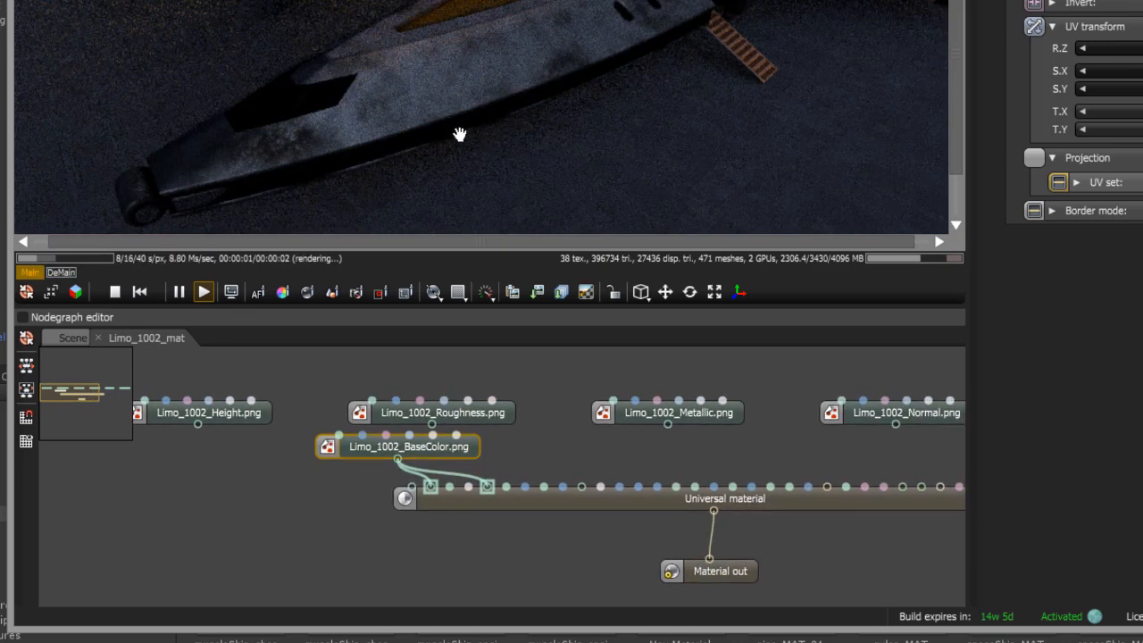
Step: Spread out the Roughness and BaseColor nodes and connect Limo_1002_Metallic to the Universal material's third input
left_click_drag(480, 472, 505, 472)
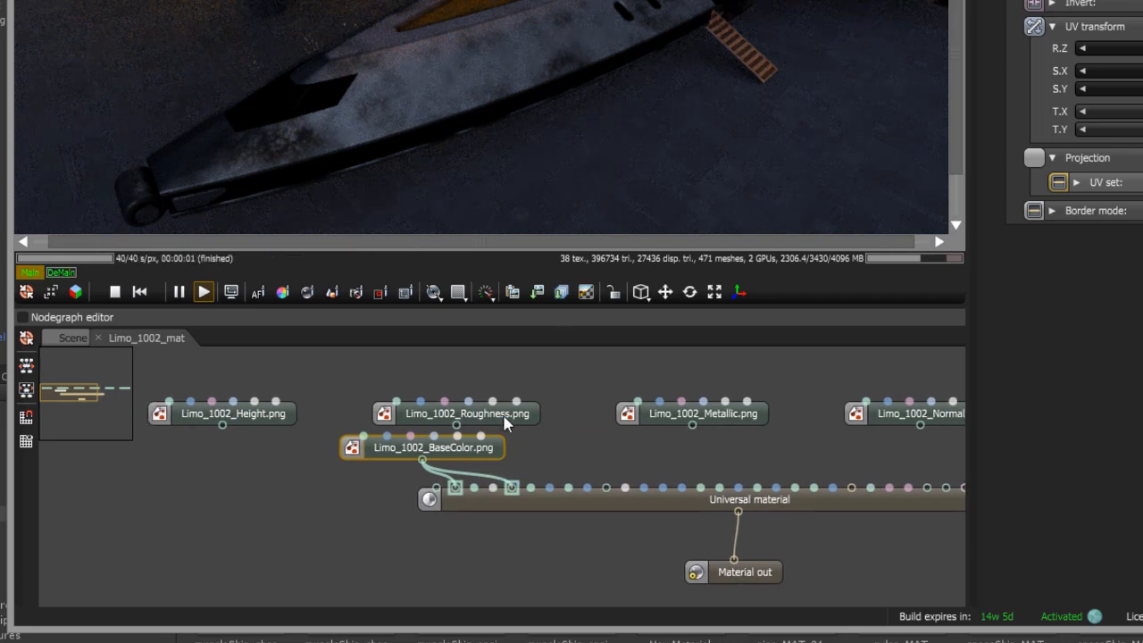
left_click_drag(504, 423, 563, 386)
left_click_drag(496, 447, 551, 438)
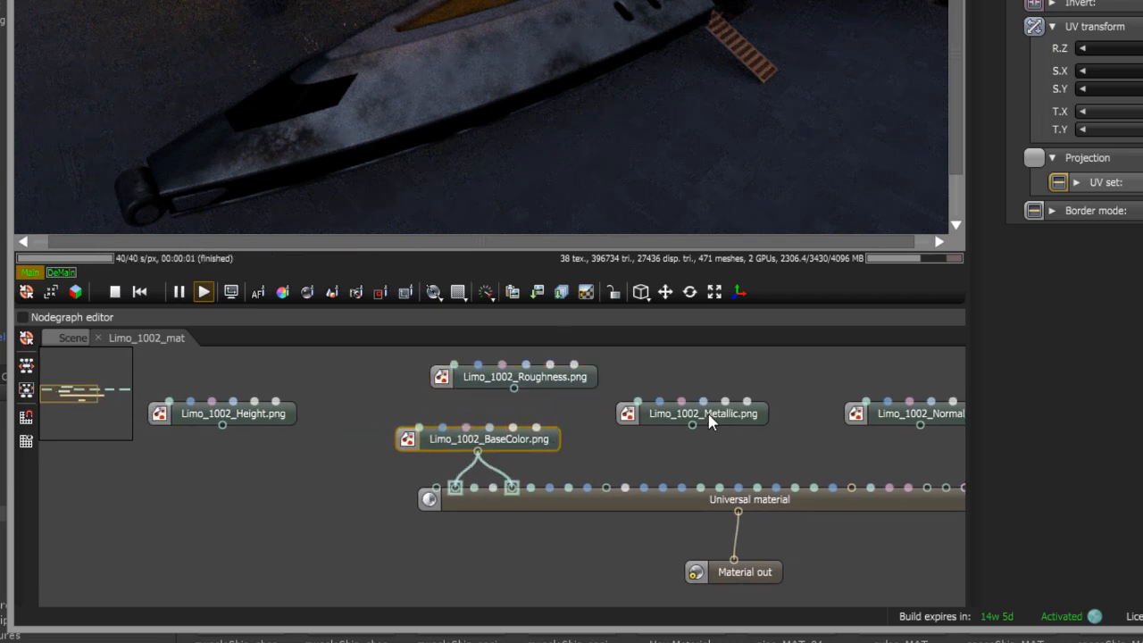
left_click_drag(712, 421, 479, 489)
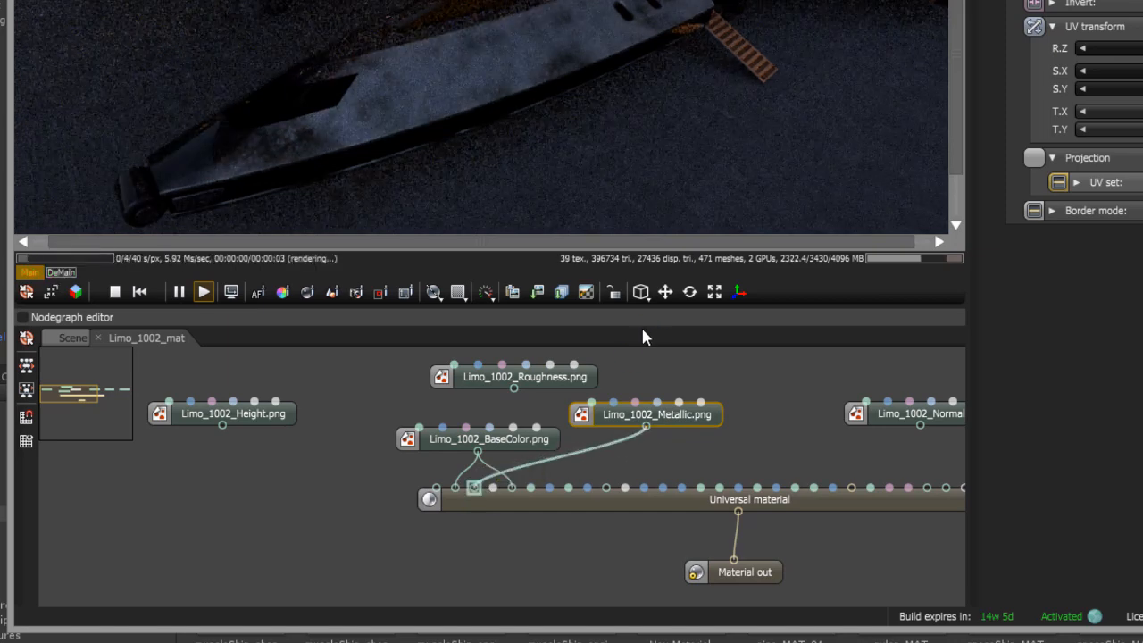
left_click_drag(668, 424, 386, 435)
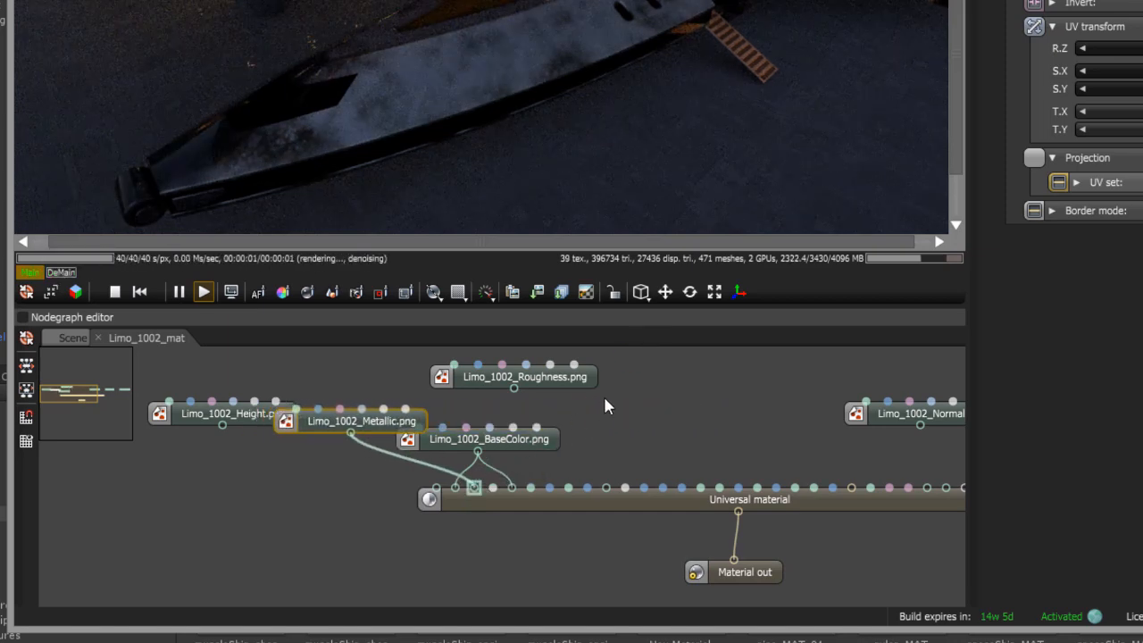
Step: Connect Limo_1002_Roughness to the Universal material's sixth input and move the BaseColor and Height nodes higher in the graph
left_click_drag(592, 378, 729, 393)
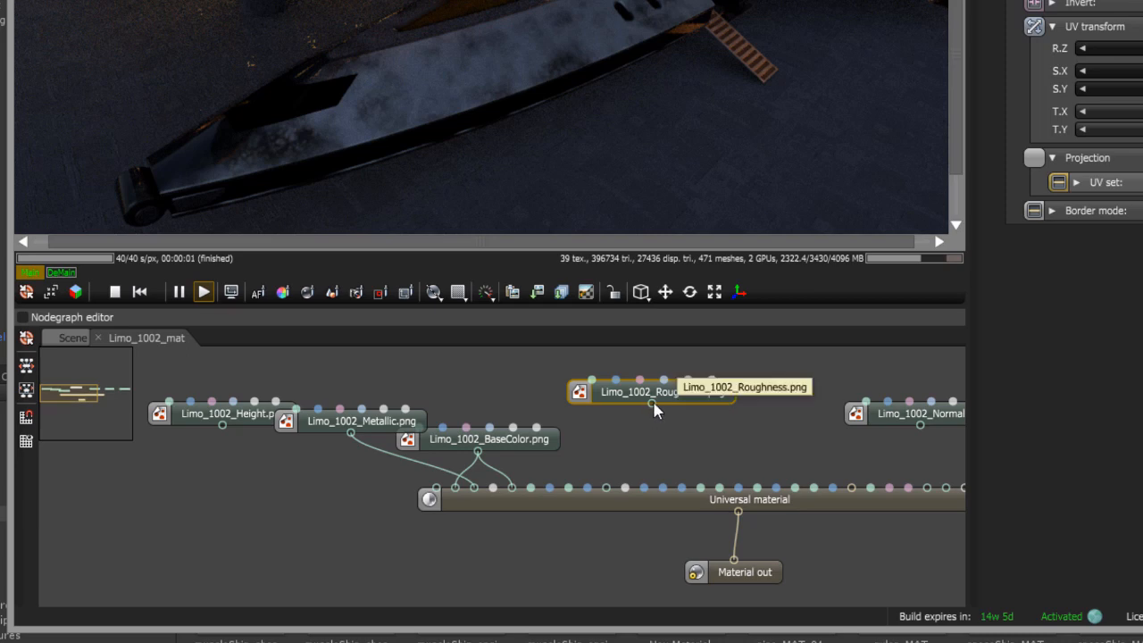
left_click_drag(653, 403, 529, 498)
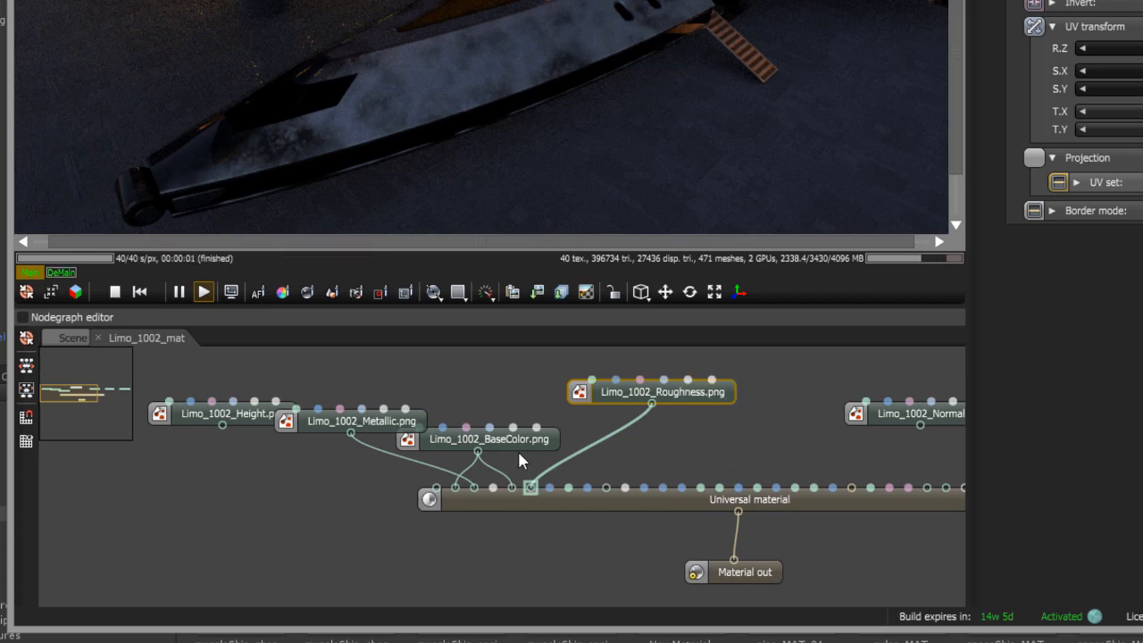
left_click_drag(519, 451, 531, 391)
left_click_drag(215, 421, 289, 373)
Step: Connect the Limo_1002_Normal texture to the Universal material's Normal input
left_click_drag(566, 430, 239, 439)
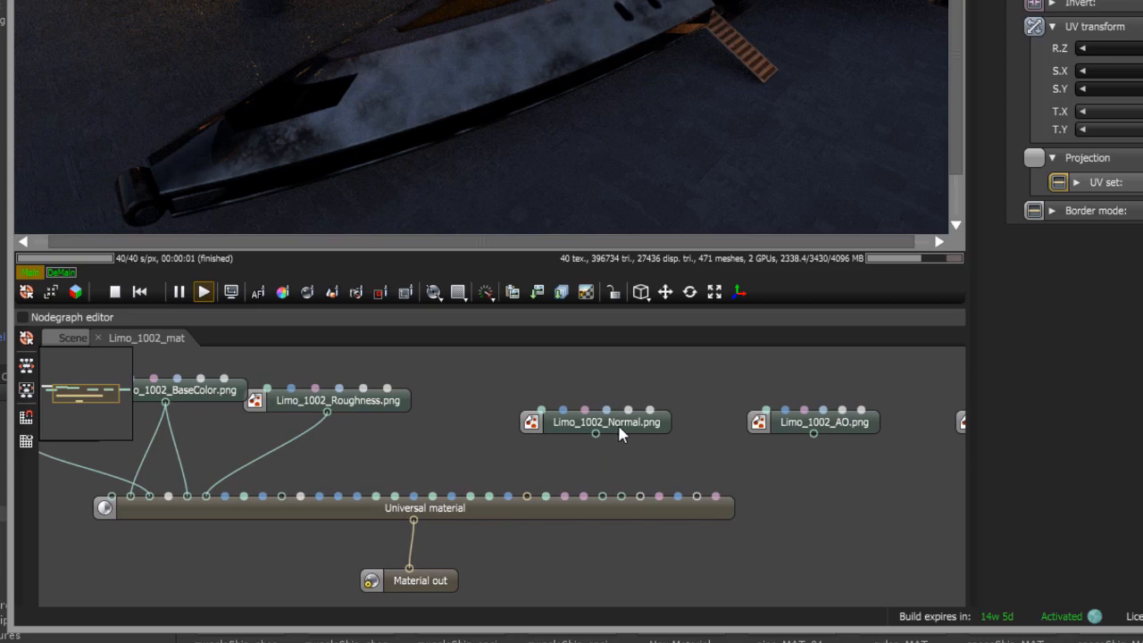
left_click_drag(622, 433, 623, 496)
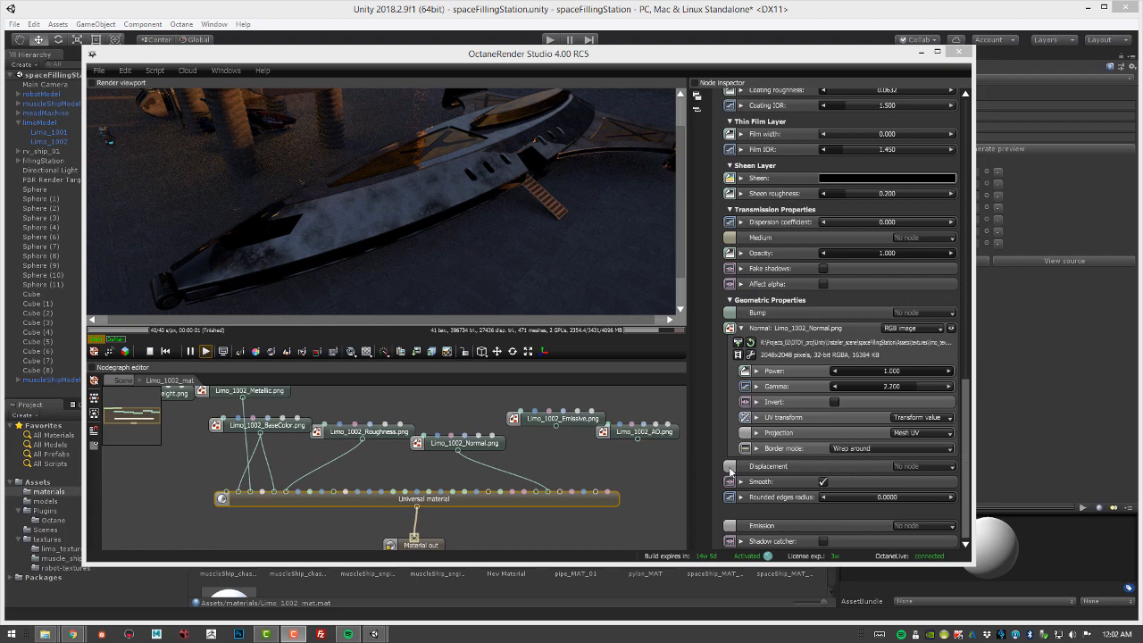
Step: Add a Texture emission node near the Limo_1002_Emissive node and connect it to the Universal material's Emission input
left_click_drag(591, 426, 575, 425)
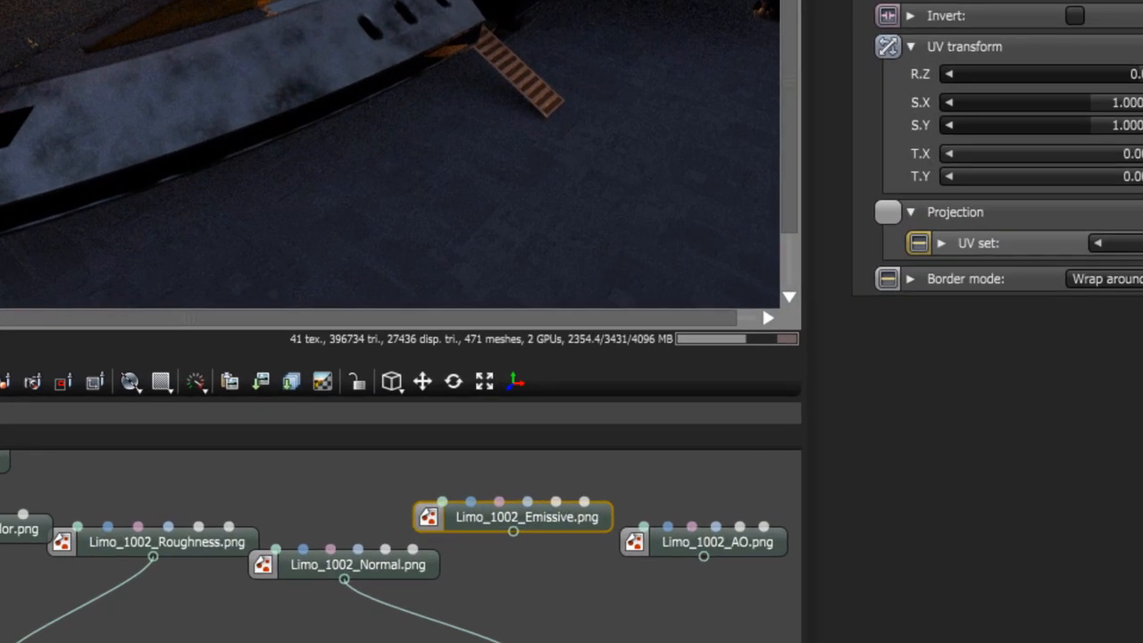
right_click(566, 457)
mouse_move(611, 366)
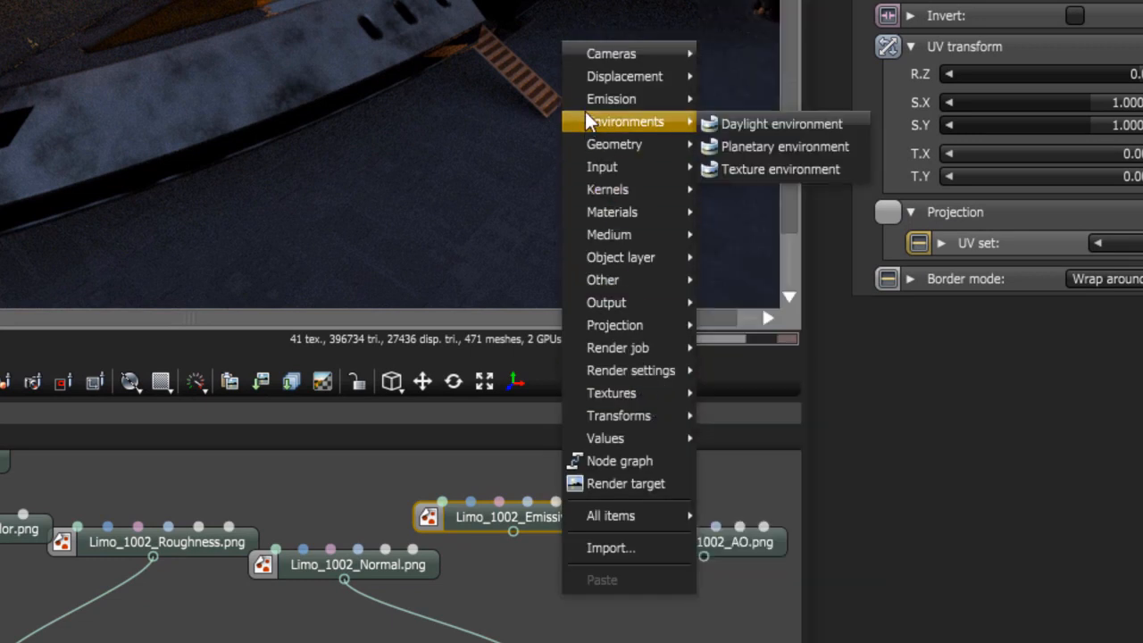
mouse_move(606, 102)
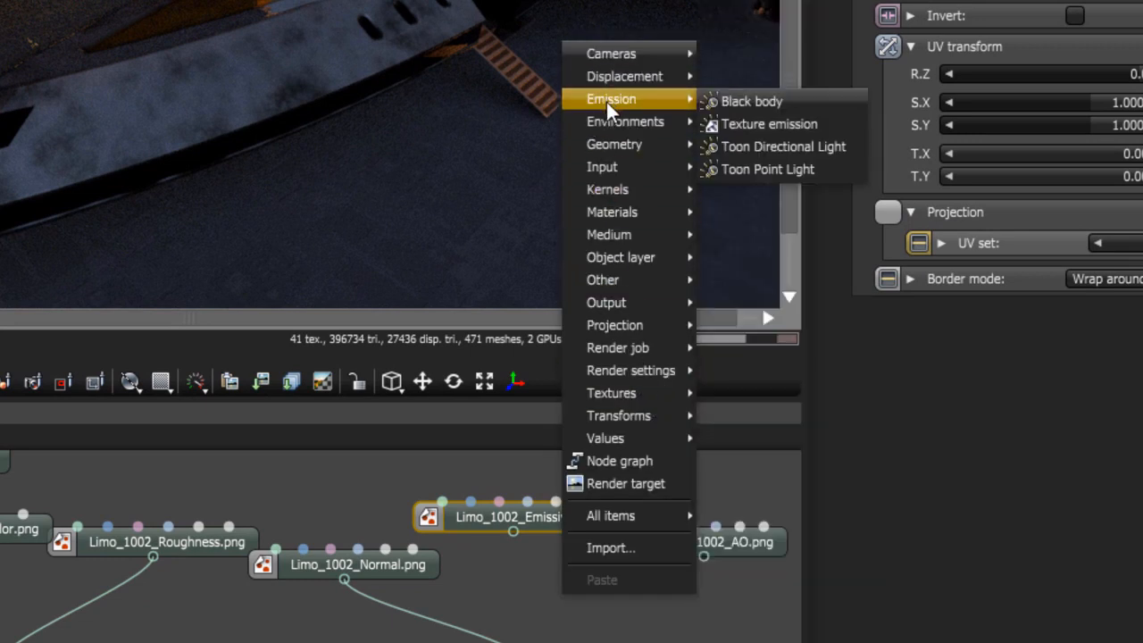
left_click(763, 126)
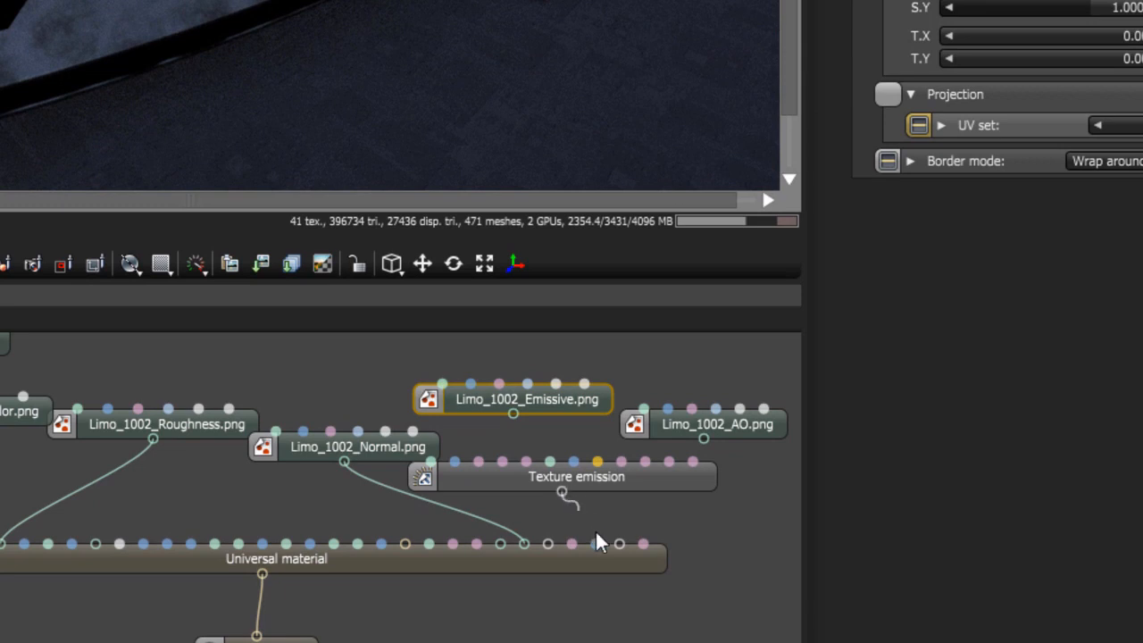
left_click_drag(599, 542, 620, 544)
Step: Spread out the Normal, Universal material, AO and Emissive nodes and connect Limo_1002_Emissive to the Texture emission's texture input
left_click_drag(361, 441, 264, 407)
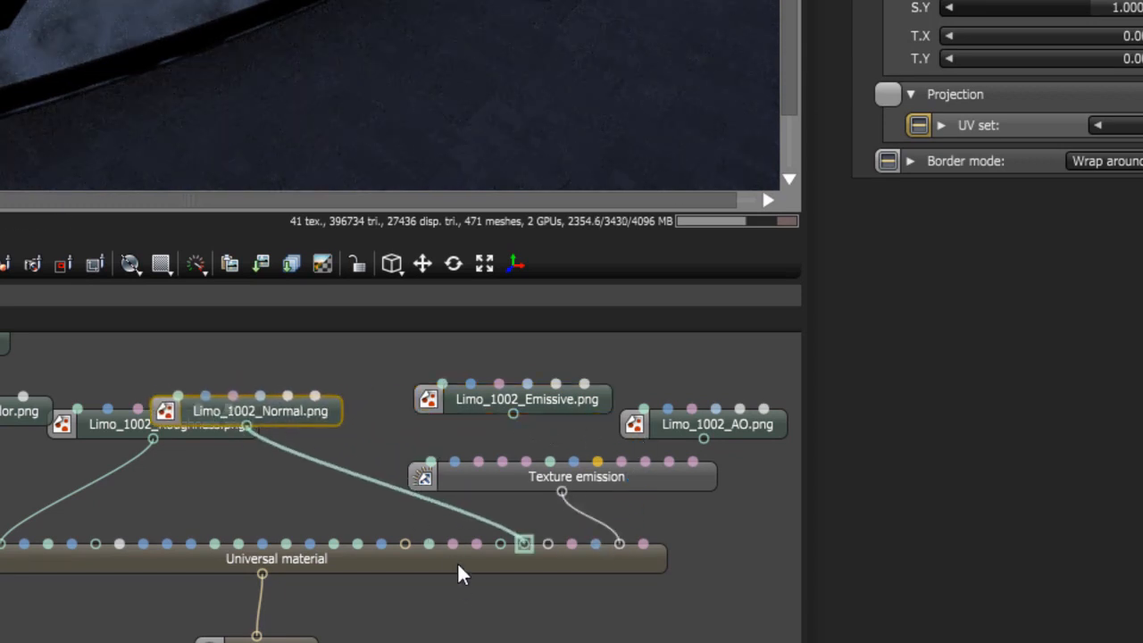
left_click_drag(458, 564, 474, 622)
left_click_drag(687, 424, 755, 369)
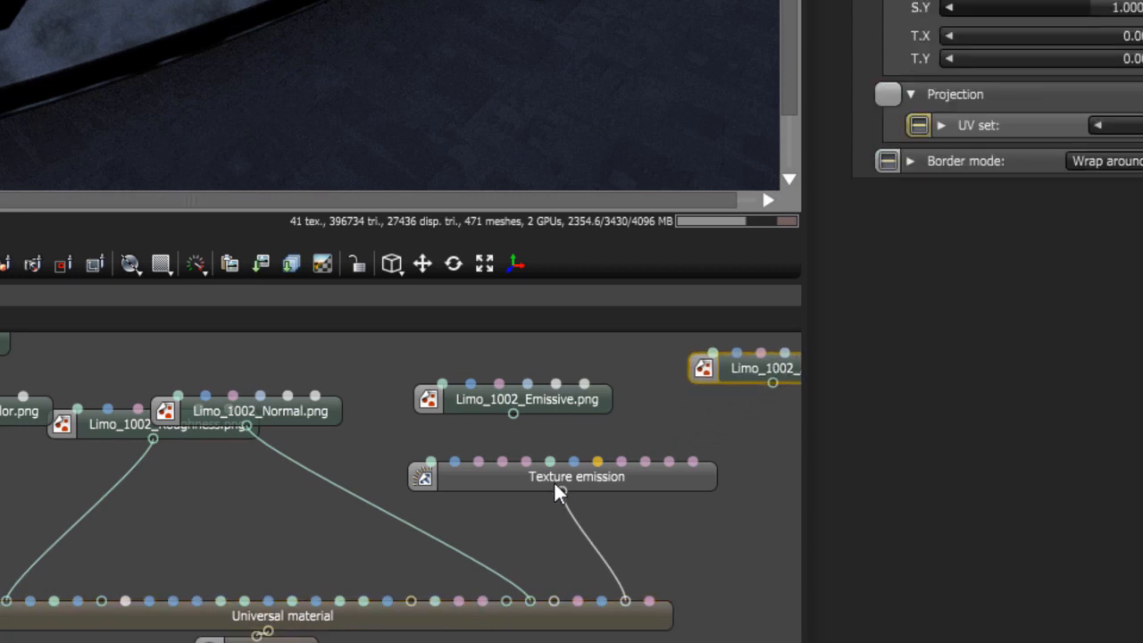
left_click_drag(588, 409, 631, 412)
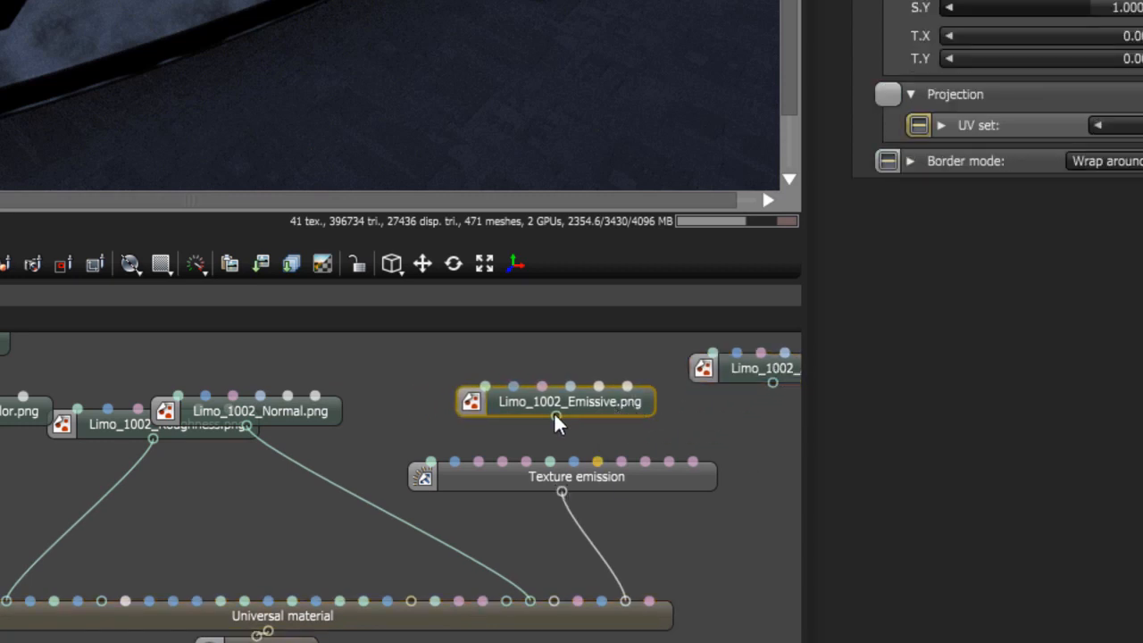
left_click_drag(555, 416, 437, 474)
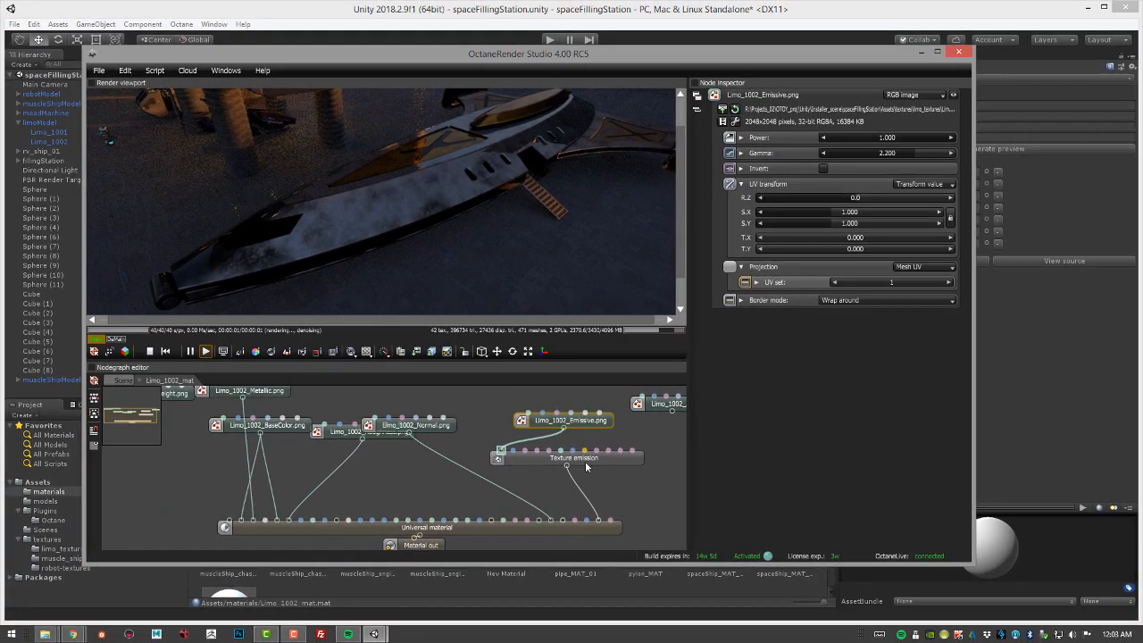
Step: With the ship's rear lights in view, enable Surface brightness on the Texture emission and set its Power to 319
left_click(598, 460)
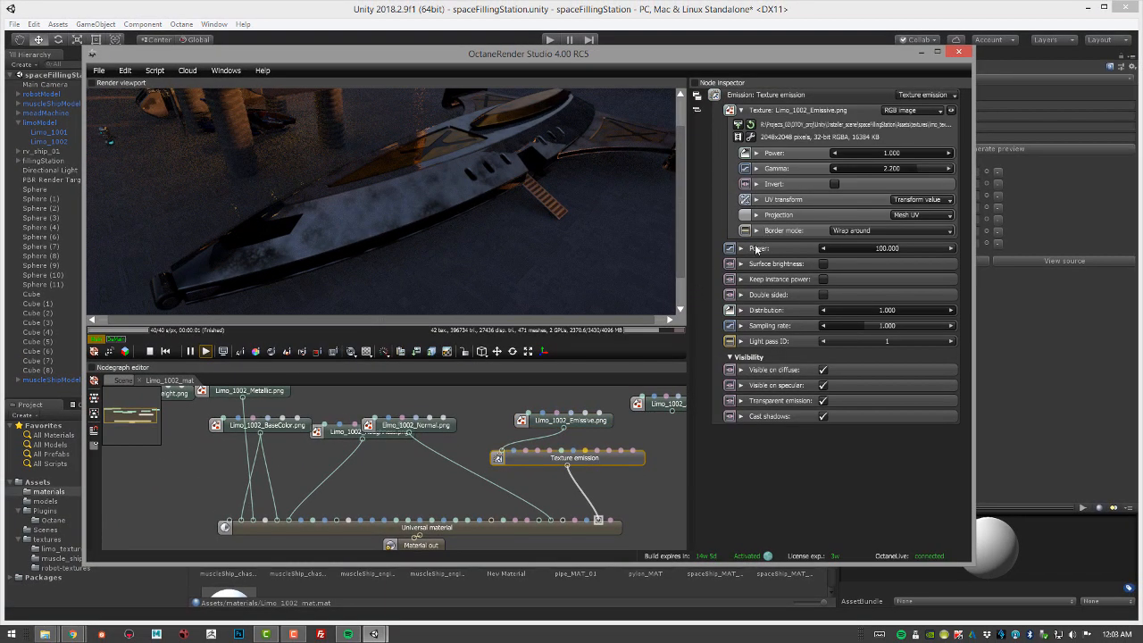
left_click_drag(626, 56, 615, 348)
left_click_drag(549, 214, 384, 232, "alt")
scroll(603, 245, "down", 4)
left_click_drag(603, 246, 441, 178, "alt")
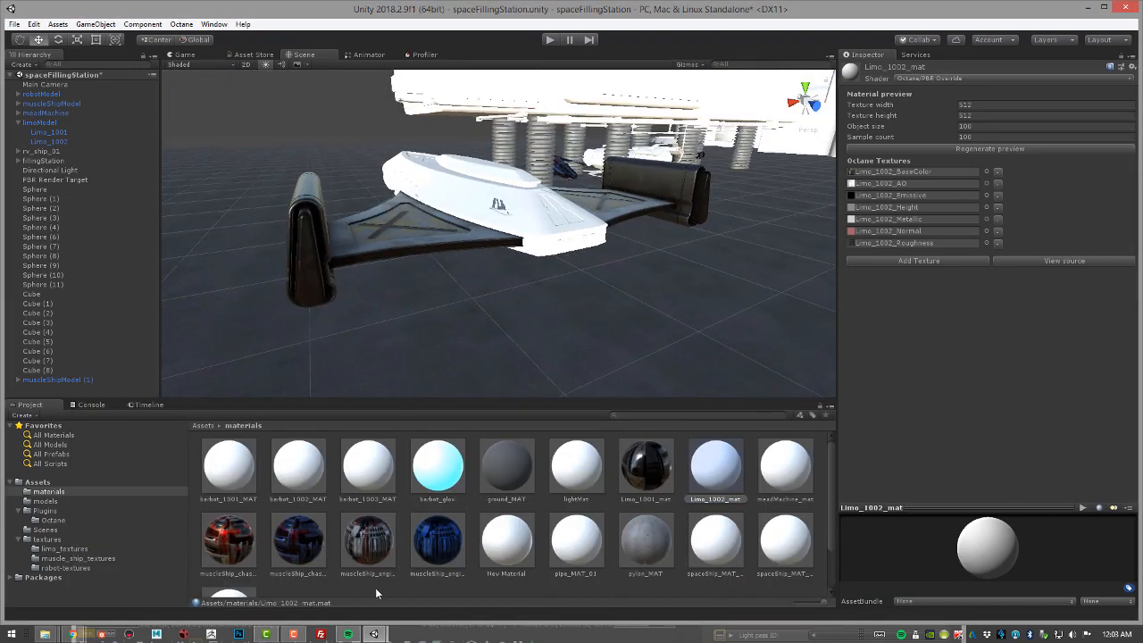
mouse_move(374, 635)
left_click(424, 560)
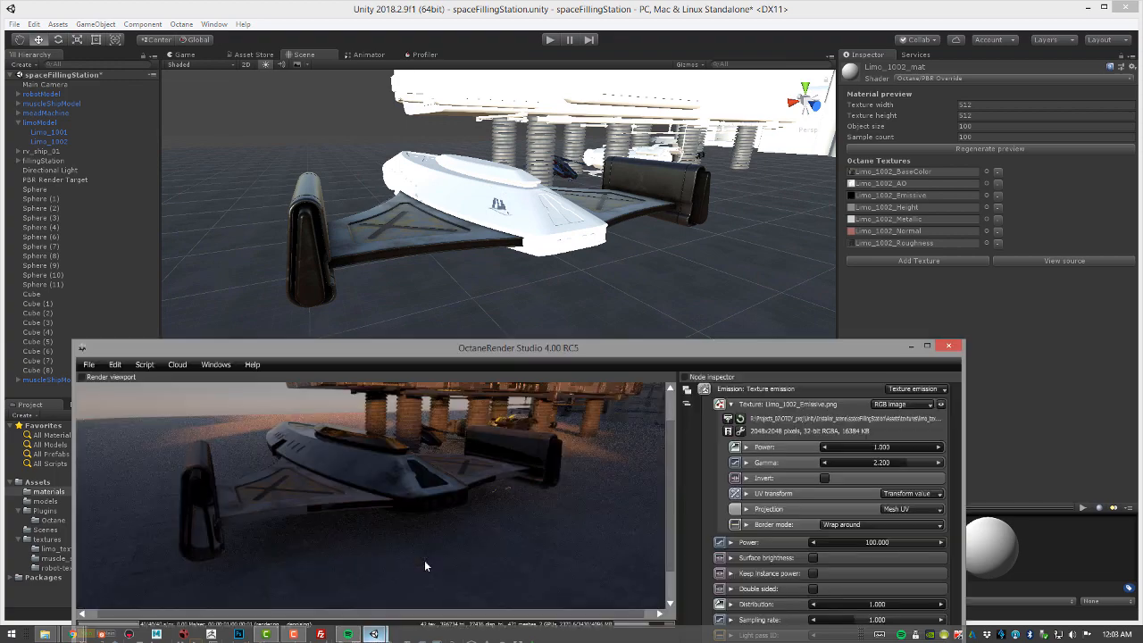
left_click_drag(540, 347, 518, 32)
left_click(833, 337)
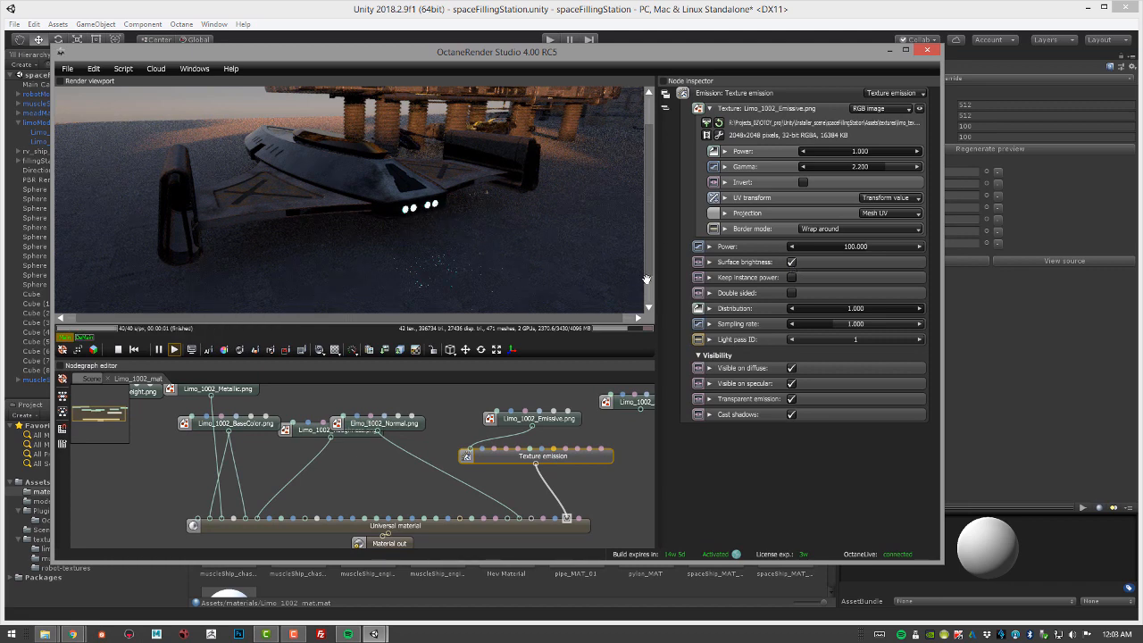
left_click(832, 245)
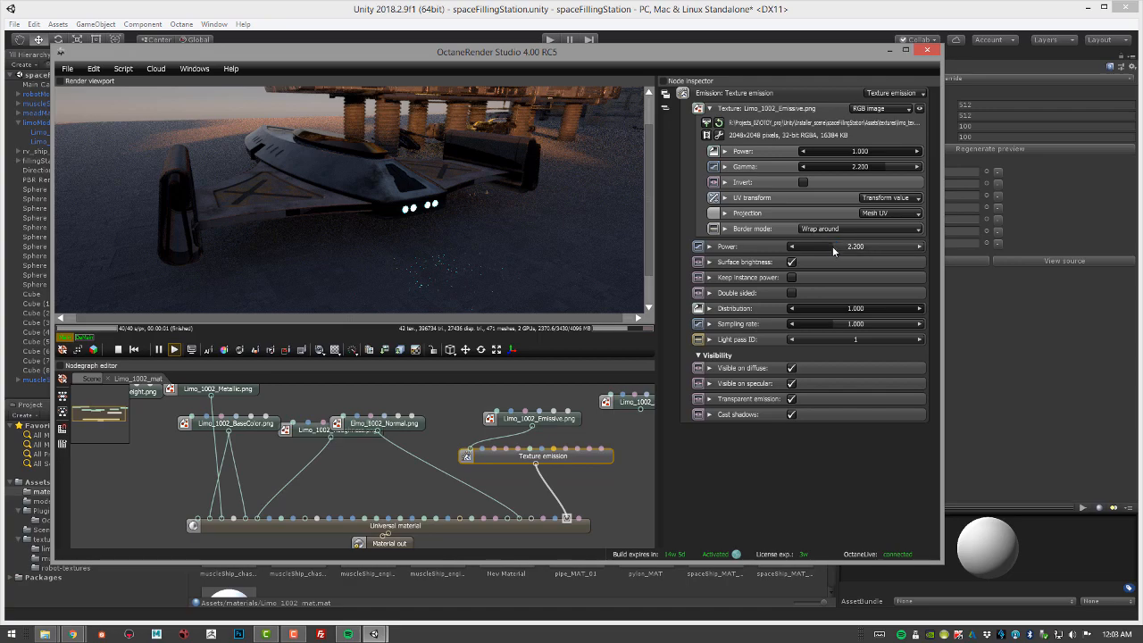
left_click_drag(873, 245, 876, 242)
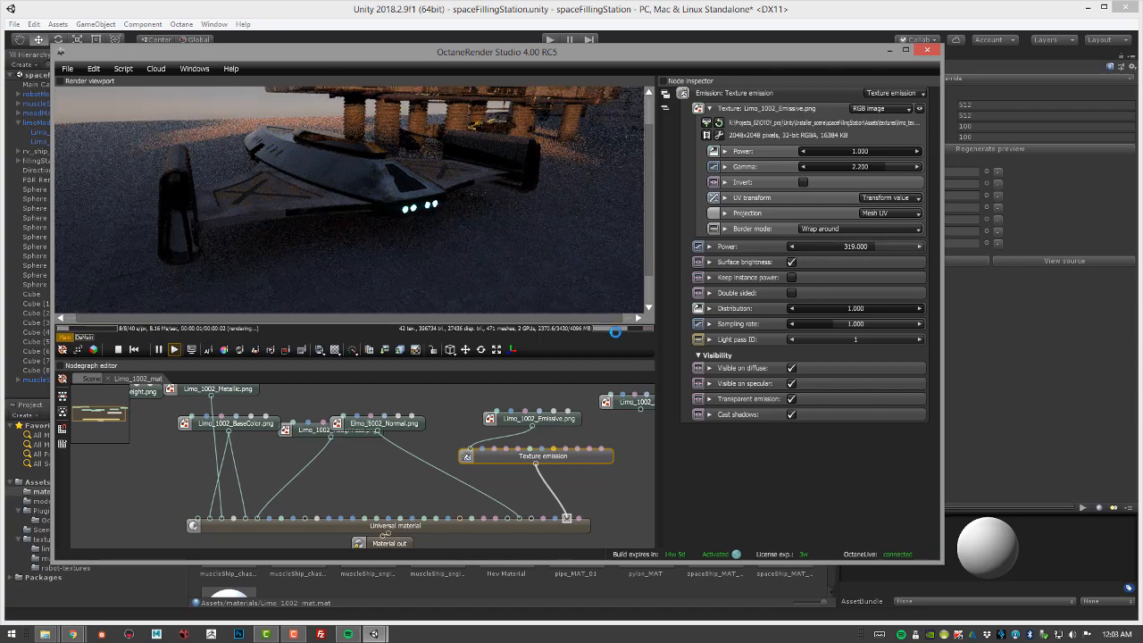
Step: Examine the rendered emissive light at the limo ship's nose from the side and front
left_click_drag(433, 279, 584, 276)
left_click(443, 181, "alt")
left_click_drag(443, 181, 666, 192, "alt")
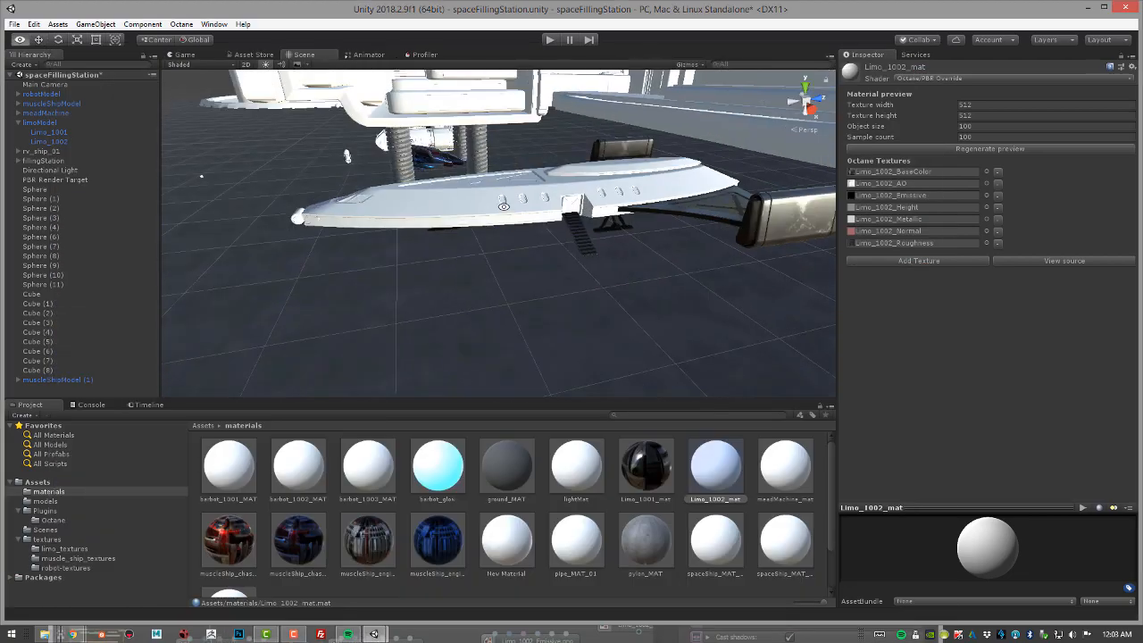
left_click_drag(477, 217, 503, 278, "alt")
left_click(376, 635)
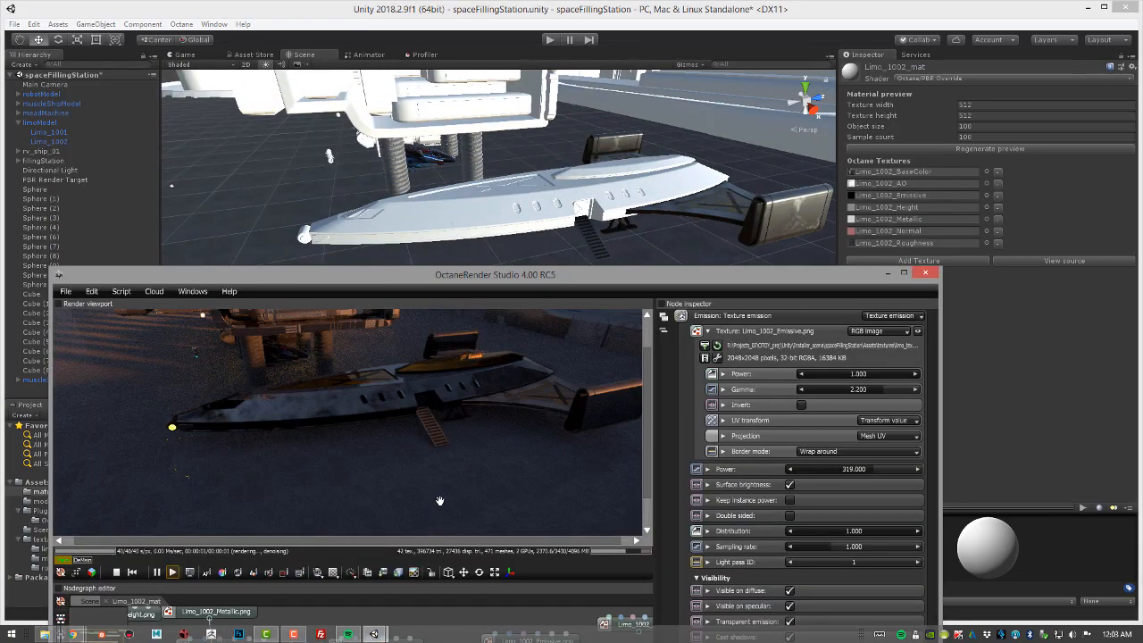
left_click_drag(530, 276, 601, 122)
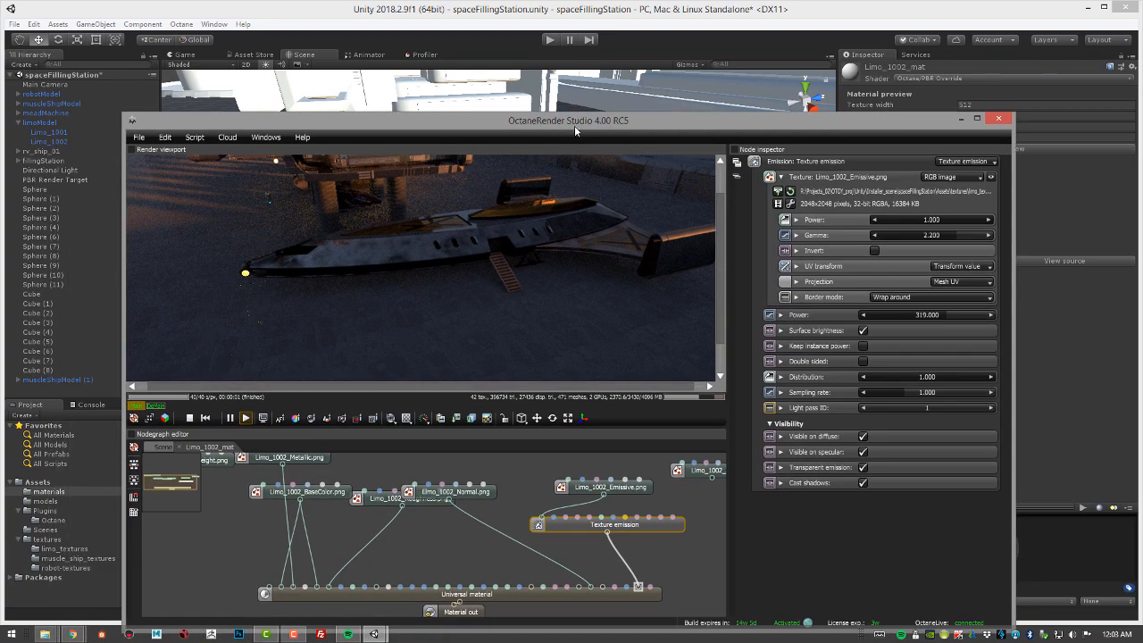
left_click_drag(574, 125, 500, 71)
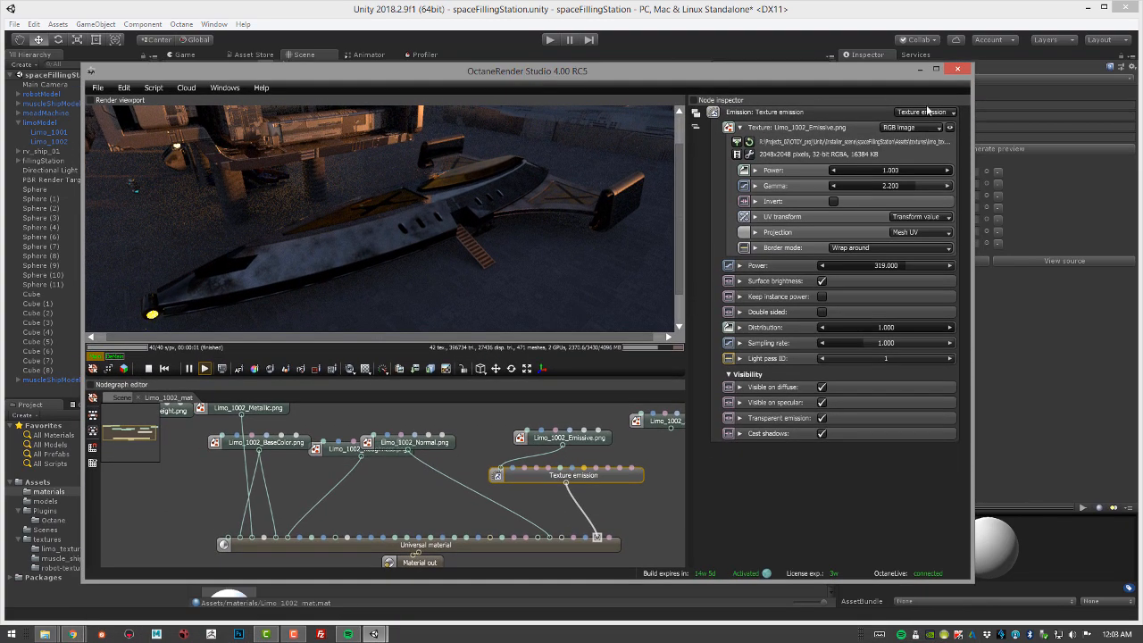
Step: Close OctaneRender Studio and start a render from the PBR Render Target in Unity
left_click(958, 69)
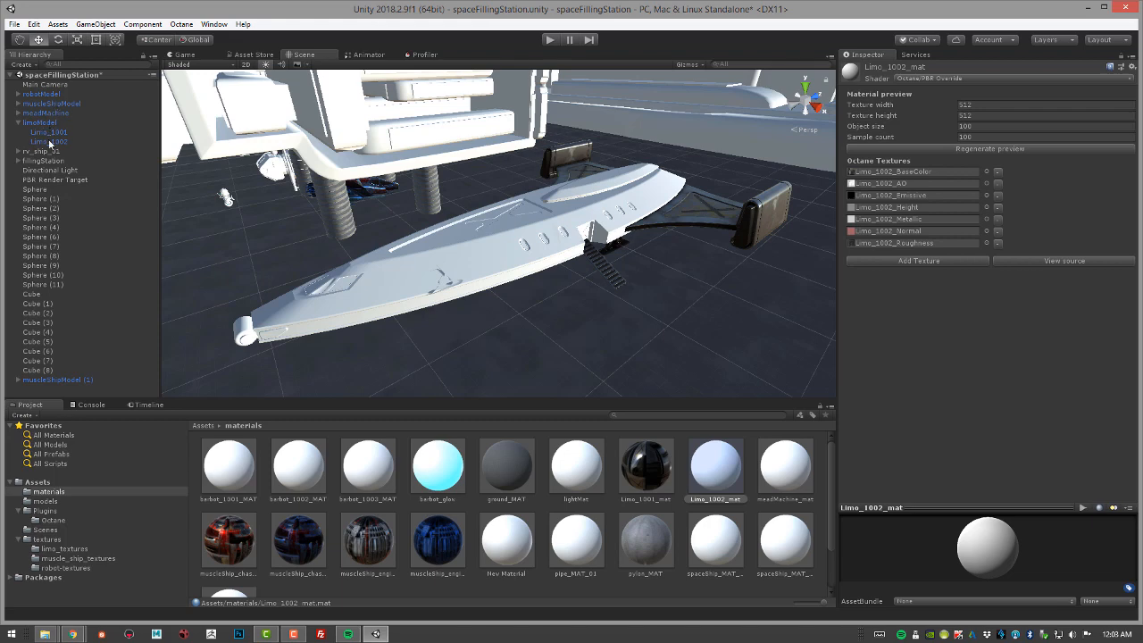
left_click(49, 179)
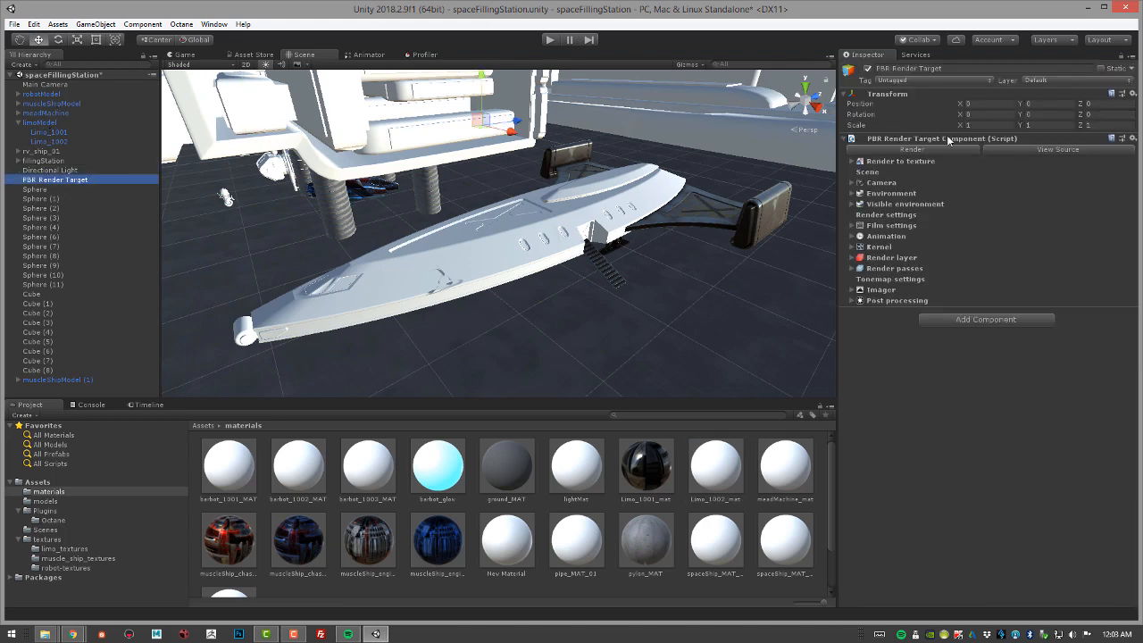
left_click(912, 150)
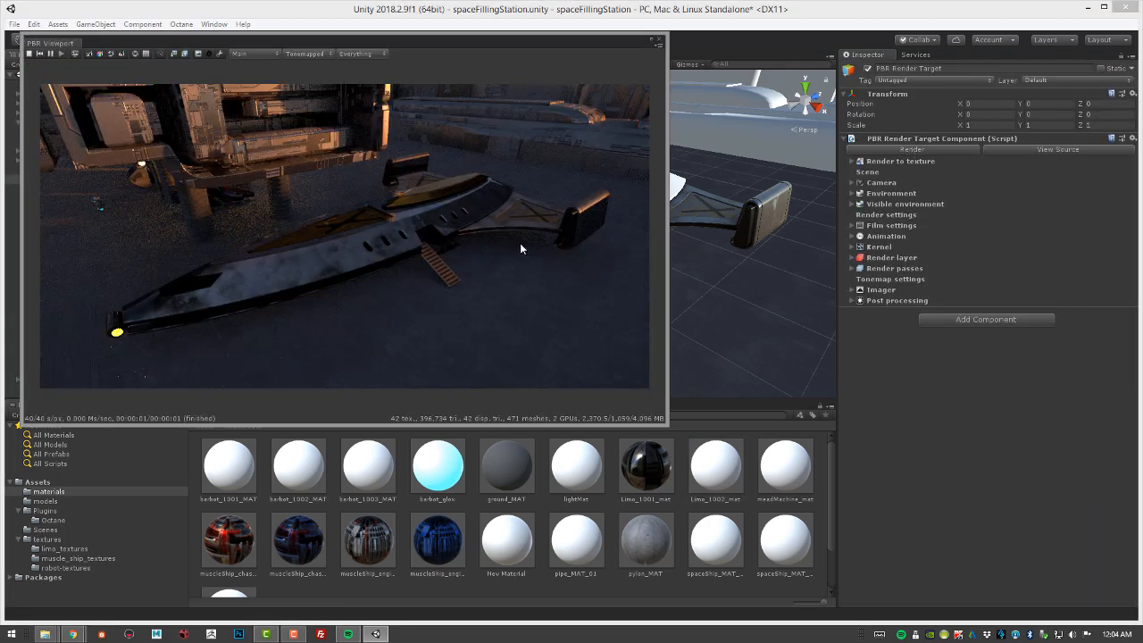
Step: Inspect the limo ship's nose, hull and rear wing materials in the PBR Viewport render
left_click_drag(343, 256, 394, 290)
middle_click_drag(712, 289, 773, 242, "alt")
mouse_move(761, 275)
left_mouse_down("alt")
mouse_move(749, 272)
mouse_move(779, 272)
left_mouse_up("alt")
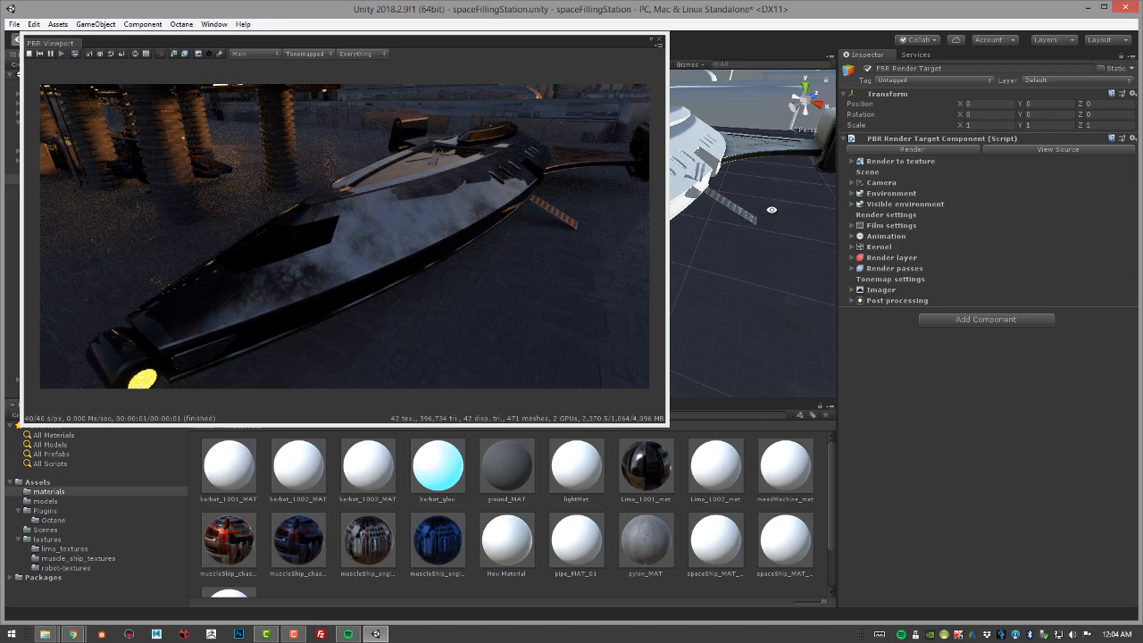
left_click_drag(772, 210, 695, 230, "alt")
middle_click_drag(695, 230, 646, 256, "alt")
left_click_drag(646, 255, 744, 296, "alt")
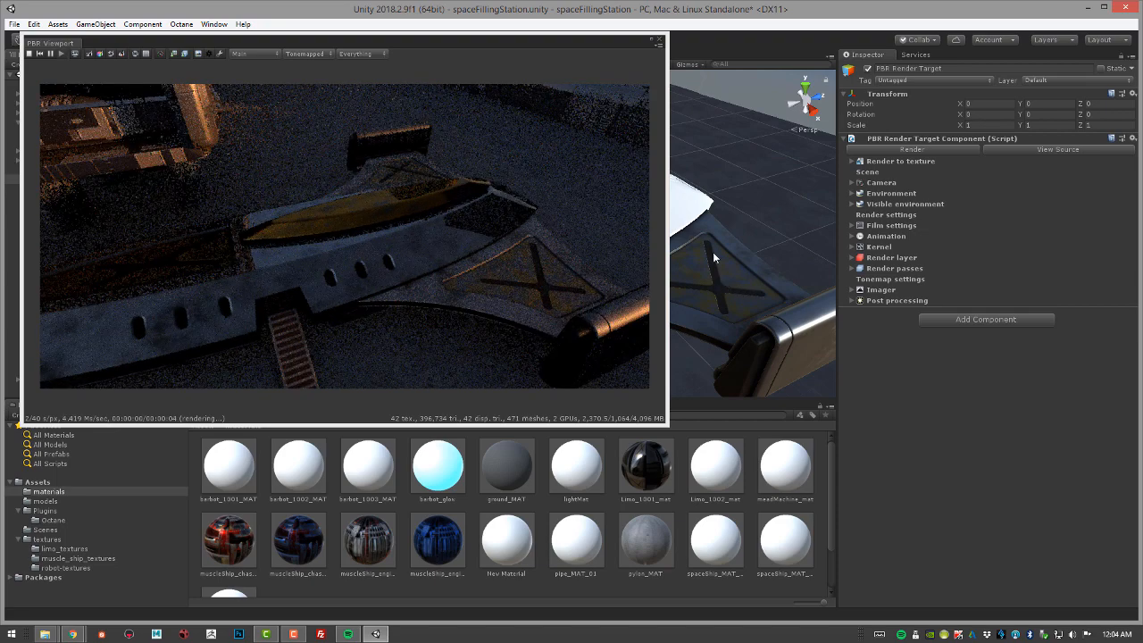
Step: Switch Limo_1001_mat to the Octane/PBR Override shader, with its AO, BaseColor, Height, Metallic and Normal maps plus barBot_02_1001_Roughness as textures
left_click(651, 484)
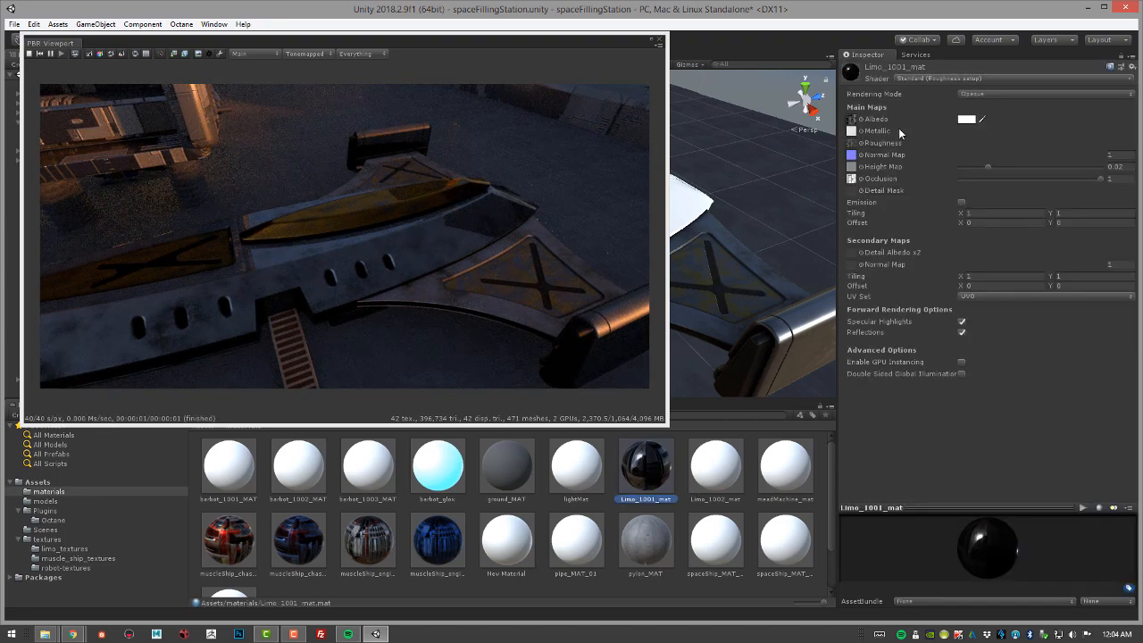
left_click(931, 76)
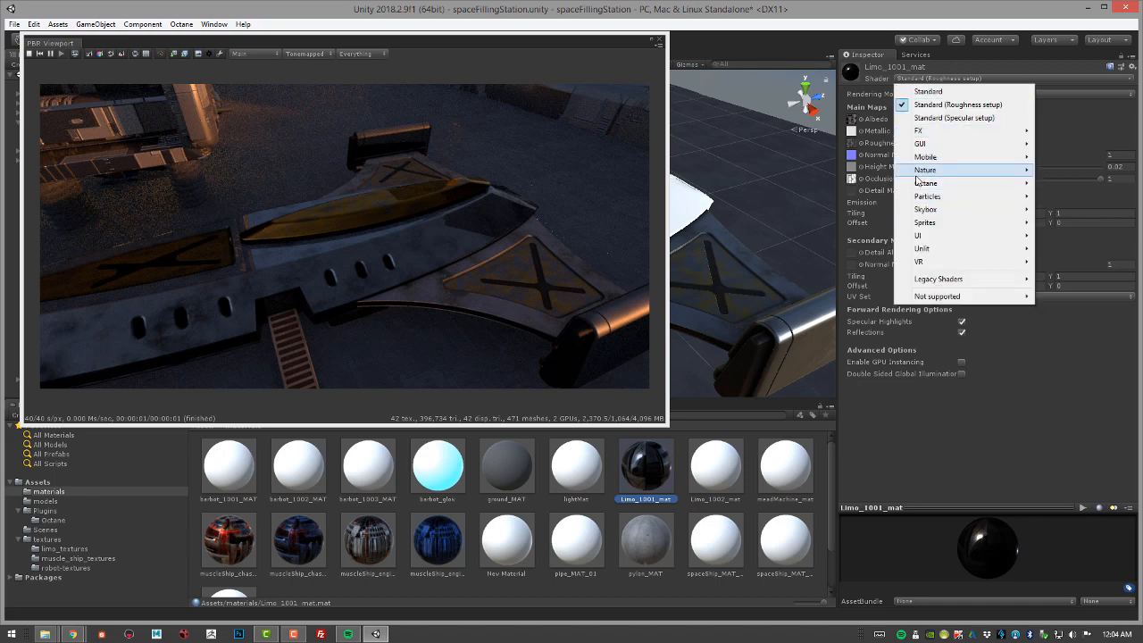
mouse_move(917, 183)
left_click(847, 195)
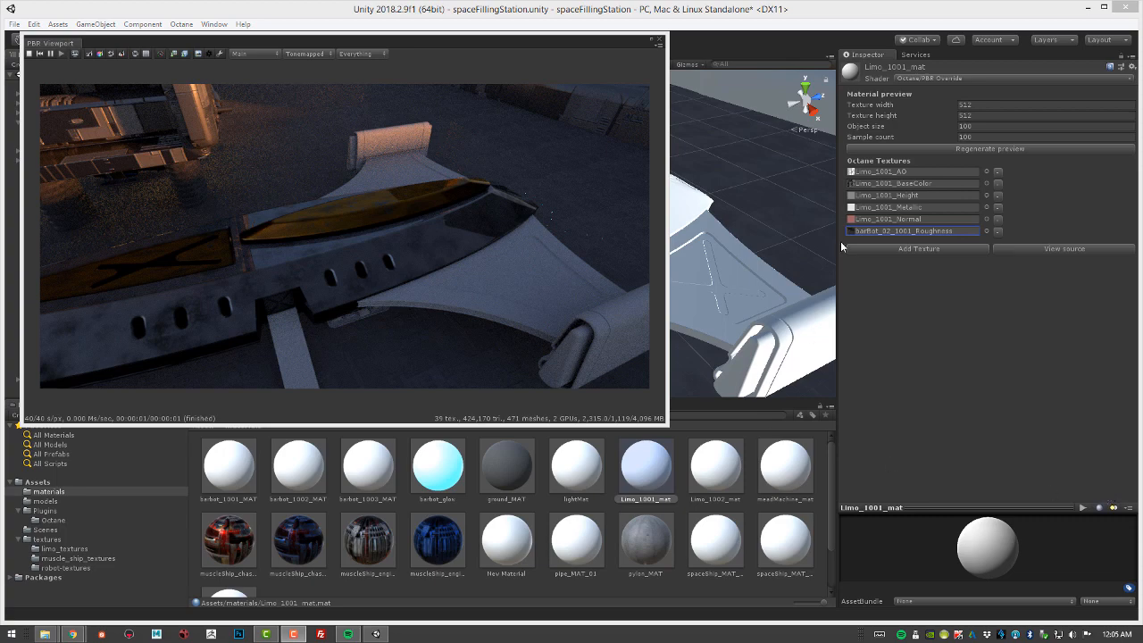
Step: Open Limo_1001_mat's source node graph and place the Material out node below the middle of the texture row
left_click(1088, 251)
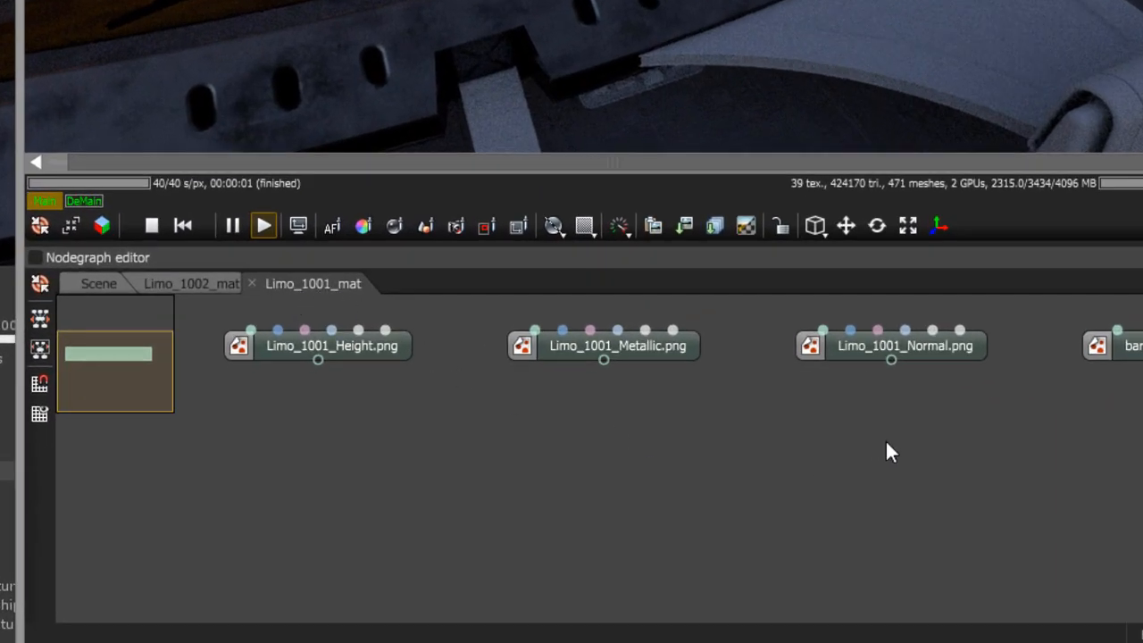
middle_click_drag(844, 441, 420, 473)
scroll(665, 459, "down", 2)
middle_click_drag(569, 490, 876, 435)
left_click_drag(348, 354, 934, 438)
middle_click_drag(935, 439, 672, 509)
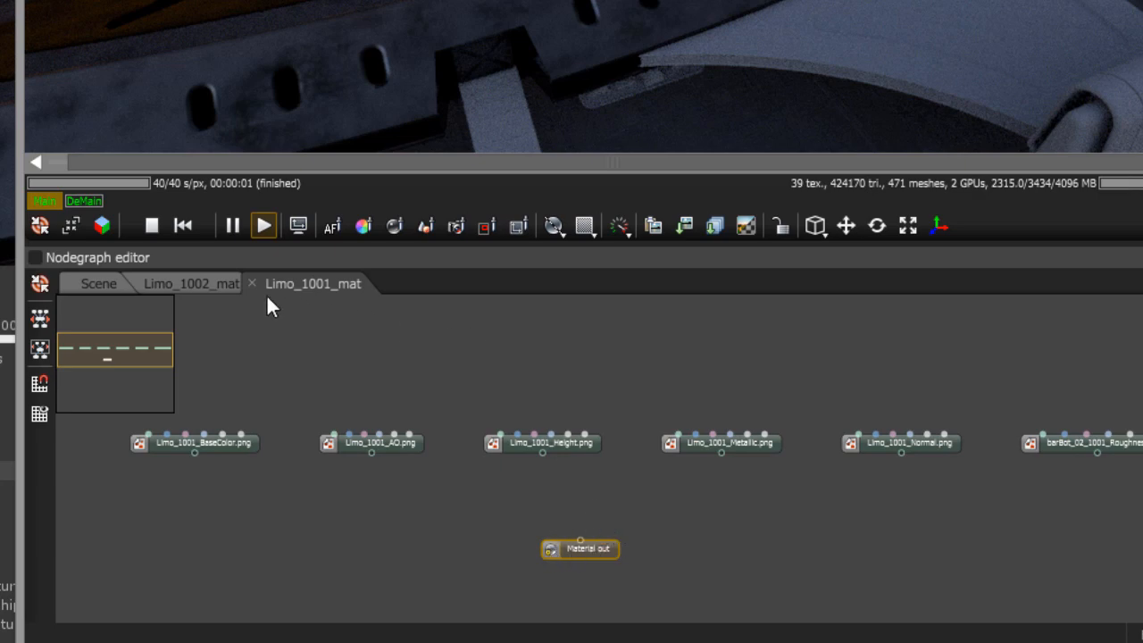
Step: In the Limo_1002_mat graph, space Material out and Universal material further apart and move the Limo_1002_Normal node lower
left_click(211, 297)
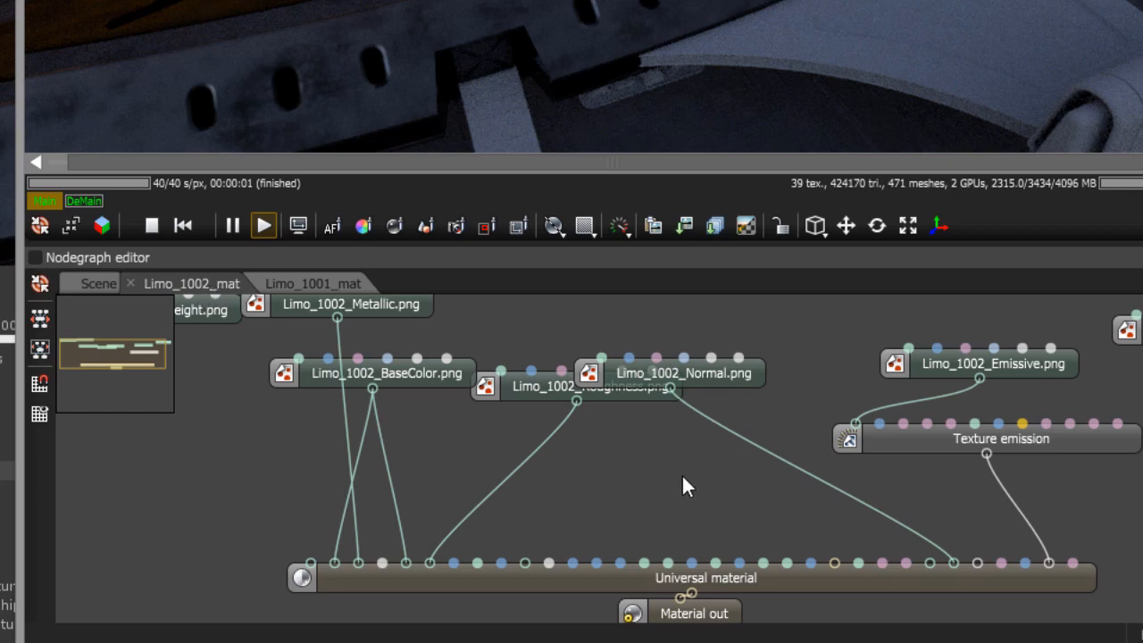
left_click_drag(681, 473, 651, 375)
left_click_drag(699, 541, 712, 610)
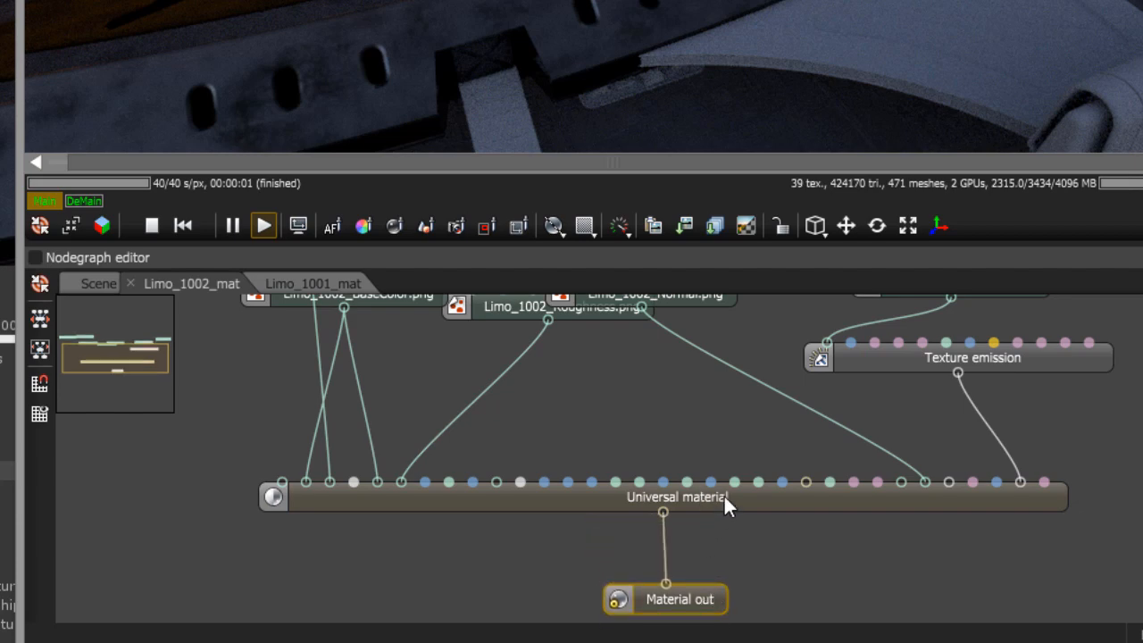
left_click_drag(728, 496, 731, 446)
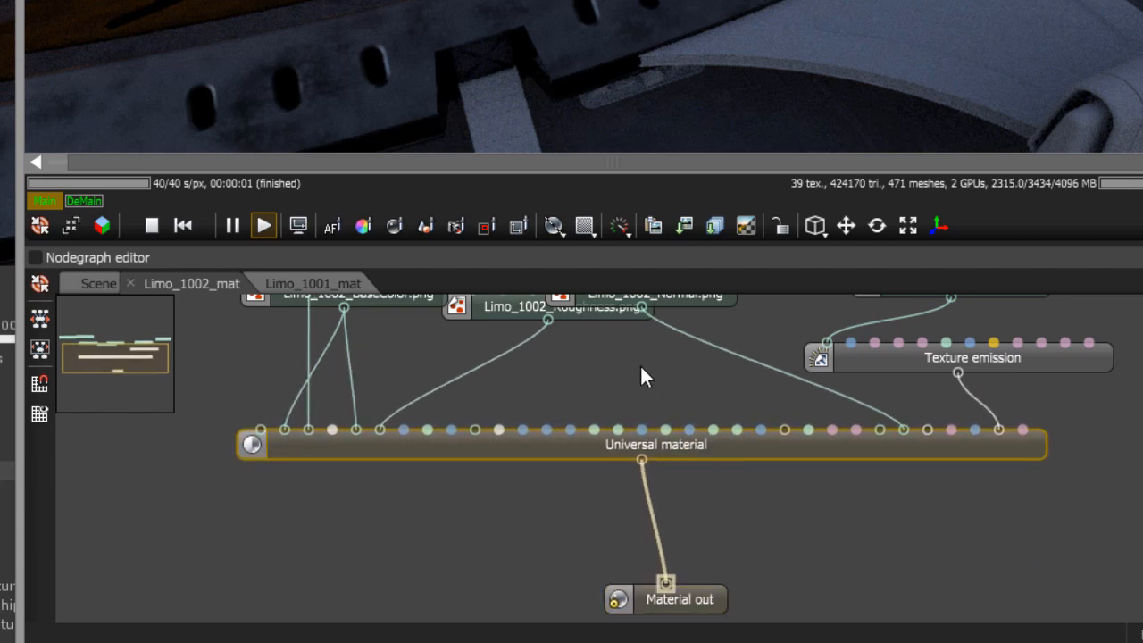
left_click_drag(641, 368, 650, 417)
left_click_drag(677, 337, 710, 425)
Step: Shift the Limo_1002 BaseColor, Roughness and Normal nodes apart in the Limo_1002_mat graph and close the PBR Viewport
left_click(308, 286)
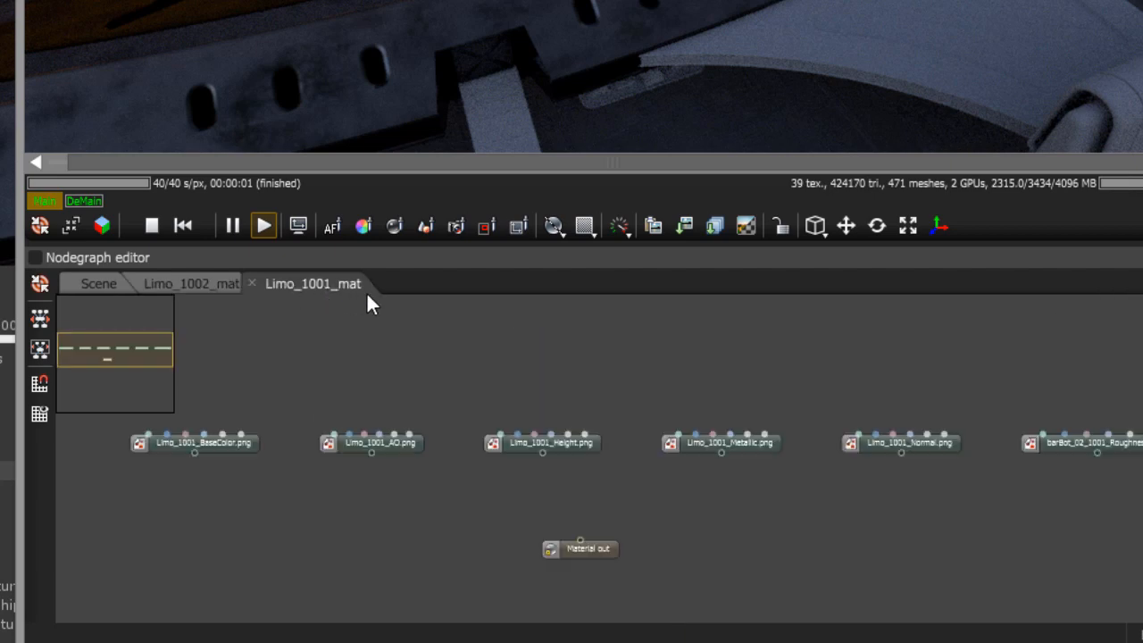
left_click(212, 283)
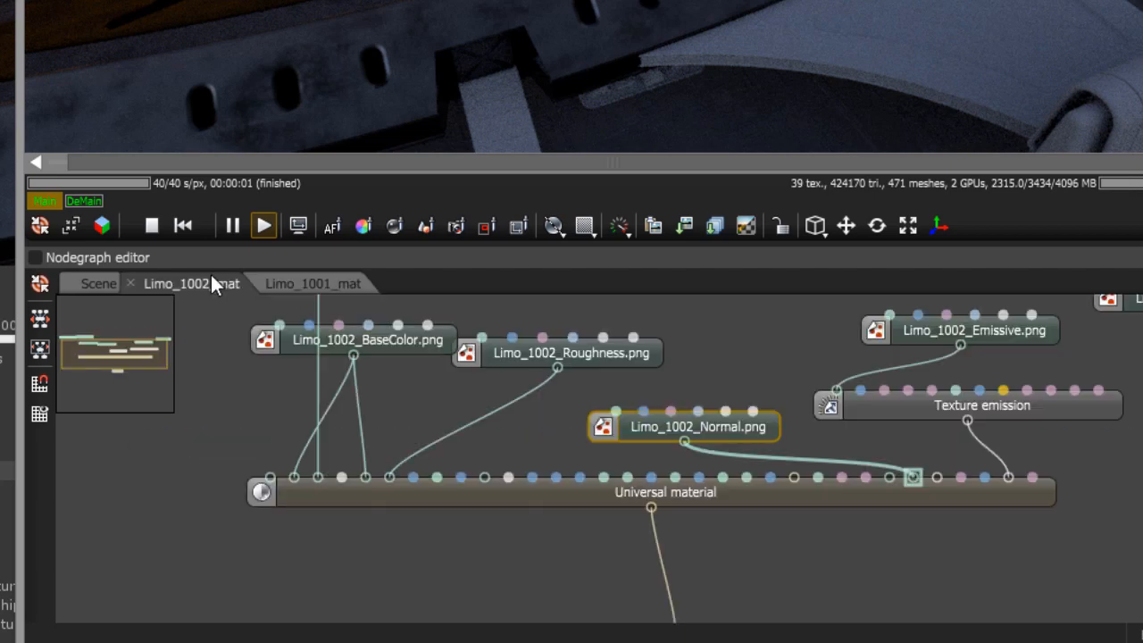
left_click_drag(434, 341, 405, 340)
left_click_drag(517, 353, 484, 325)
left_click_drag(654, 434, 608, 431)
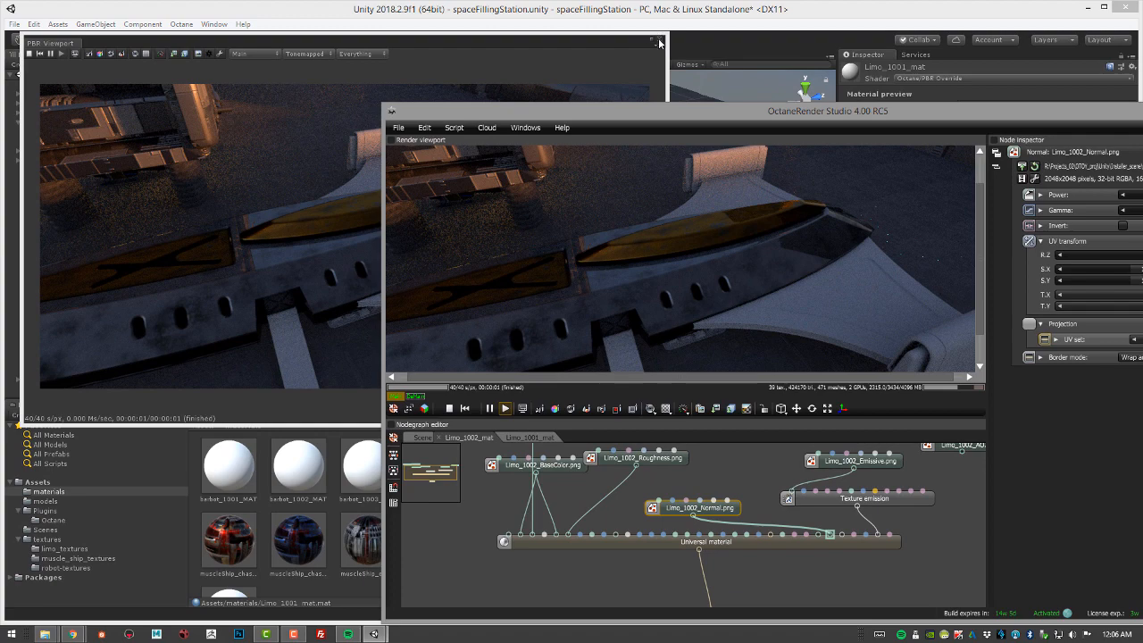
left_click(660, 42)
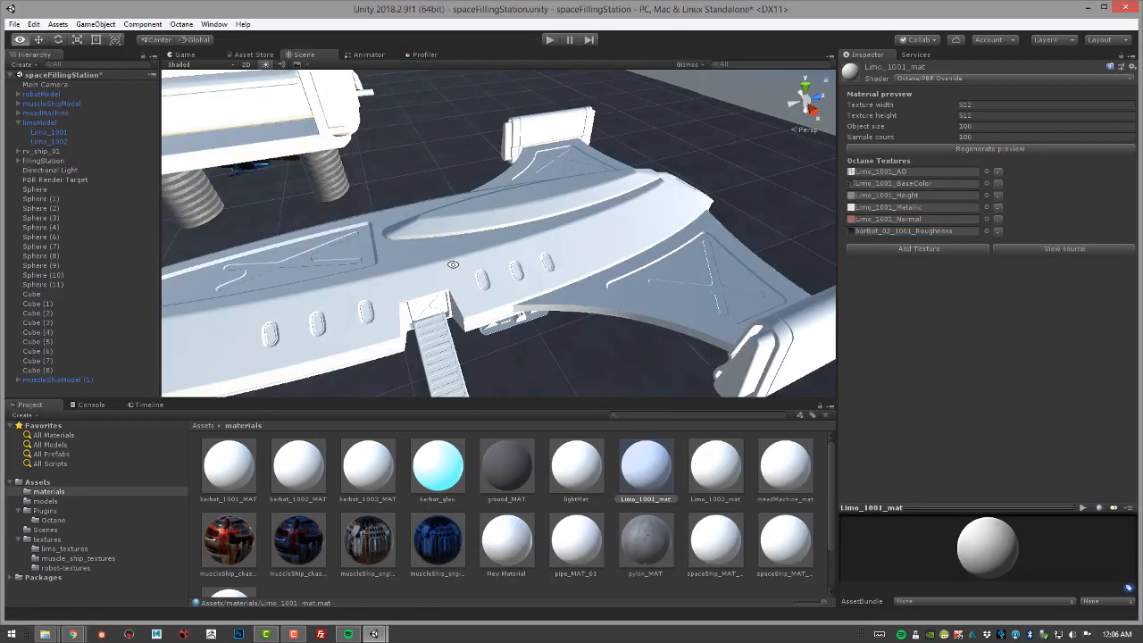
Step: Frame the whole limo ship in the Unity scene, switch to OctaneRender Studio and enlarge its window
left_click_drag(454, 265, 501, 252, "alt")
middle_click_drag(511, 237, 575, 175, "alt")
left_click_drag(576, 175, 559, 203, "alt")
middle_click_drag(560, 203, 538, 235, "alt")
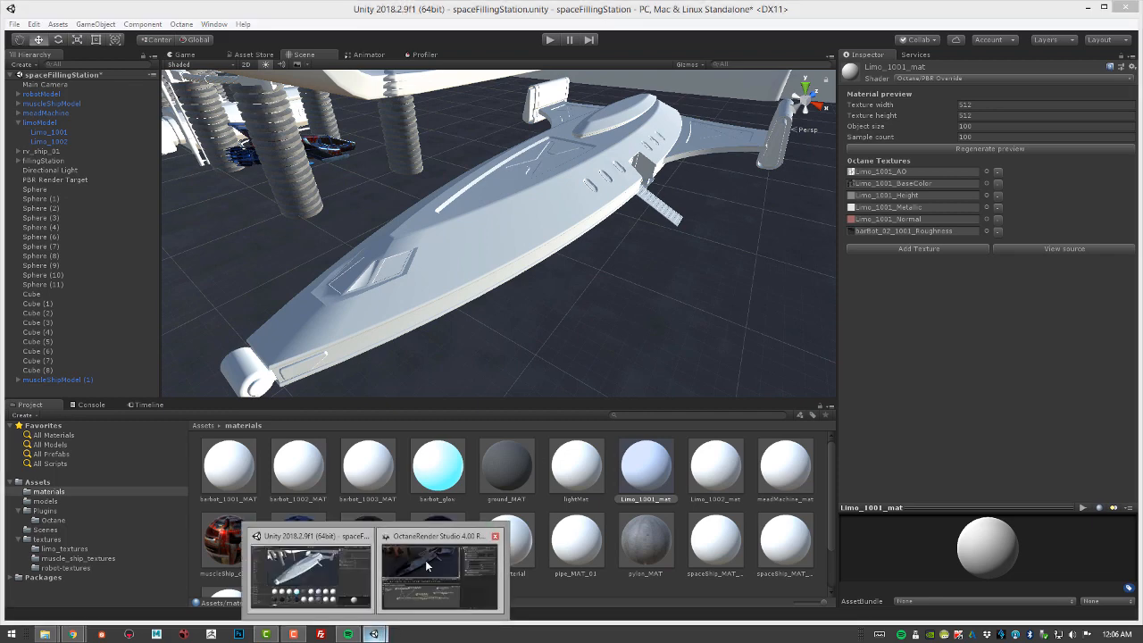
left_click(440, 565)
left_click_drag(682, 113, 402, 34)
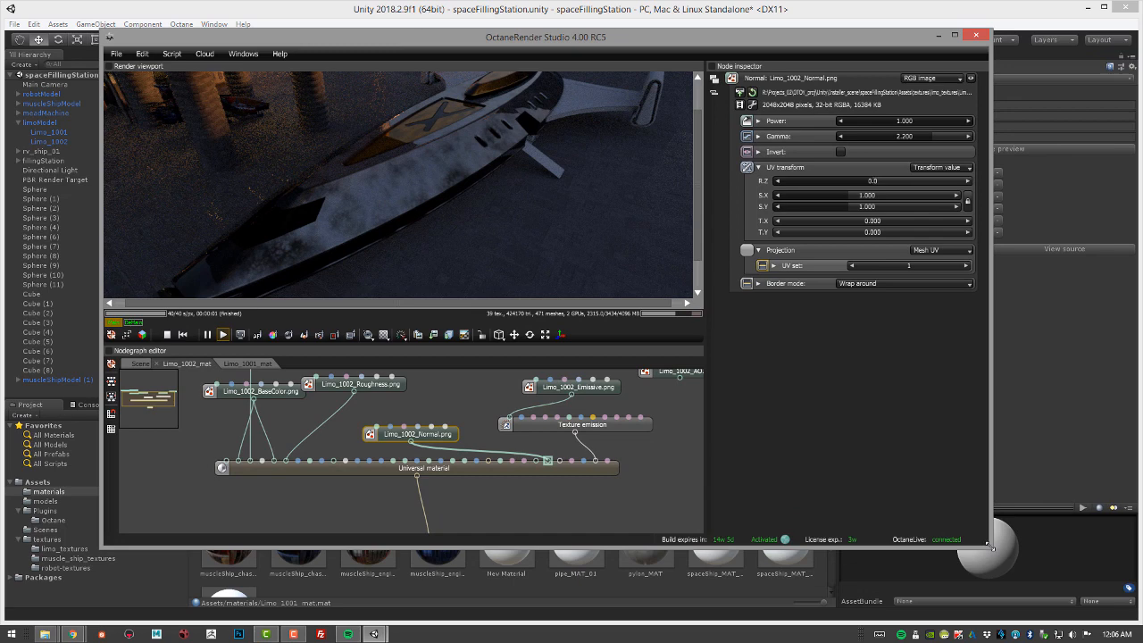
left_click_drag(995, 548, 978, 570)
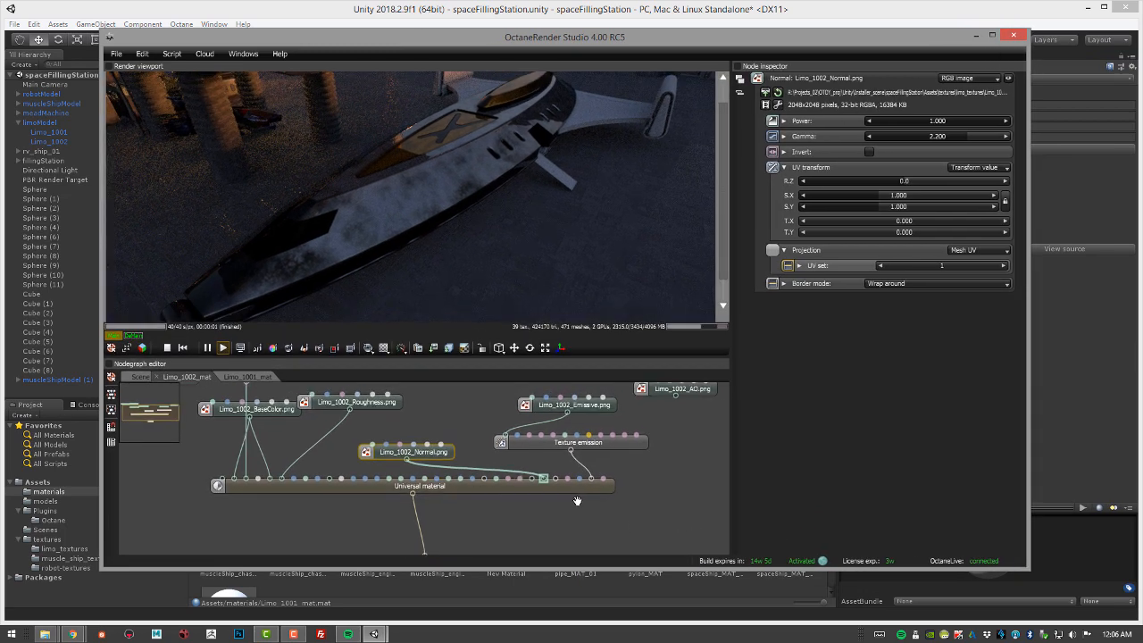
Step: Move the Material out node up close beneath the Universal material node in the Limo_1002_mat graph
left_click(580, 483)
middle_click_drag(550, 499, 541, 480)
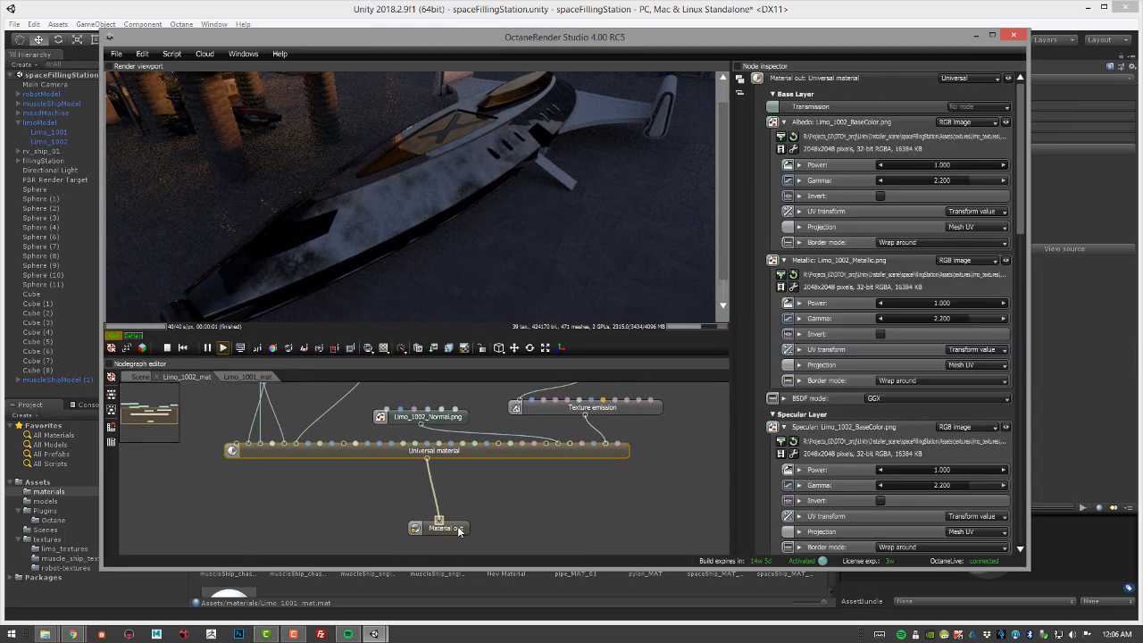
left_click_drag(458, 527, 446, 487)
middle_click_drag(507, 475, 499, 492)
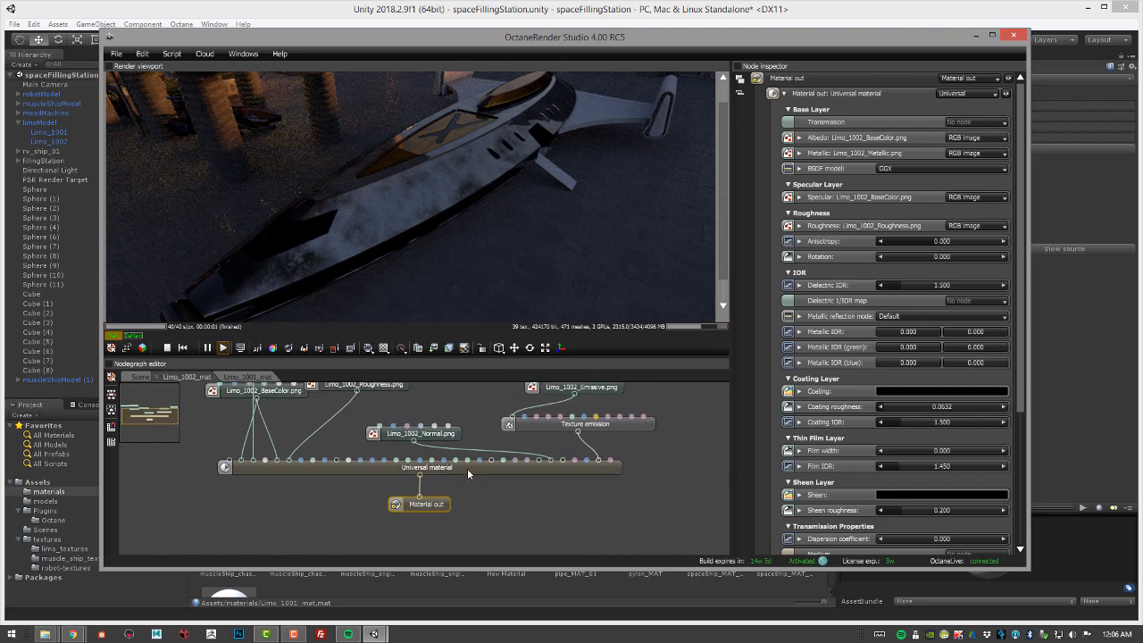
Step: Review the material types that can be added as nodes to the Limo_1002_mat graph
right_click(607, 476)
mouse_move(648, 285)
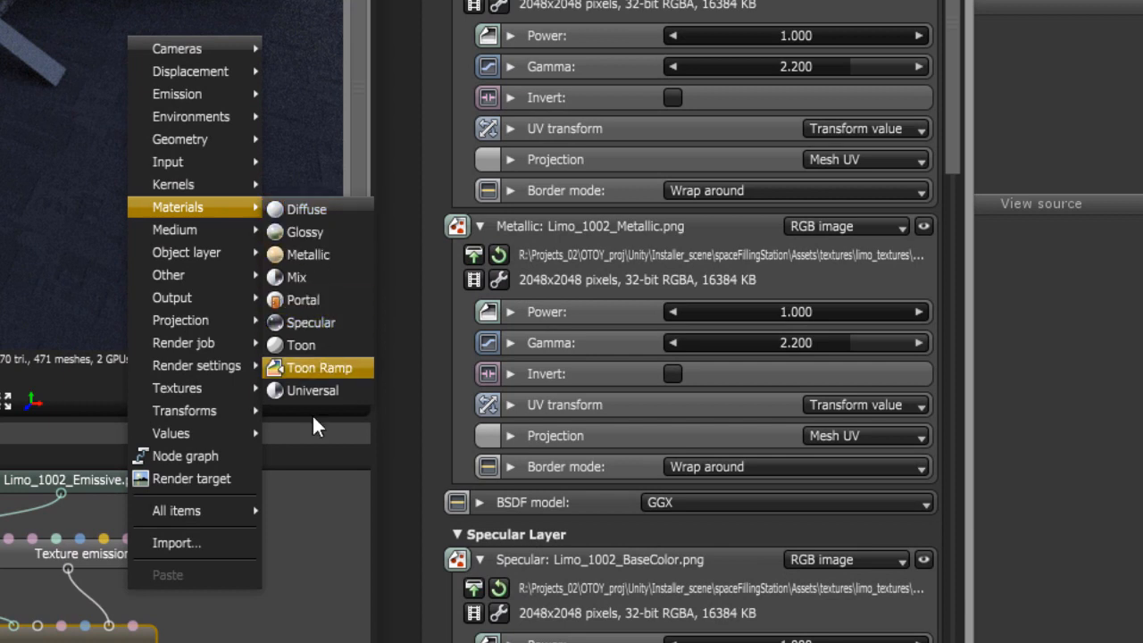
key("Escape")
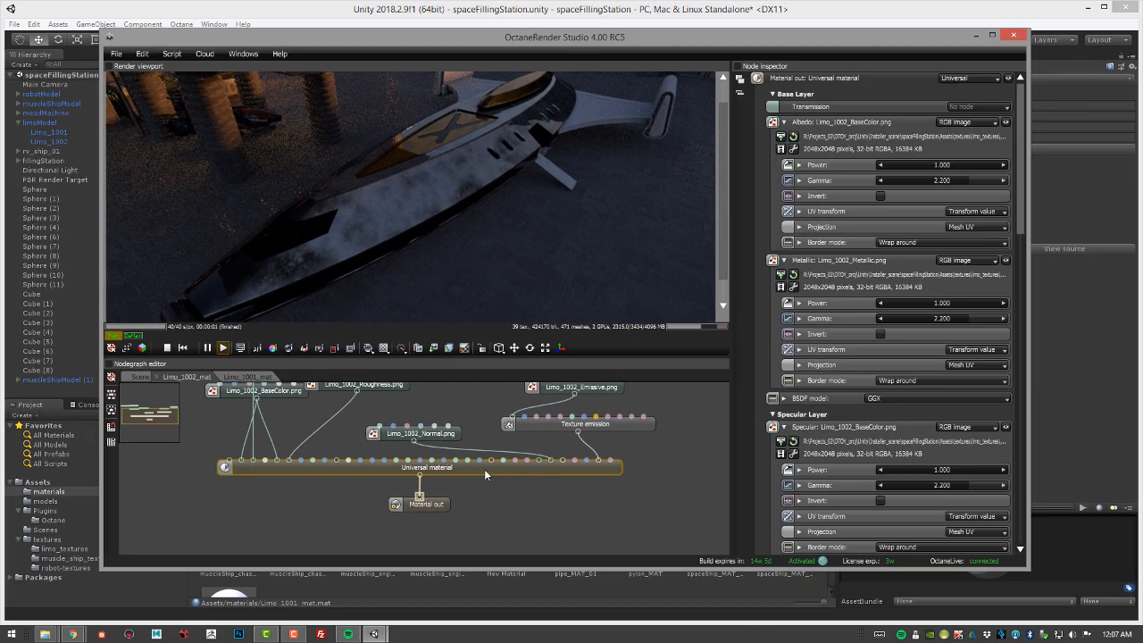
Step: Collapse the Albedo and Metallic texture settings of the Universal material and inspect the available BSDF models
left_click_drag(485, 469, 484, 473)
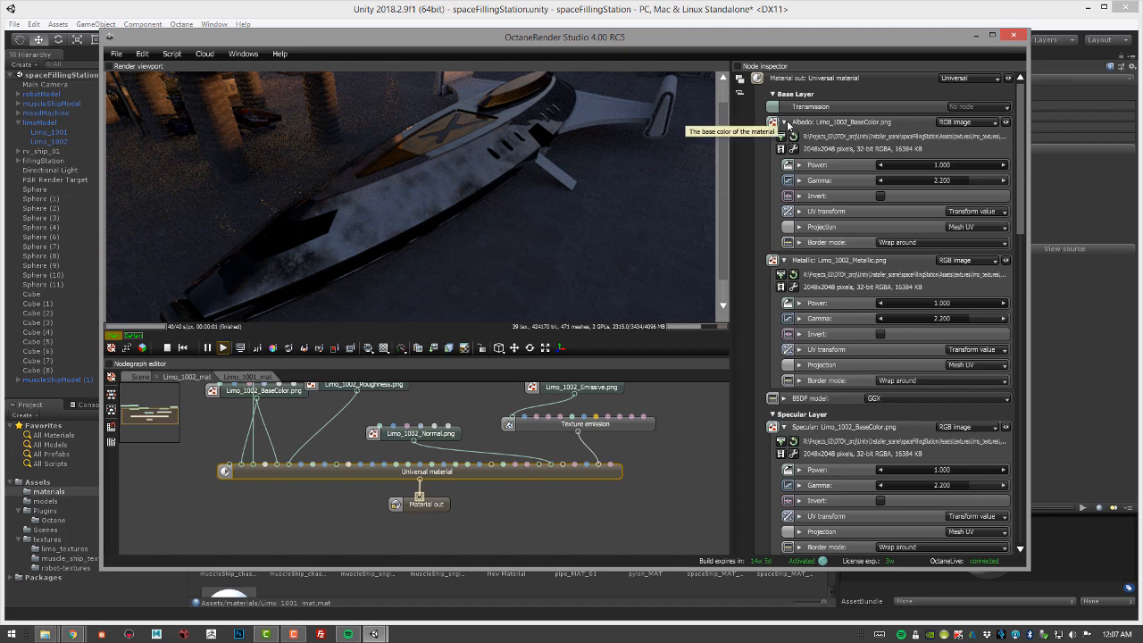
left_click(784, 122)
left_click(783, 138)
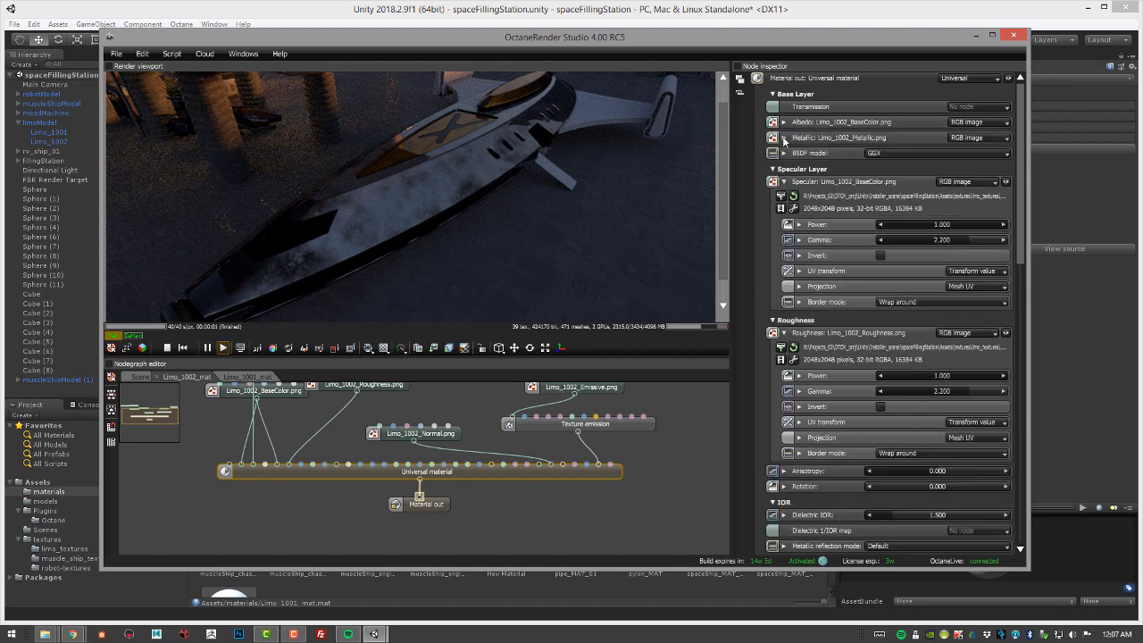
left_click(873, 153)
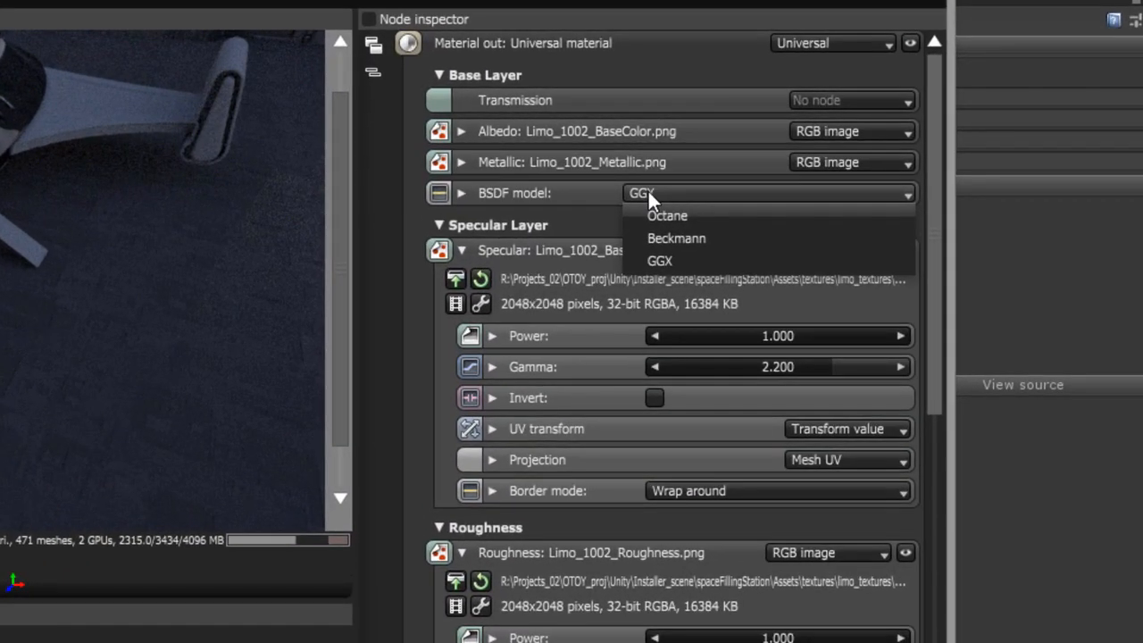
left_click(656, 192)
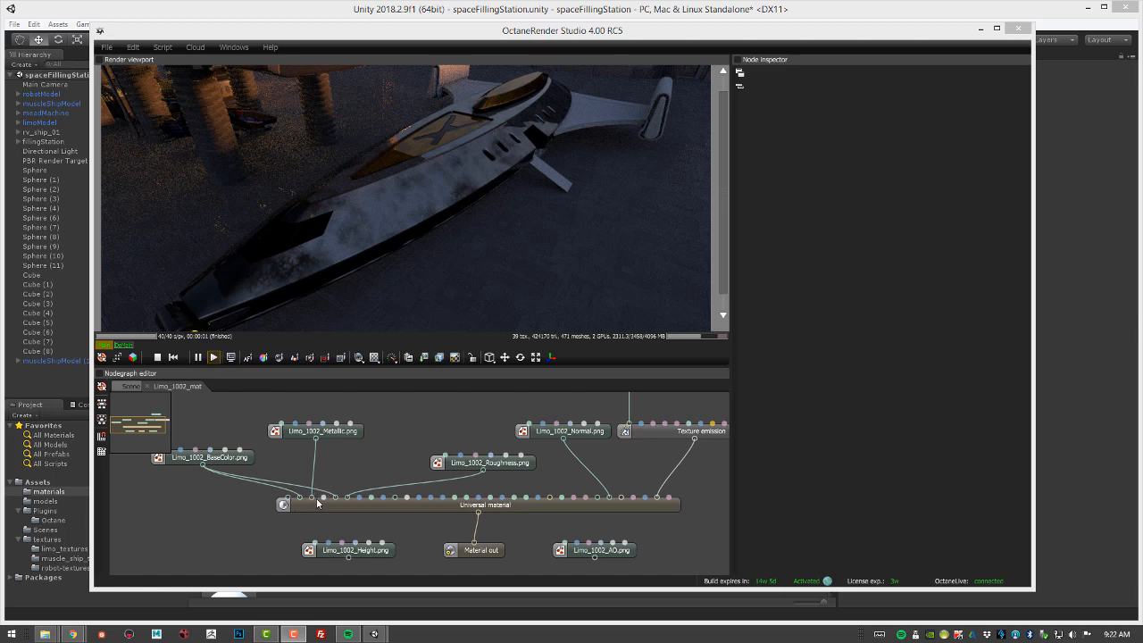
Step: Disconnect Limo_1002_Metallic from the Universal material's Metallic input and Limo_1002_BaseColor from its Specular input
left_click_drag(326, 437, 334, 431)
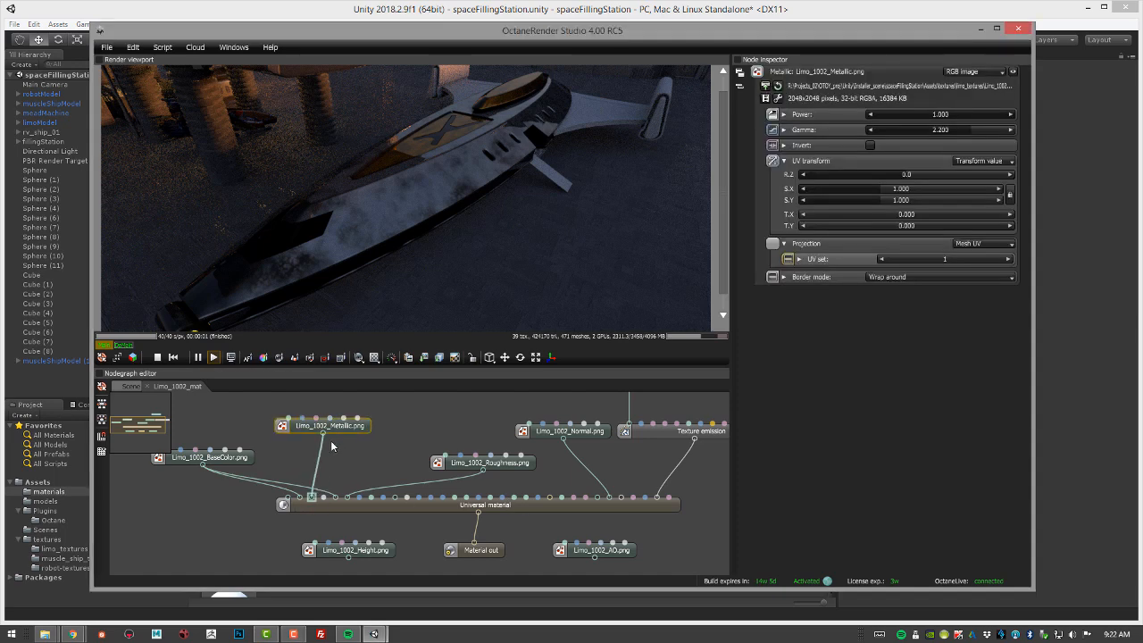
key("Delete")
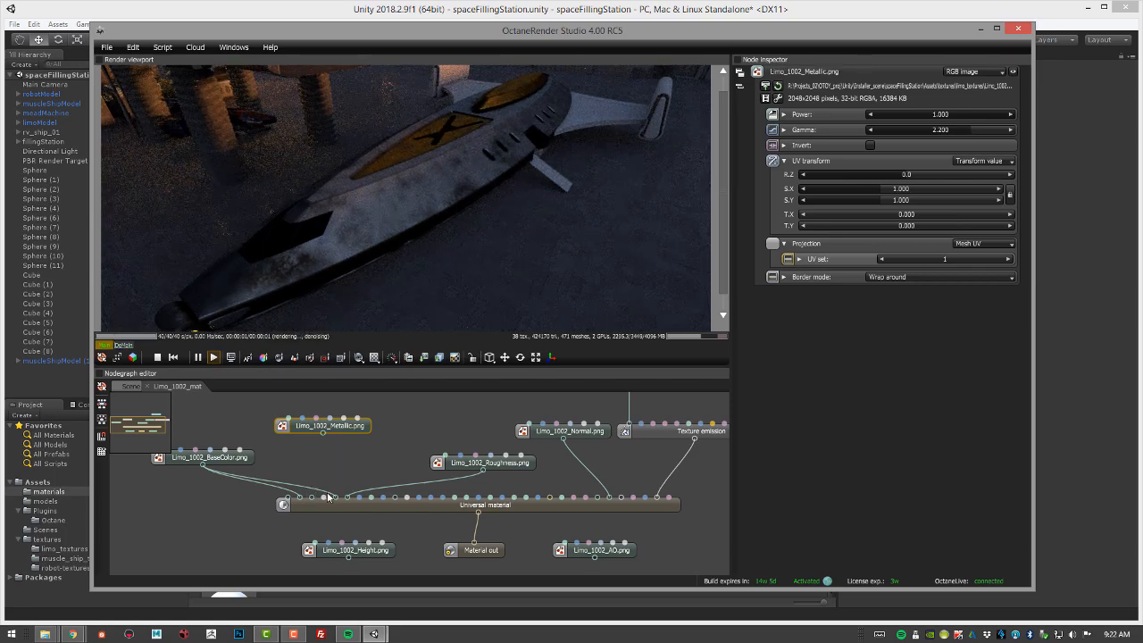
left_click_drag(334, 497, 344, 463)
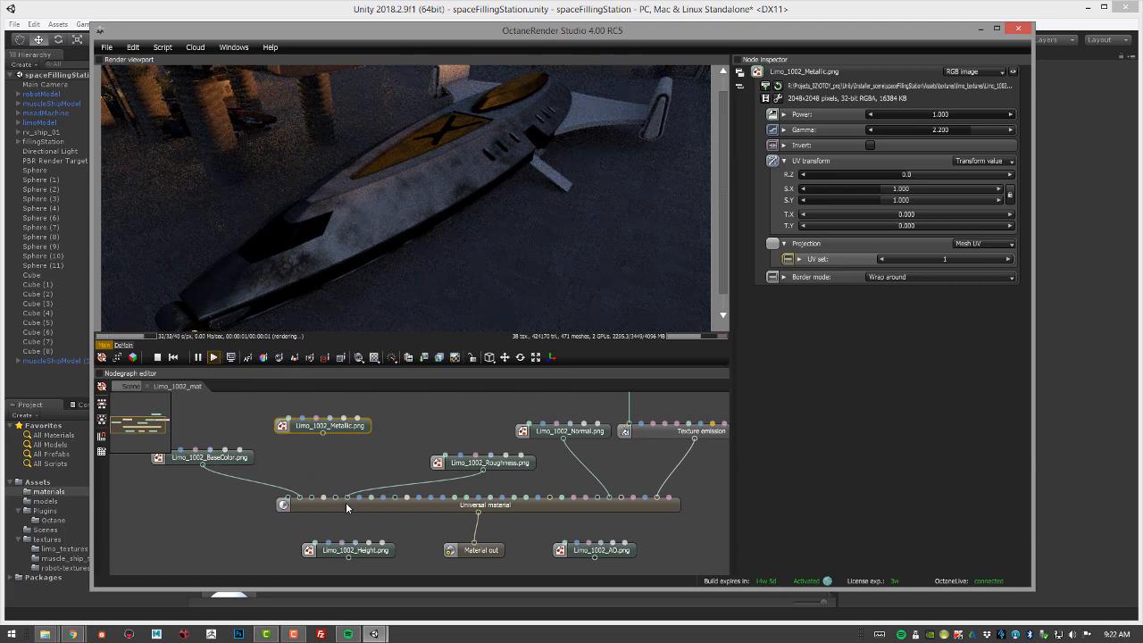
Step: Add a Greyscale color texture node above the Universal material and connect it to the Specular input
left_click(349, 505)
right_click(343, 462)
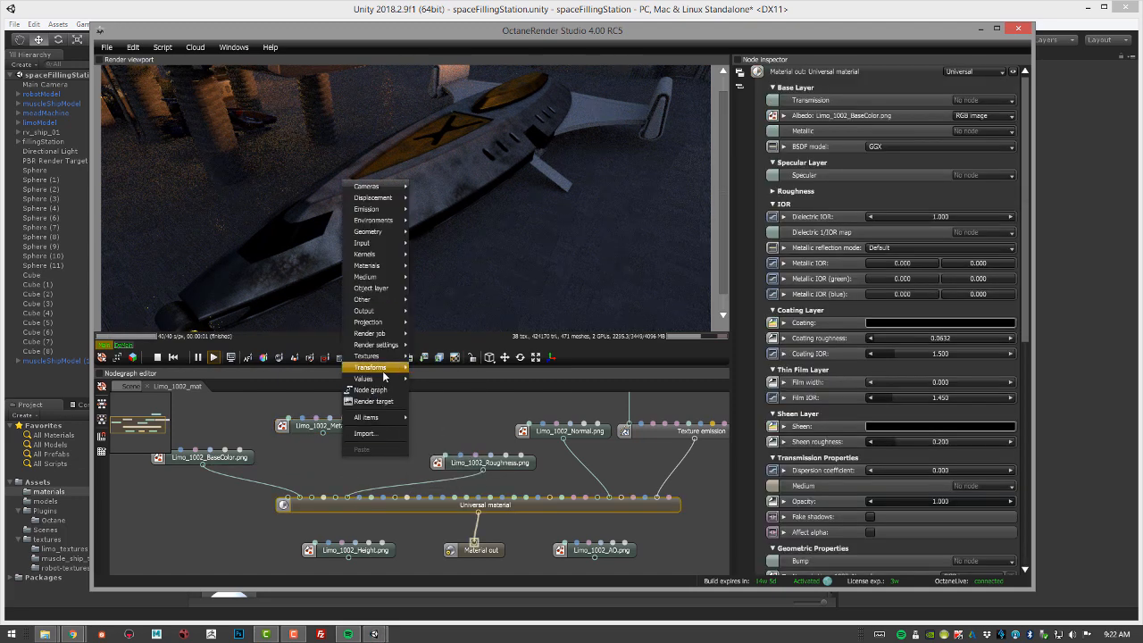
mouse_move(398, 356)
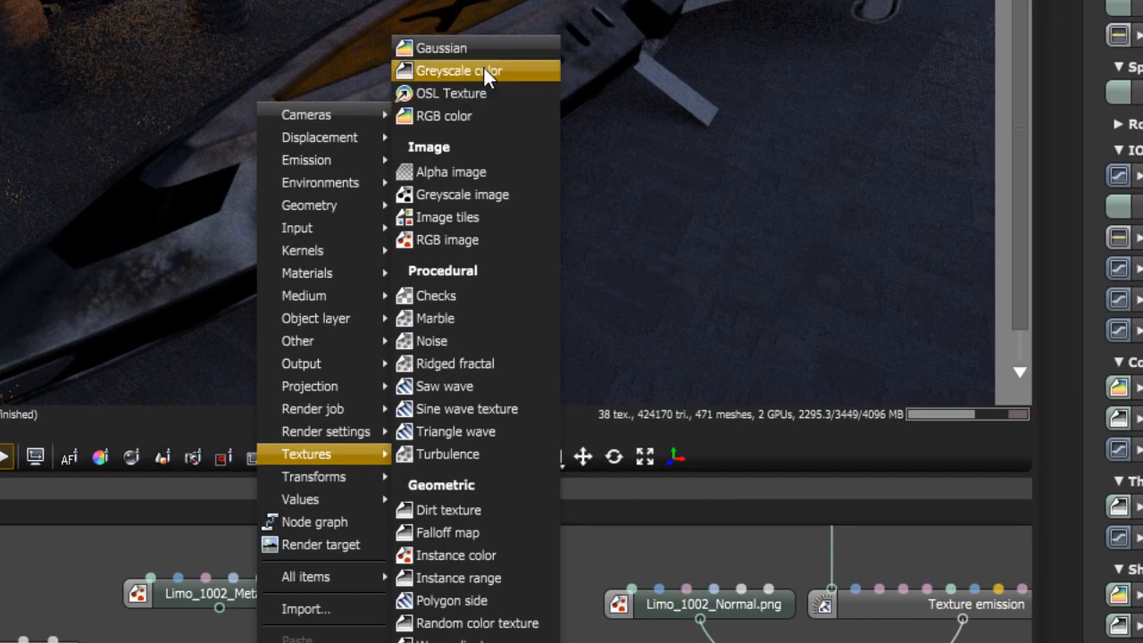
left_click(473, 112)
left_click_drag(281, 399, 249, 466)
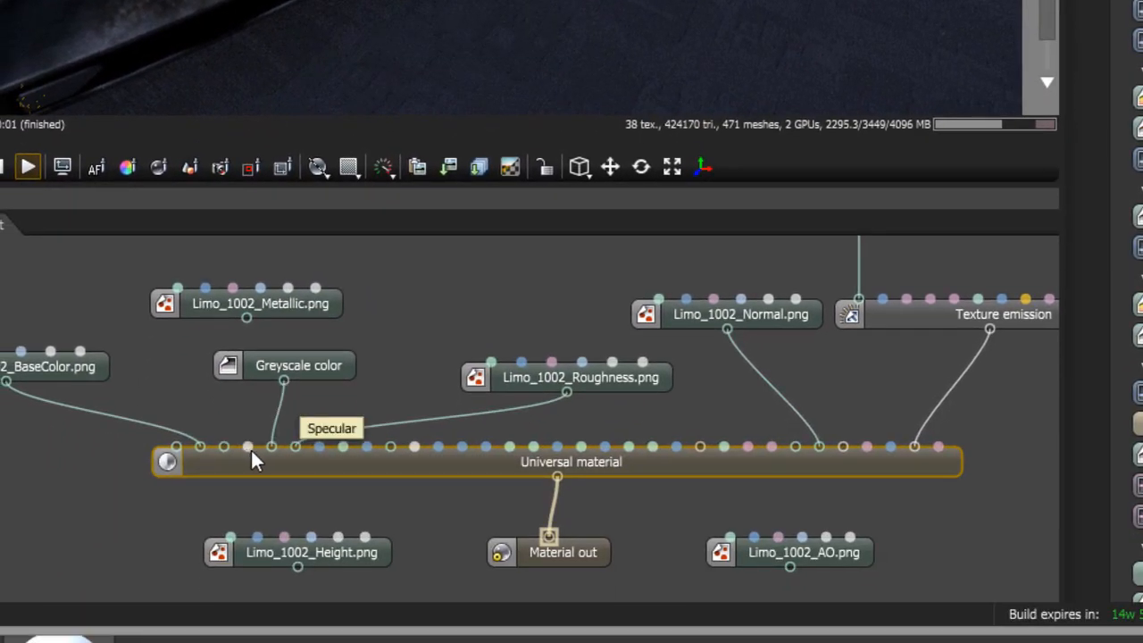
Step: Make room beside the Specular greyscale node and connect a second Greyscale color node to the Universal material's Metallic input
left_click_drag(345, 368, 448, 351)
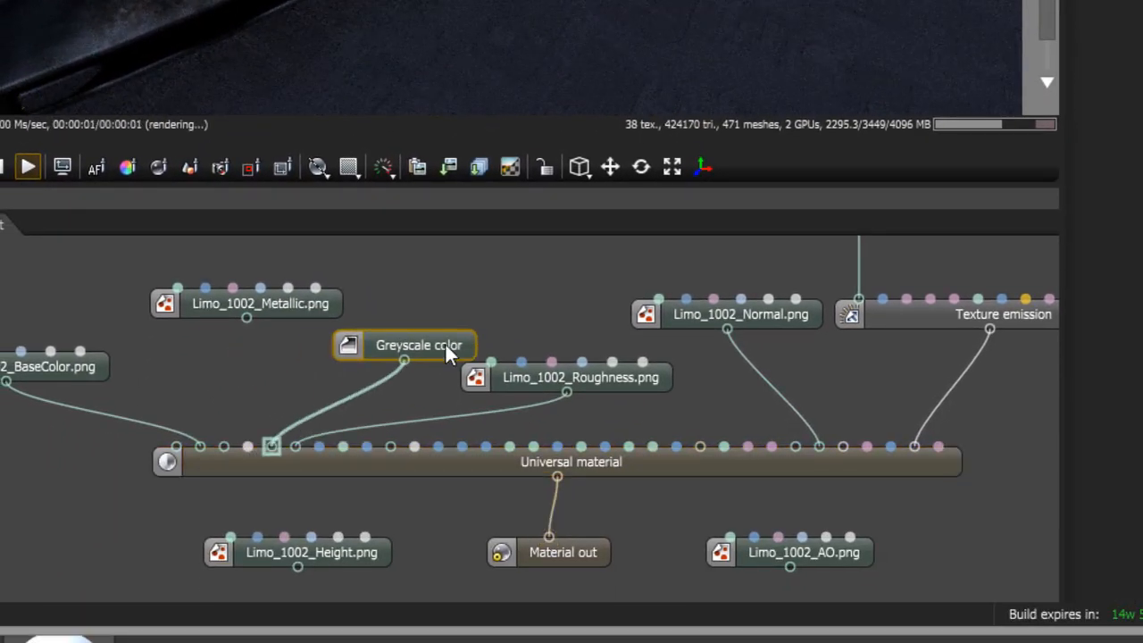
left_click_drag(261, 303, 187, 290)
right_click(245, 343)
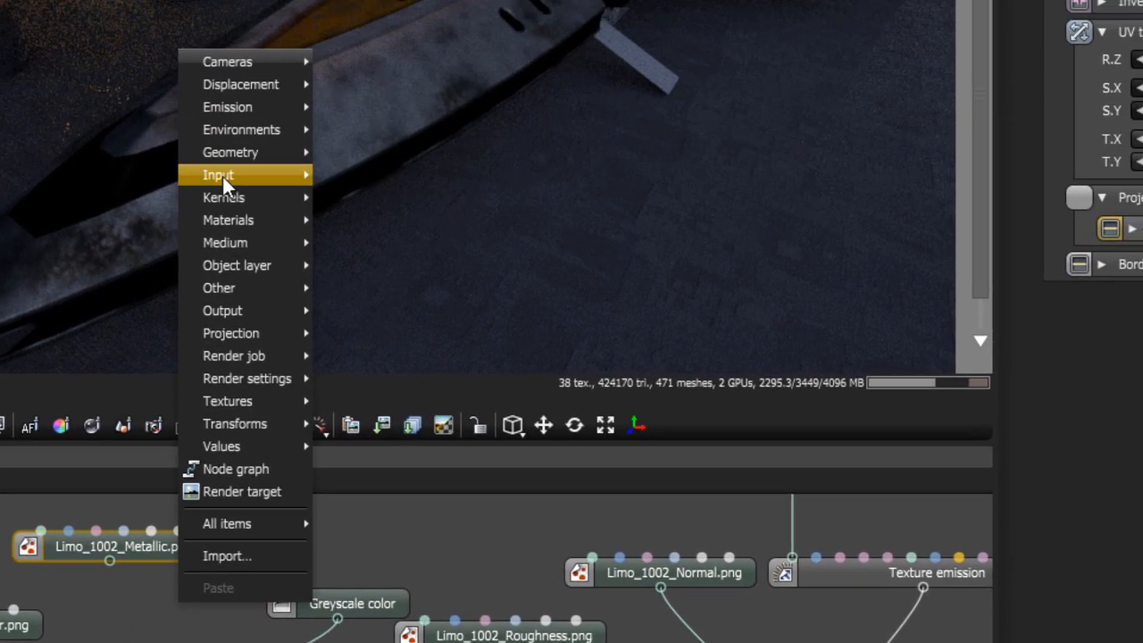
mouse_move(217, 401)
left_click(408, 57)
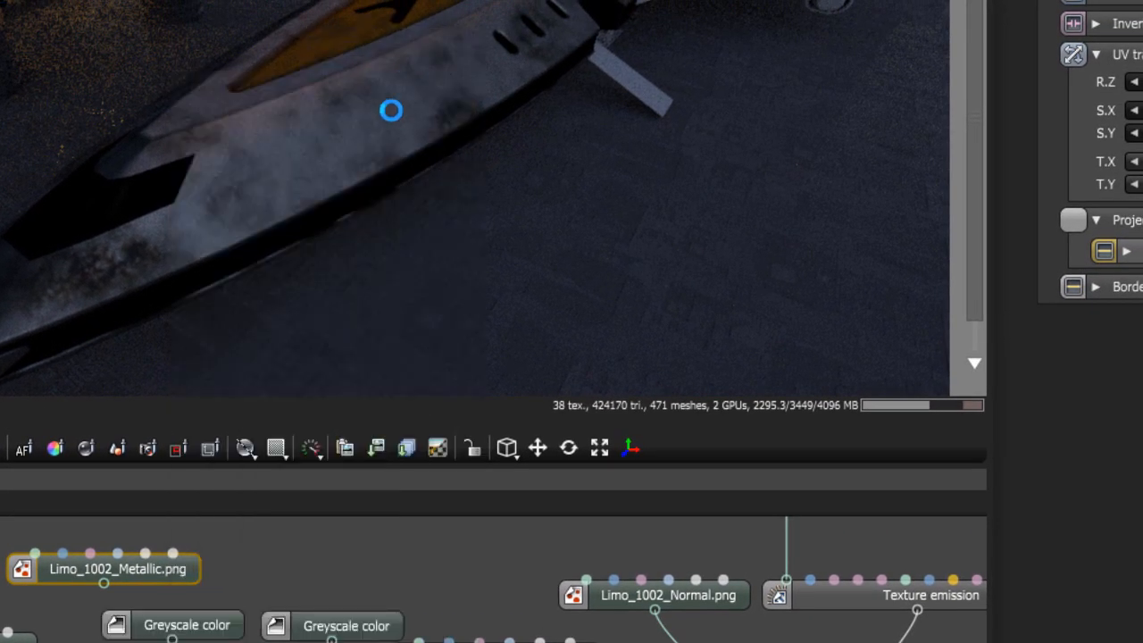
left_click(187, 625)
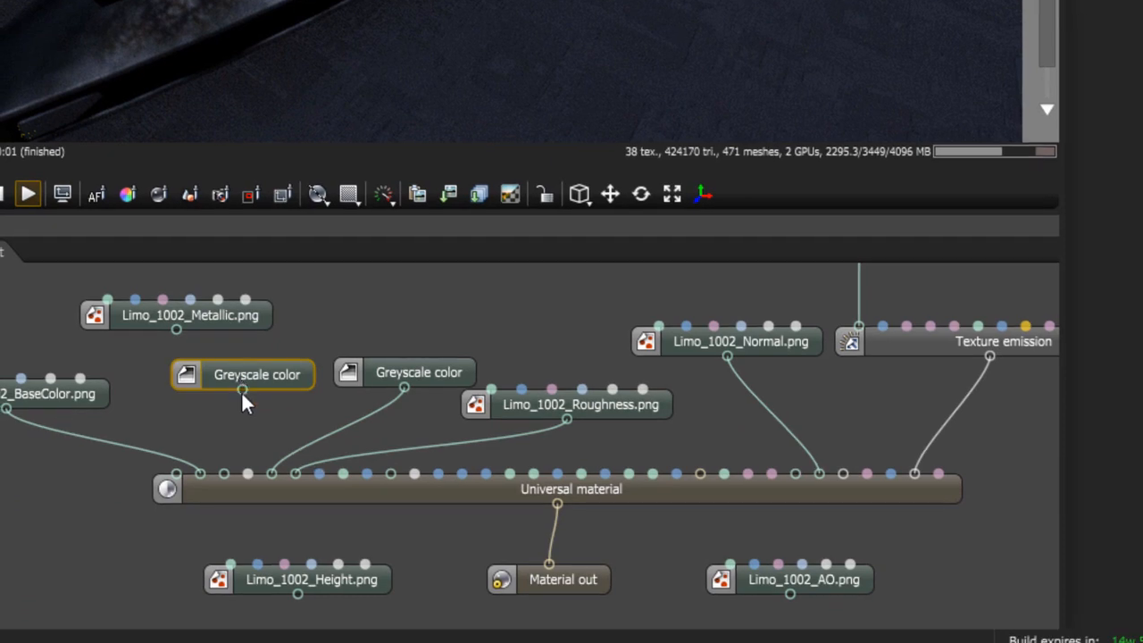
left_click_drag(242, 390, 223, 474)
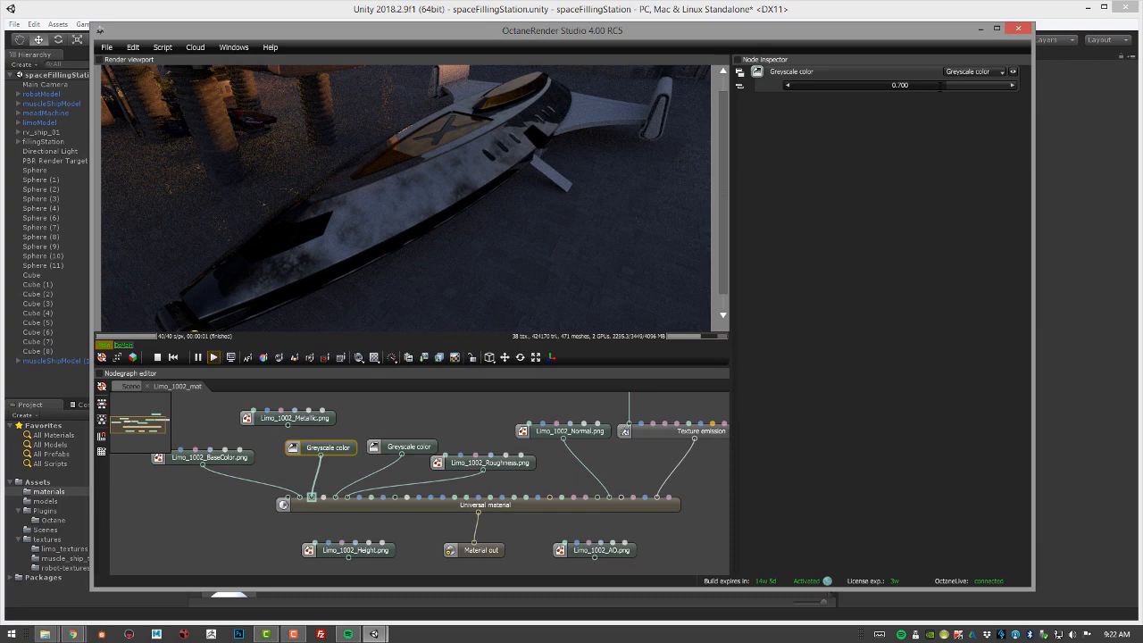
Step: Try the Metallic Greyscale color node at 1.000 and at 0.0050
left_click_drag(947, 85, 1022, 85)
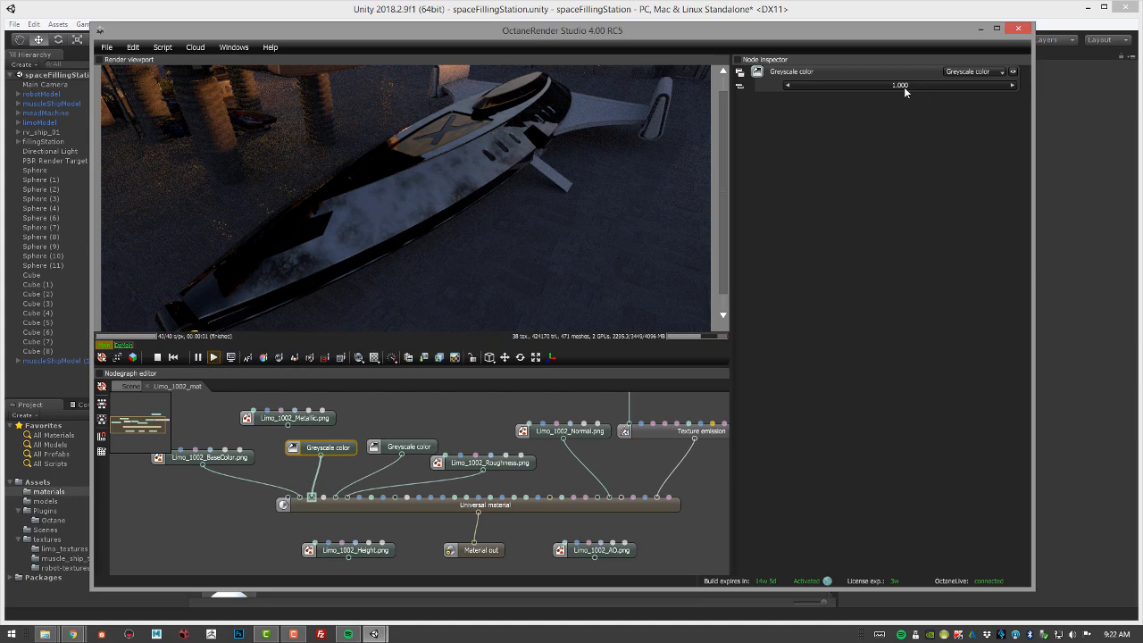
left_click_drag(904, 87, 785, 90)
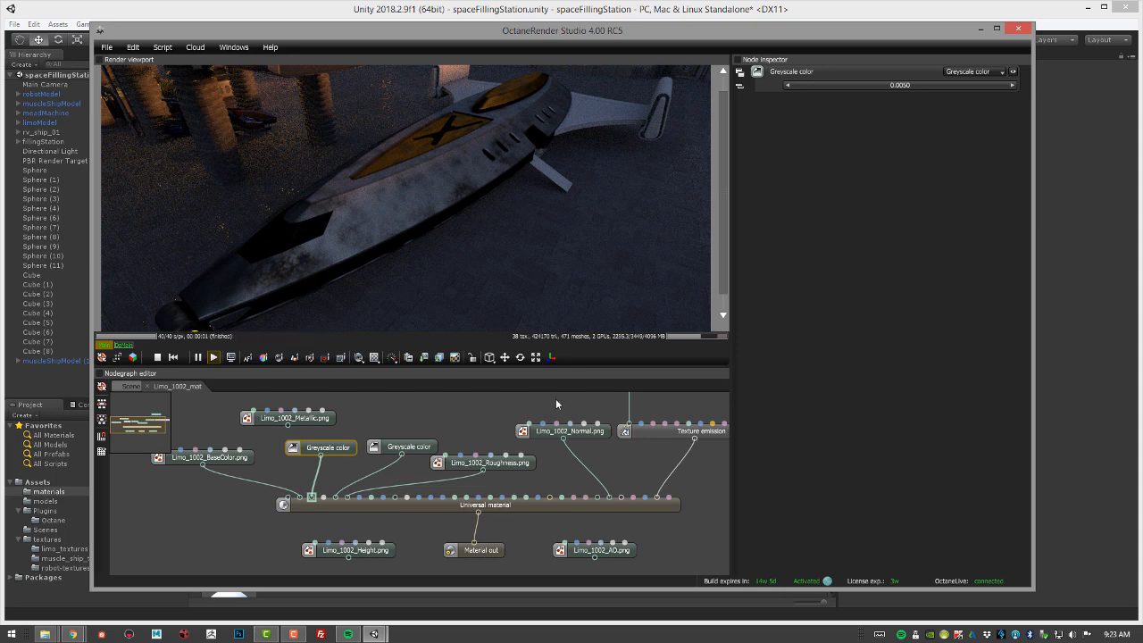
Step: Set the Universal material's Specular to 1.000 and its Dielectric IOR to 2.8
left_click(515, 504)
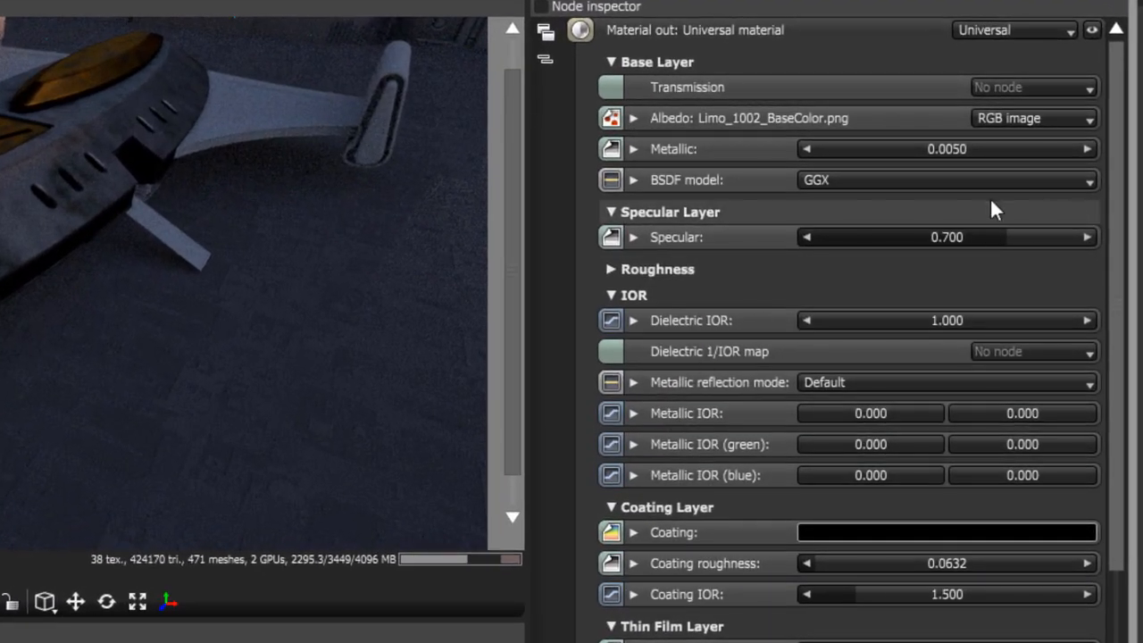
left_click_drag(1008, 237, 1091, 238)
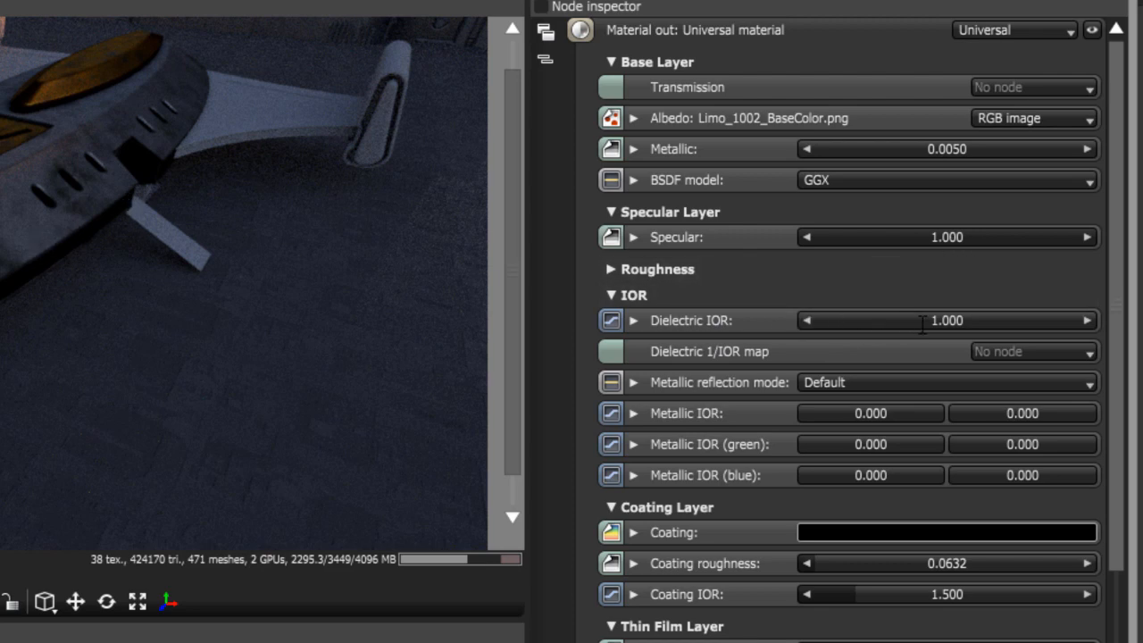
left_click(978, 321)
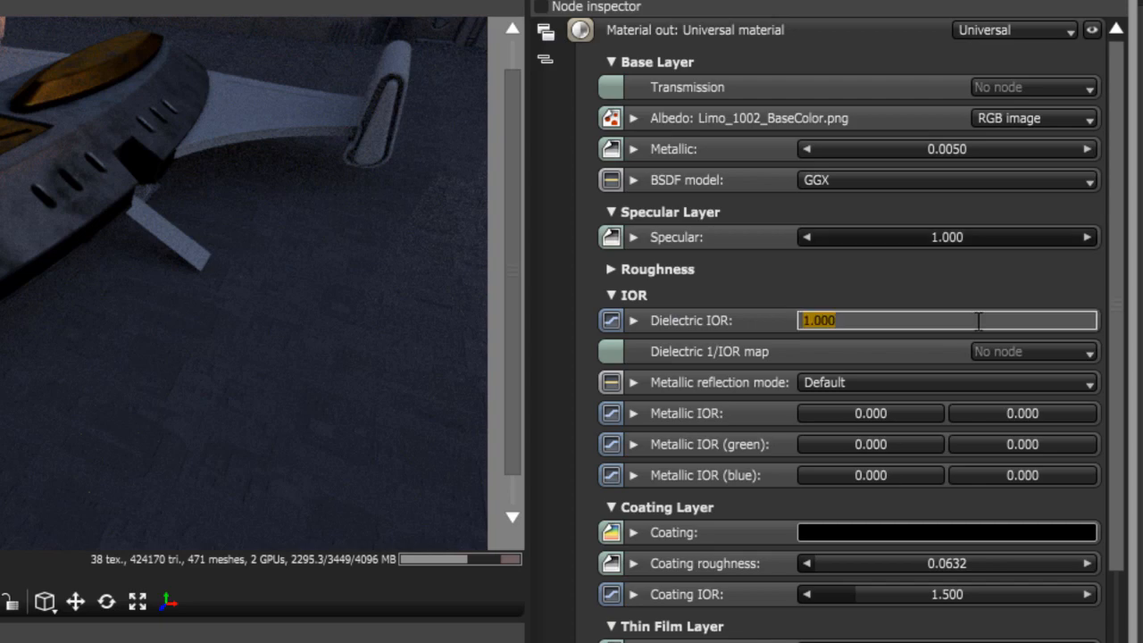
type("2.")
key("Return")
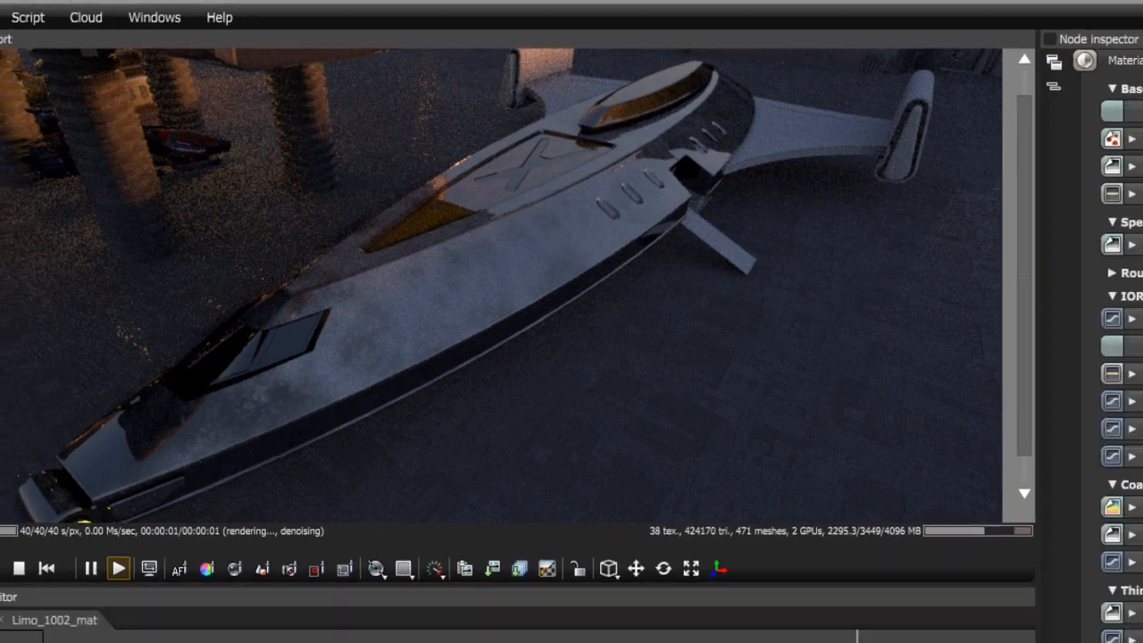
Step: Try the Metallic Greyscale color node at 0.000 and set it to 1.000
left_click(342, 468)
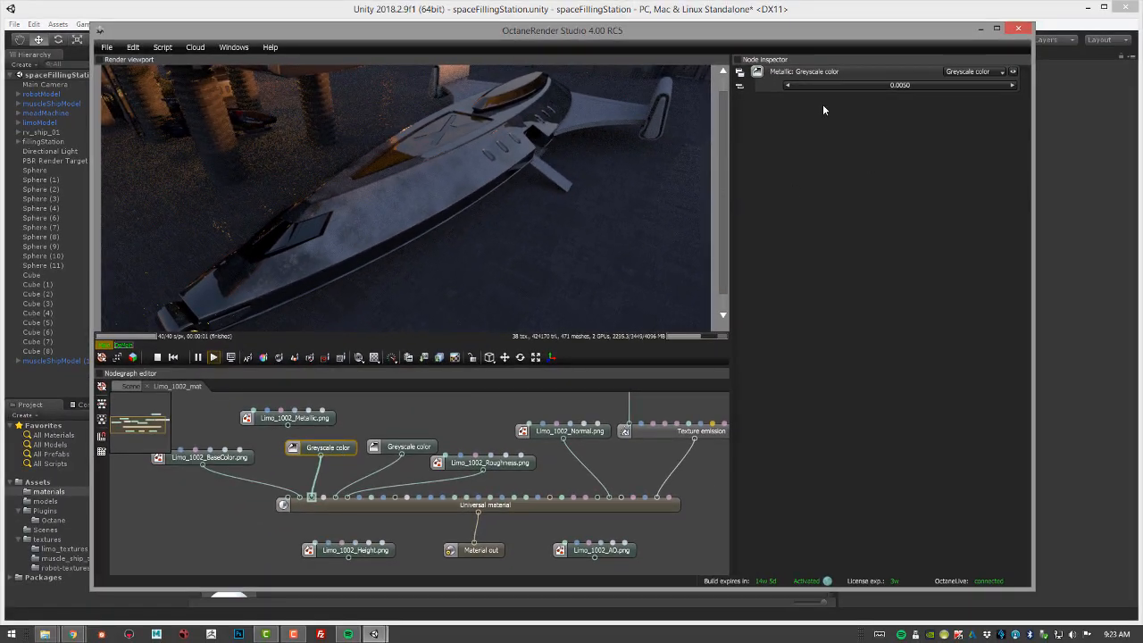
left_click_drag(803, 86, 772, 85)
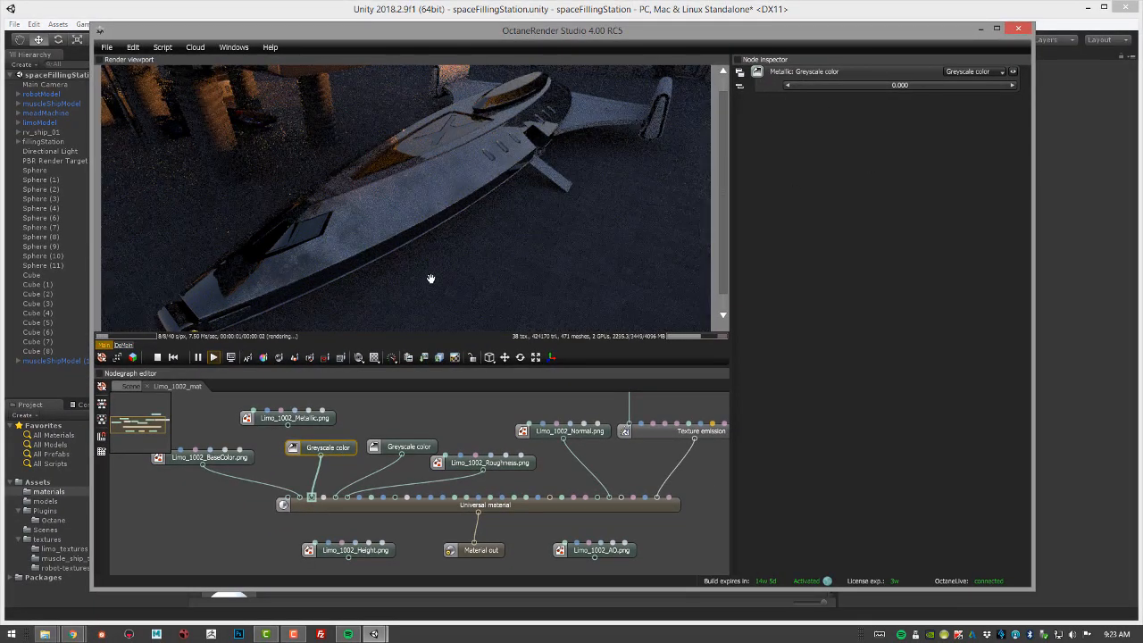
left_click(371, 506)
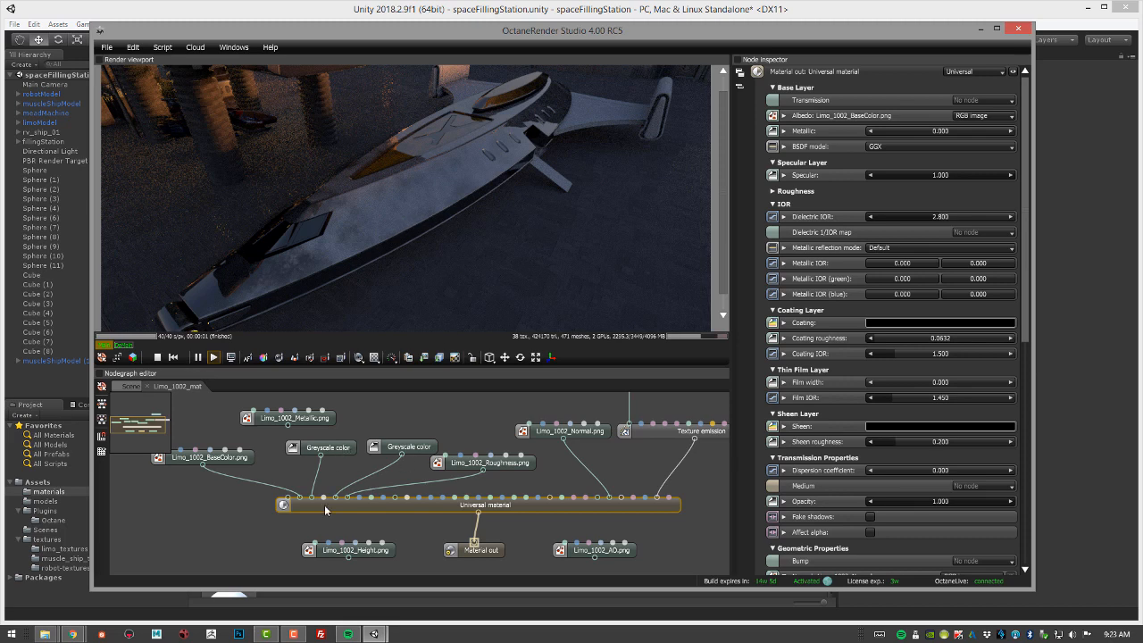
left_click(335, 450)
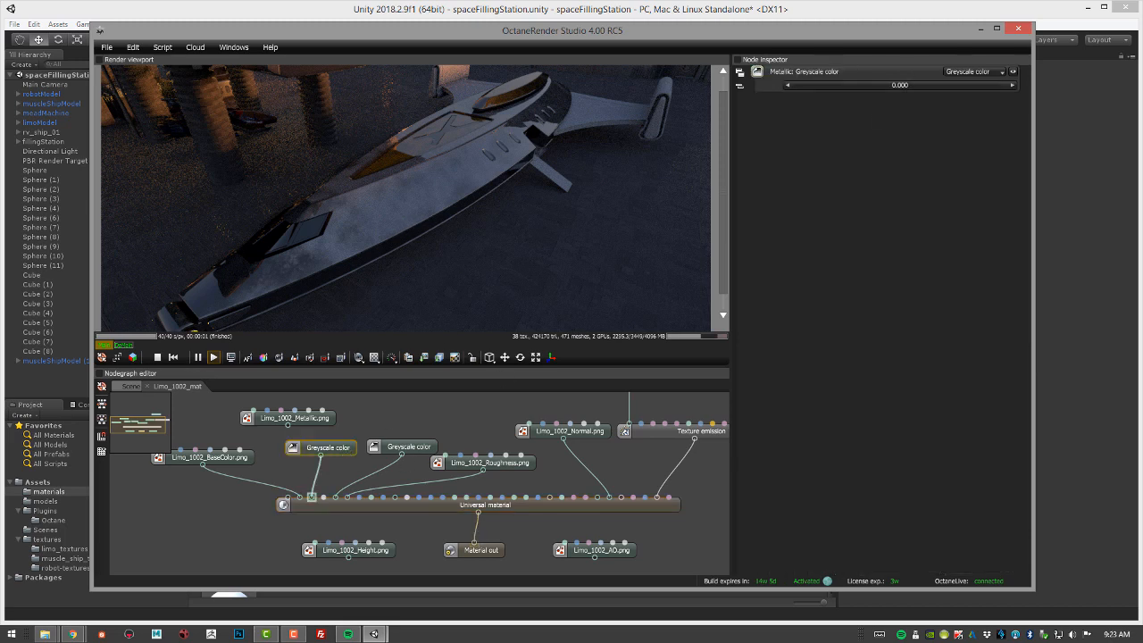
left_click_drag(899, 85, 1052, 91)
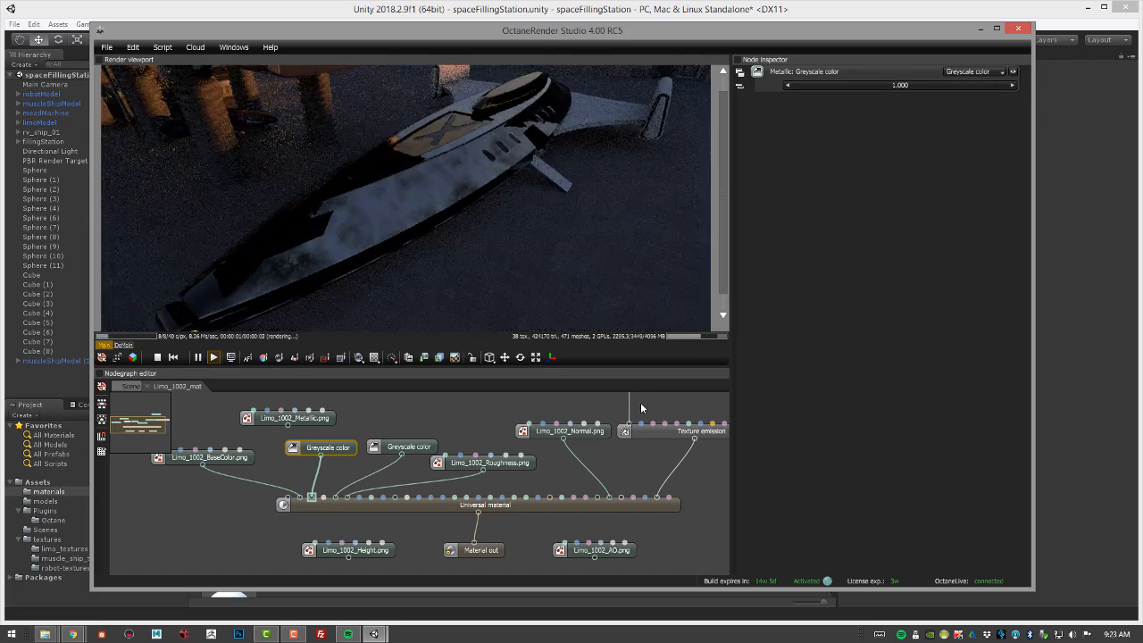
Step: Set the Universal material's Dielectric IOR to 2.470
left_click(489, 504)
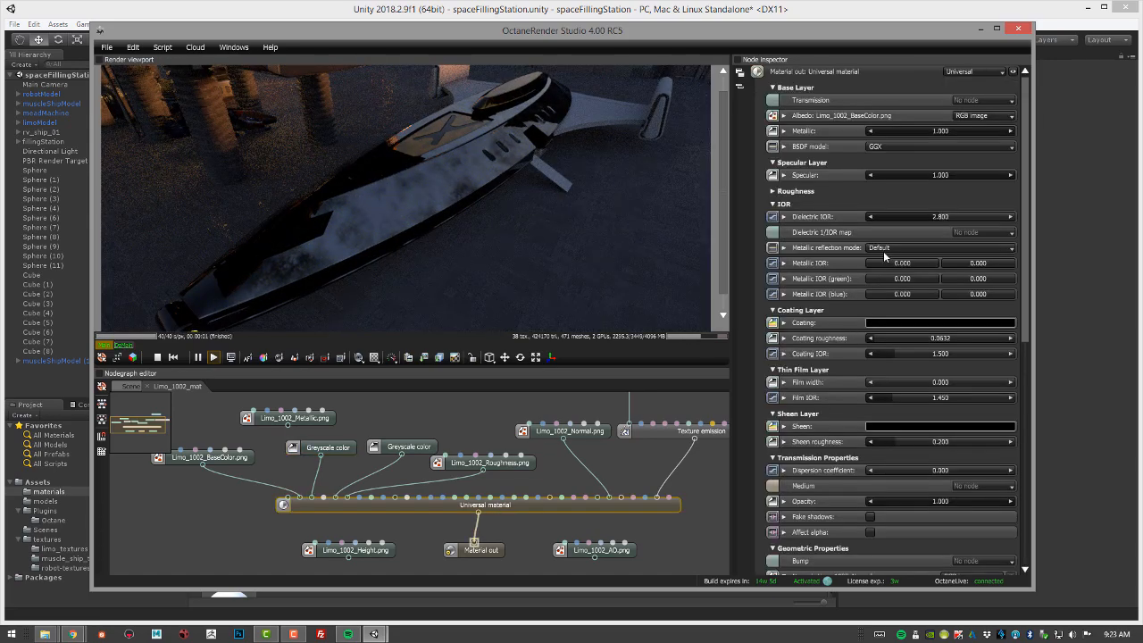
mouse_move(951, 215)
left_mouse_down()
mouse_move(879, 215)
mouse_move(989, 216)
mouse_move(881, 212)
mouse_move(962, 215)
mouse_move(939, 217)
left_mouse_up()
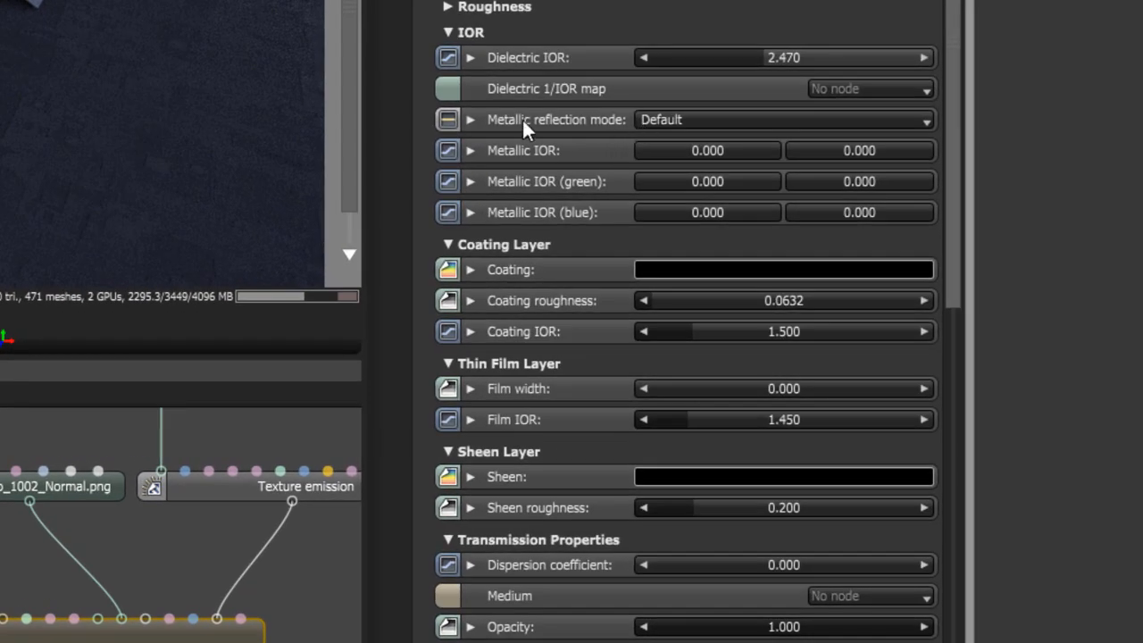
Step: Expand the Universal material's Metallic reflection mode and set it to IOR + color
mouse_move(542, 125)
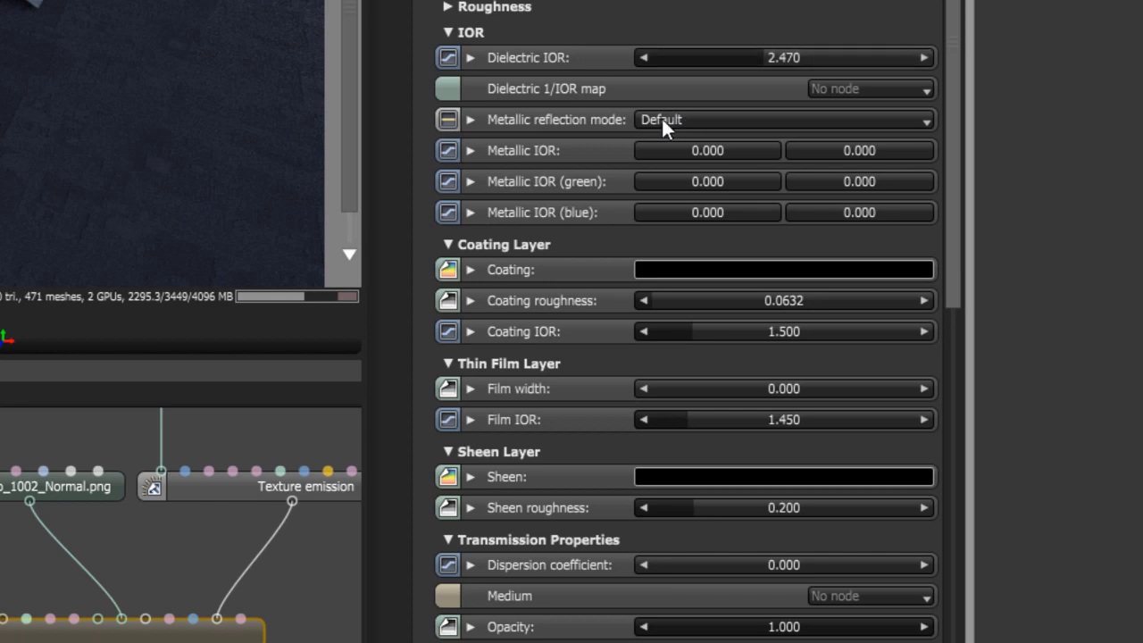
left_click(471, 118)
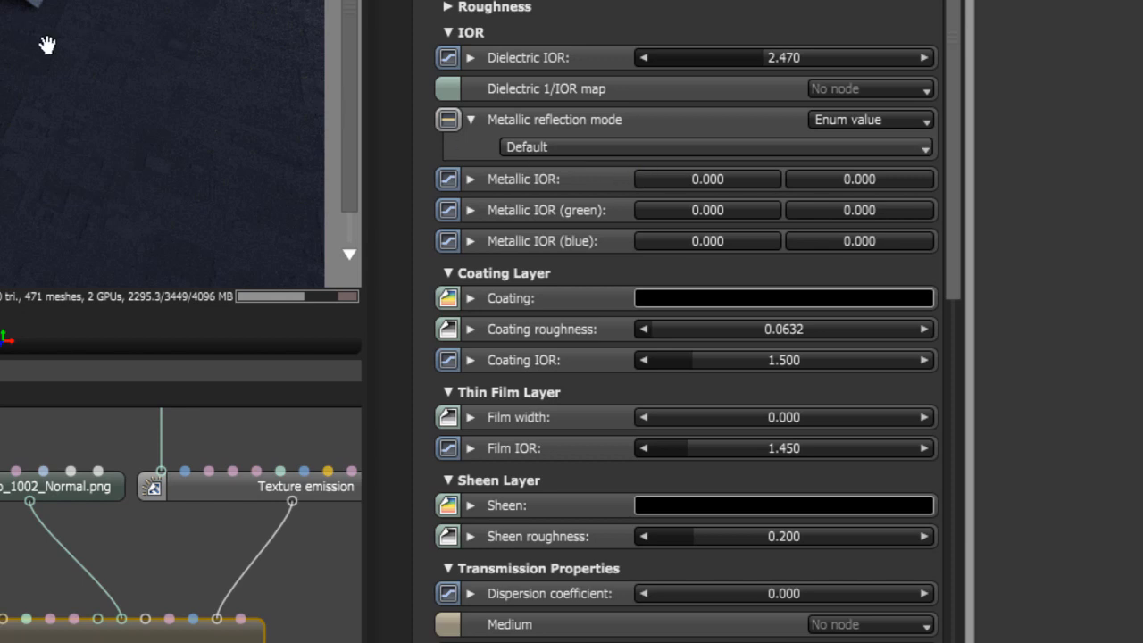
left_click(686, 148)
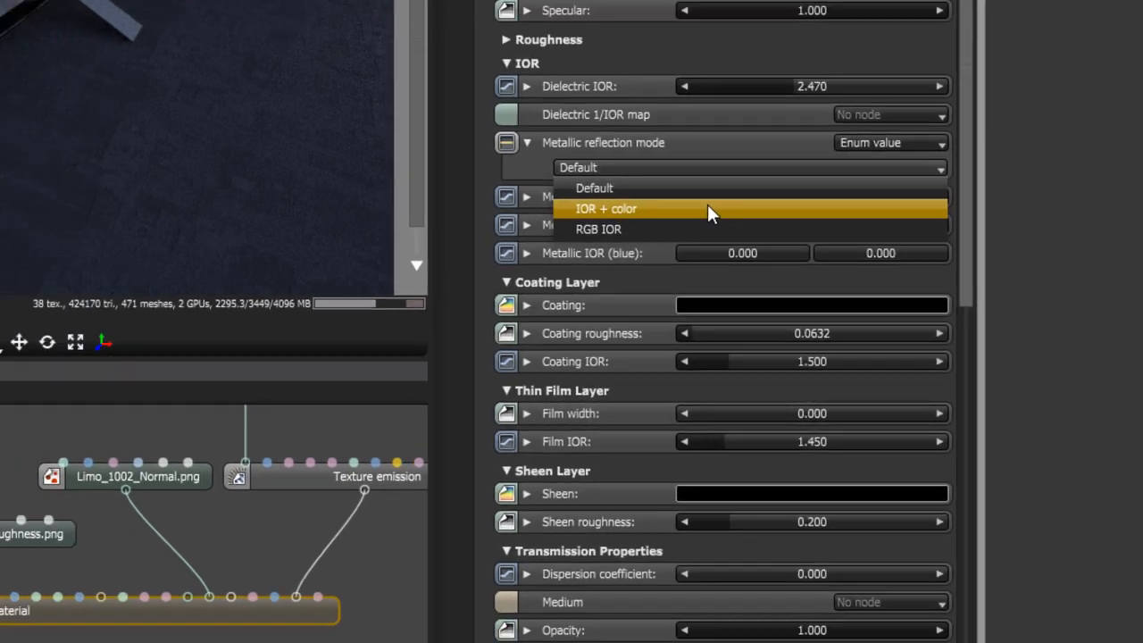
left_click(671, 192)
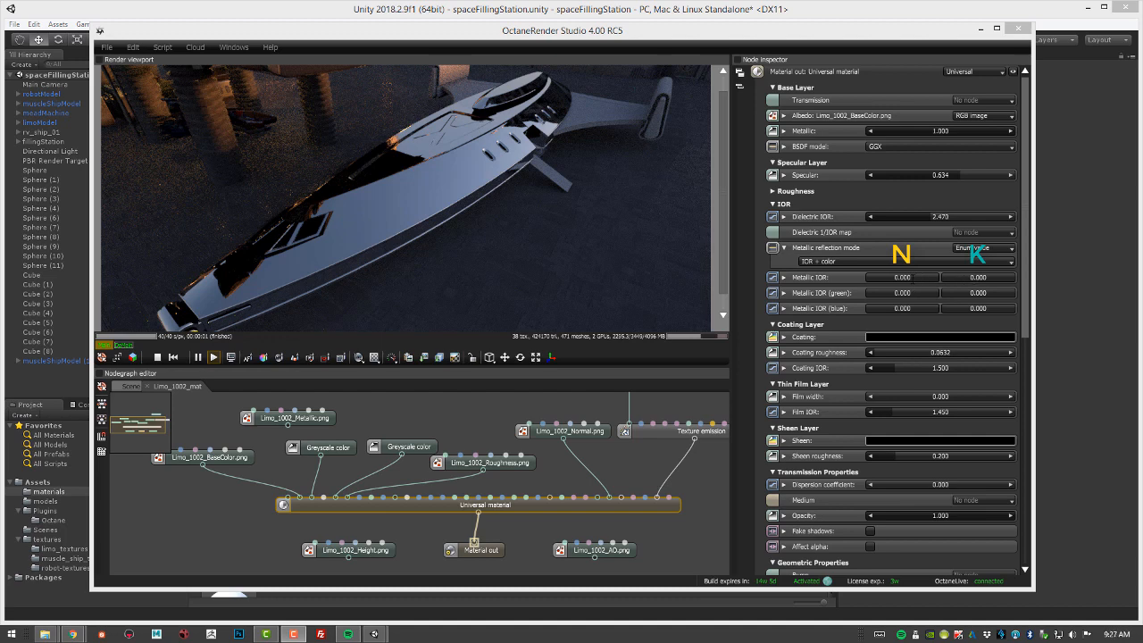
Step: Try a Metallic IOR n value of 2.8 with k values of 2.000, 8.000 and 1.5
double_click(912, 278)
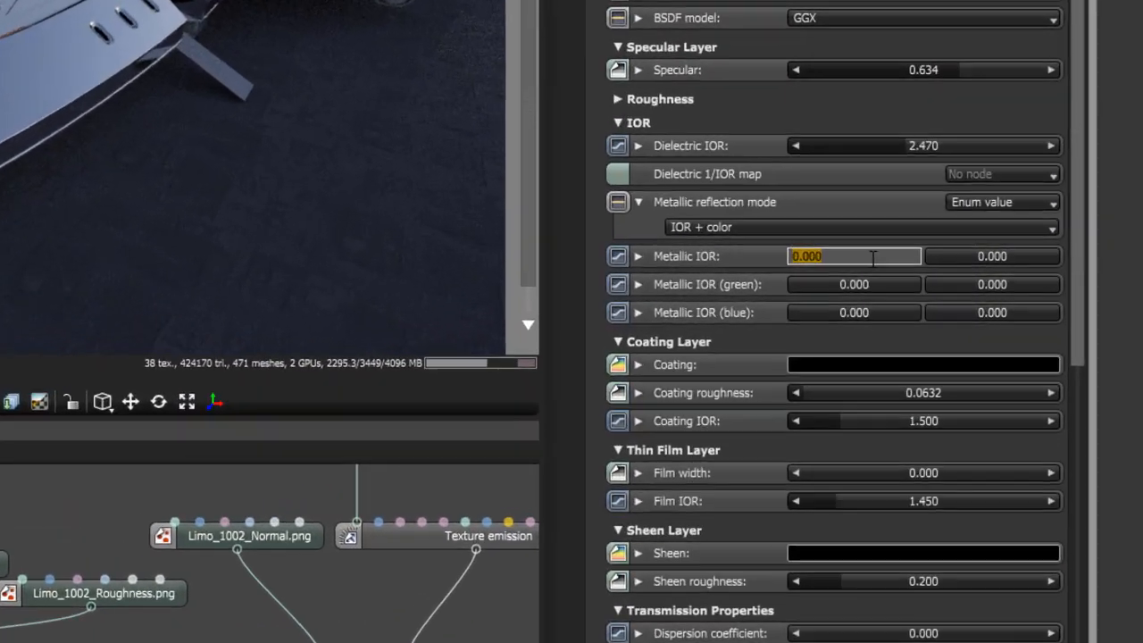
type("2.8")
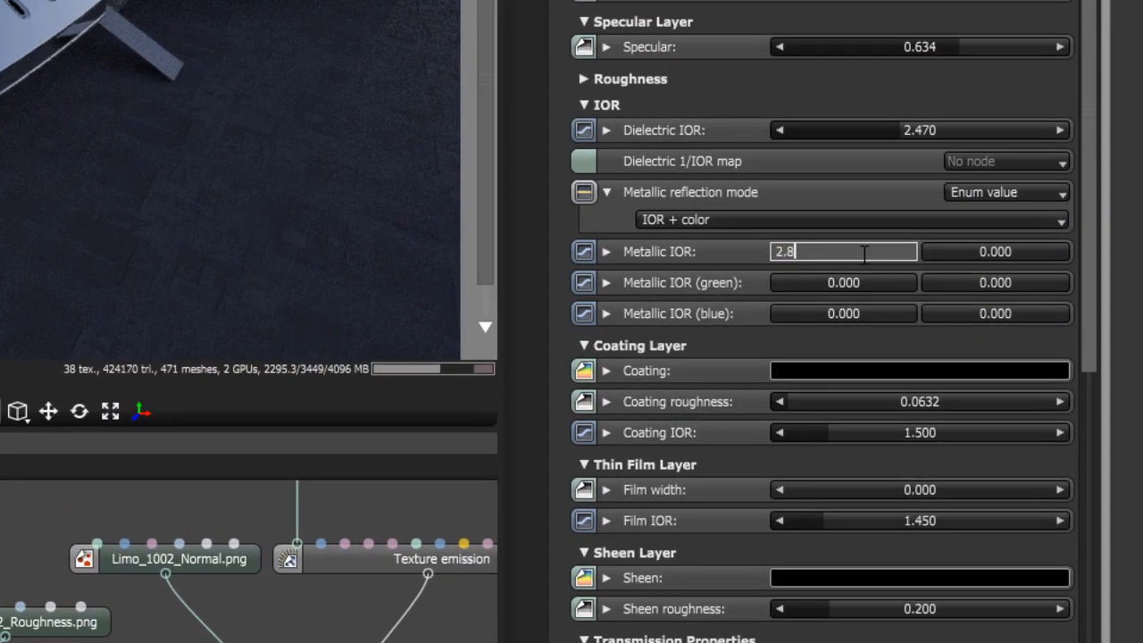
key("Return")
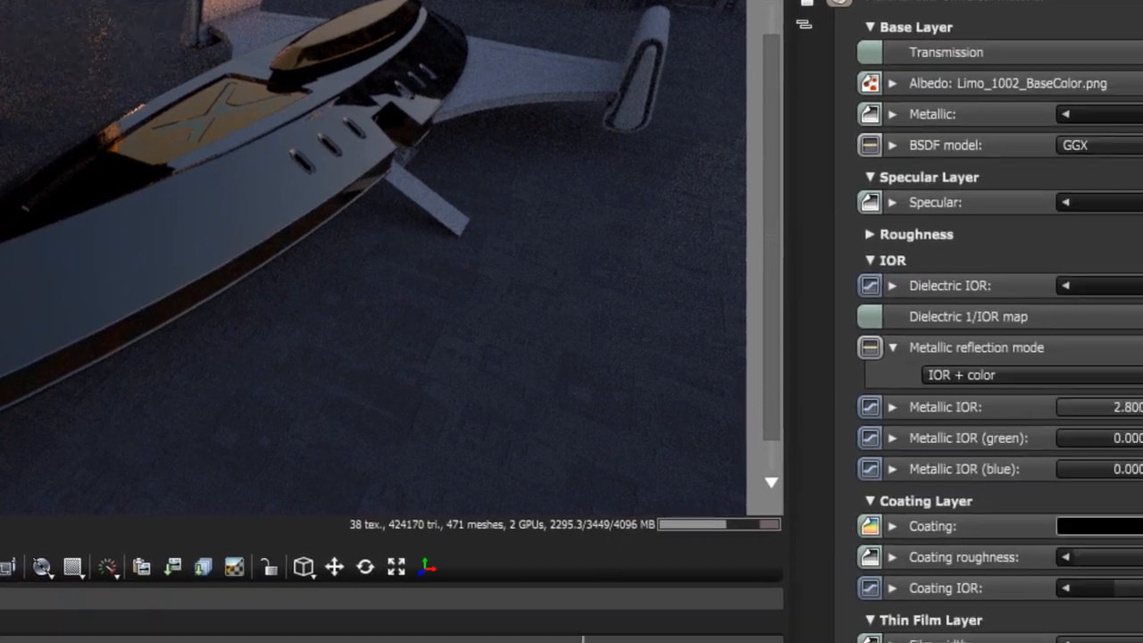
left_click(969, 315)
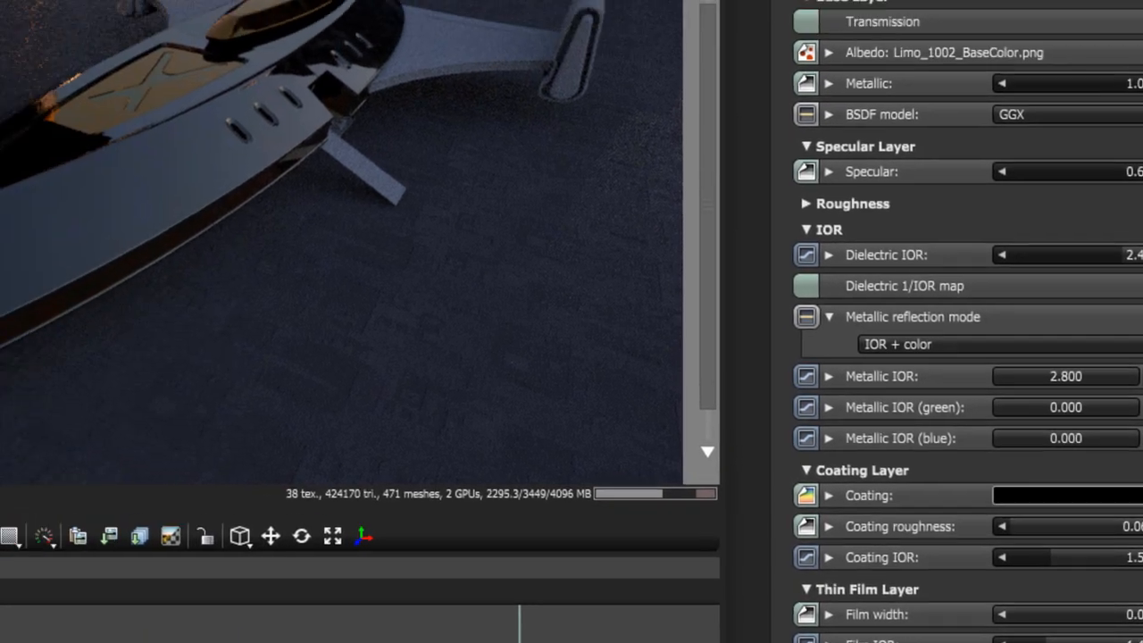
key("Return")
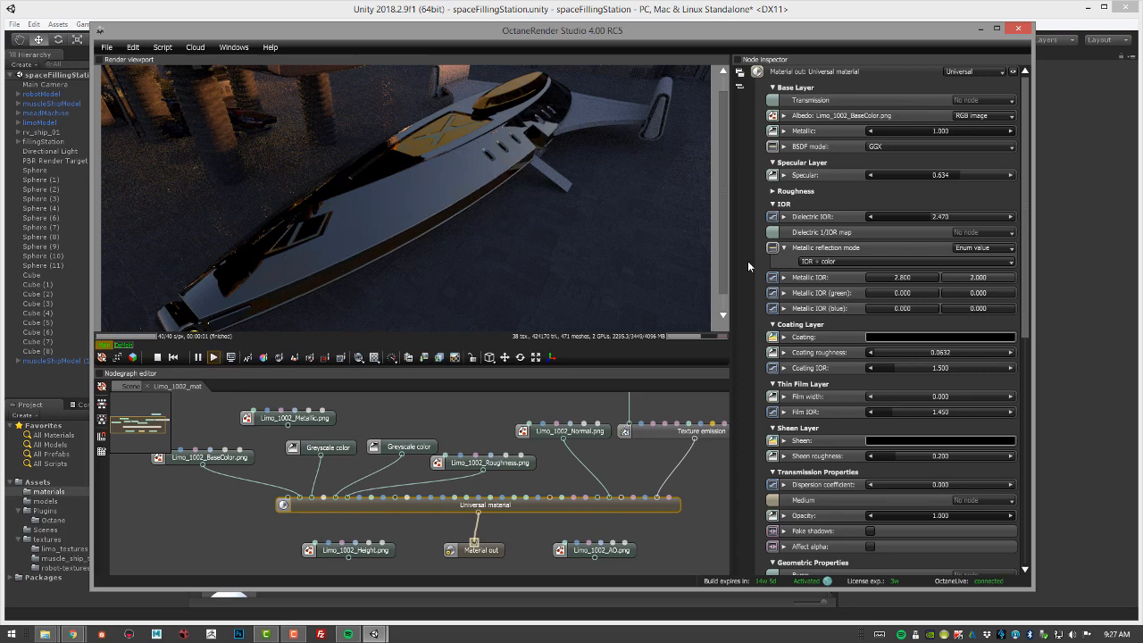
left_click_drag(978, 277, 1026, 278)
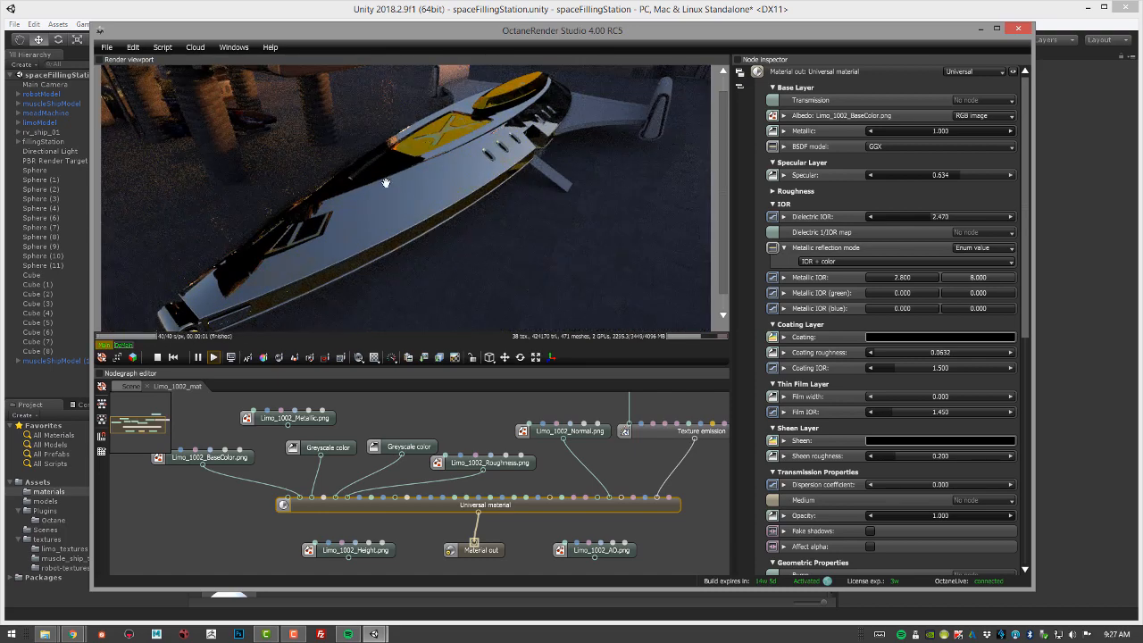
double_click(989, 278)
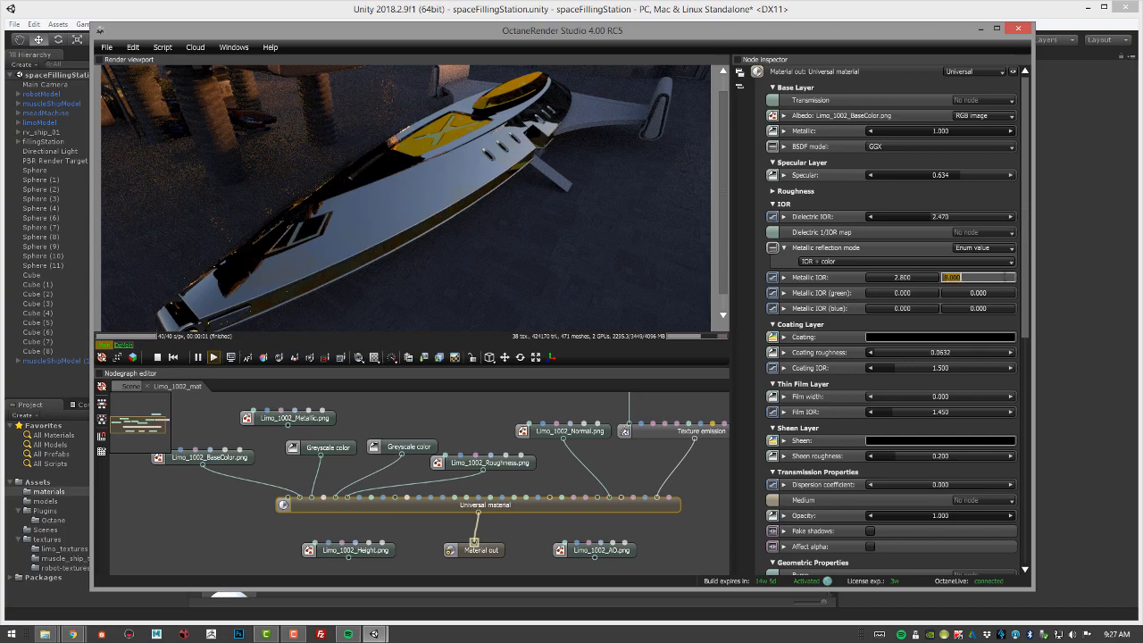
type("1.5")
key("Return")
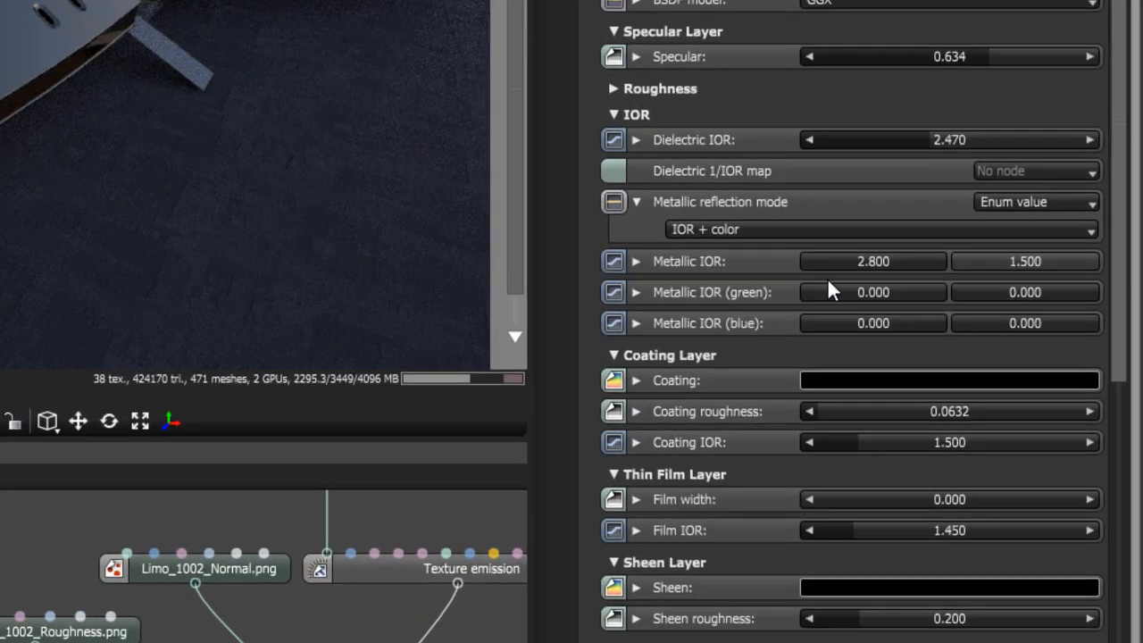
Step: Switch the Universal material's Metallic reflection mode to RGB IOR
left_click(827, 261)
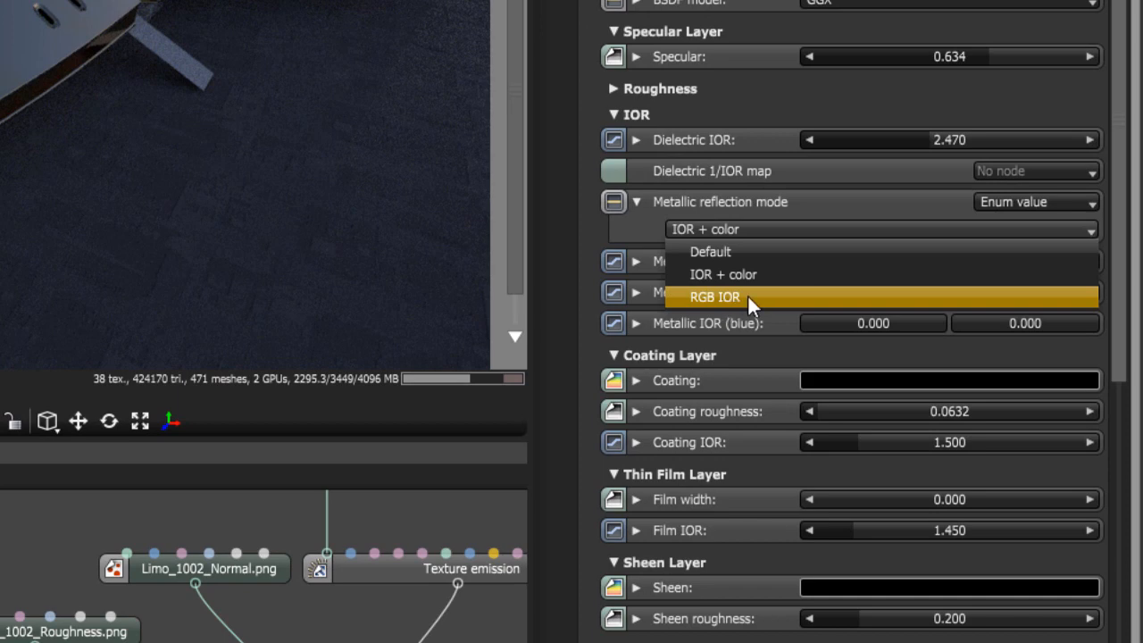
left_click(747, 297)
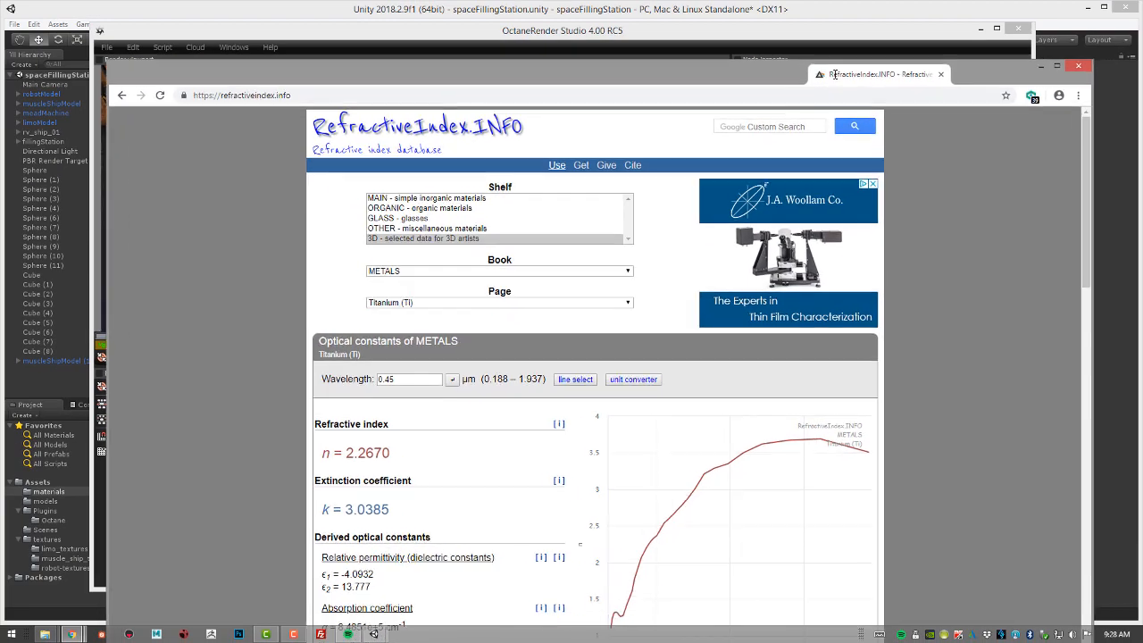
Step: Maximize the RefractiveIndex.INFO browser window and choose Aluminium (Al) from the METALS book on the 3D artists shelf
double_click(835, 74)
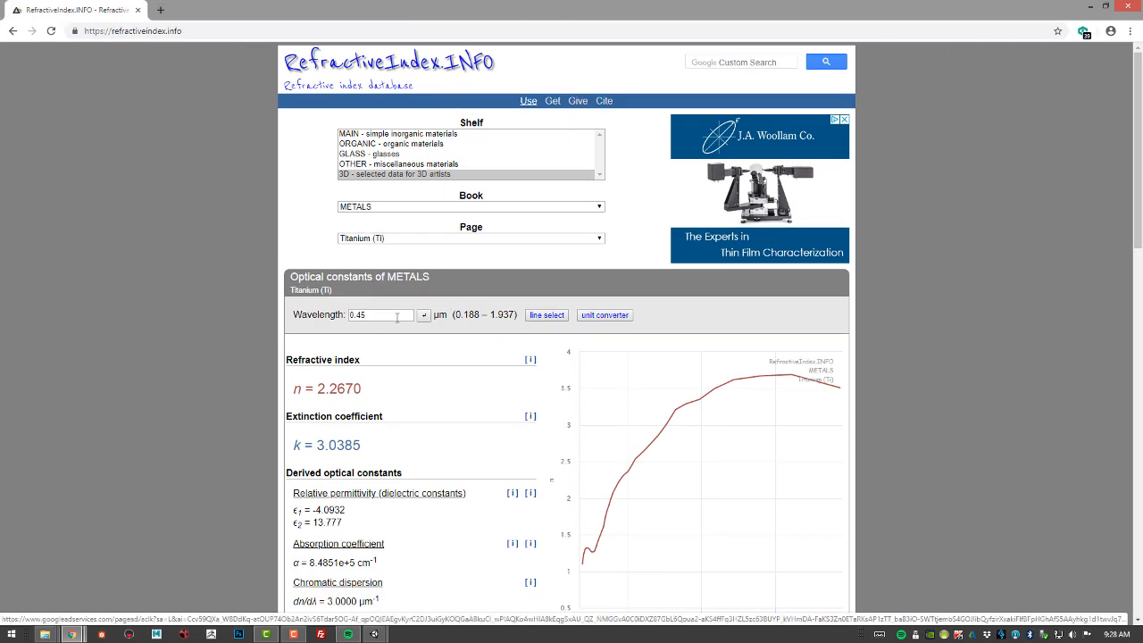
left_click_drag(385, 315, 332, 315)
left_click(408, 175)
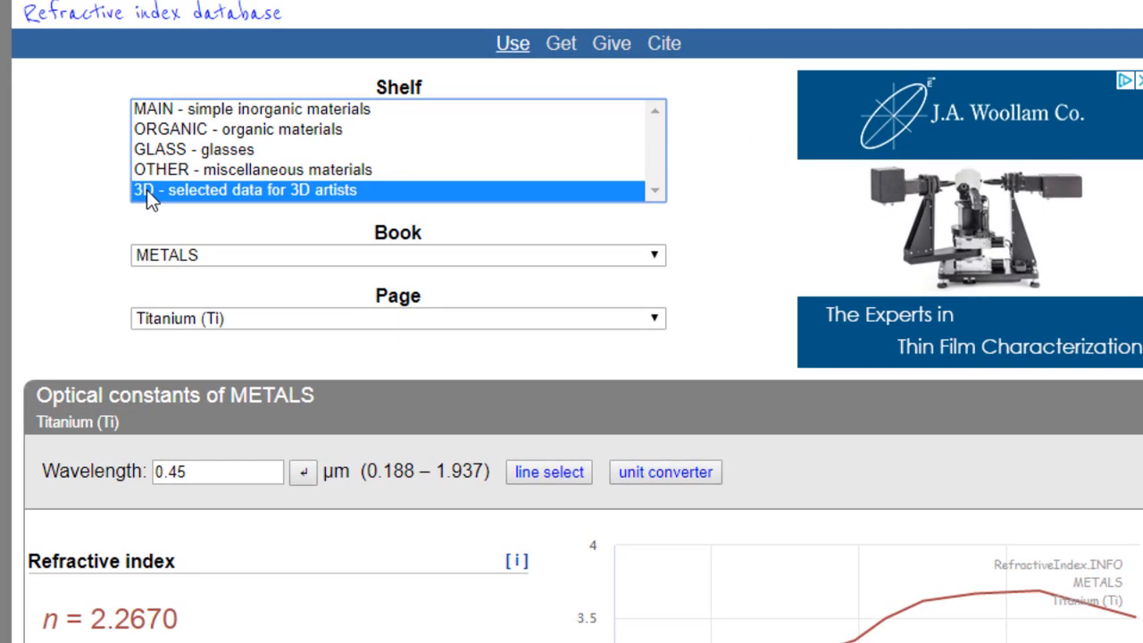
left_click(302, 253)
left_click(302, 253)
left_click(306, 320)
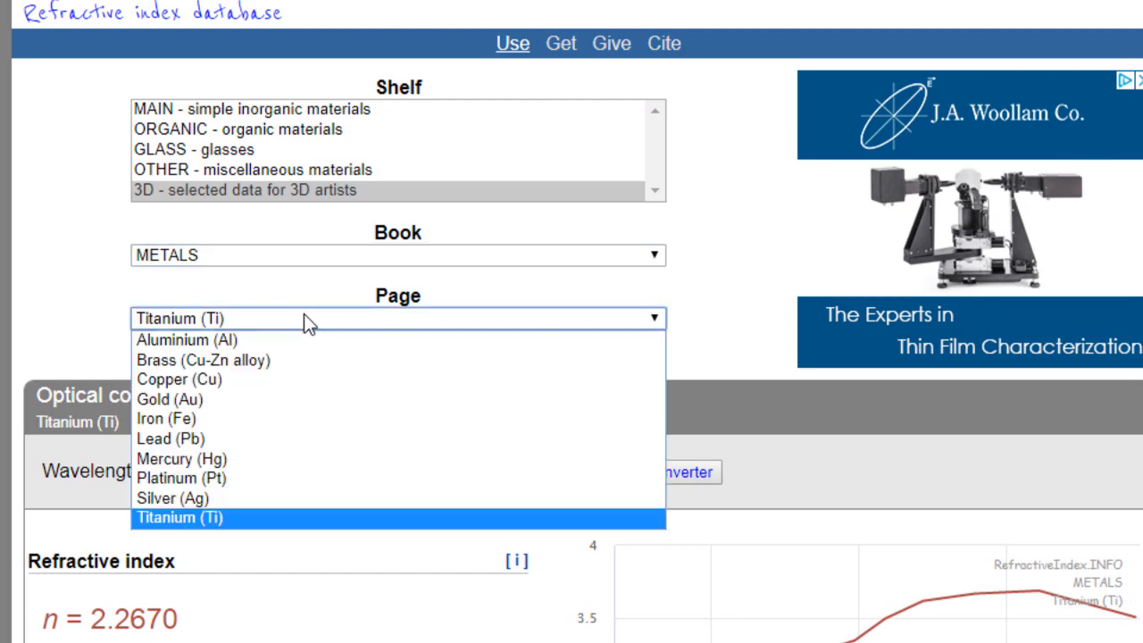
left_click(300, 345)
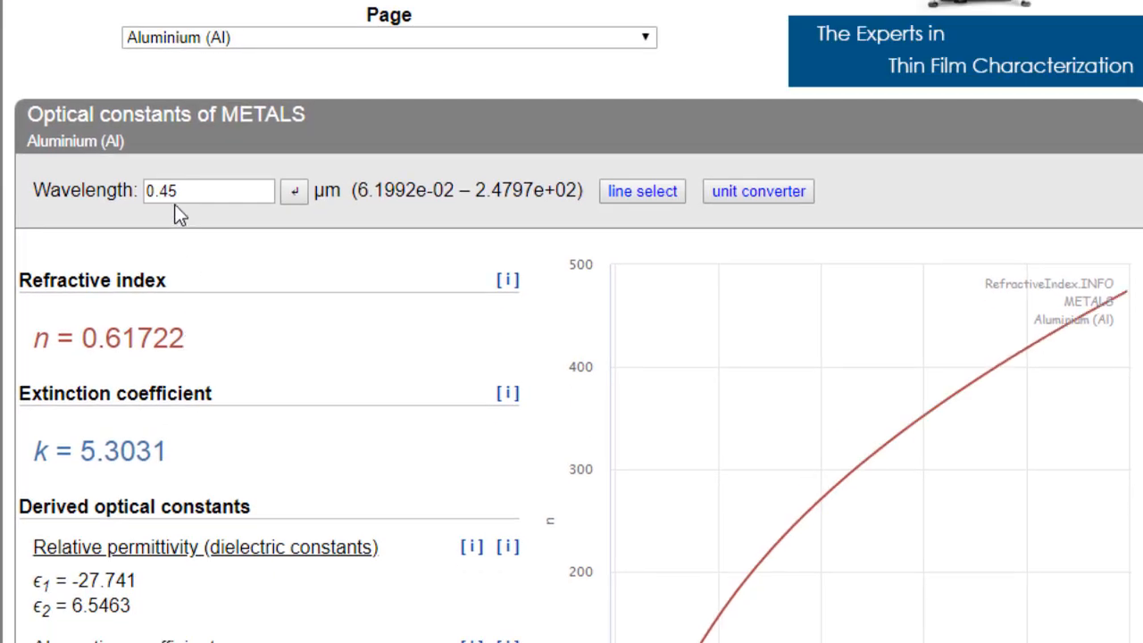
Step: Look up aluminium's optical constants at a wavelength of 0.65 µm
left_click(189, 190)
left_click_drag(191, 189, 138, 210)
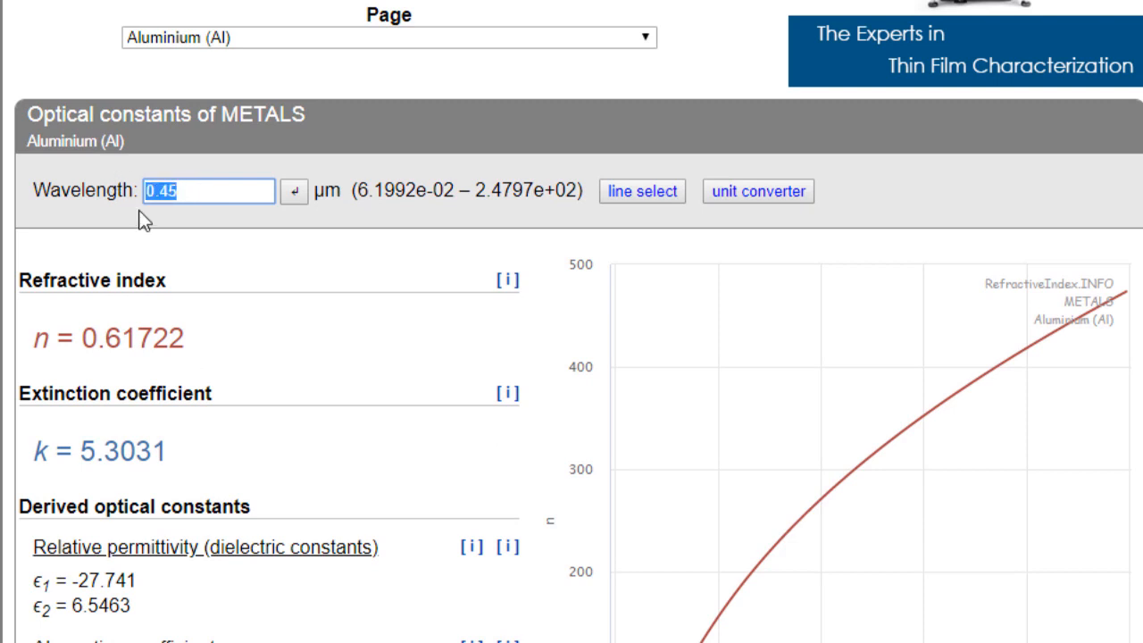
key("BackSpace")
type("0.65")
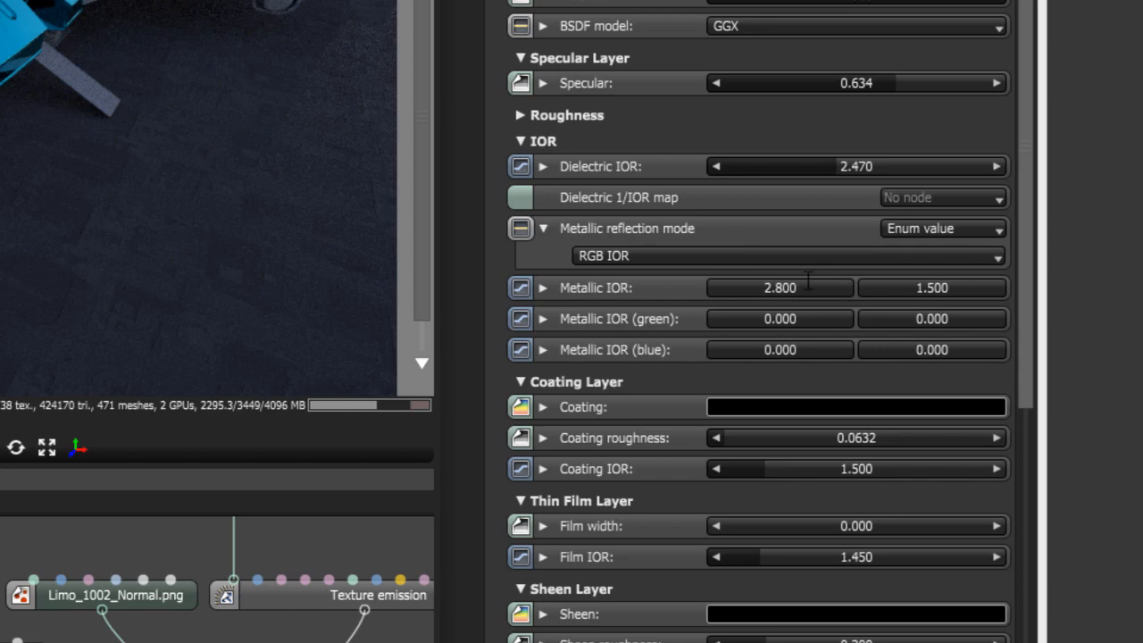
Step: Set the first (red) Metallic IOR pair to n 1.3456 and k 7.4746
left_click(809, 282)
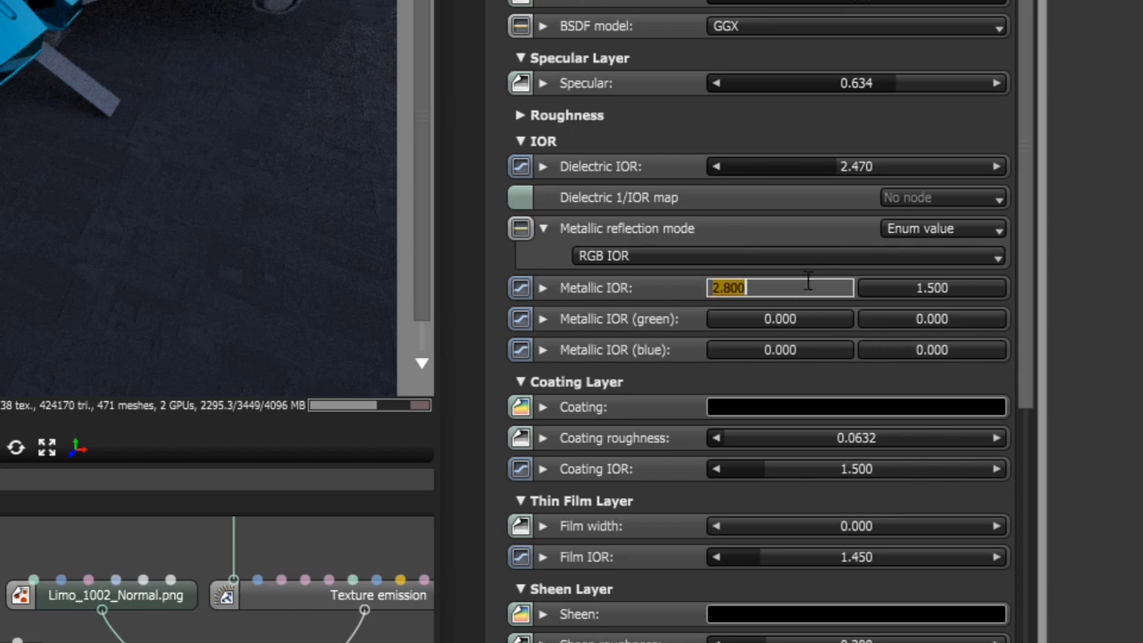
type("1.3456")
left_click(977, 284)
type("7.")
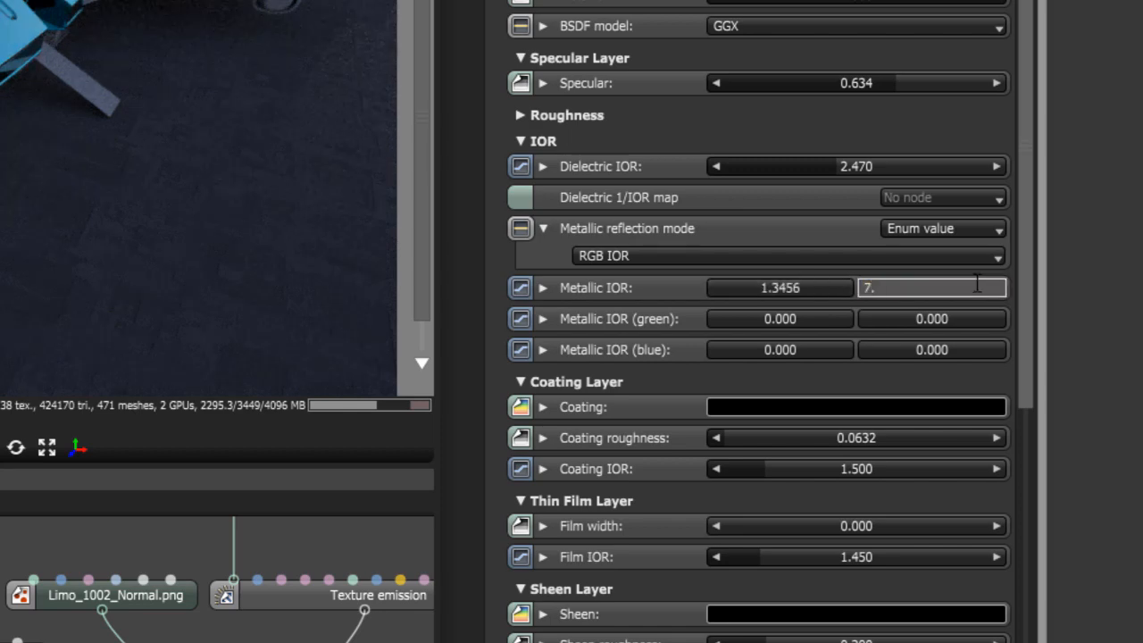
type("4746")
key("Return")
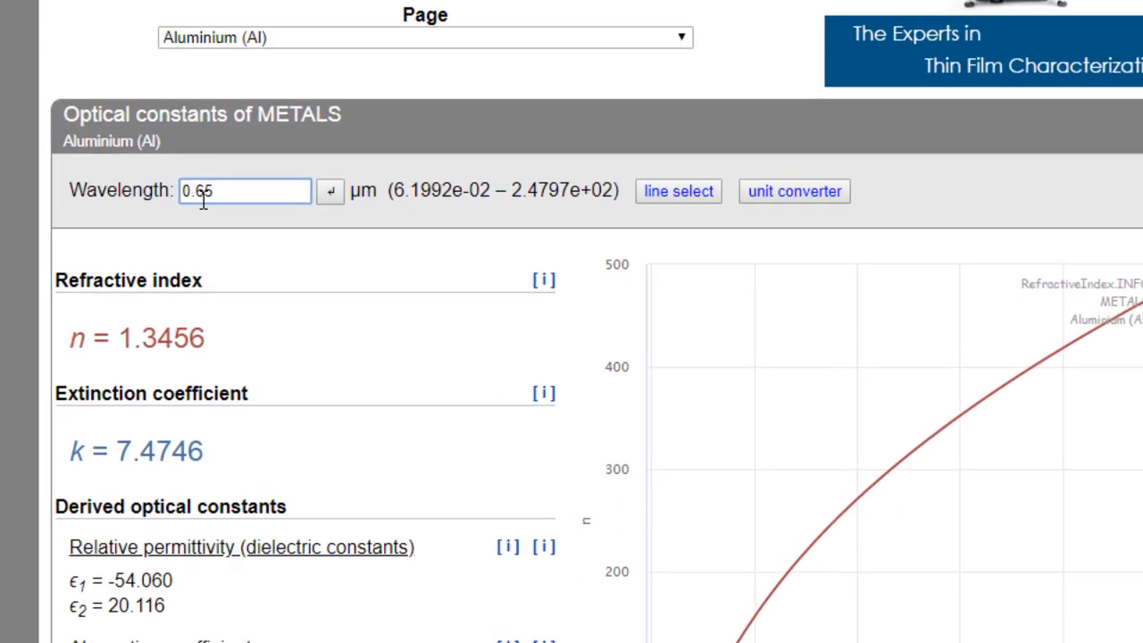
Step: On RefractiveIndex.INFO, change the aluminium wavelength to 0.55 µm
key("BackSpace")
key("BackSpace")
key("BackSpace")
key("BackSpace")
type(".55")
key("Home")
type("0")
key("End")
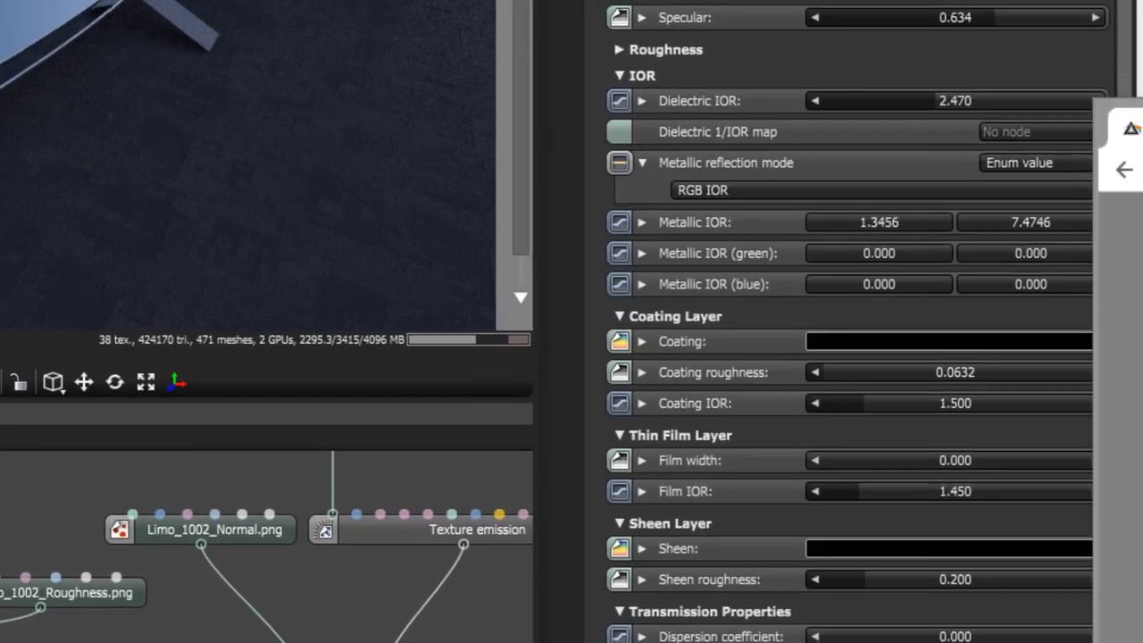
Step: Set Metallic IOR (green) to n 0.96521 and k 6.3995
double_click(895, 256)
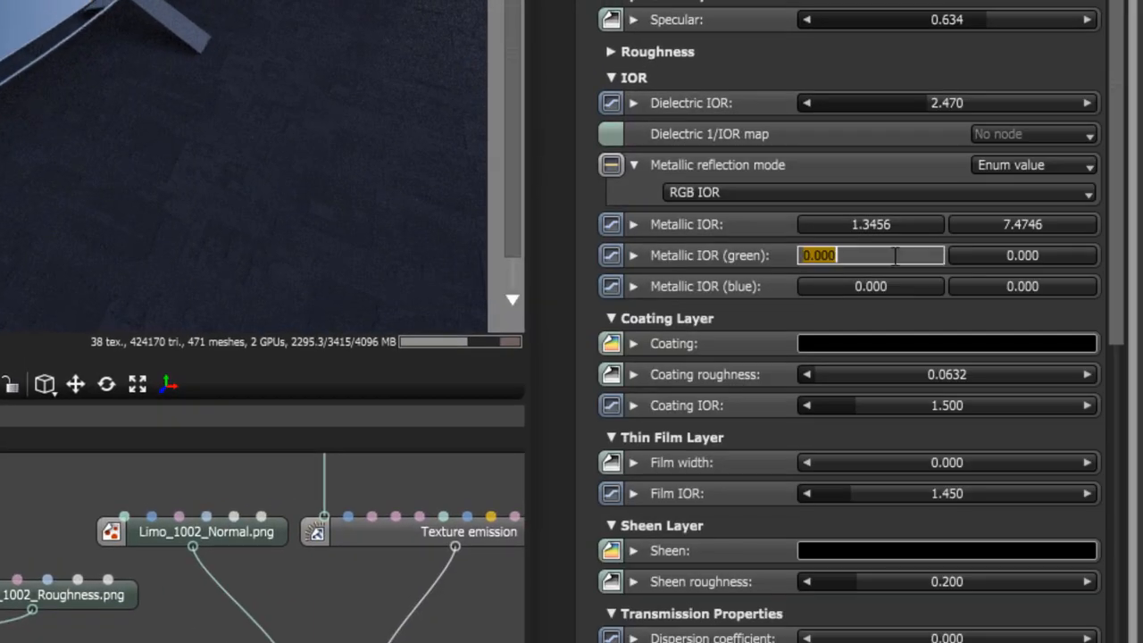
type(".96521")
key("Return")
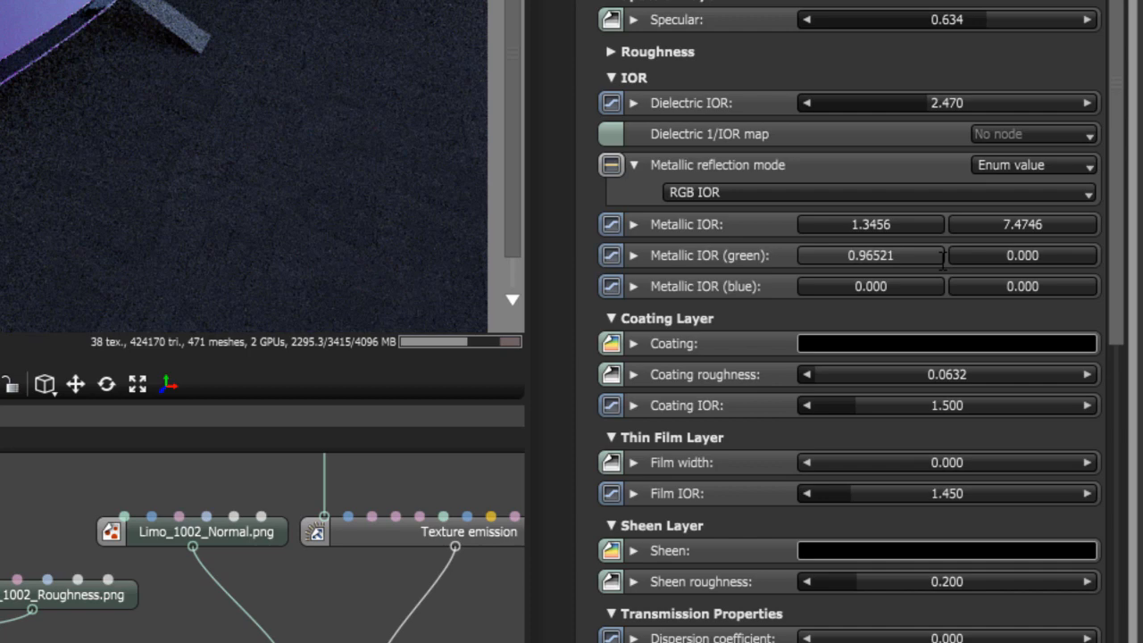
double_click(1018, 255)
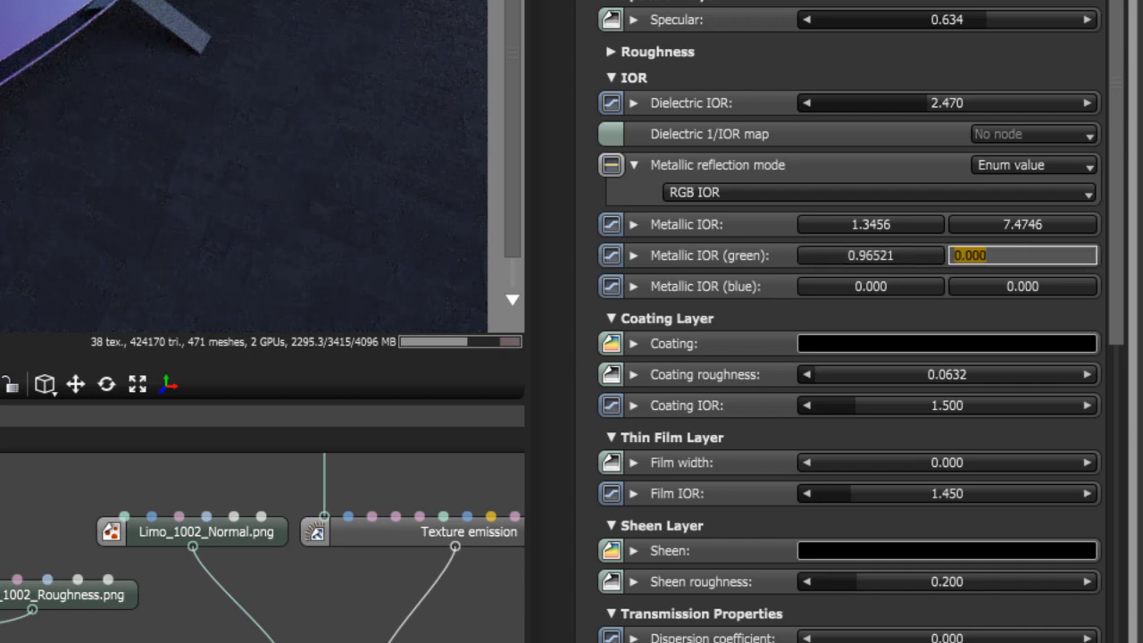
type("6.3995")
key("Return")
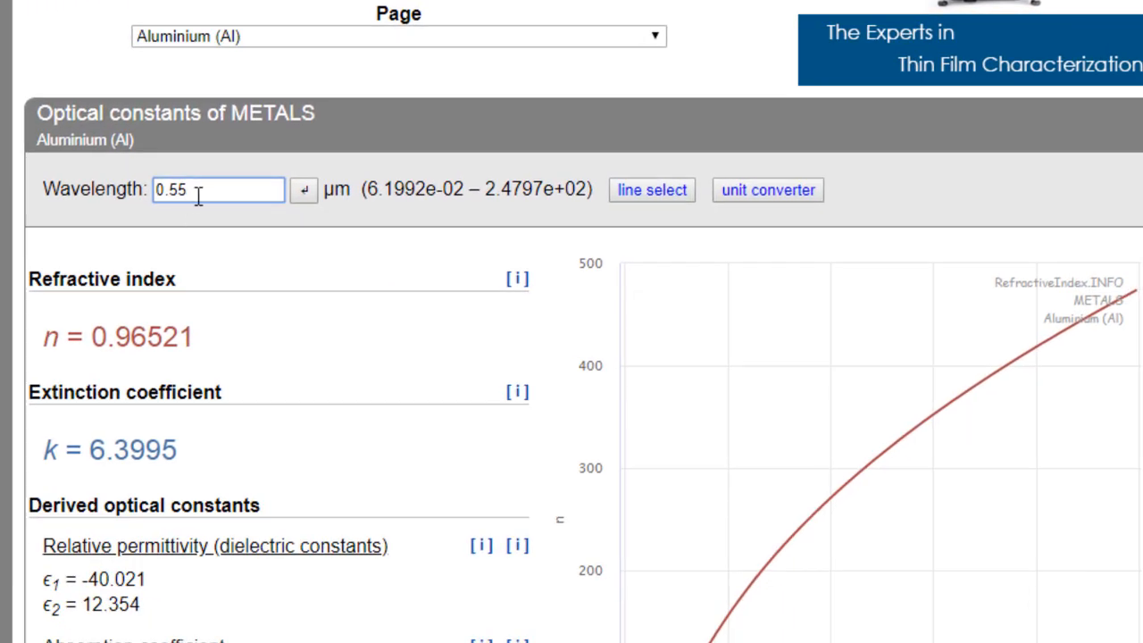
Step: On RefractiveIndex.INFO, change the aluminium wavelength to 0.45 µm
left_click_drag(199, 195, 109, 188)
type("0.45")
key("Return")
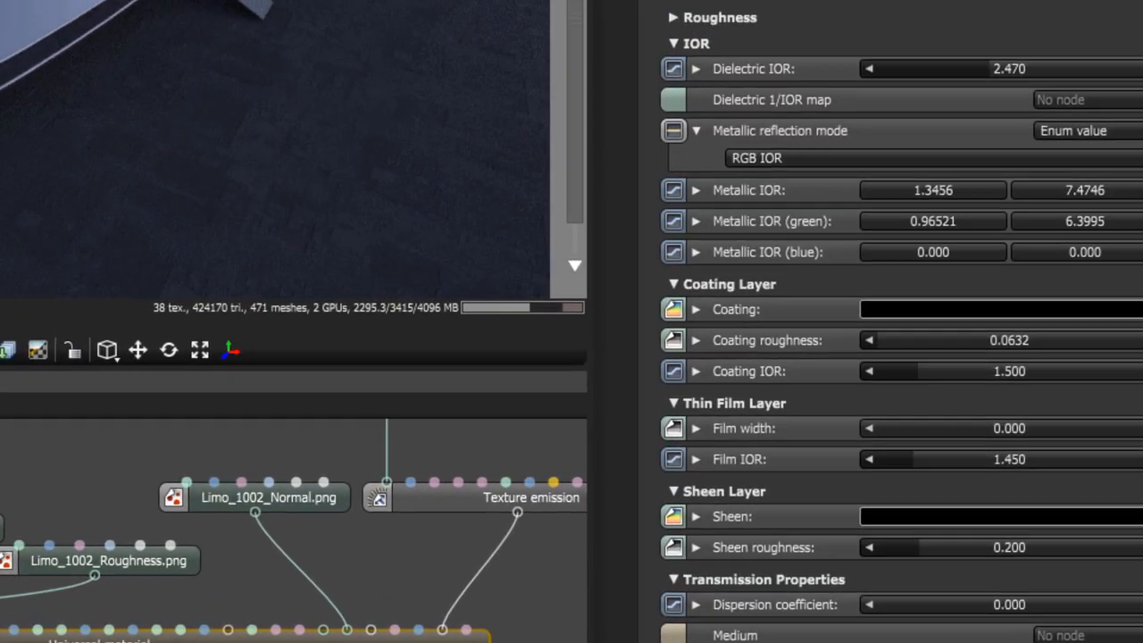
Step: Set Metallic IOR (blue) to n 0.61722 and k 5.3031
double_click(924, 261)
type(".617")
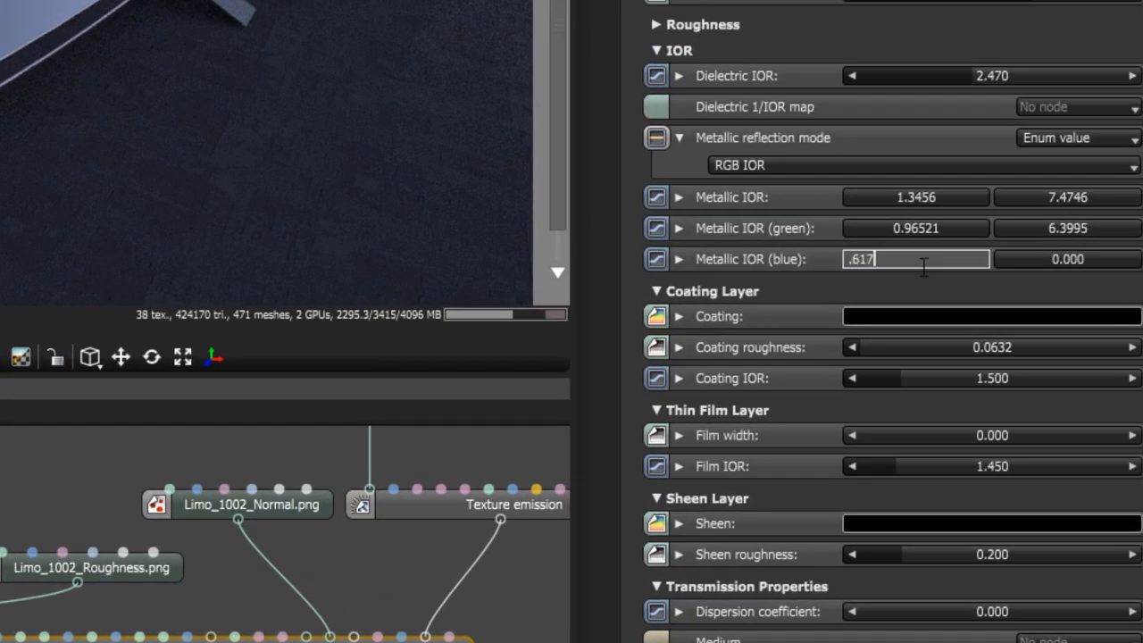
type("22")
key("Return")
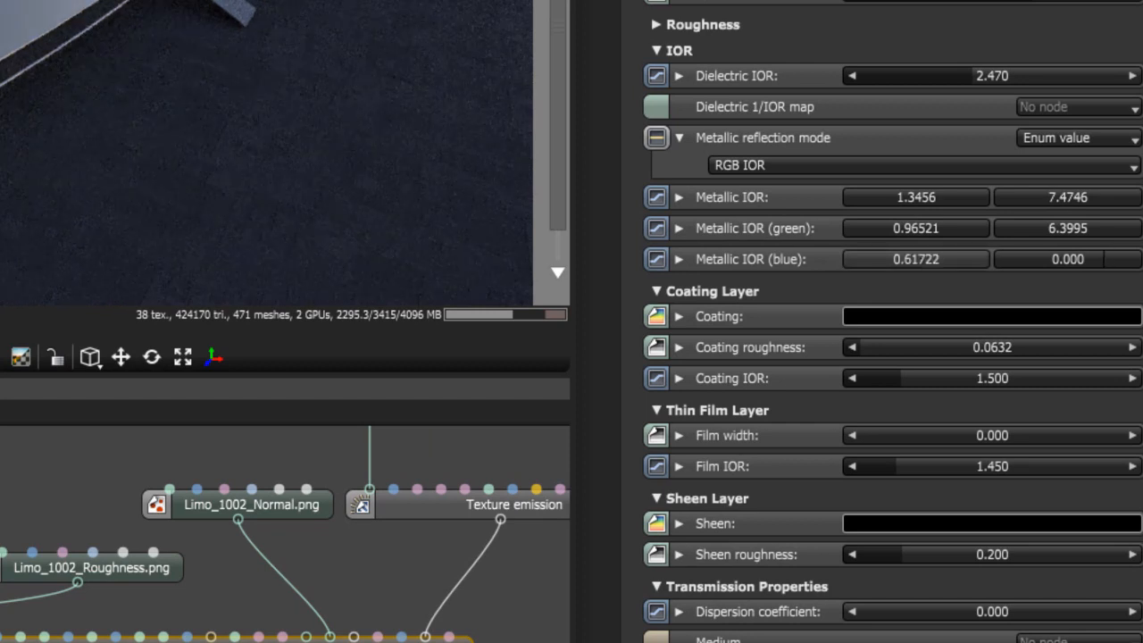
left_click(1104, 259)
type("5.3")
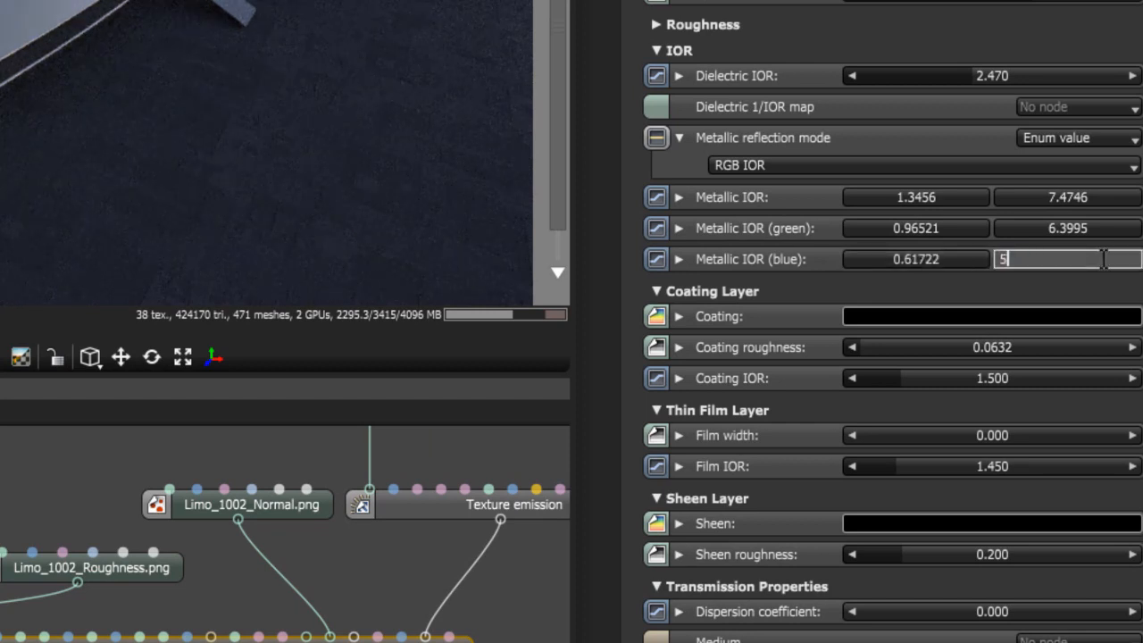
type("031")
key("Return")
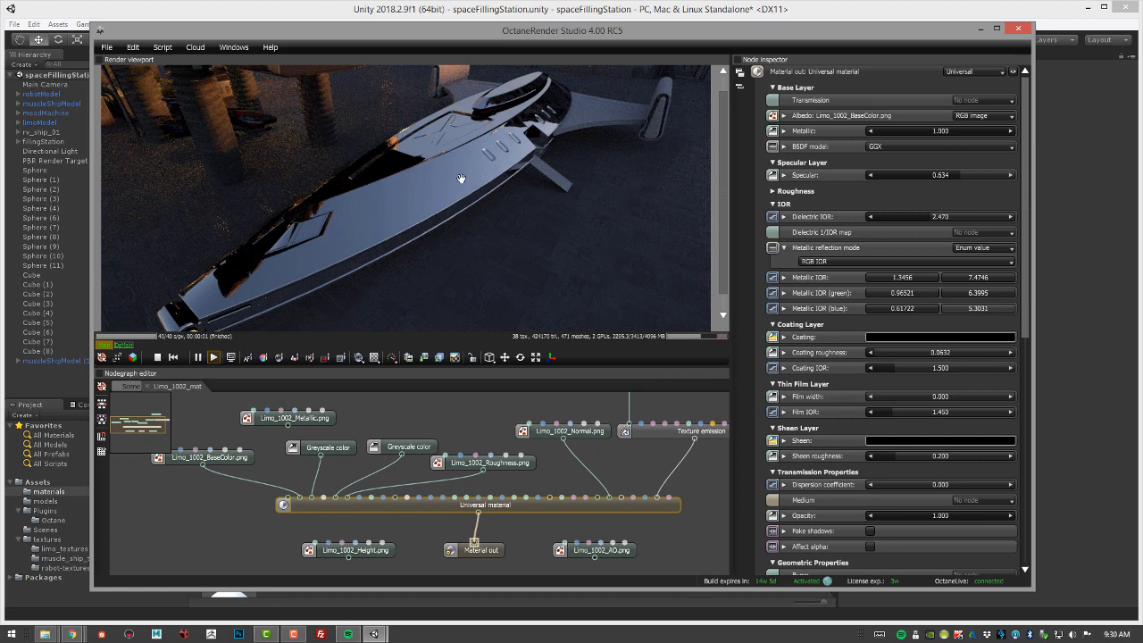
Step: Move the Metallic Greyscale color node beside Limo_1002_Metallic.png and lower its value to 0.0030
left_click_drag(328, 448, 378, 412)
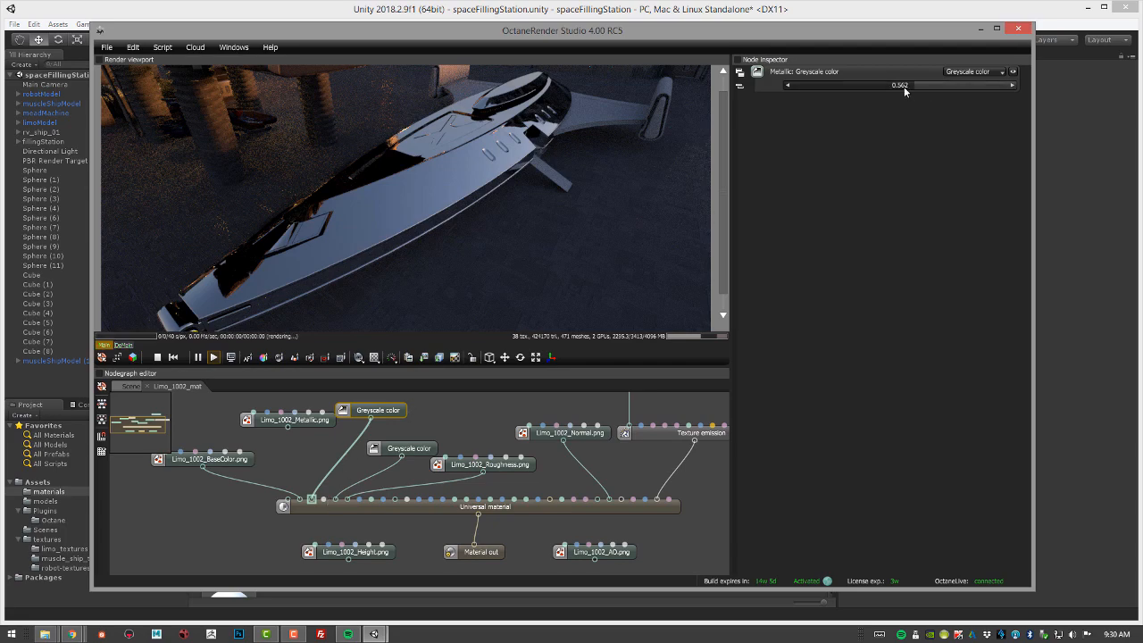
left_click_drag(904, 87, 784, 86)
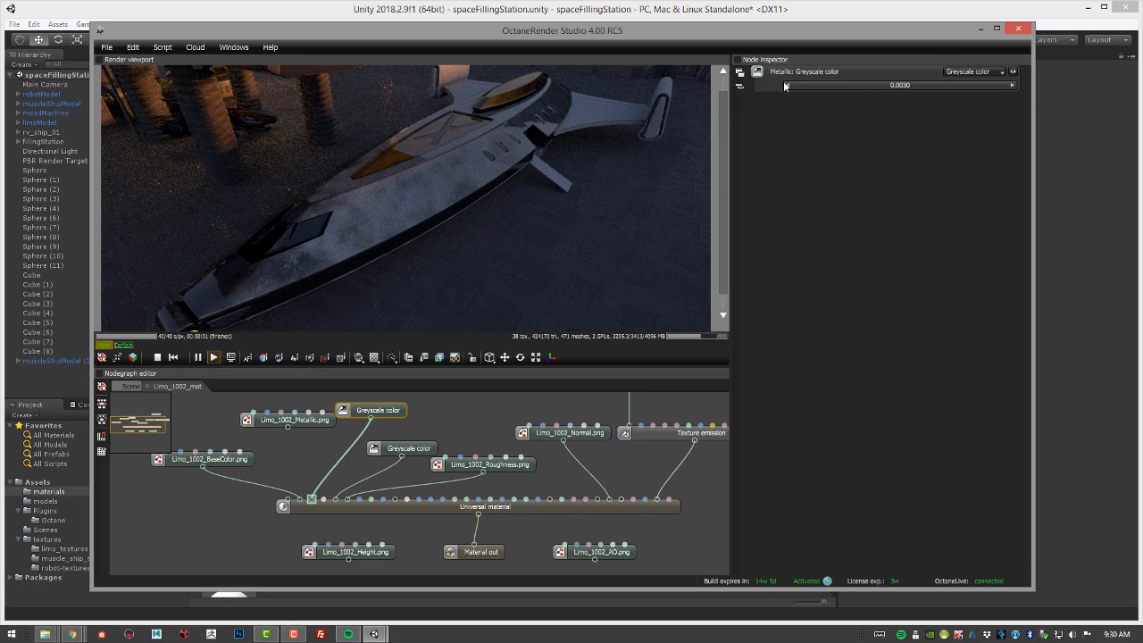
Step: Try the Metallic Greyscale color at 0.924, and lower its value to 0.445
left_click_drag(822, 86, 1000, 102)
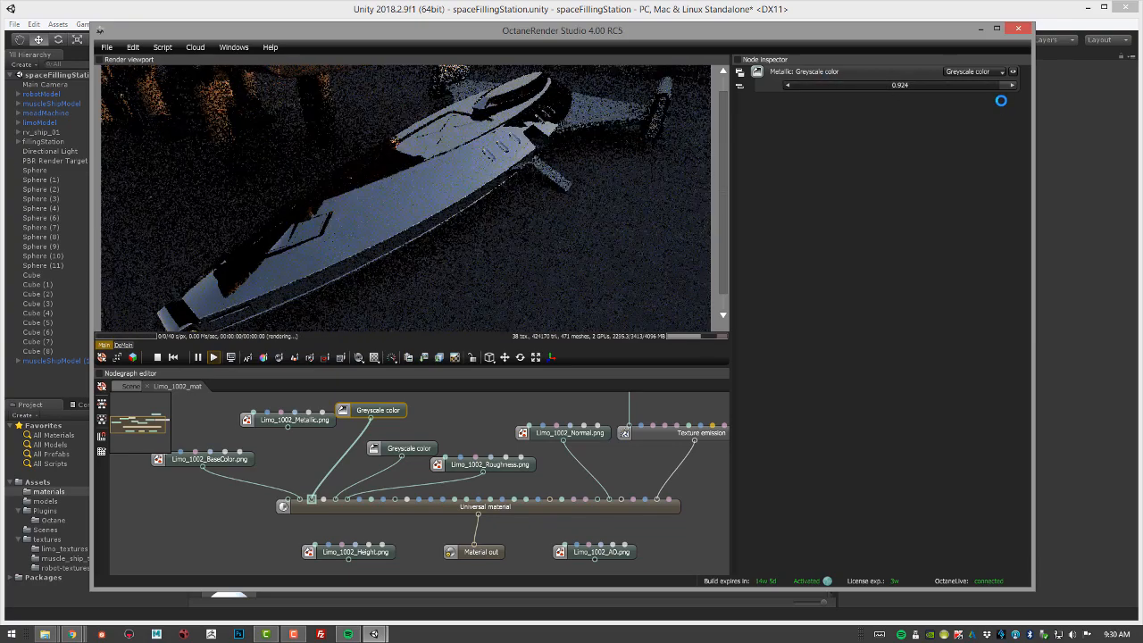
left_click_drag(910, 86, 938, 83)
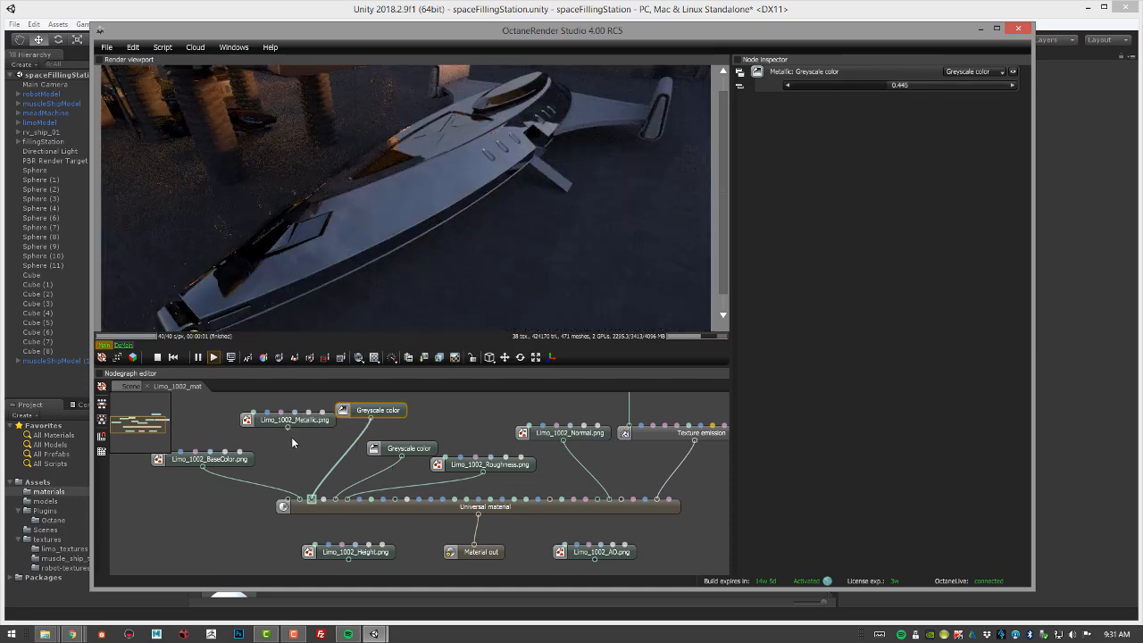
Step: Reconnect Limo_1002_Metallic.png to the Universal material's Metallic input and set its power to 0.689 and gamma to 0.985
left_click_drag(309, 478, 313, 500)
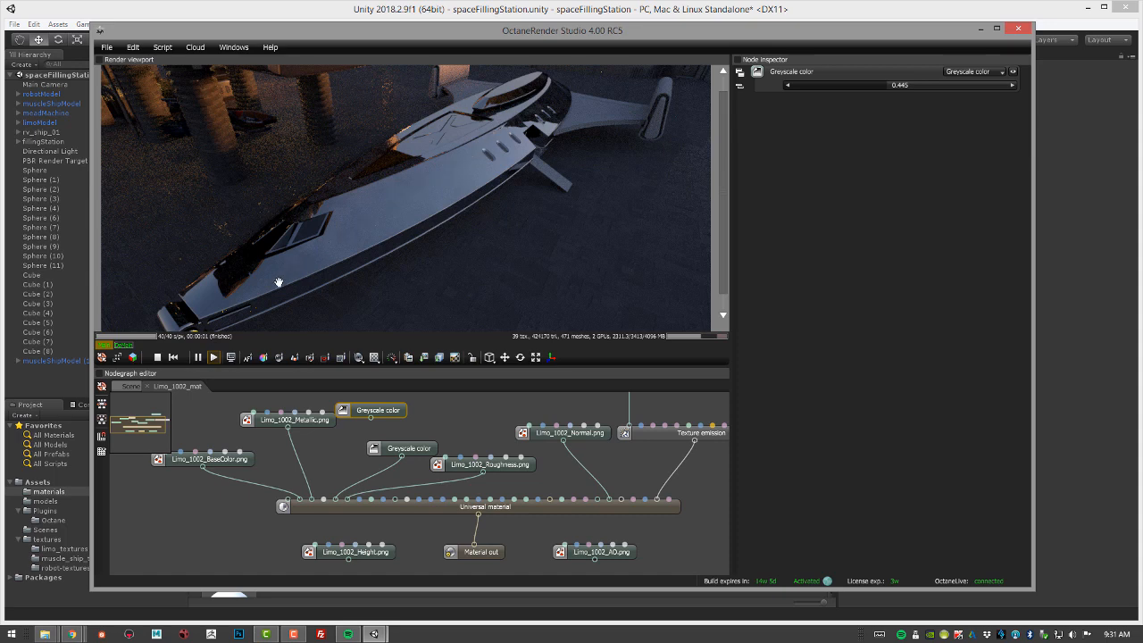
left_click(312, 421)
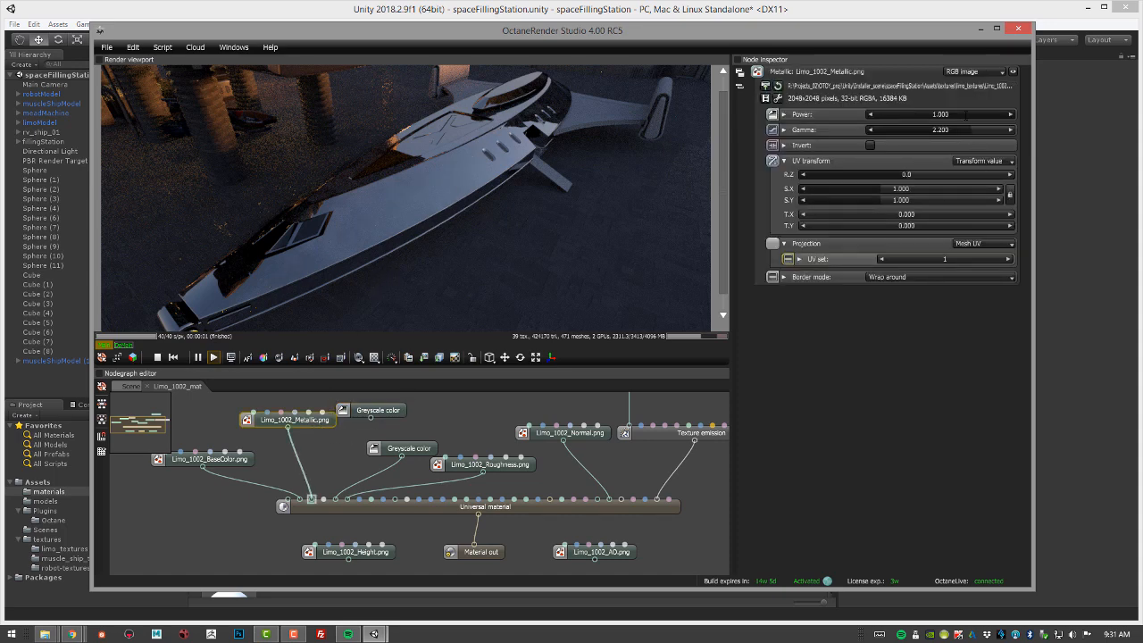
left_click_drag(965, 115, 936, 132)
Step: Change the Universal material's metallic reflection mode to IOR + color
left_click(557, 508)
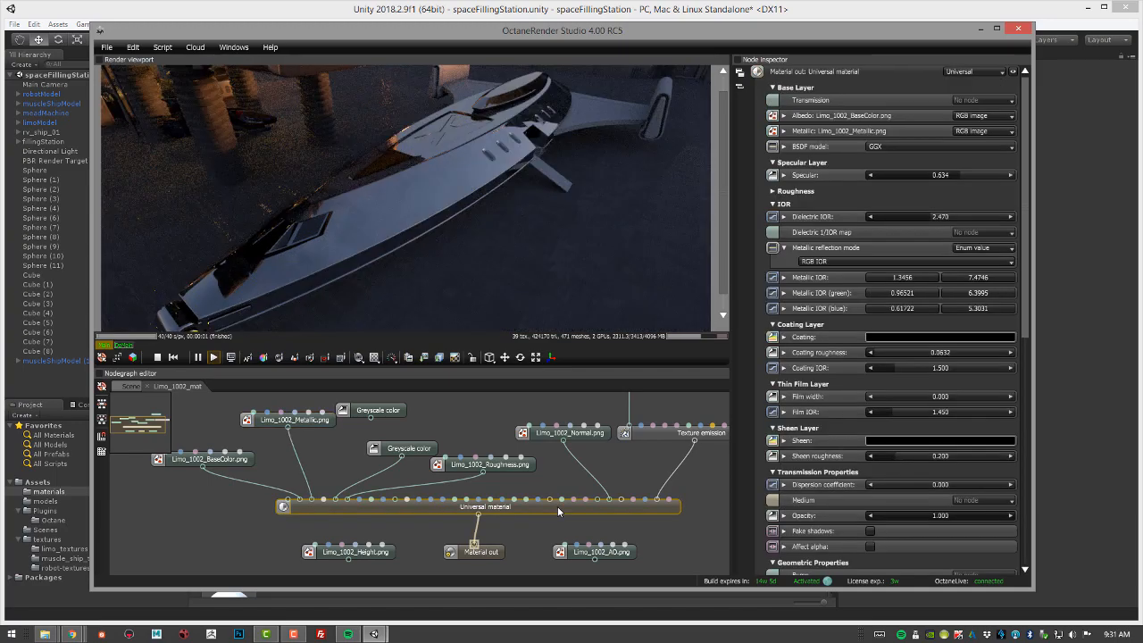
left_click(839, 261)
left_click(832, 284)
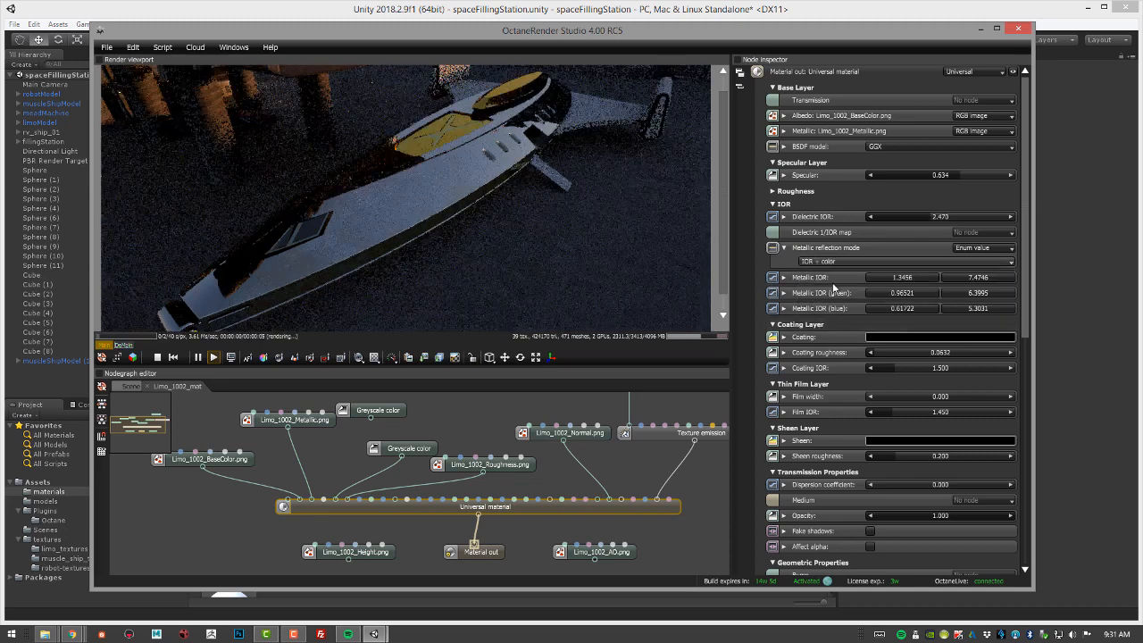
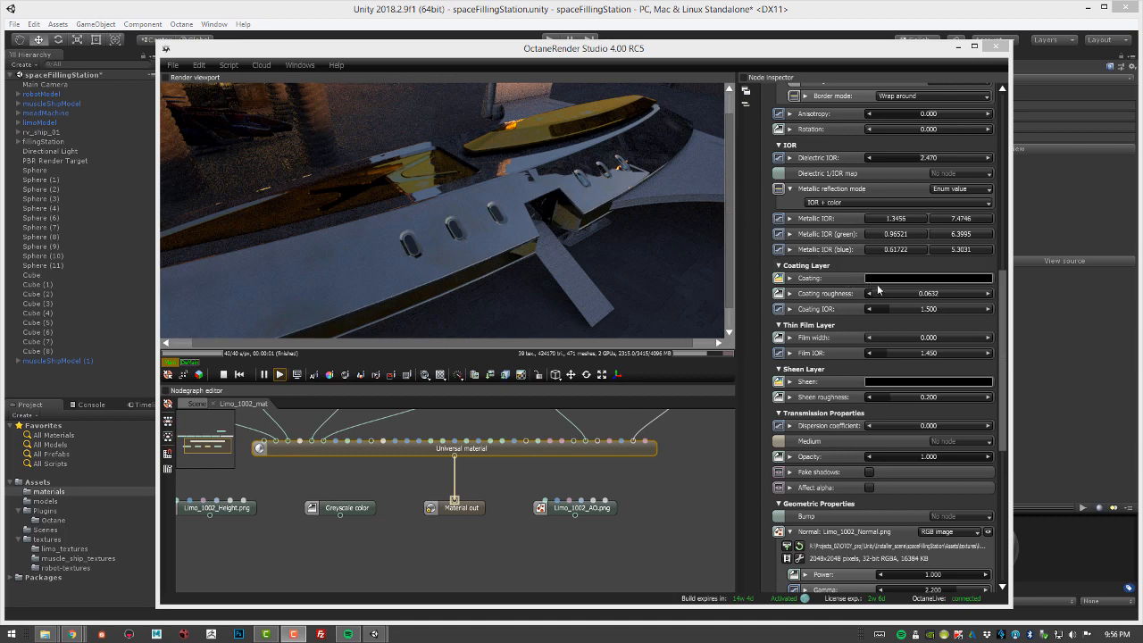
Step: In the Roughness settings, set the Limo_1002_Roughness.png gamma to 1.260, anisotropy to 0.767 and rotation to 0.735
left_click_drag(1001, 284, 1000, 226)
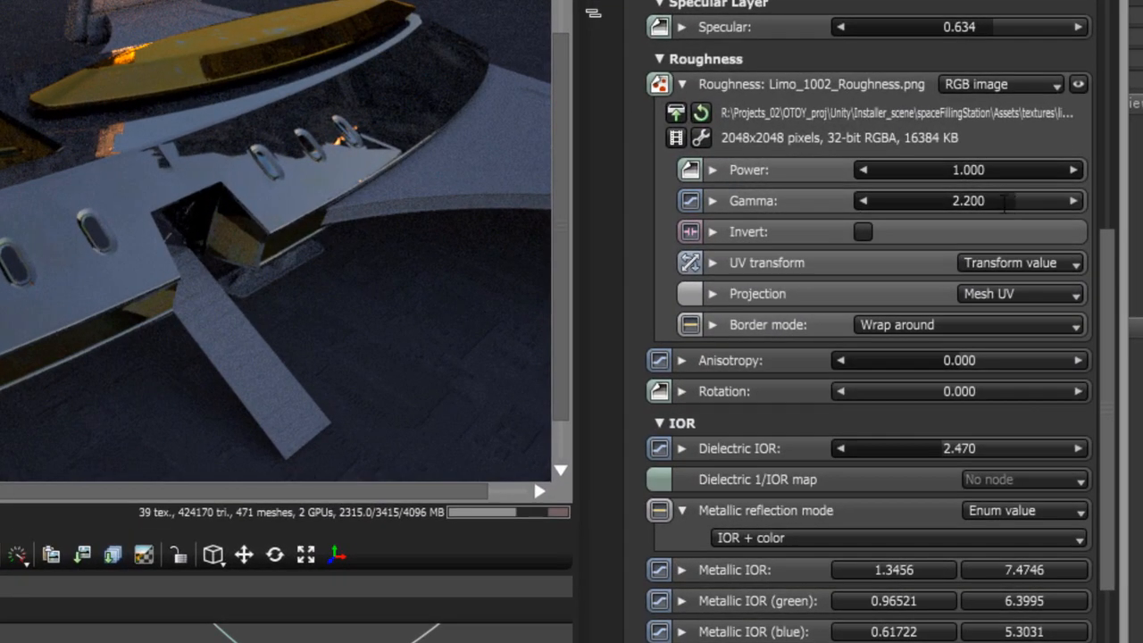
mouse_move(1005, 204)
left_mouse_down()
mouse_move(990, 215)
mouse_move(984, 204)
left_mouse_up()
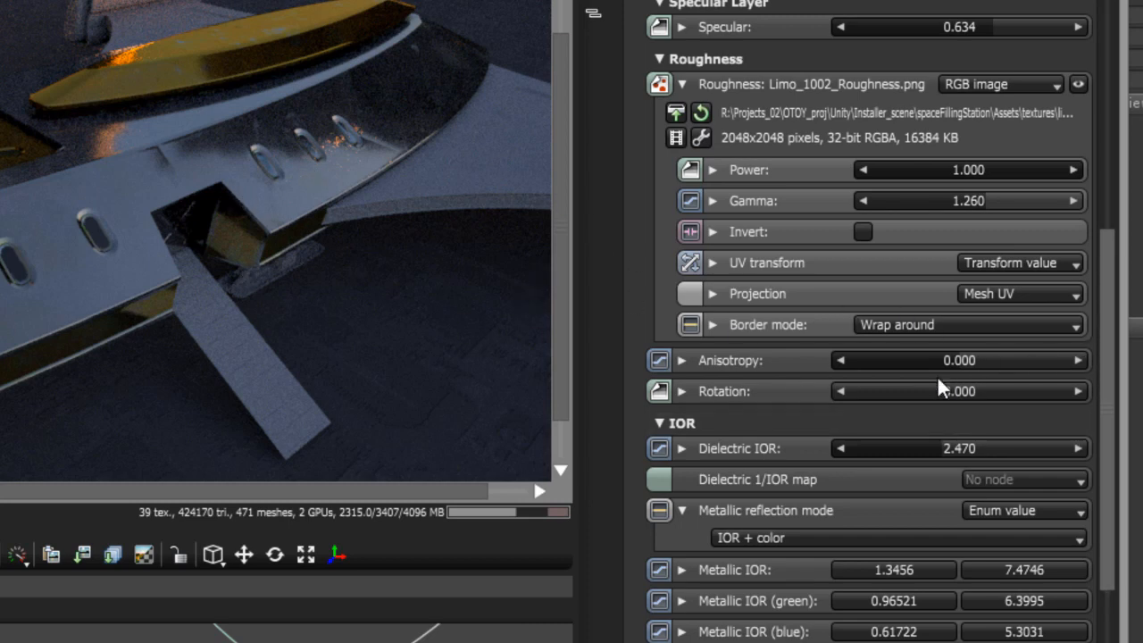
left_click_drag(966, 358, 1061, 360)
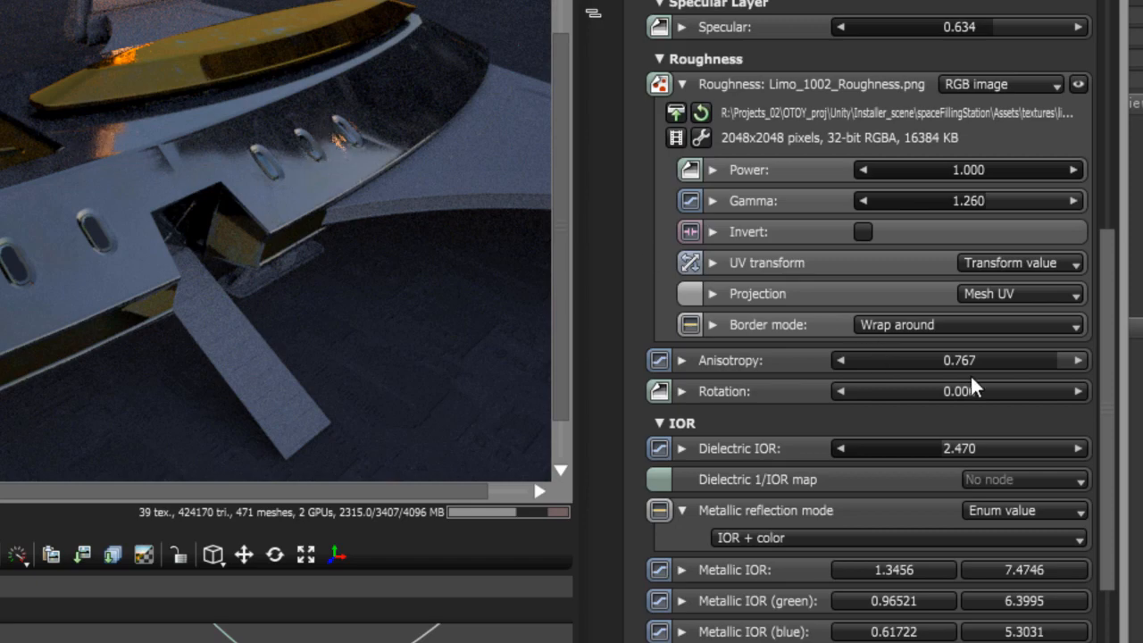
left_click(1019, 391)
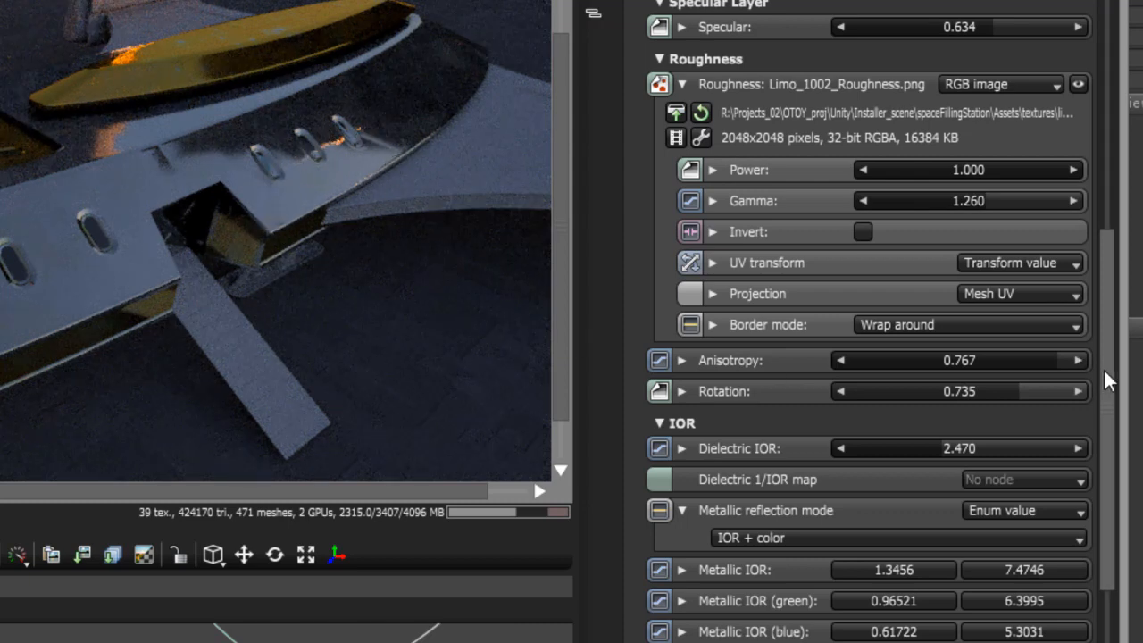
Step: Set the Universal material's coating color to bright green, hex 38FF17
left_click_drag(1104, 368, 1098, 530)
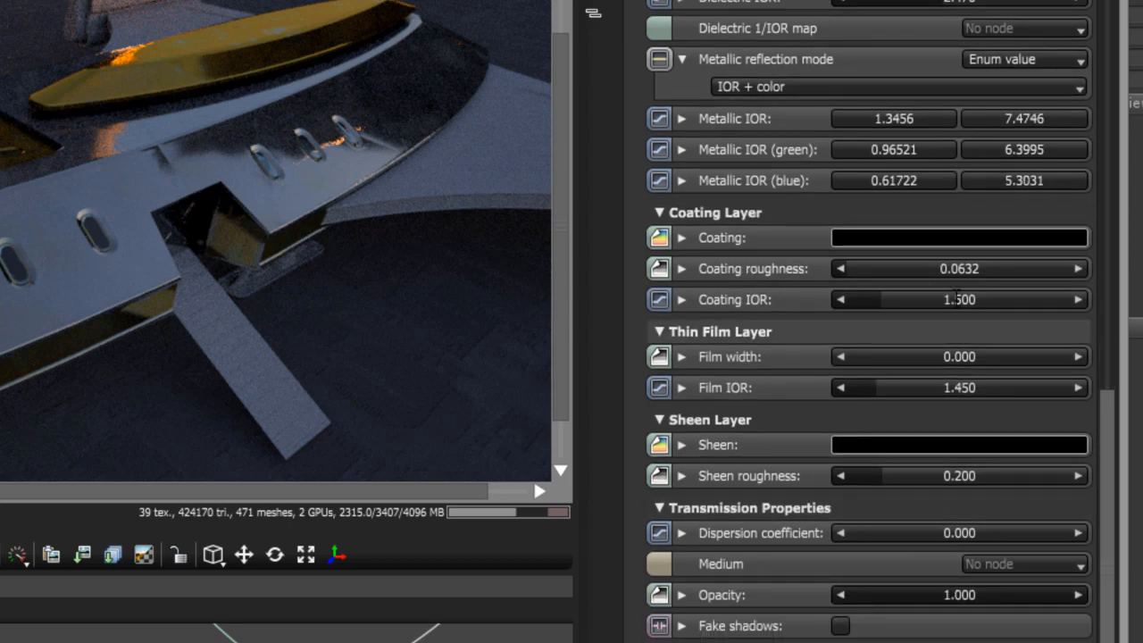
left_click(872, 238)
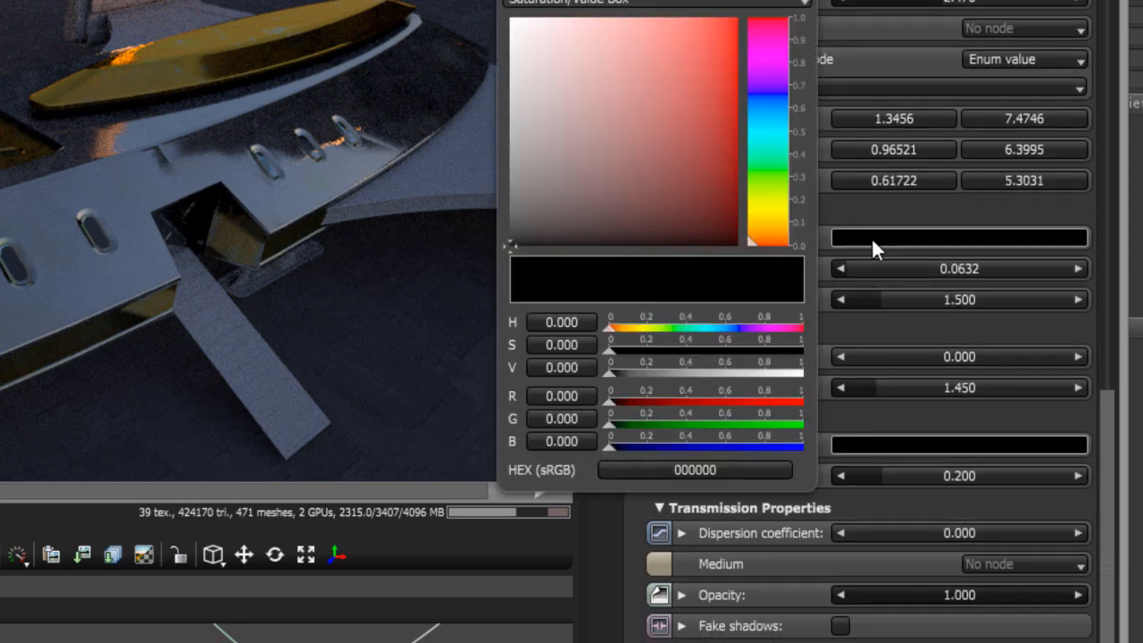
left_click(757, 172)
left_click_drag(738, 147, 738, 24)
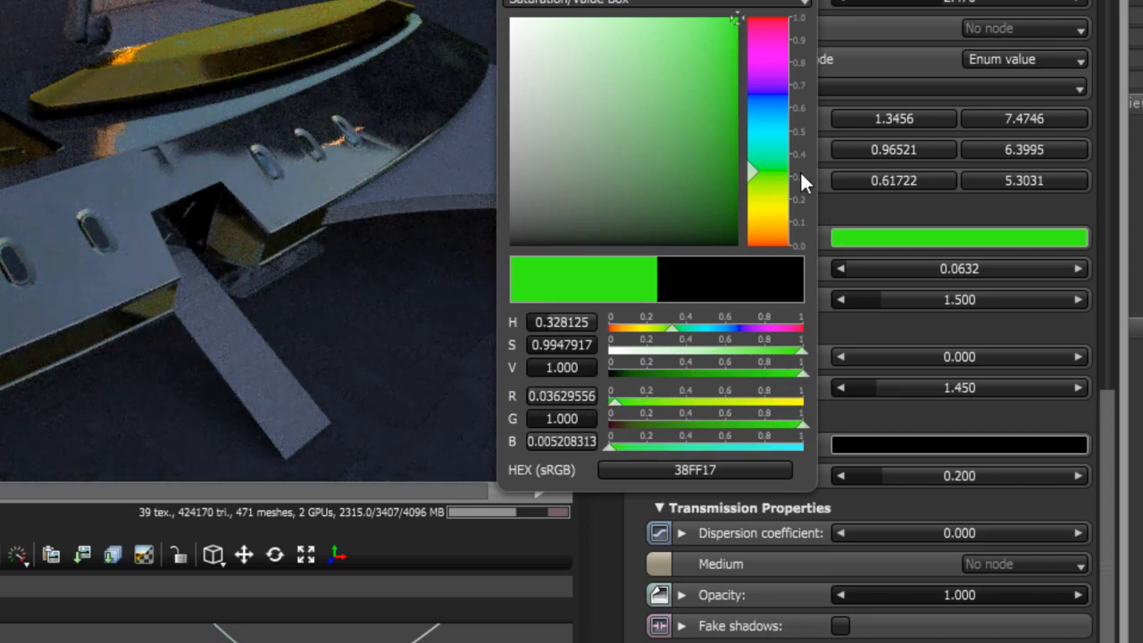
left_click(1108, 411)
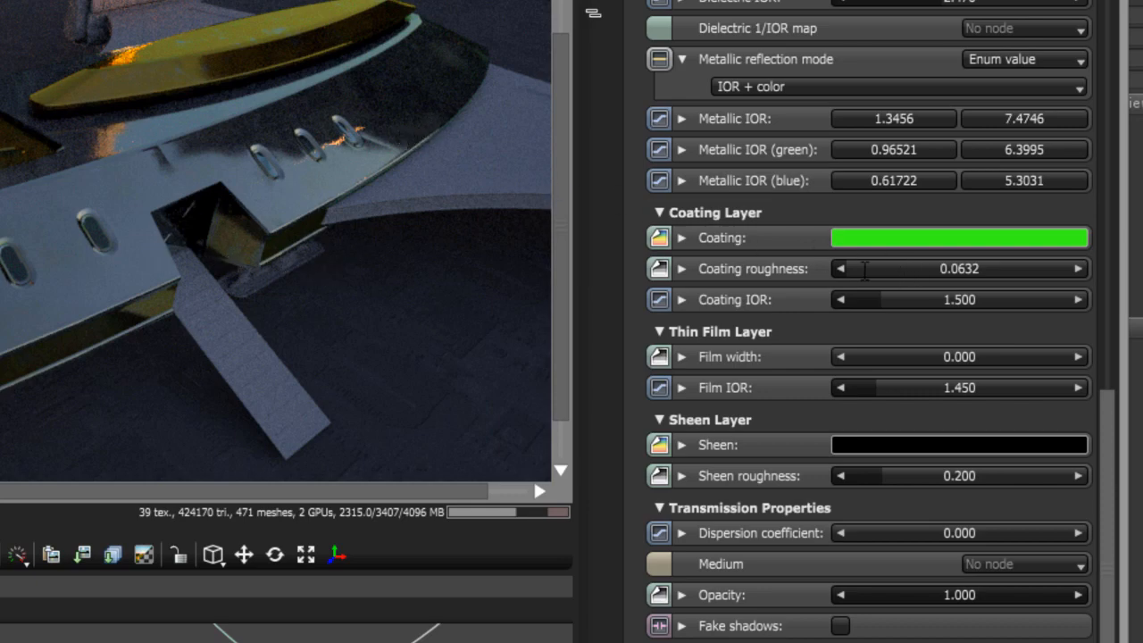
Step: Try coating roughness 0.586 with coating IOR 2.170, and change the coating color from green to white
left_click_drag(864, 269, 1001, 271)
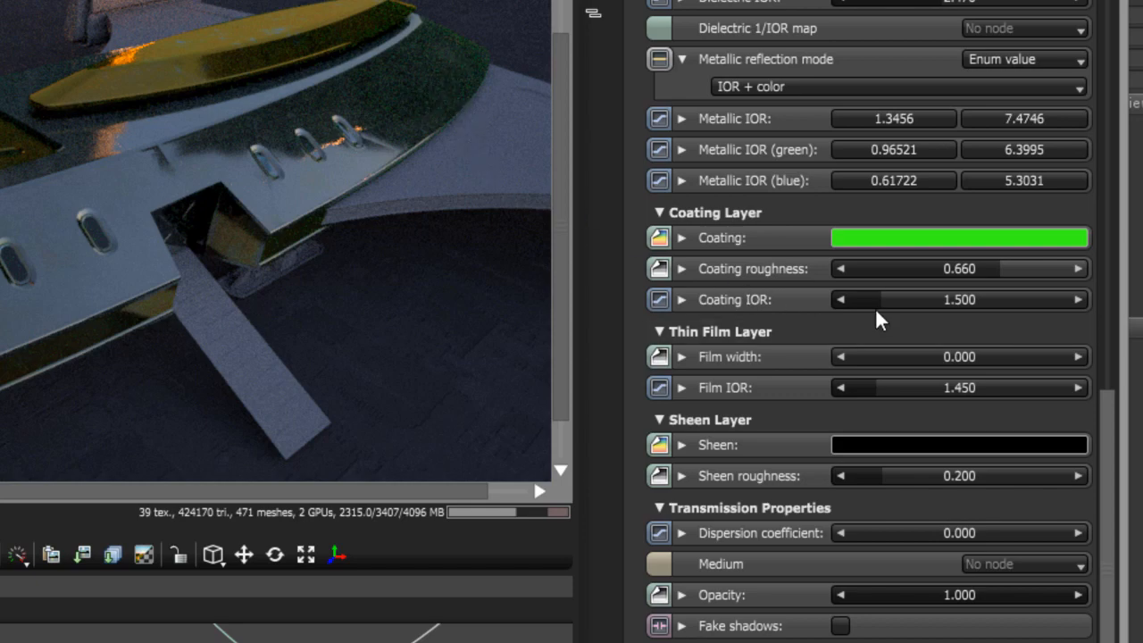
left_click_drag(879, 304, 1043, 304)
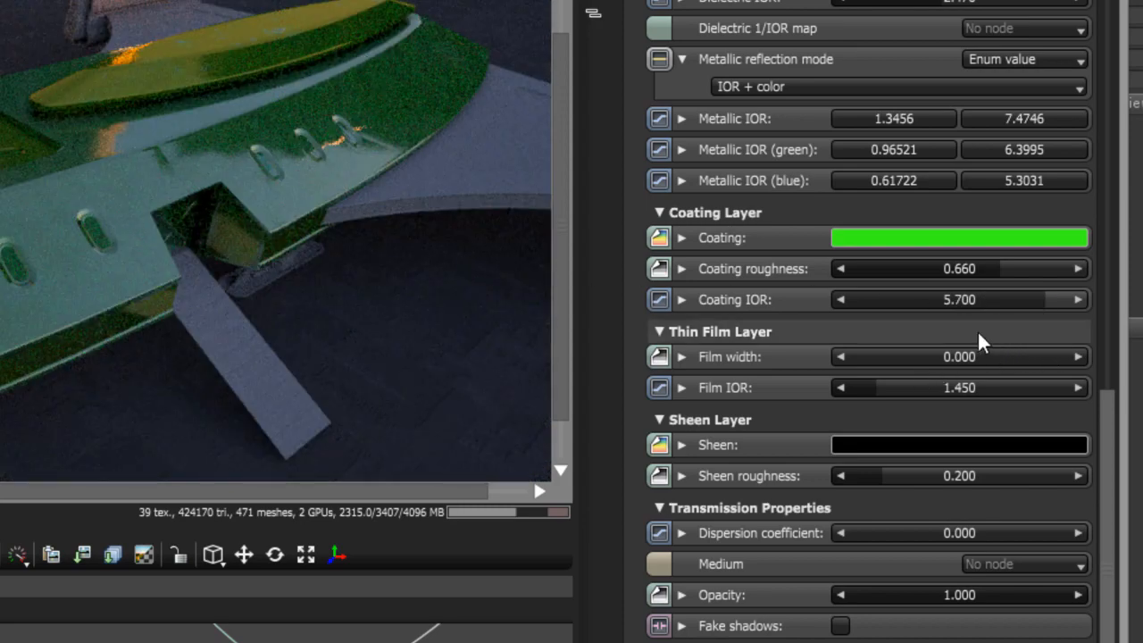
left_click_drag(1017, 304, 939, 300)
left_click(982, 269)
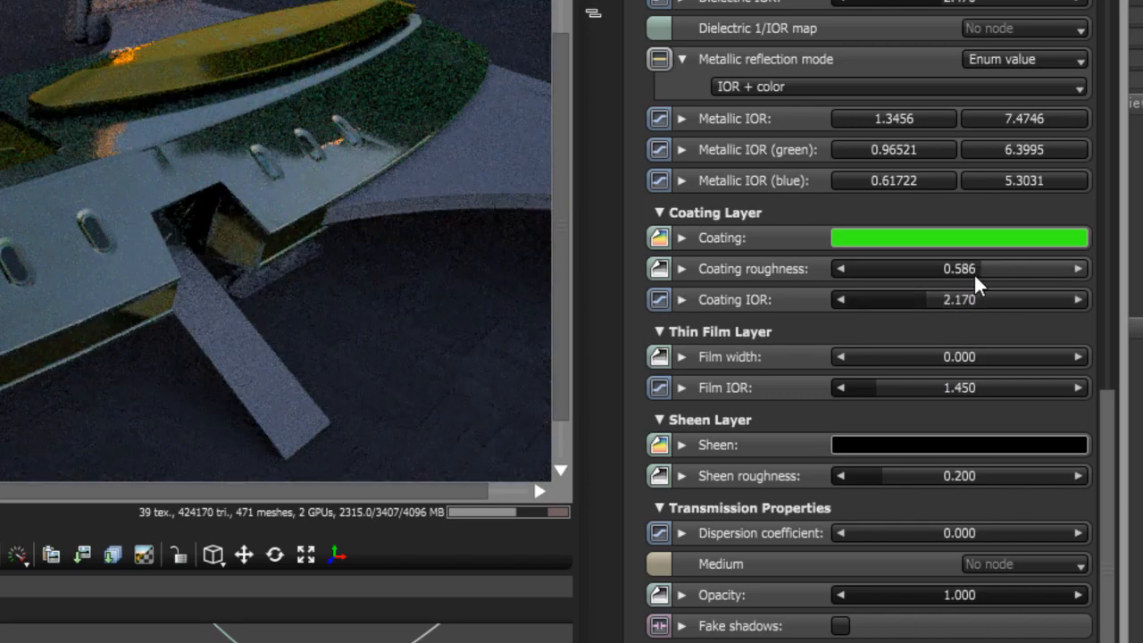
left_click(910, 236)
left_click_drag(596, 84, 514, 19)
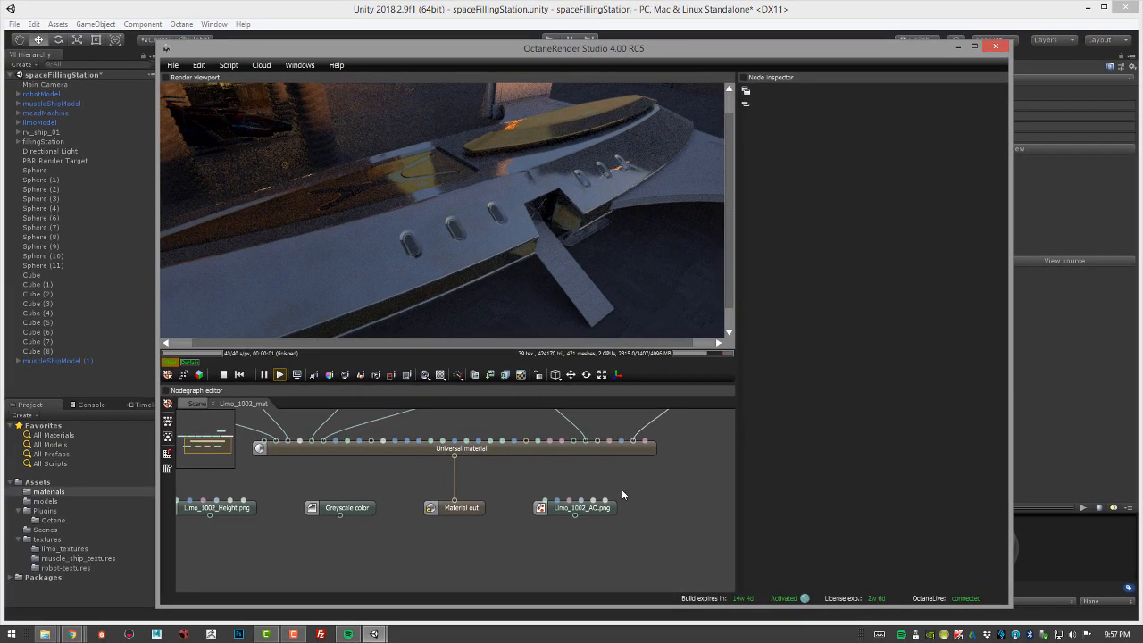
Step: Connect Limo_1002_AO.png to the Universal material's Coating input, moving Limo_1002_Roughness.png above the row and placing the AO node in its spot
left_click_drag(594, 516, 677, 458)
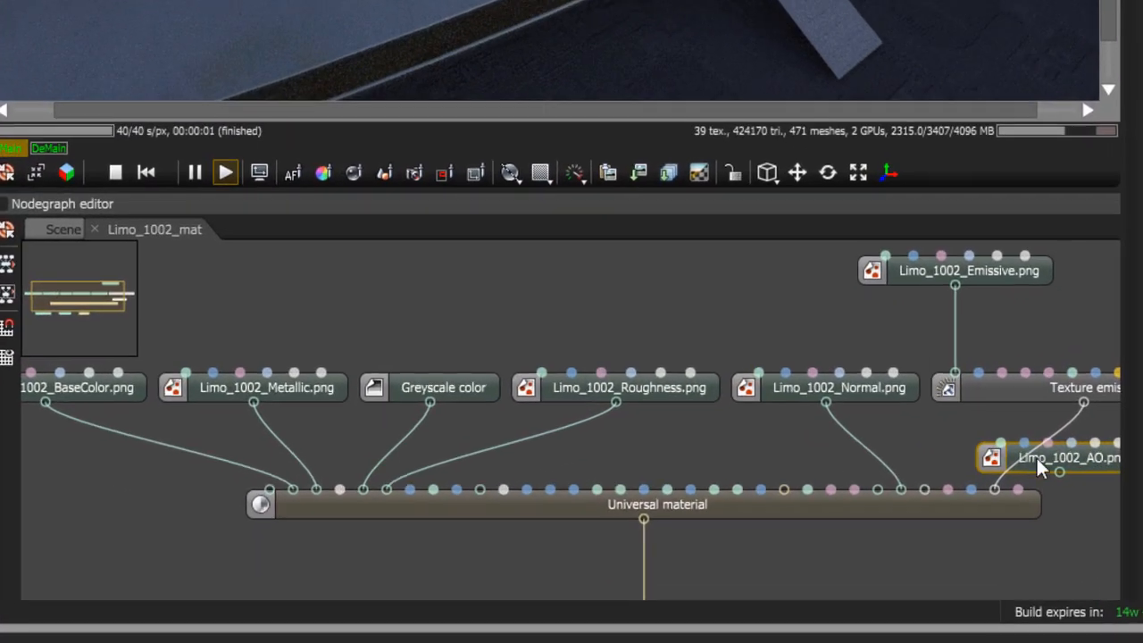
left_click_drag(1047, 458, 604, 487)
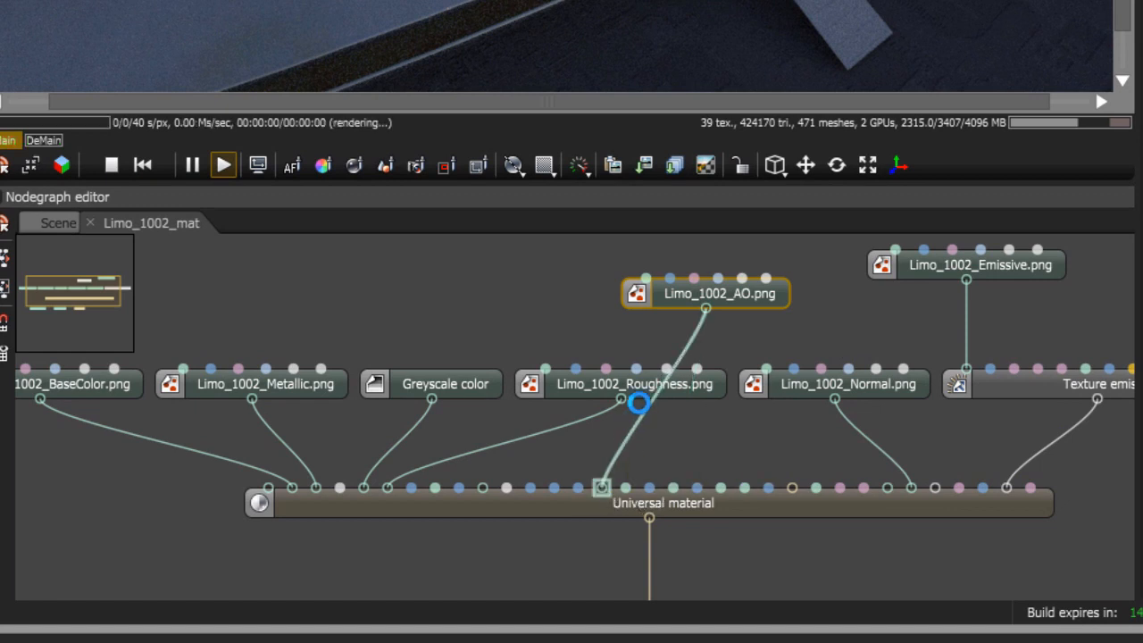
left_click_drag(605, 363, 495, 300)
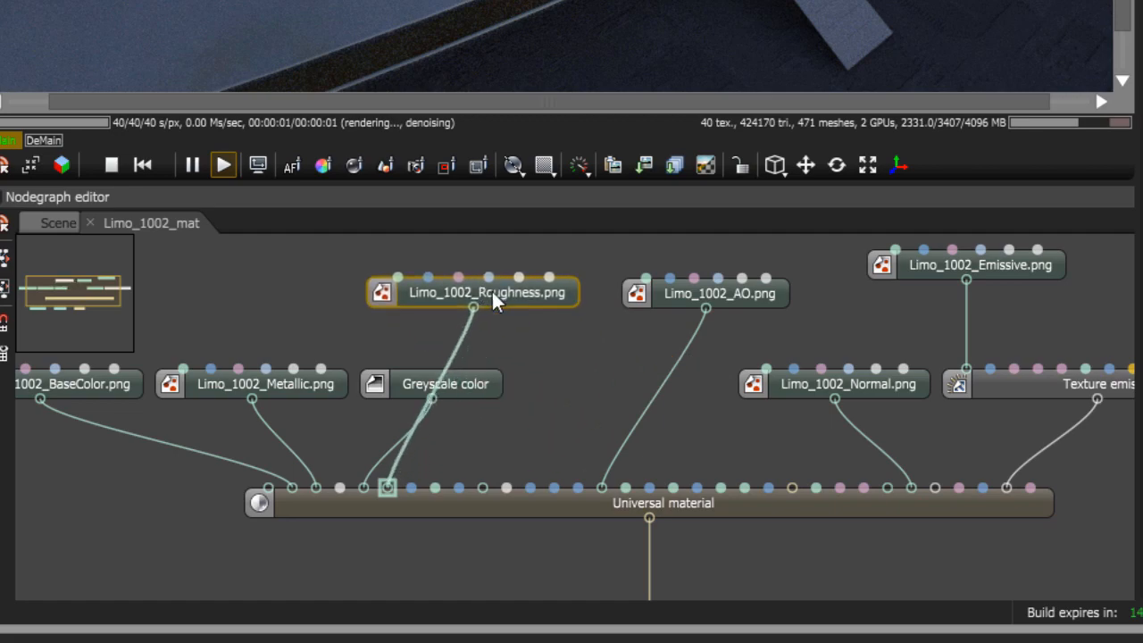
left_click_drag(741, 298, 653, 389)
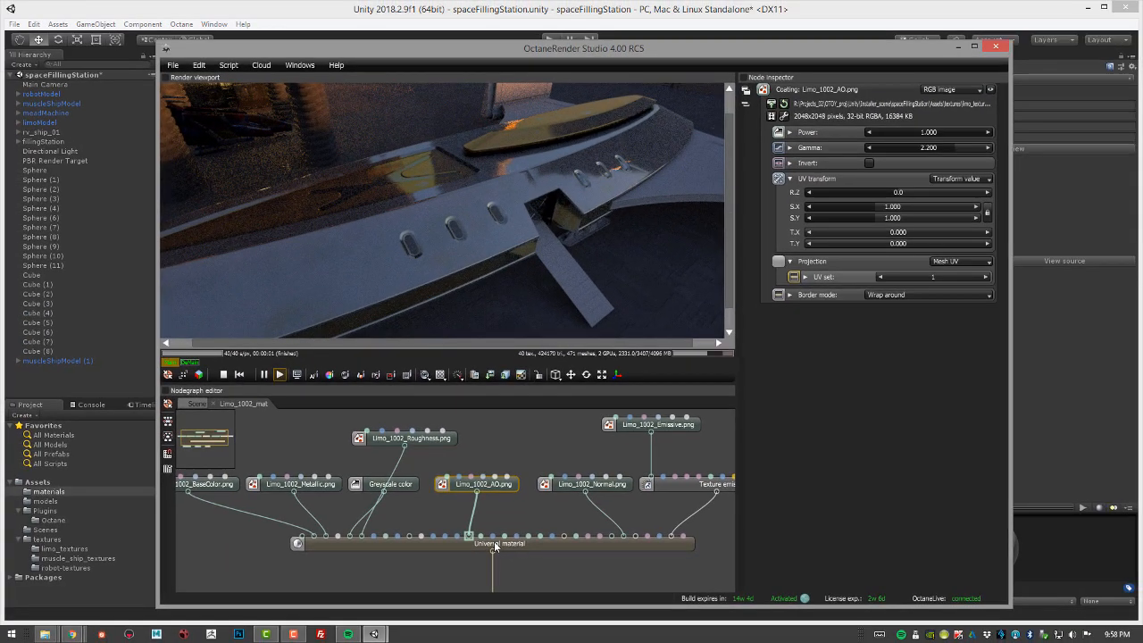
Step: Set the Universal material's coating roughness to 0.419 and coating IOR to 1.700
left_click(658, 502)
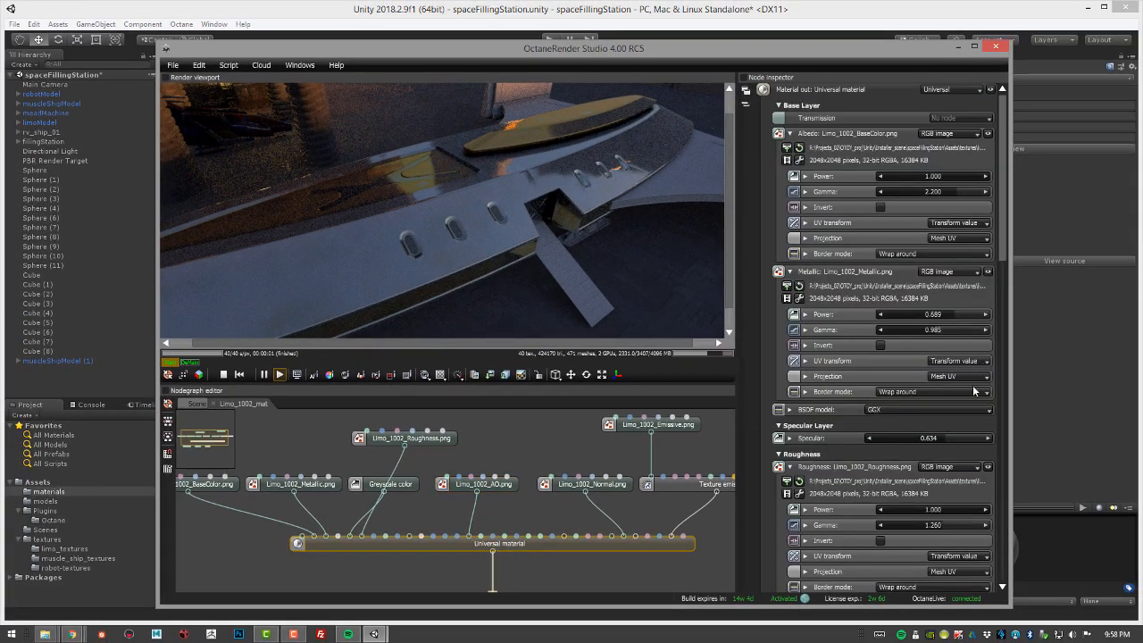
left_click_drag(1007, 241, 987, 389)
scroll(986, 390, "down", 4)
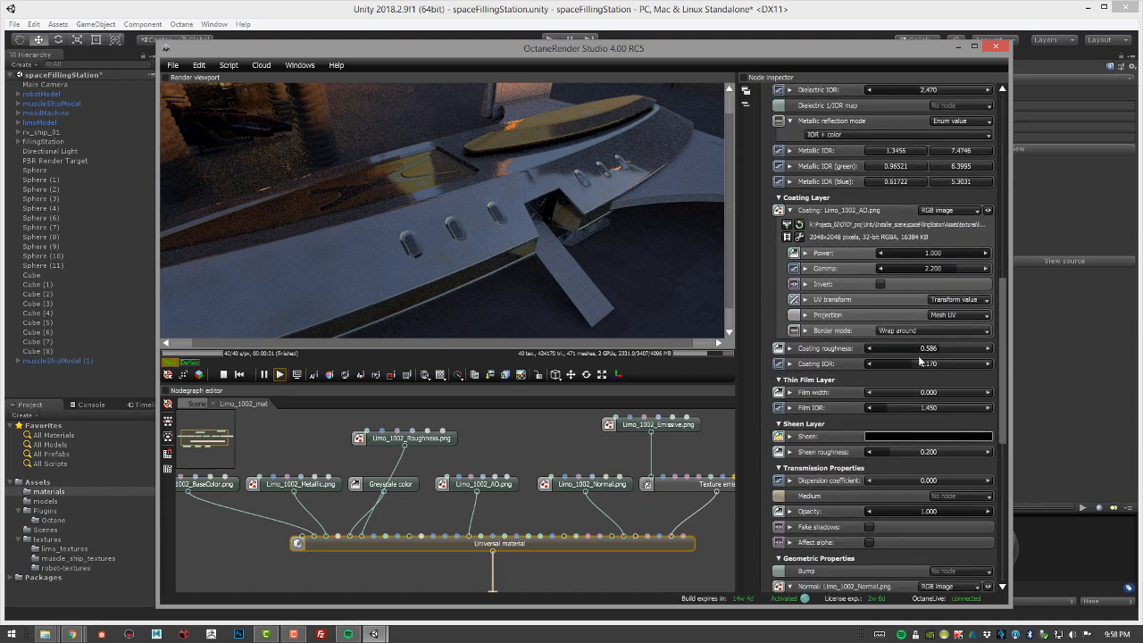
left_click_drag(933, 348, 900, 363)
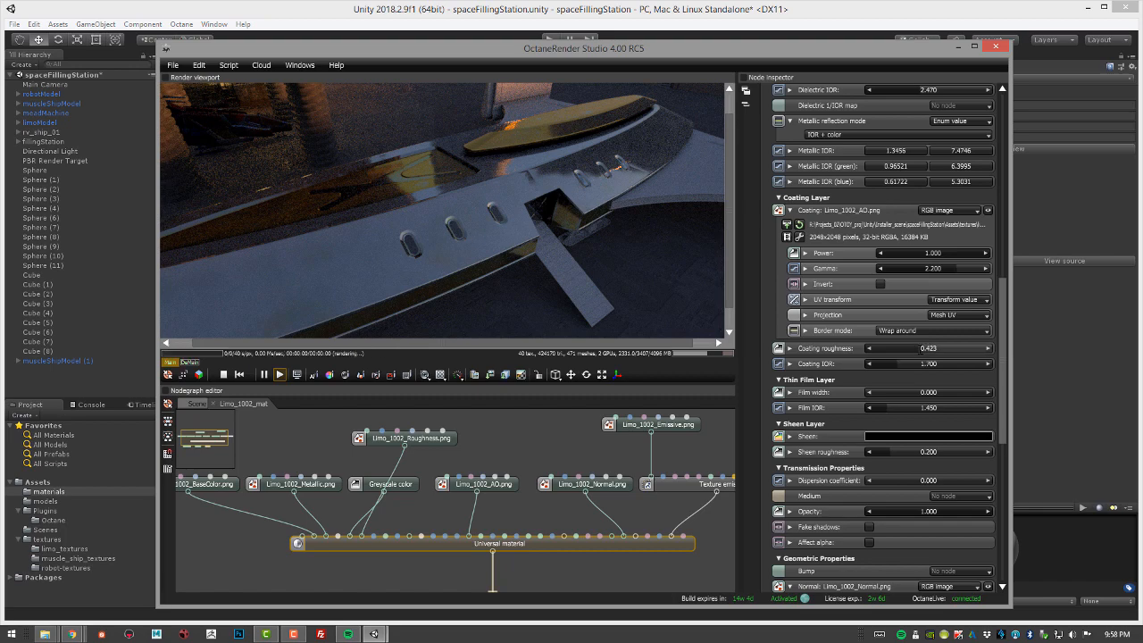
left_click_drag(922, 349, 914, 349)
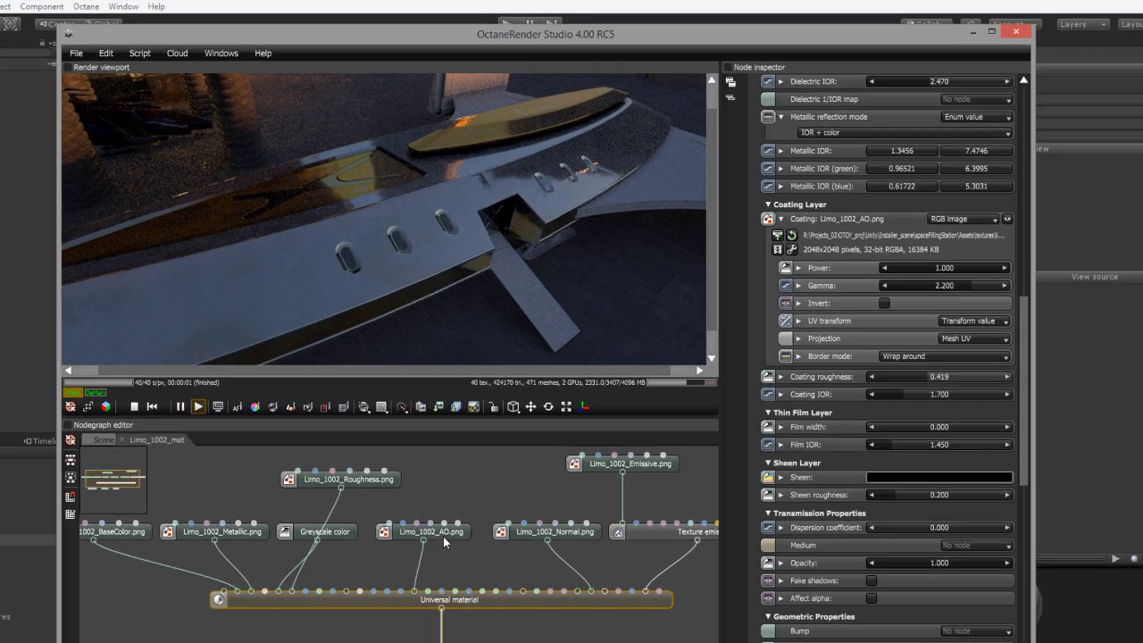
Step: Show the texture preview of the Limo_1002_AO.png node to examine the coating map
left_click(488, 486)
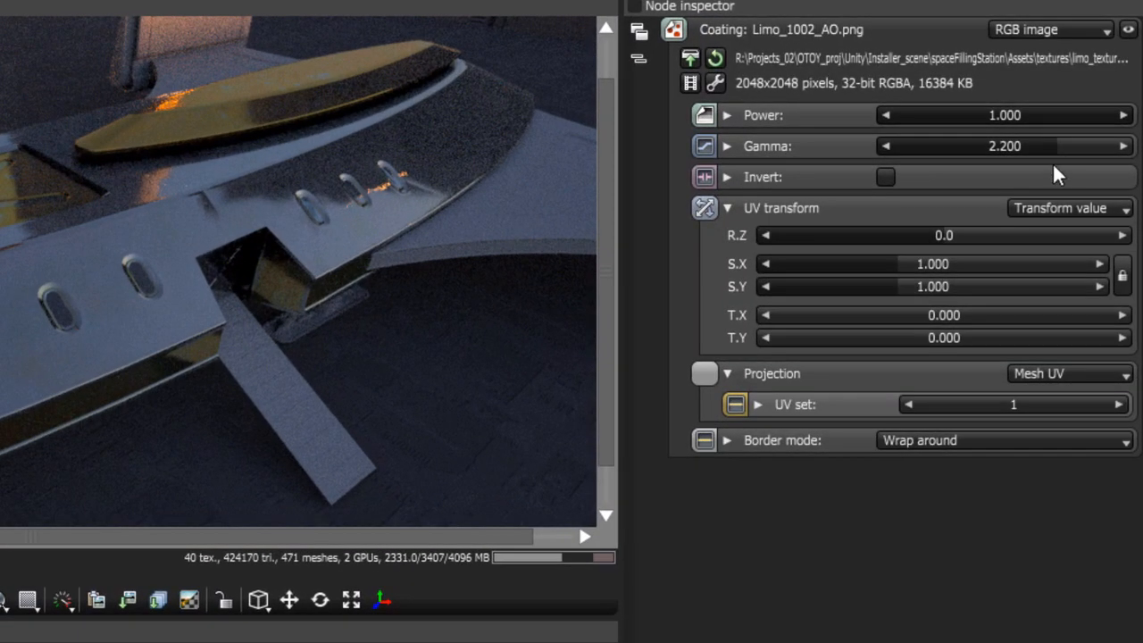
left_click(1128, 30)
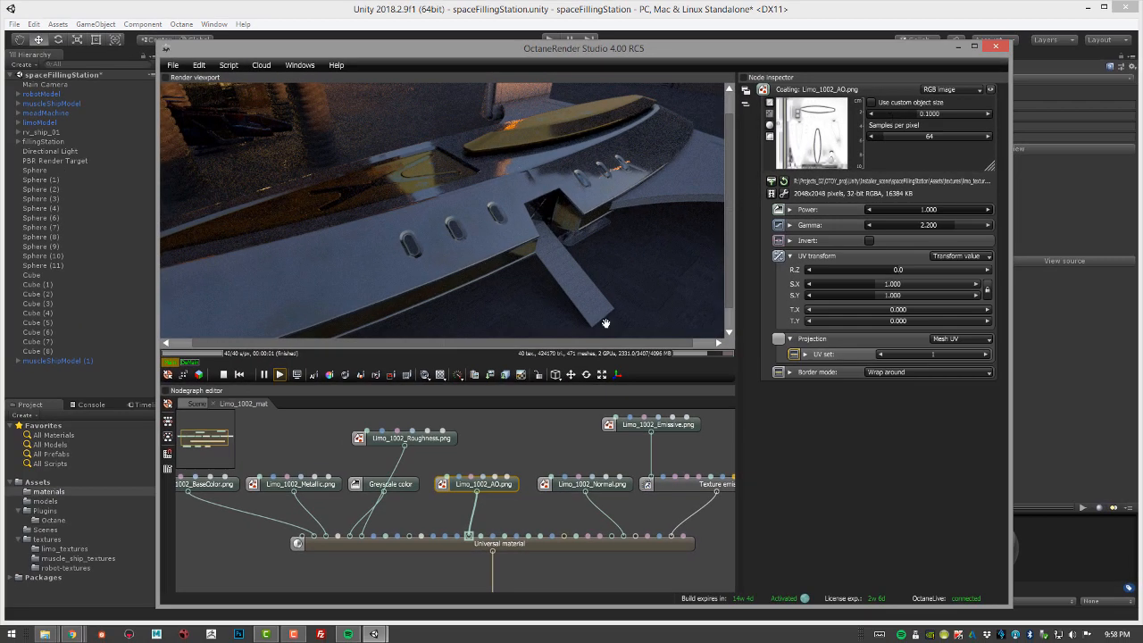
Step: Set the Universal material's sheen color to red, hex FF0000, and its sheen roughness to 0.823
left_click(555, 540)
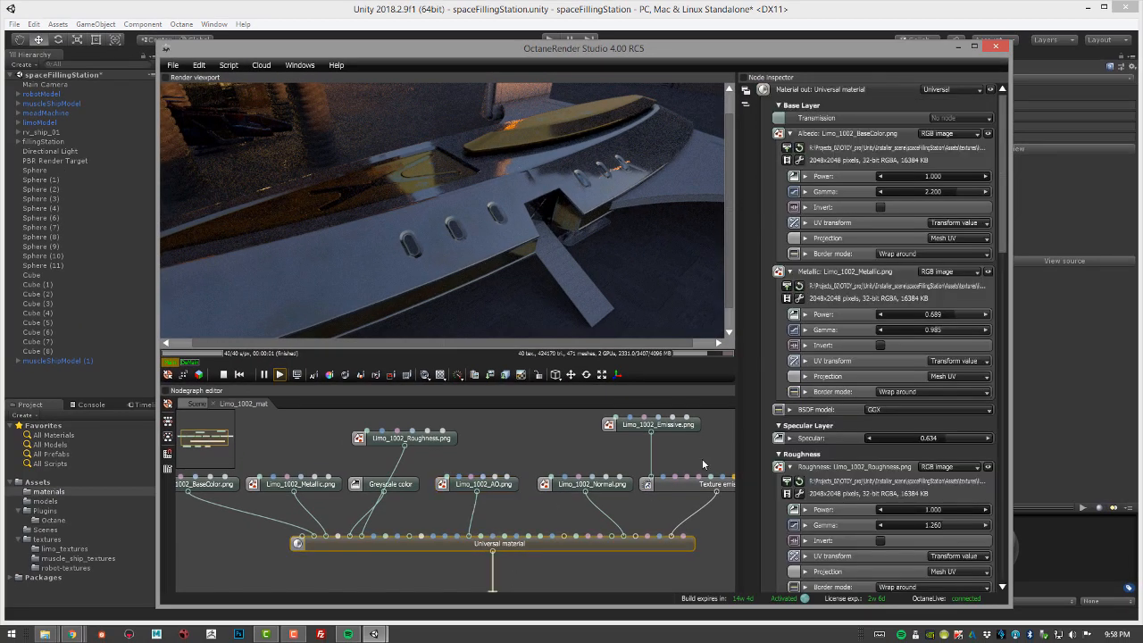
scroll(949, 363, "down", 10)
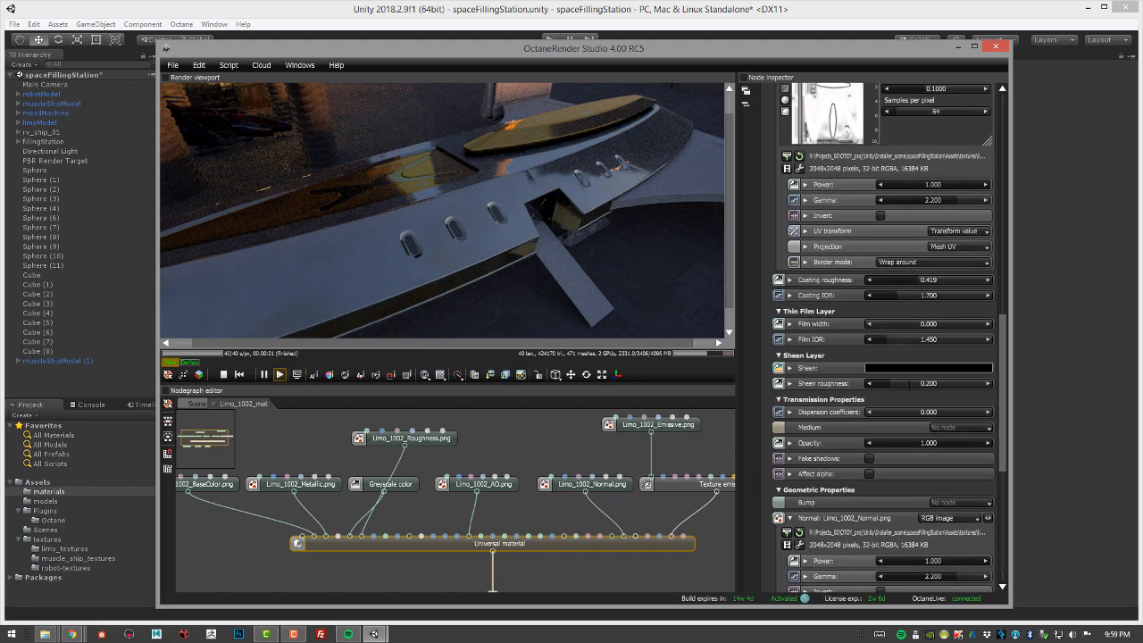
left_click(890, 368)
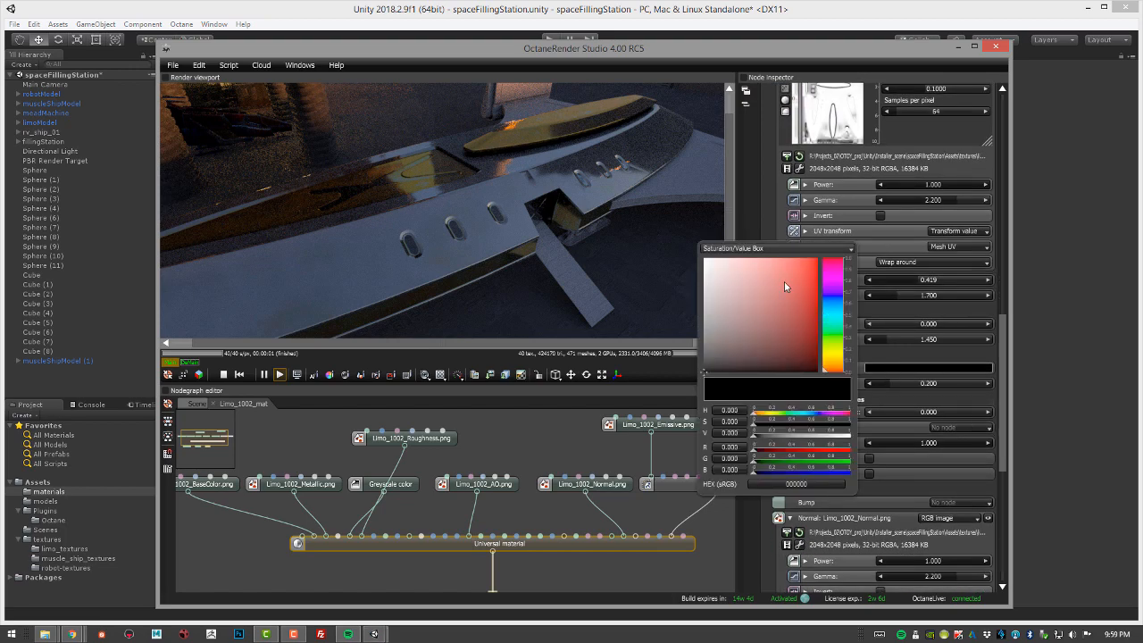
left_click_drag(785, 284, 818, 258)
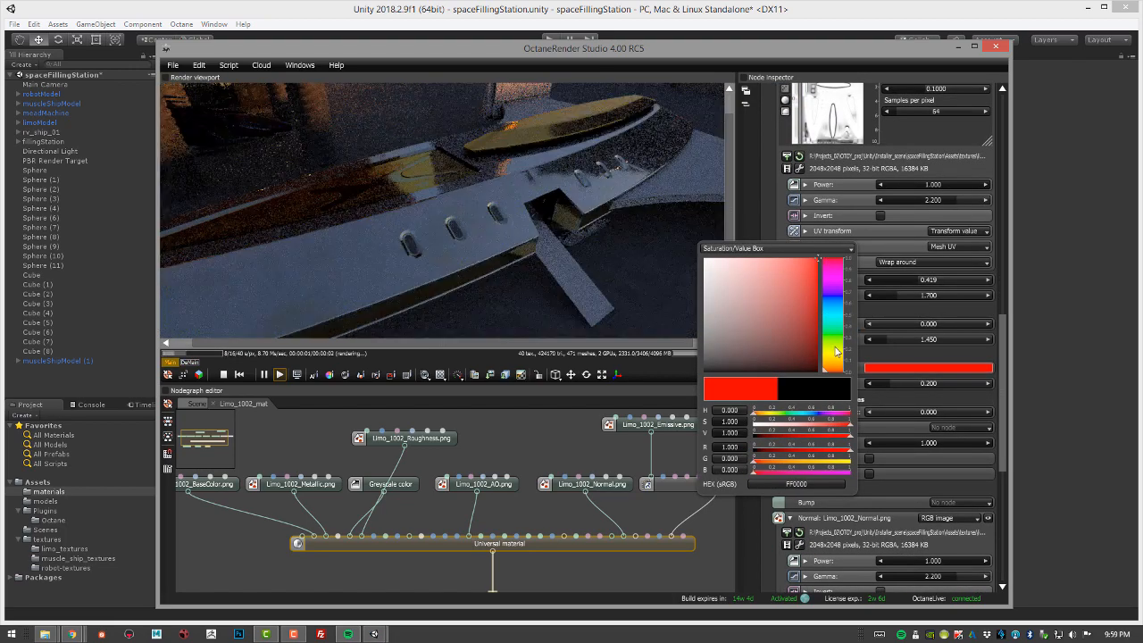
left_click(832, 372)
left_click(1003, 390)
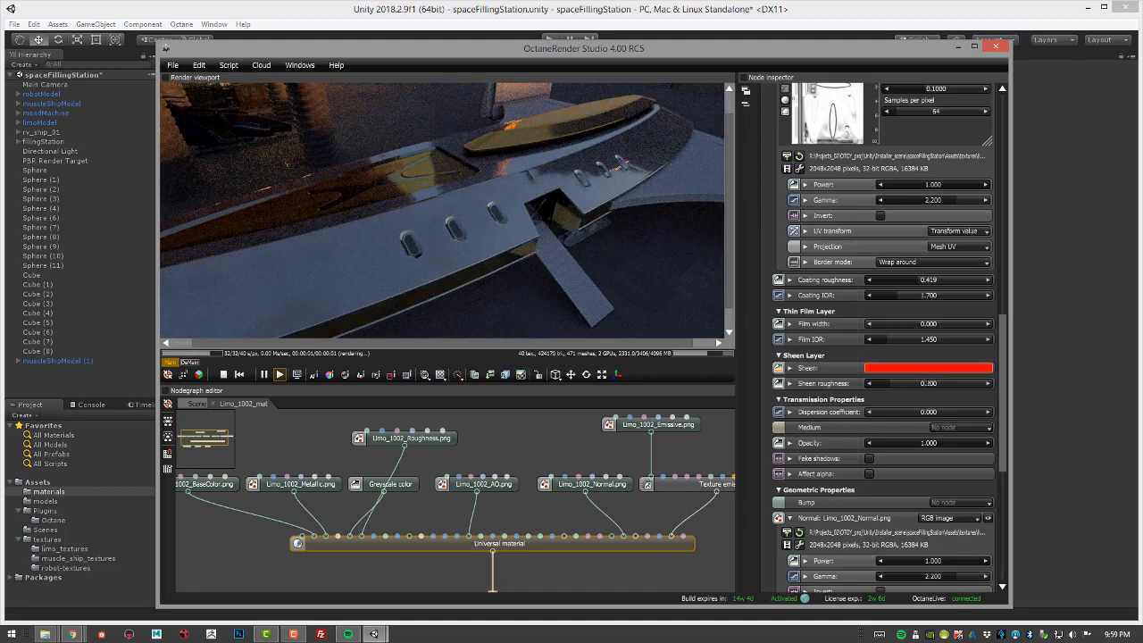
left_click_drag(896, 384, 972, 385)
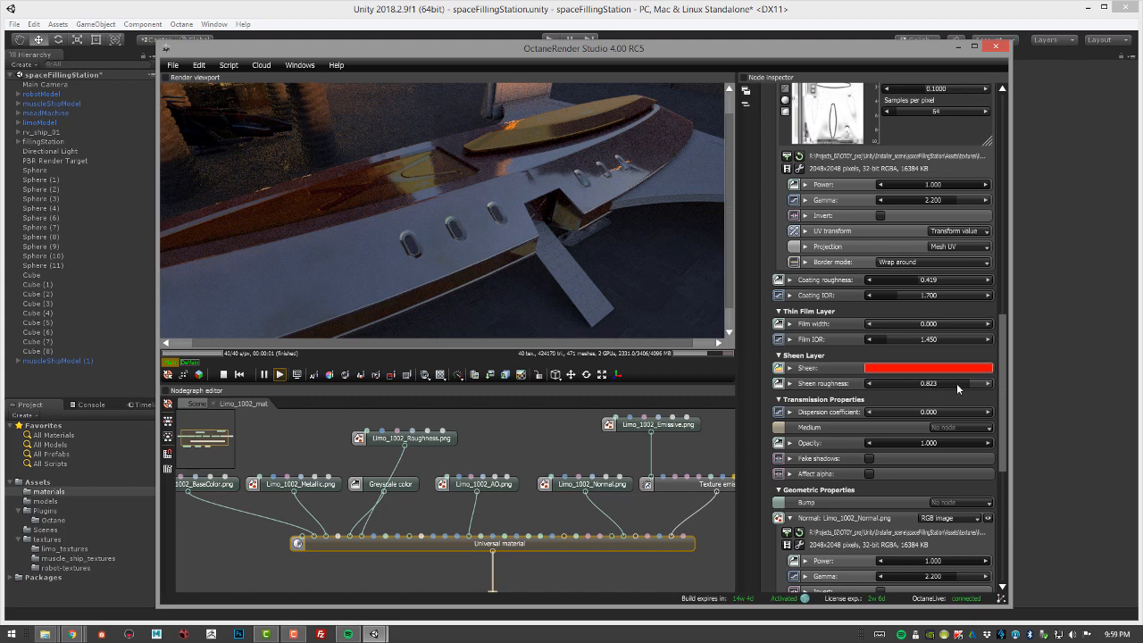
Step: Set the Universal material's sheen roughness to 0.637 and its sheen color to black, hex 000000
left_click_drag(958, 389, 932, 390)
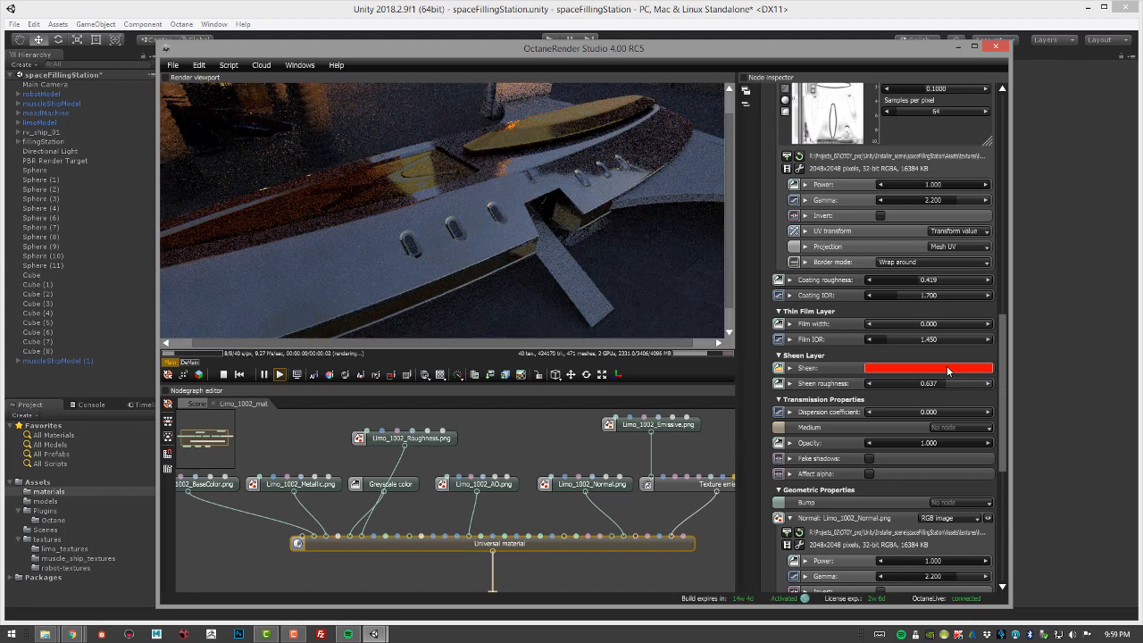
left_click(929, 368)
left_click(741, 356)
left_click(791, 371)
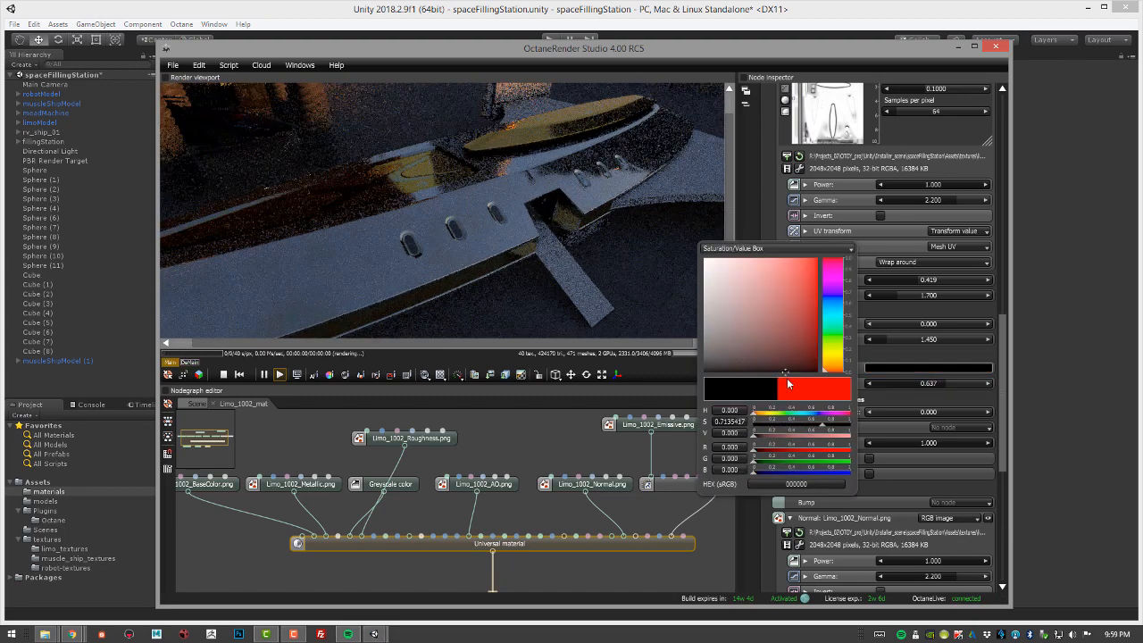
left_click(1002, 412)
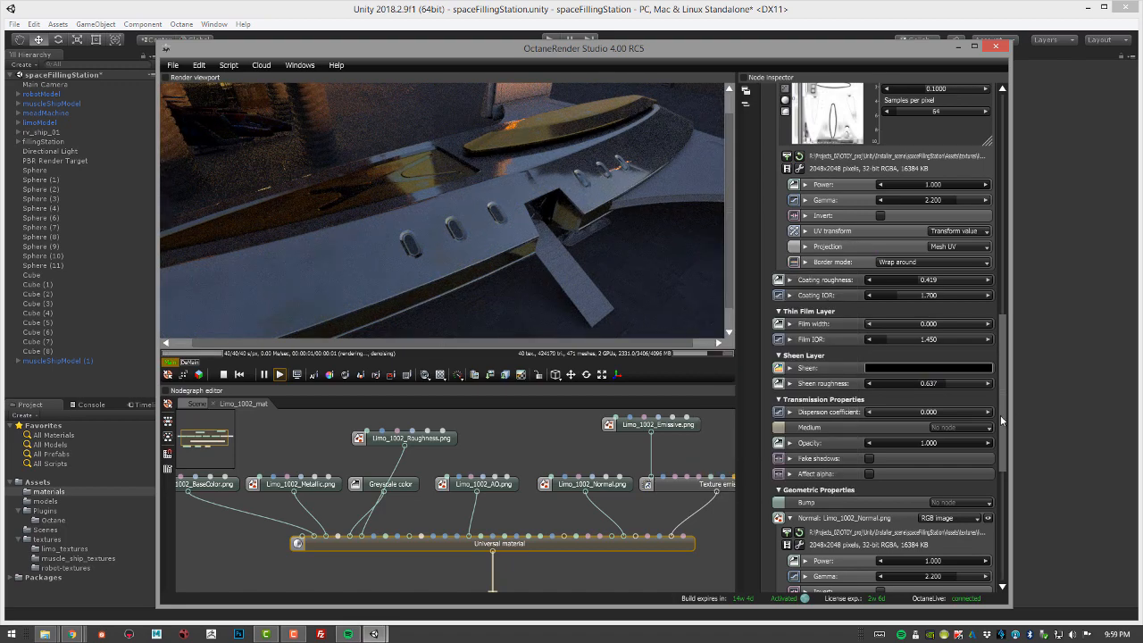
Step: Review the Universal material's settings from base layer to emission and copy the Universal material node of Limo_1002_mat
left_click_drag(1002, 413, 944, 165)
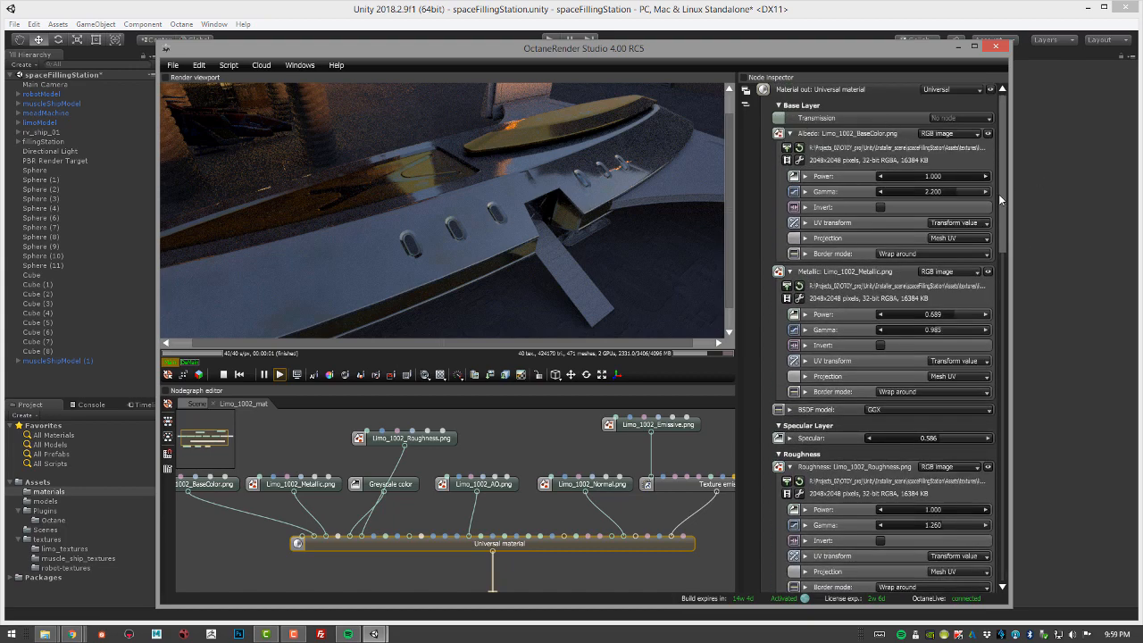
left_click_drag(1001, 197, 1005, 492)
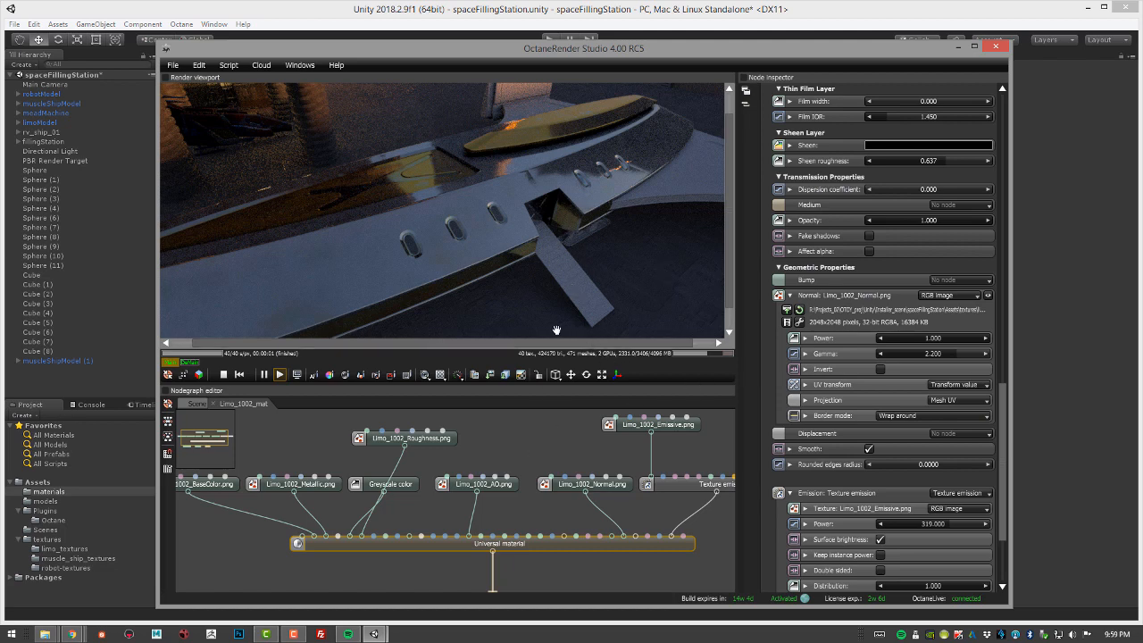
left_click_drag(543, 525, 515, 439)
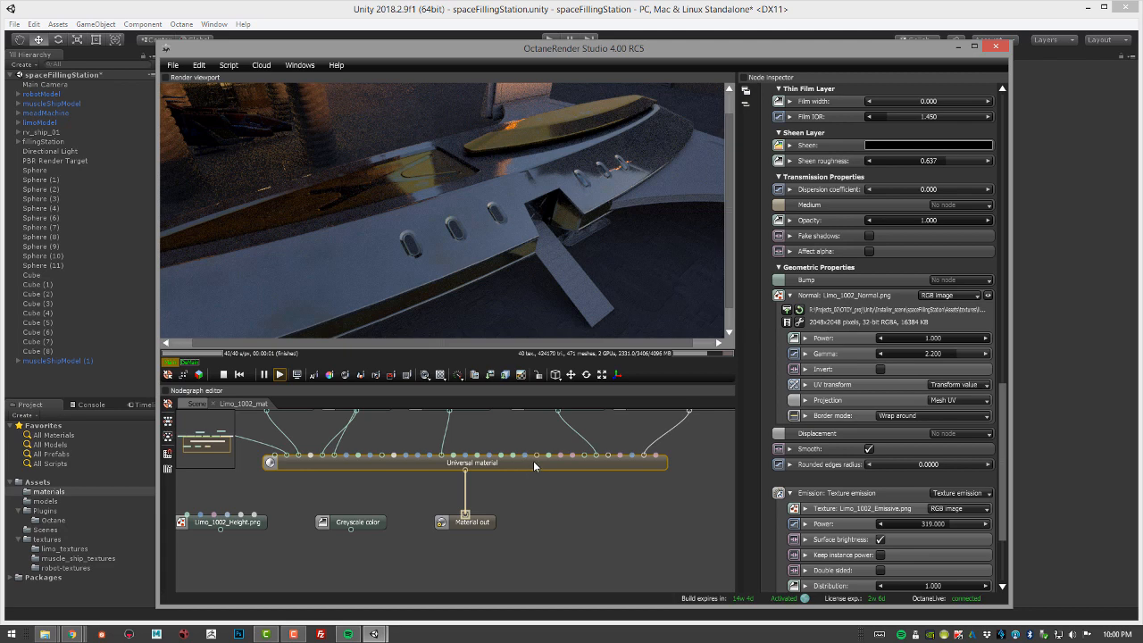
right_click(534, 464)
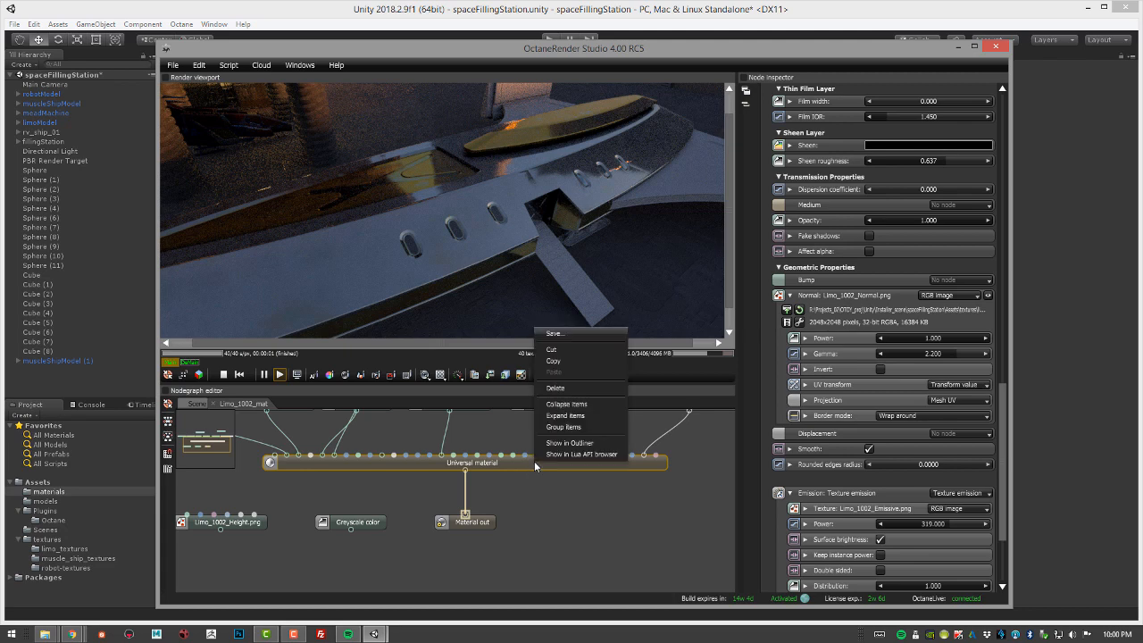
left_click(565, 362)
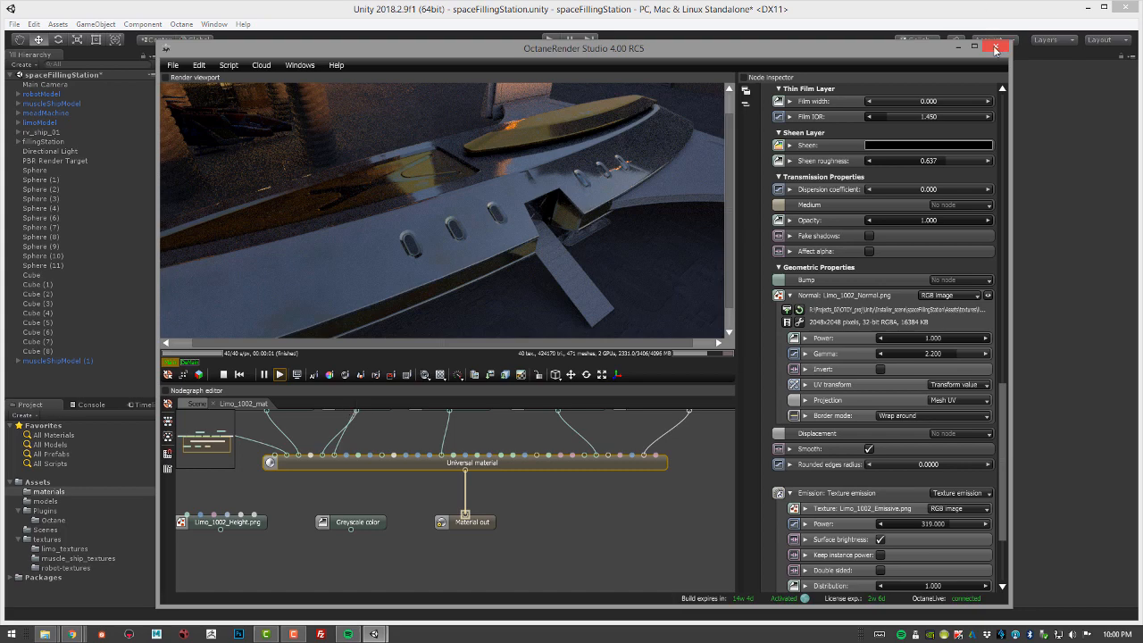
Step: Close the Octane window and open the node graph of Limo_1001_mat from Unity's materials folder
left_click(996, 48)
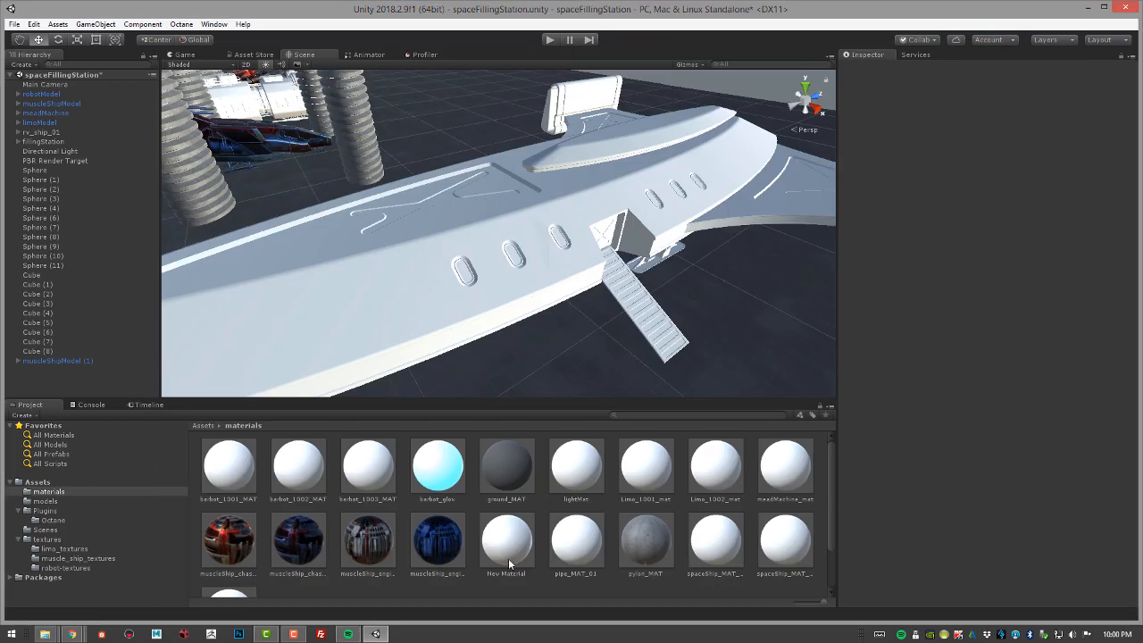
mouse_move(833, 516)
left_mouse_down()
mouse_move(832, 543)
mouse_move(828, 516)
left_mouse_up()
left_click(659, 474)
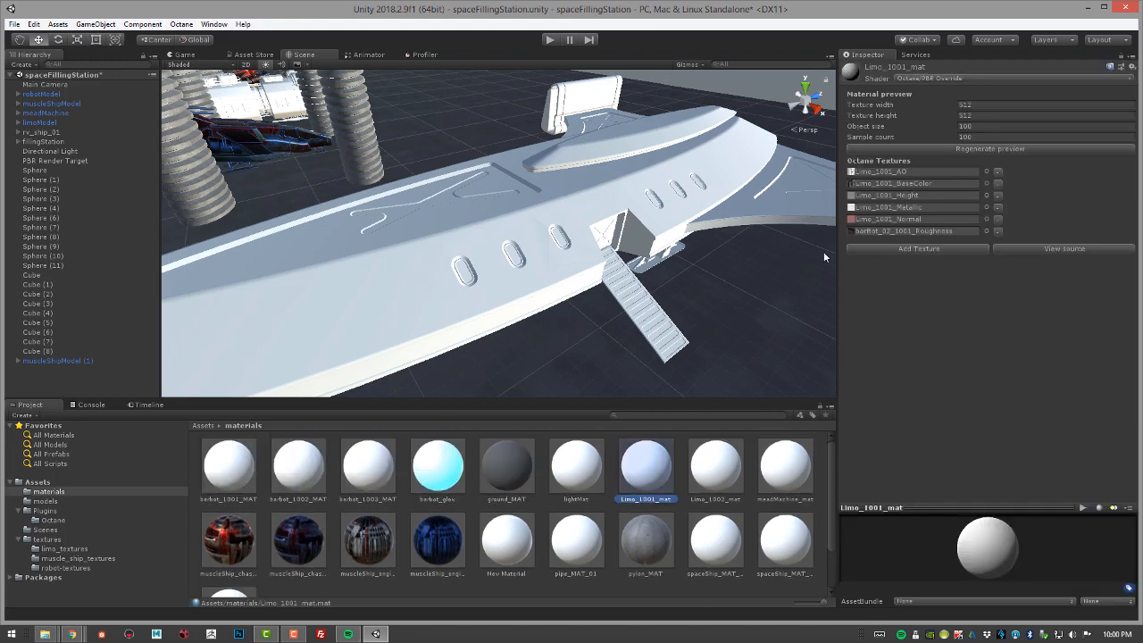
left_click(1048, 248)
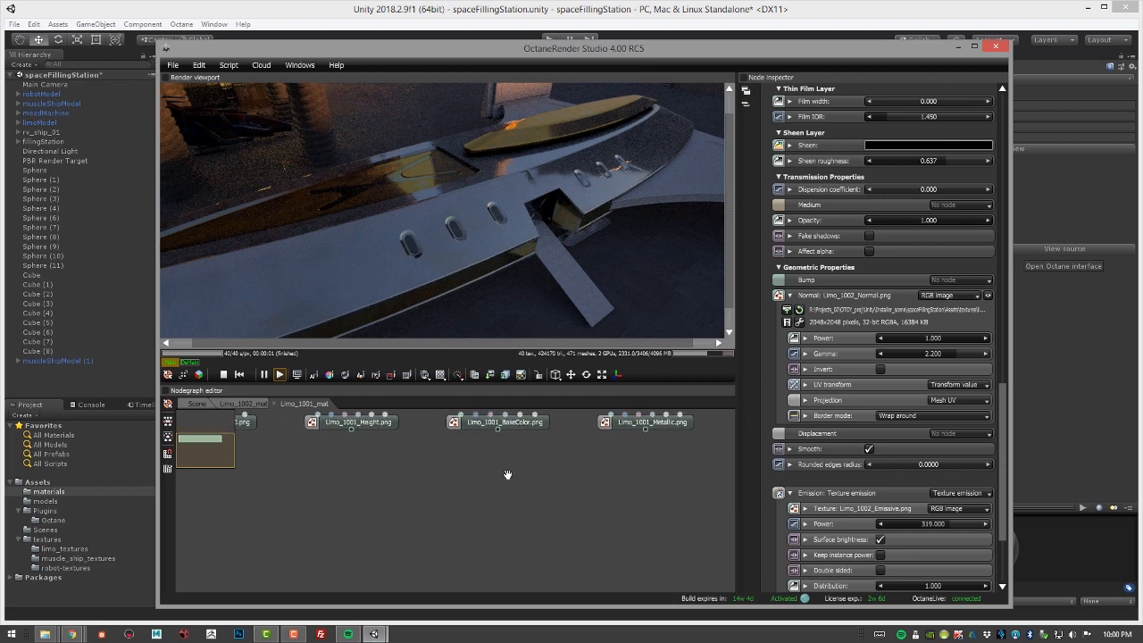
Step: Paste the copied Universal material into the Limo_1001_mat graph, place Material out below it and connect the two
right_click(561, 488)
left_click(581, 482)
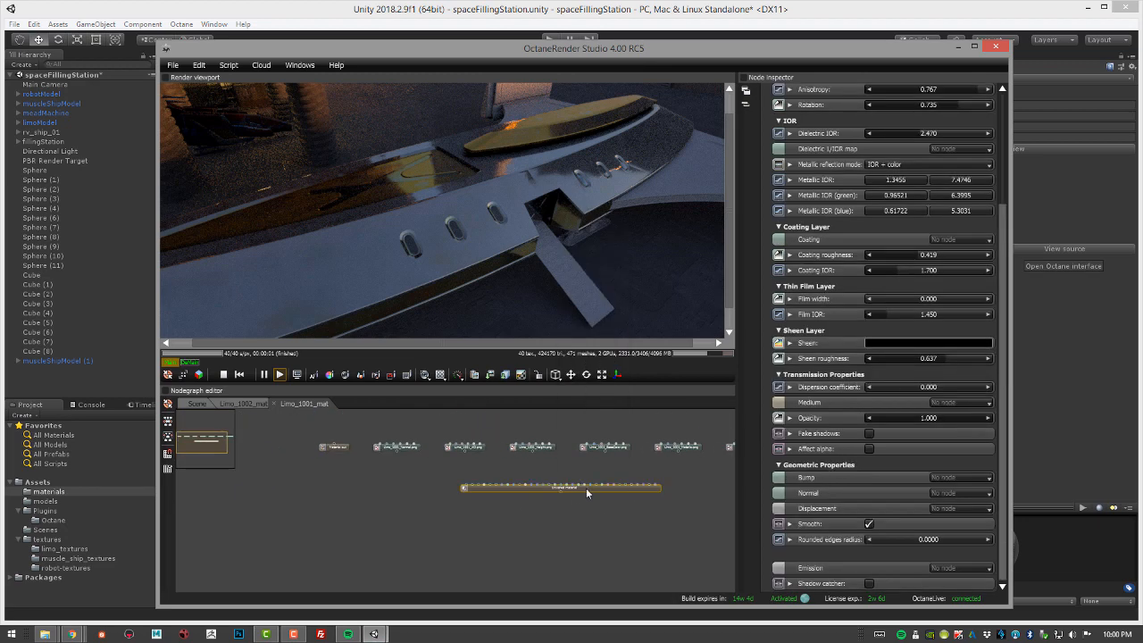
left_click_drag(586, 487, 618, 470)
left_click_drag(344, 446, 619, 498)
middle_click_drag(648, 481, 672, 530)
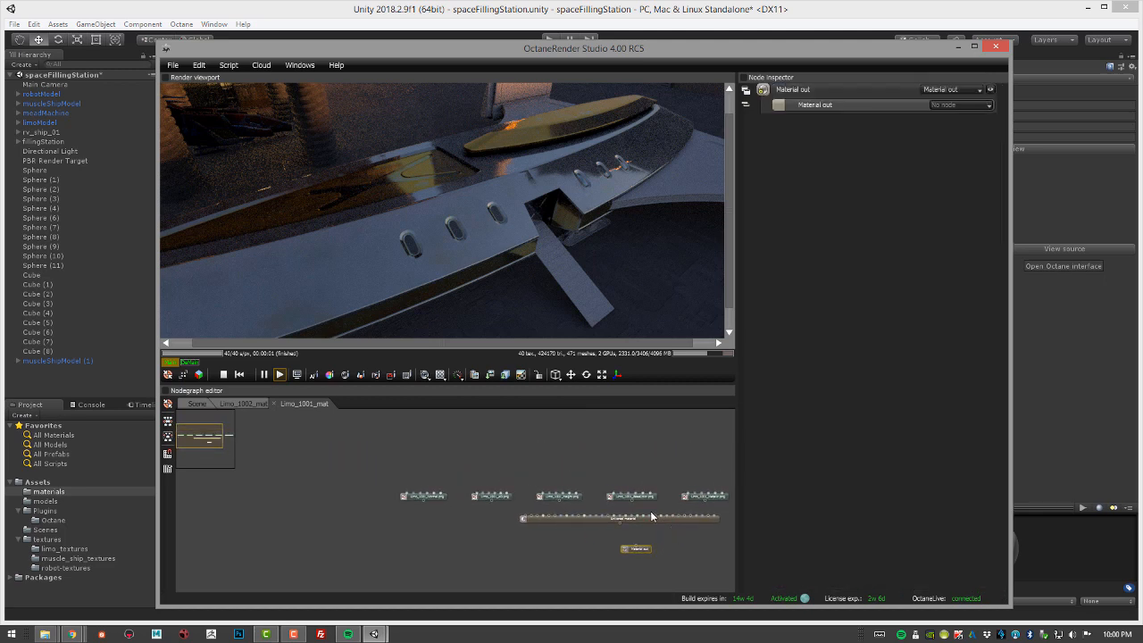
scroll(651, 517, "up", 3)
left_click_drag(627, 593, 605, 572)
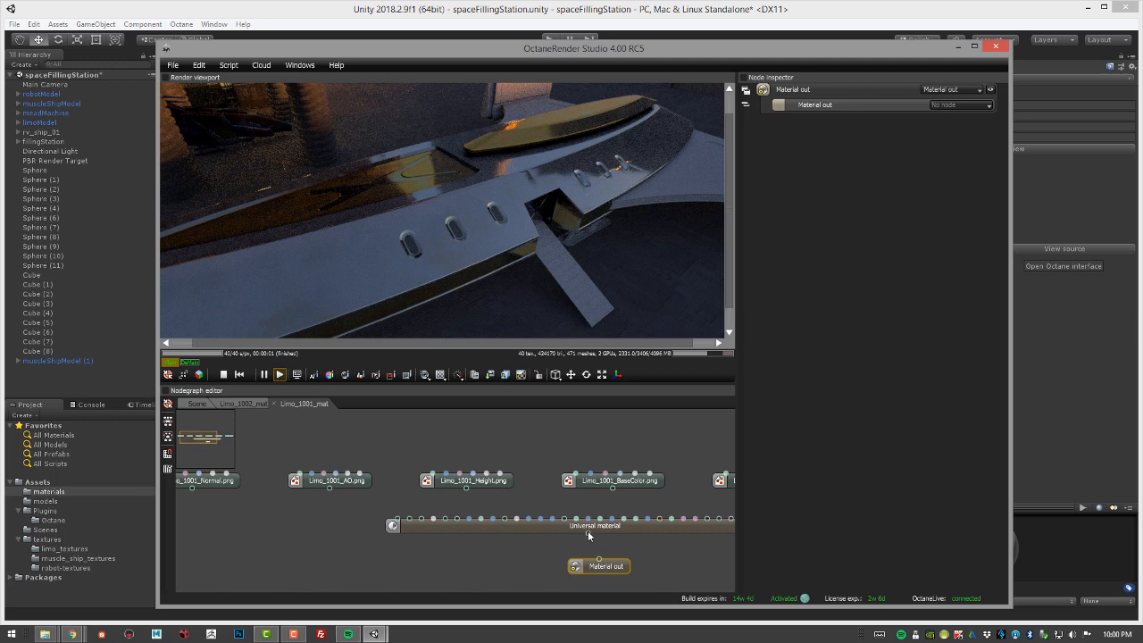
left_click_drag(588, 534, 599, 560)
Step: Move Limo_1001_BaseColor.png above the start of the Universal material and connect it to the Albedo input
left_click_drag(268, 499, 407, 489)
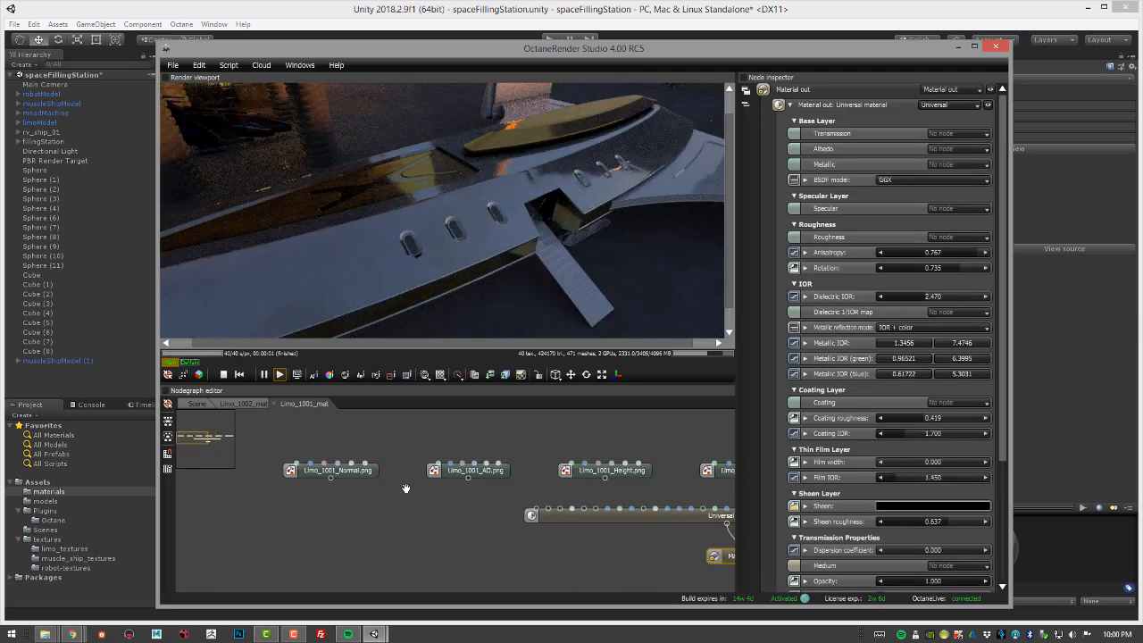
left_click_drag(601, 457, 516, 444)
scroll(517, 447, "down", 2)
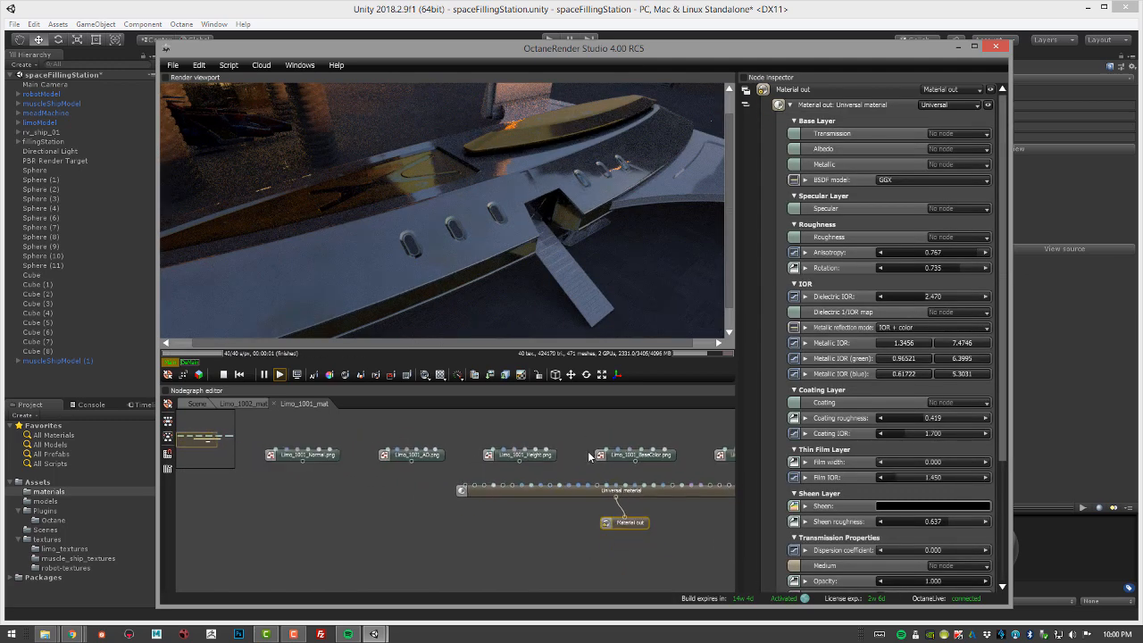
left_click_drag(612, 457, 491, 488)
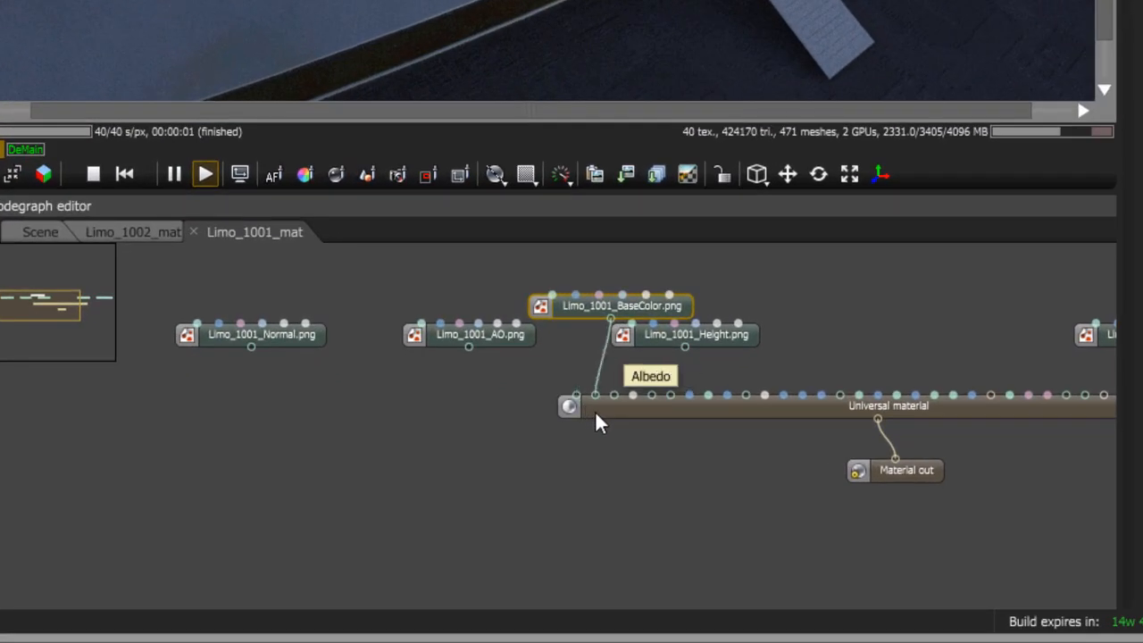
Step: Move Limo_1001_Height.png out of the way and connect Limo_1001_Normal.png to the Universal material's Normal input
left_click_drag(745, 337, 960, 285)
left_click_drag(298, 338, 671, 361)
left_click_drag(749, 346, 759, 261)
left_click_drag(666, 348, 808, 416)
Step: Place Limo_1001_Metallic.png beside the base color node and connect it to the Universal material's Metallic input
left_click_drag(859, 252, 411, 362)
left_click_drag(511, 347, 724, 319)
left_click_drag(649, 340, 672, 294)
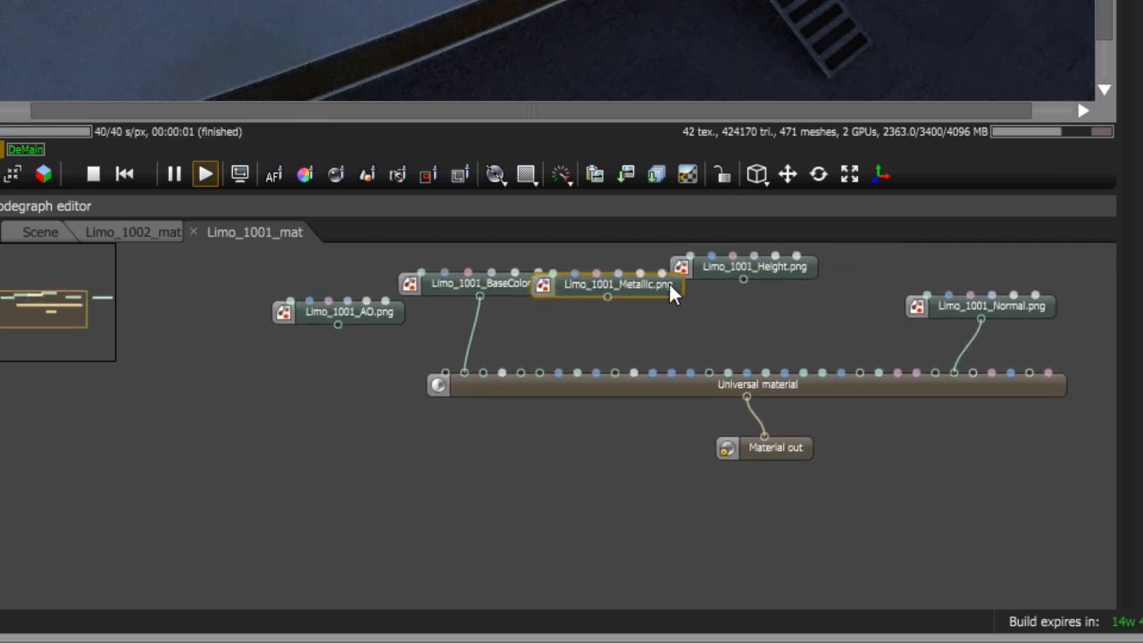
left_click_drag(546, 340, 484, 373)
Step: Move barBot_02_1001_Roughness.png beside the metallic node, clearing the height node away, and connect it to the Roughness input
middle_click_drag(789, 325, 600, 390)
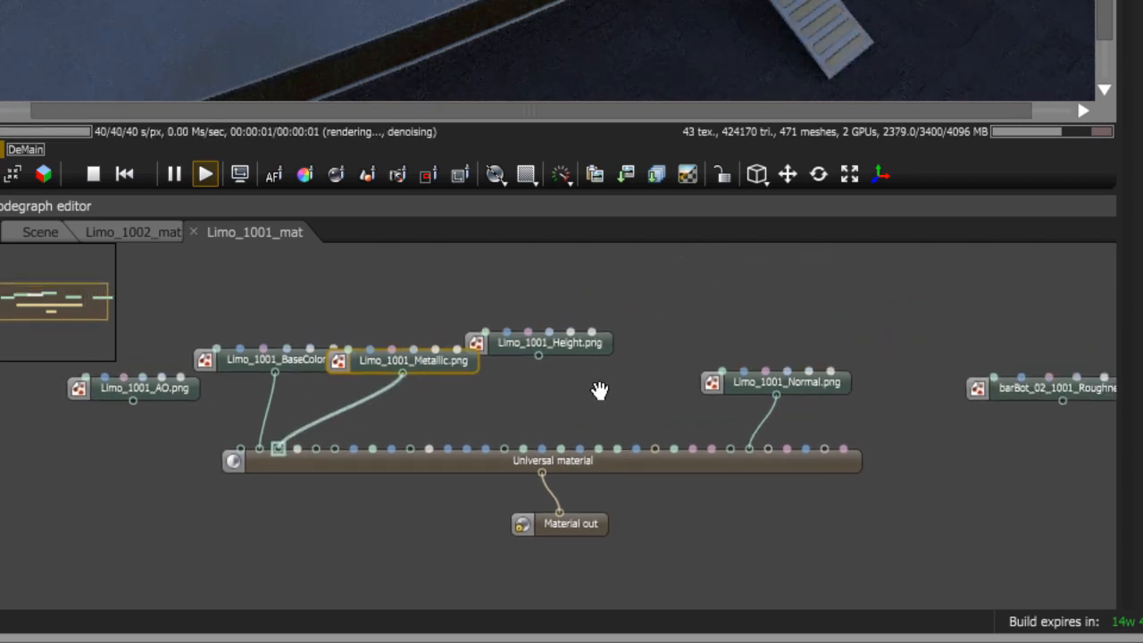
left_click(1032, 382)
left_click_drag(807, 339, 572, 391)
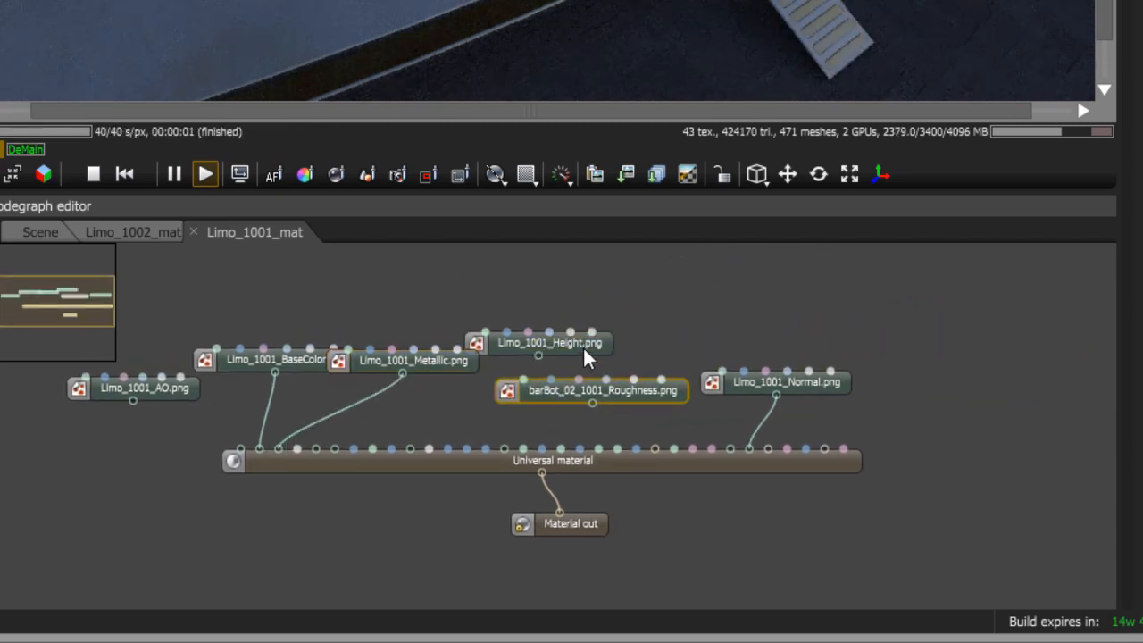
left_click_drag(582, 346, 770, 293)
left_click_drag(675, 399, 620, 340)
middle_click_drag(620, 340, 796, 327)
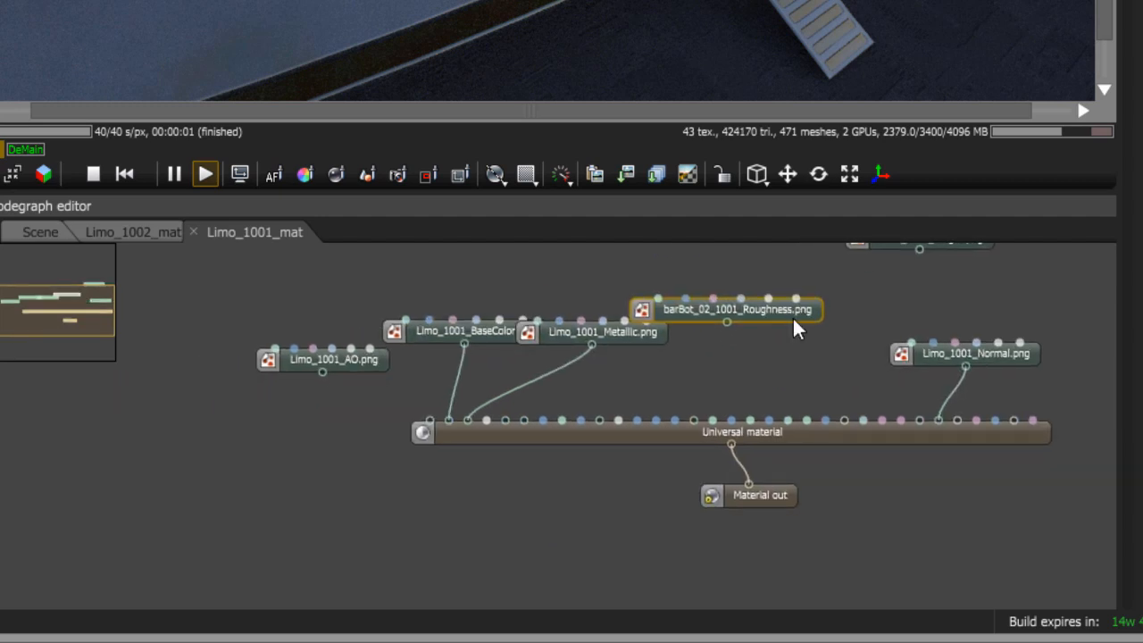
scroll(742, 335, "up", 2)
left_click_drag(724, 324, 477, 450)
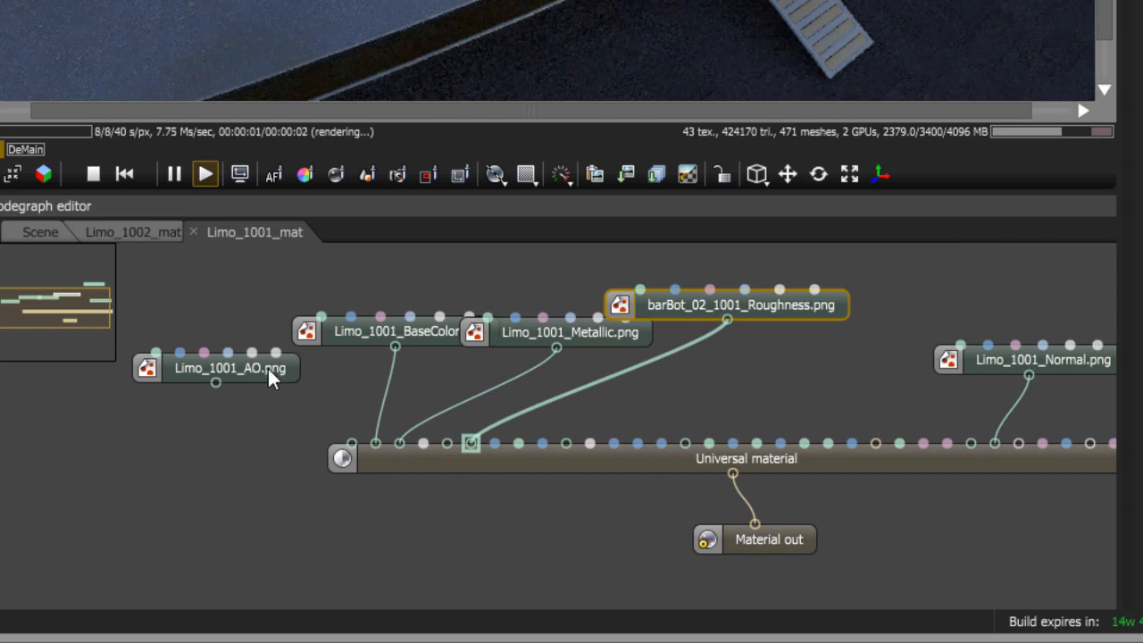
Step: Move Limo_1001_AO.png between the roughness and normal nodes and connect it to the Universal material's Coating input
left_click_drag(268, 366, 957, 291)
middle_click_drag(956, 338, 691, 368)
left_click_drag(796, 386, 982, 381)
left_click_drag(665, 332, 418, 476)
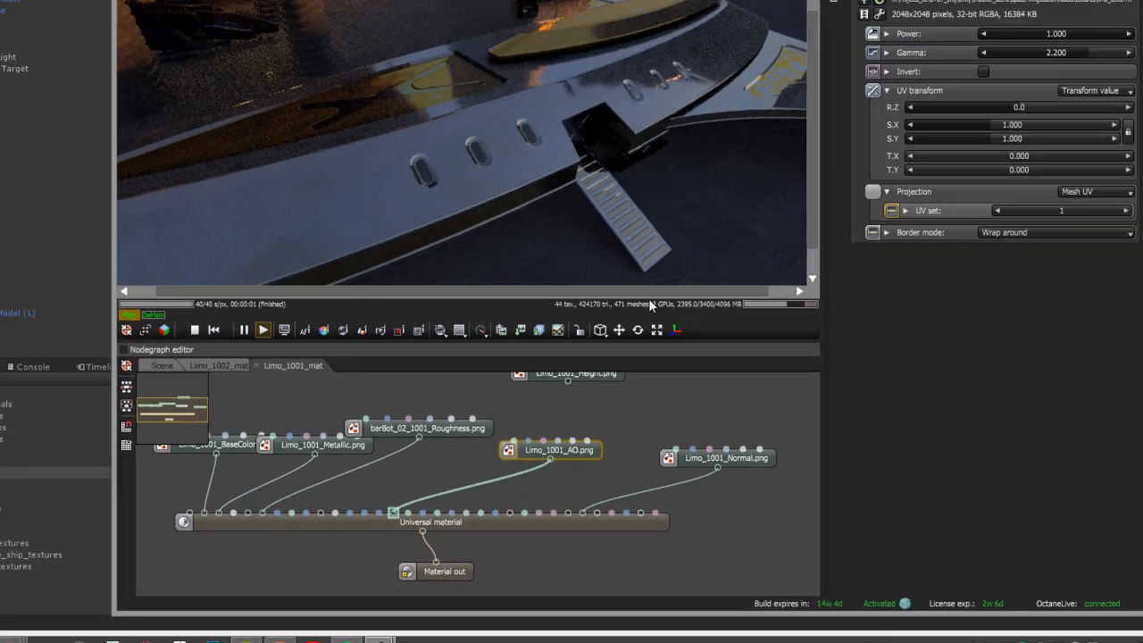
Step: Frame the limo ship's rear wing in Unity's scene view and examine its material in the Octane render
left_click_drag(662, 292, 777, 292)
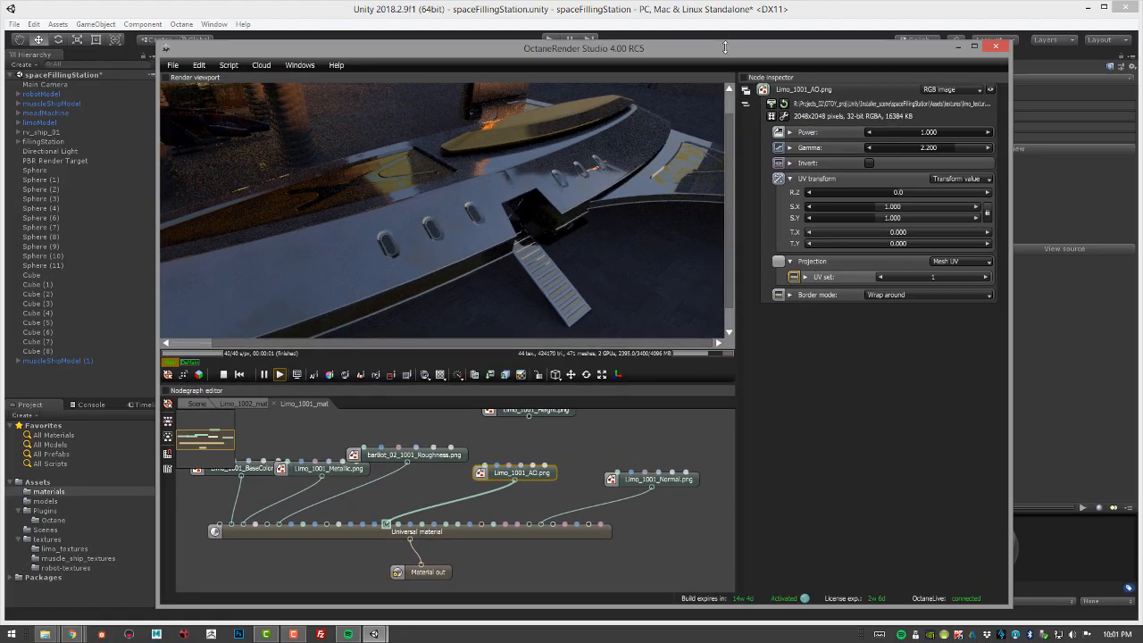
left_click_drag(727, 49, 196, 206)
middle_click_drag(676, 192, 520, 216, "alt")
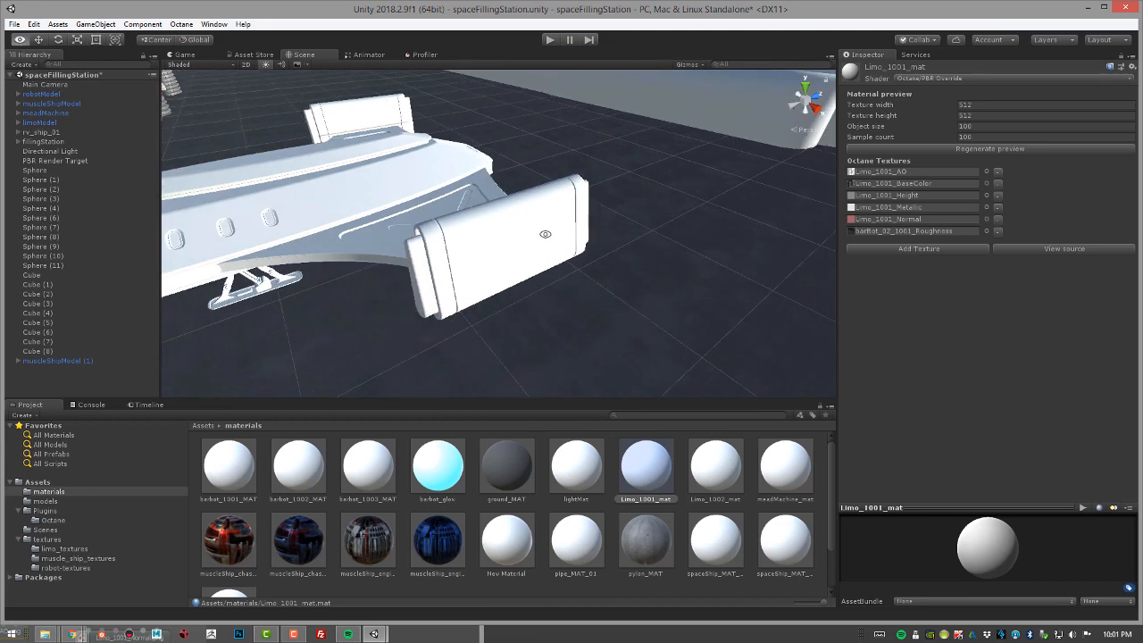
left_click_drag(545, 234, 556, 242, "alt")
middle_click_drag(553, 228, 580, 232, "alt")
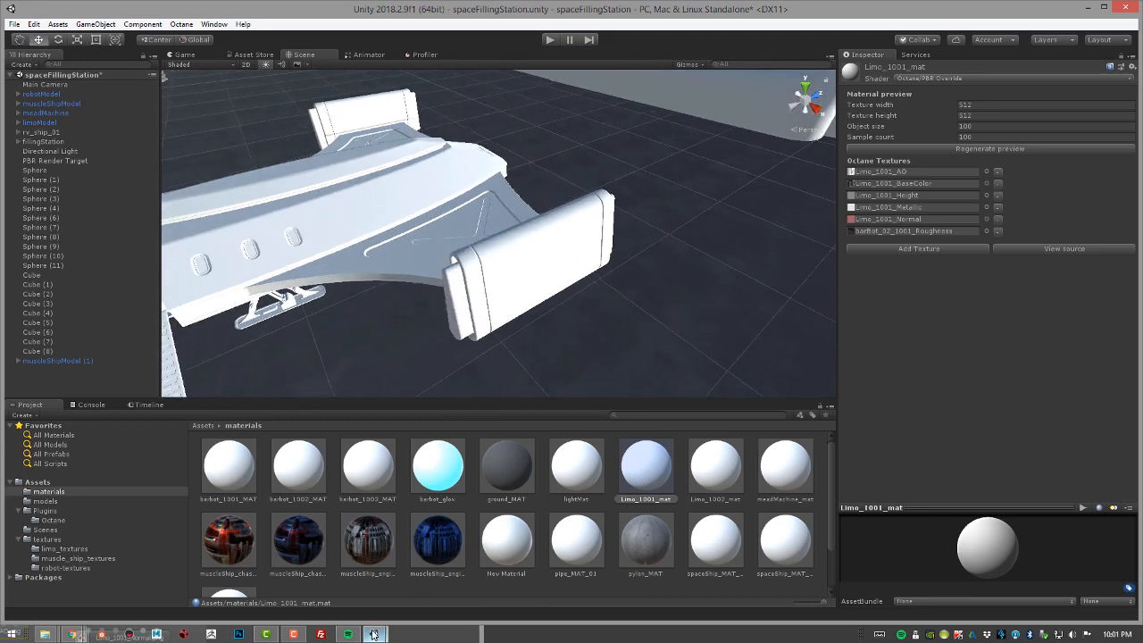
mouse_move(374, 634)
left_click(430, 568)
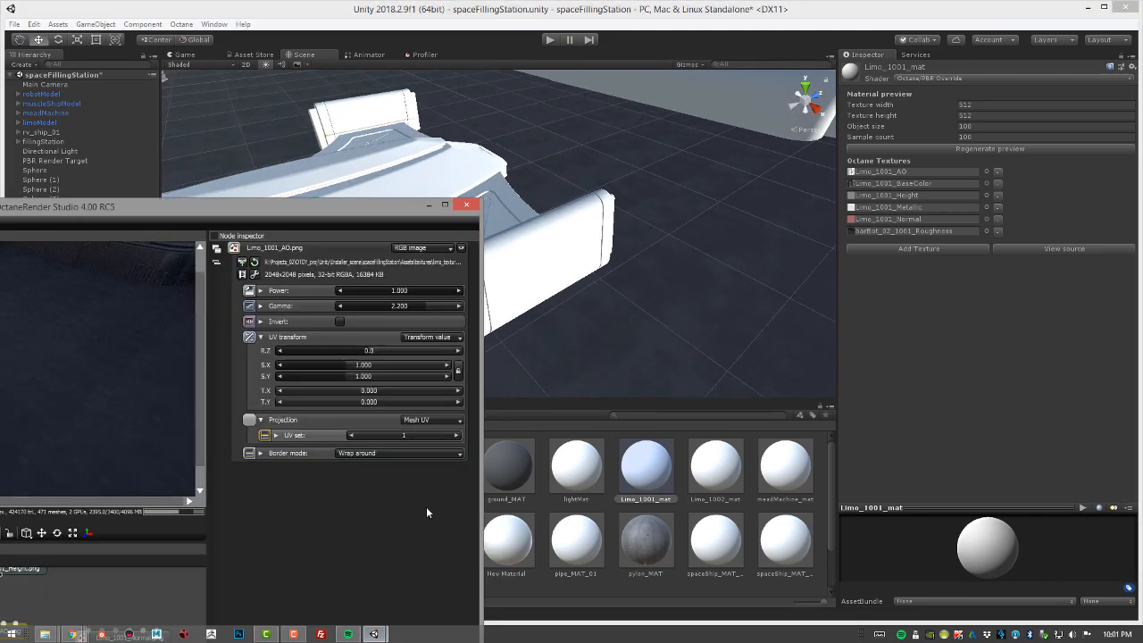
left_click_drag(389, 206, 906, 57)
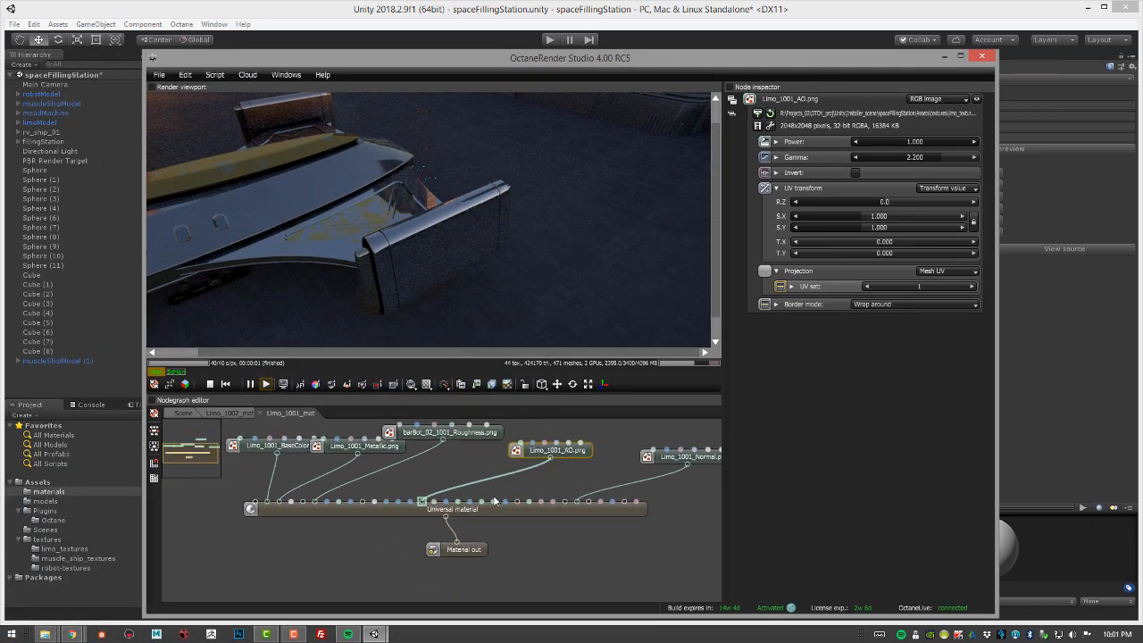
Step: In the Limo_1002_mat graph, separate the roughness and Greyscale color nodes and copy the Greyscale color node
left_click(237, 413)
left_click_drag(561, 458, 566, 550)
mouse_move(402, 469)
left_mouse_down()
mouse_move(317, 467)
mouse_move(412, 471)
left_mouse_up()
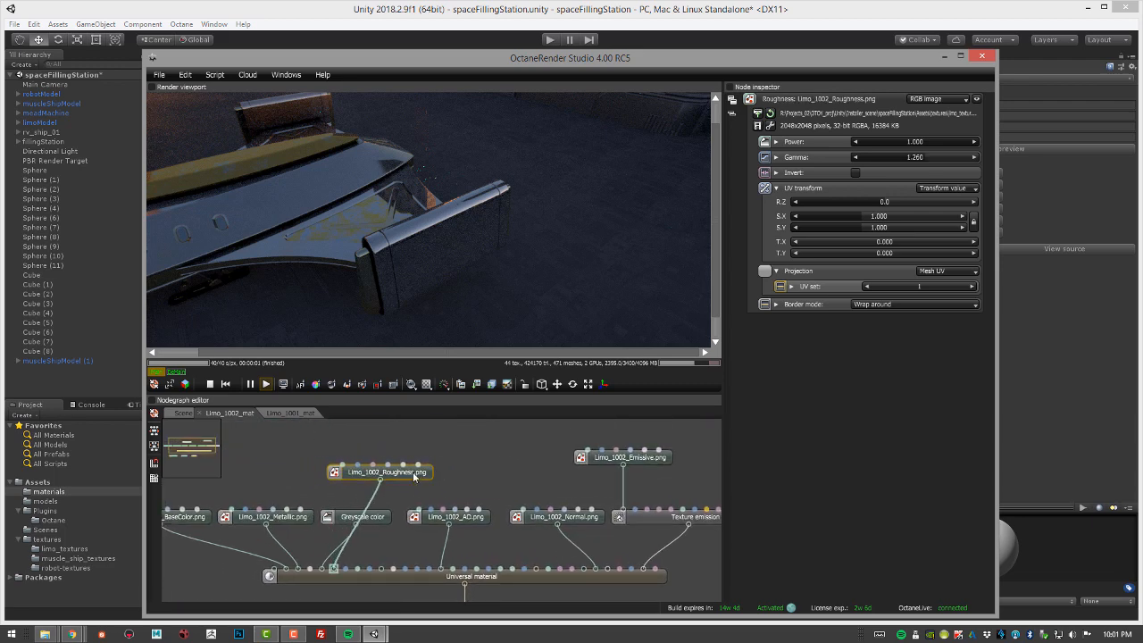
left_click_drag(380, 517, 358, 505)
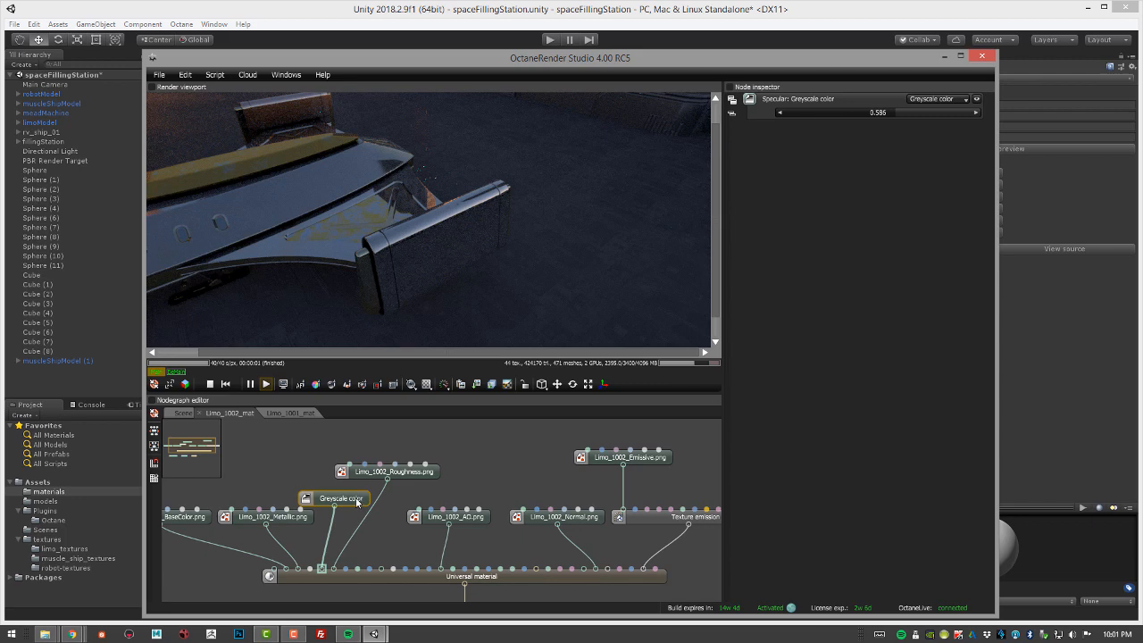
right_click(355, 497)
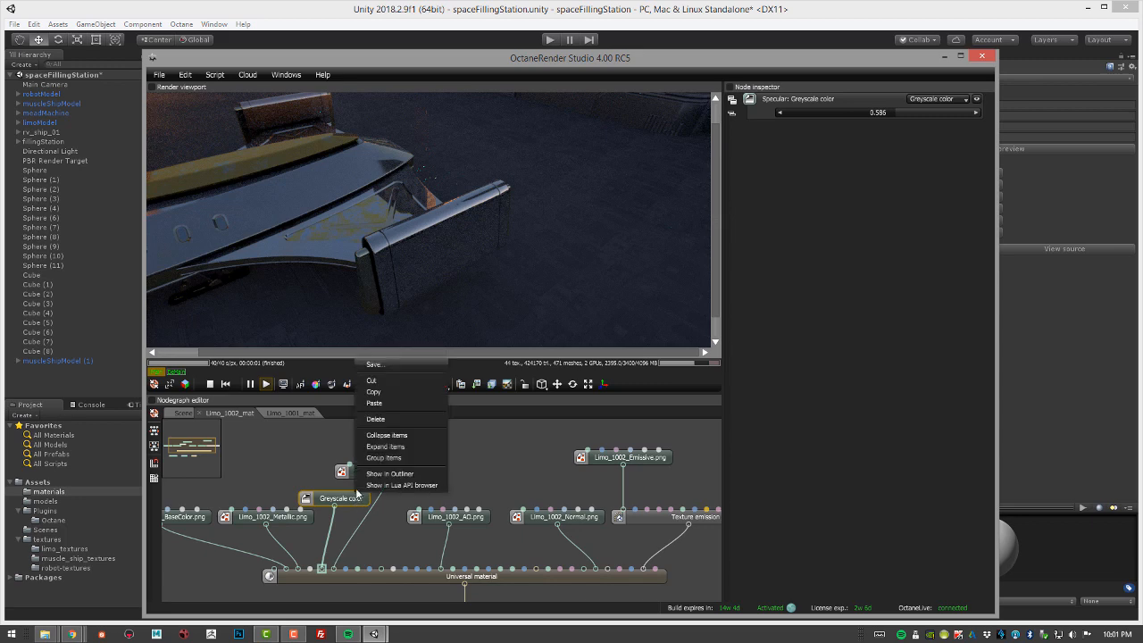
left_click(384, 395)
Step: In the Limo_1001_mat graph, spread out the base color and metallic nodes and paste the Greyscale color node beside the roughness texture
left_click(302, 413)
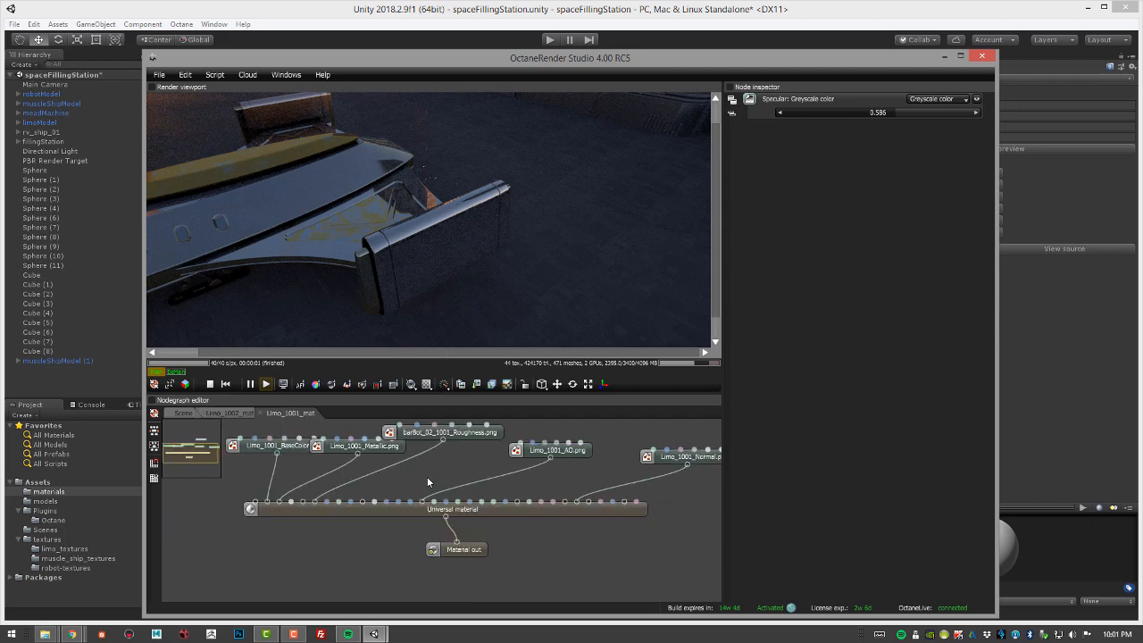
middle_click_drag(427, 481, 450, 527)
left_click(241, 493)
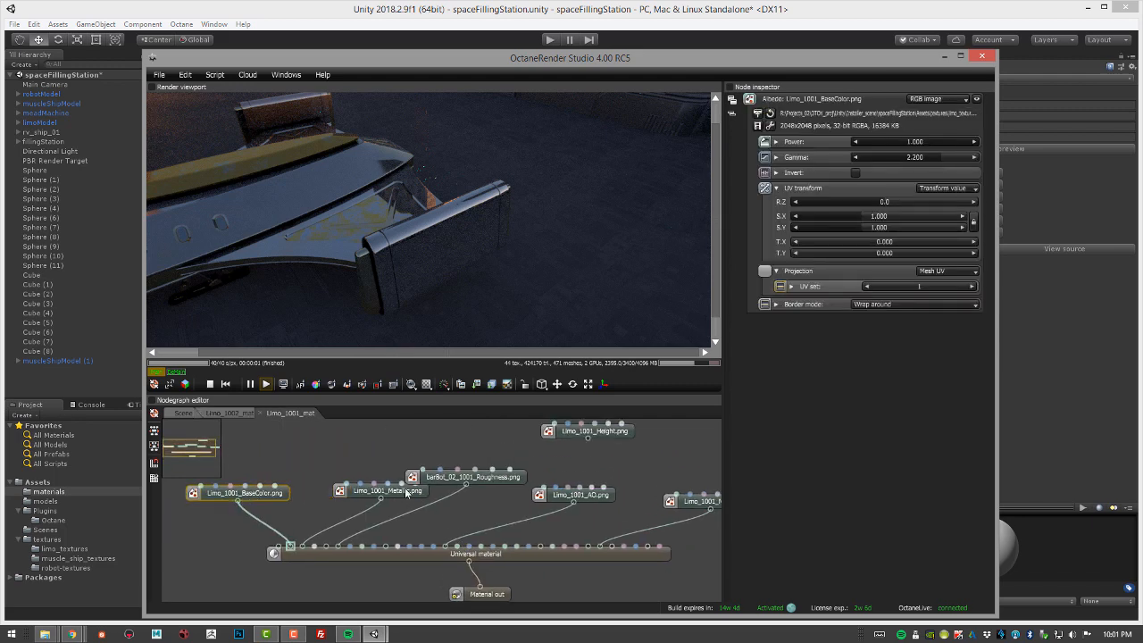
left_click_drag(406, 493, 294, 451)
right_click(362, 473)
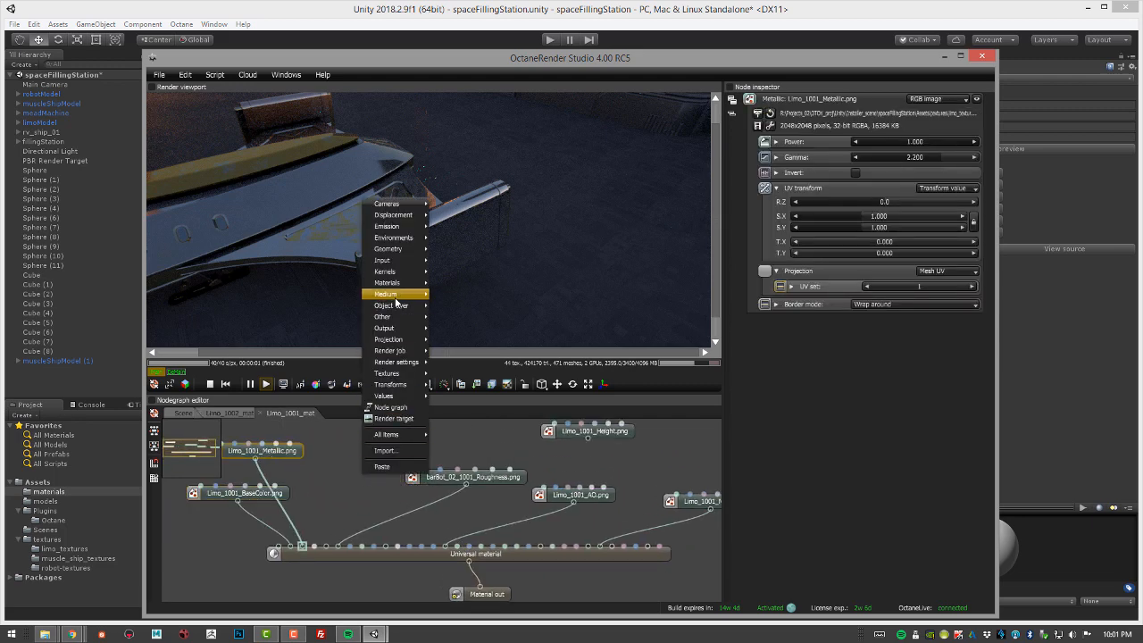
left_click(393, 467)
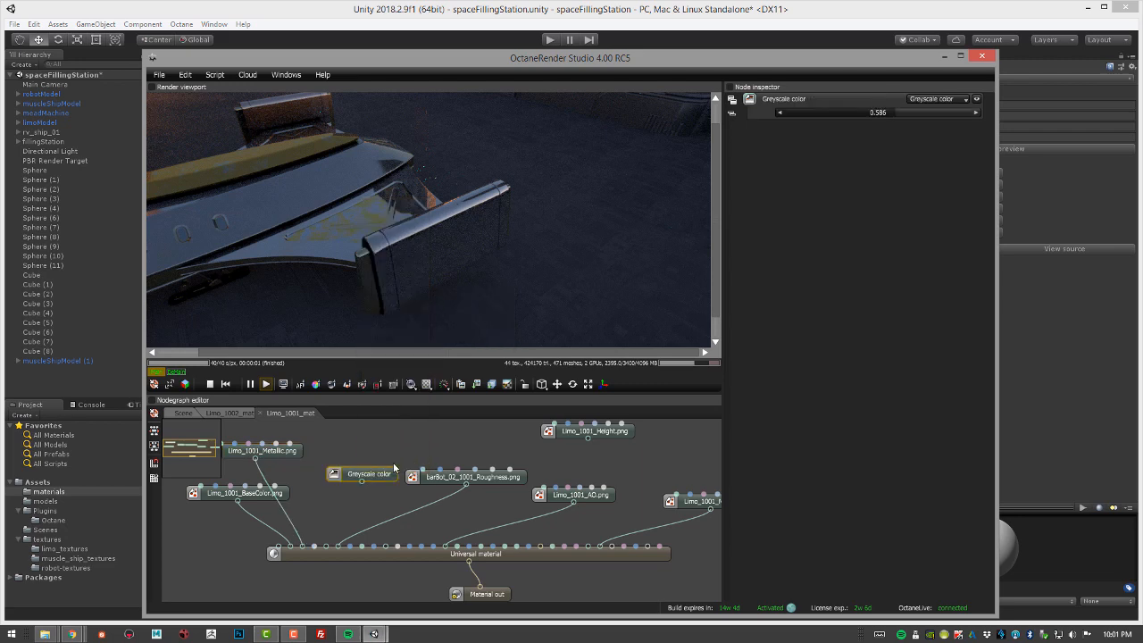
Step: Connect the Greyscale color node to the Universal material's input just before Roughness, and open Limo_1002_Roughness.png's settings in Limo_1002_mat for reference
left_click_drag(363, 483, 328, 554)
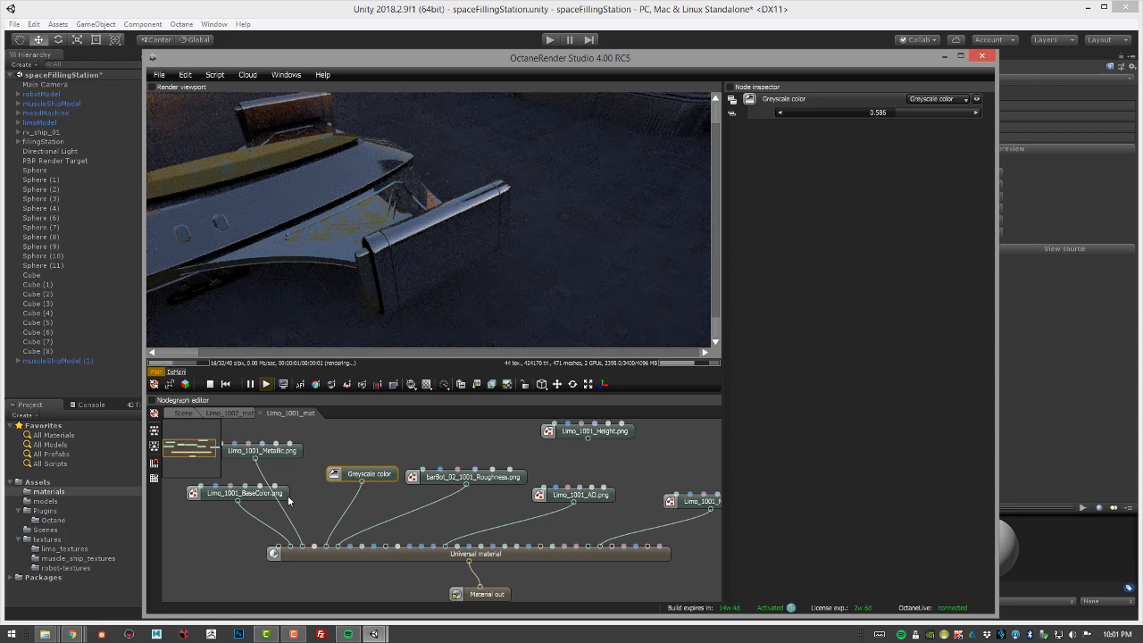
left_click(232, 412)
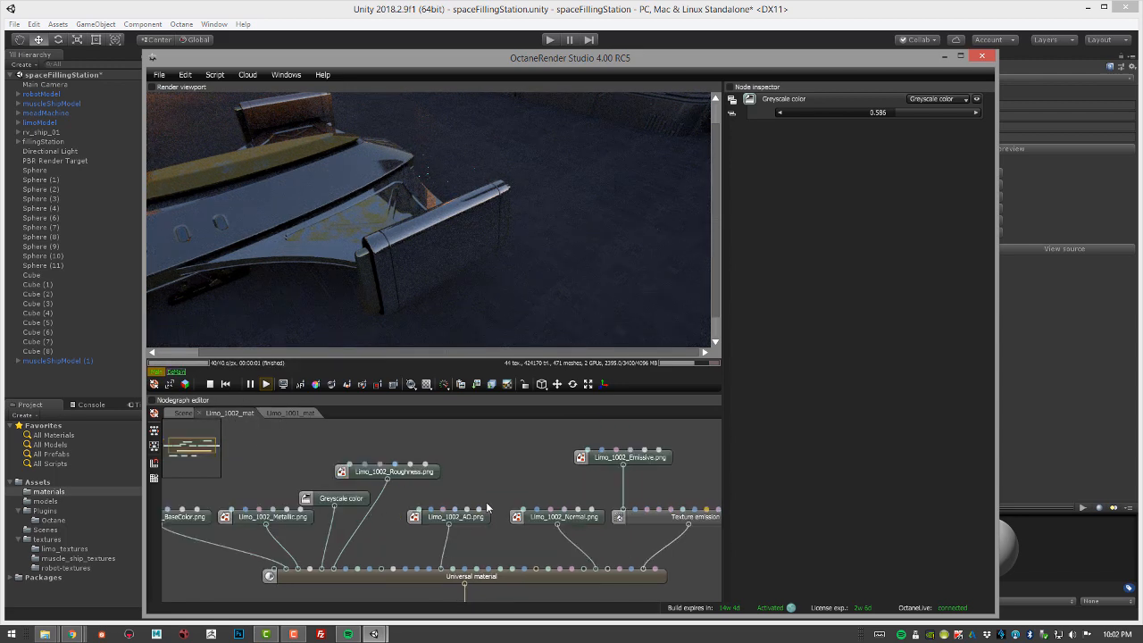
middle_click_drag(526, 488, 459, 469)
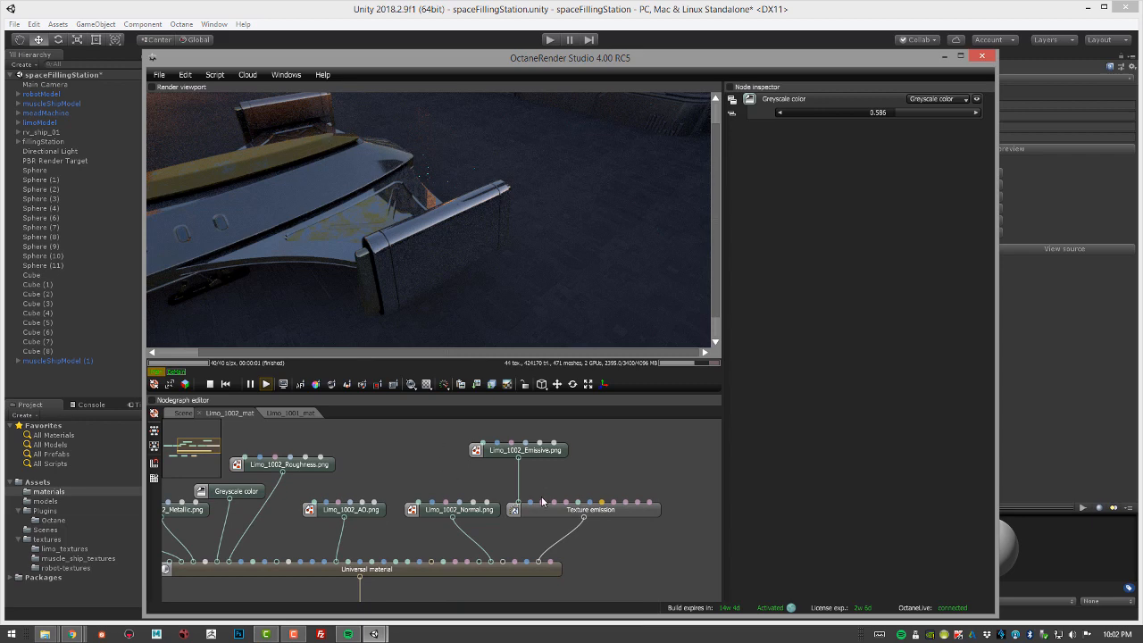
middle_click_drag(510, 545, 568, 528)
middle_click_drag(439, 518, 523, 509)
left_click(542, 444)
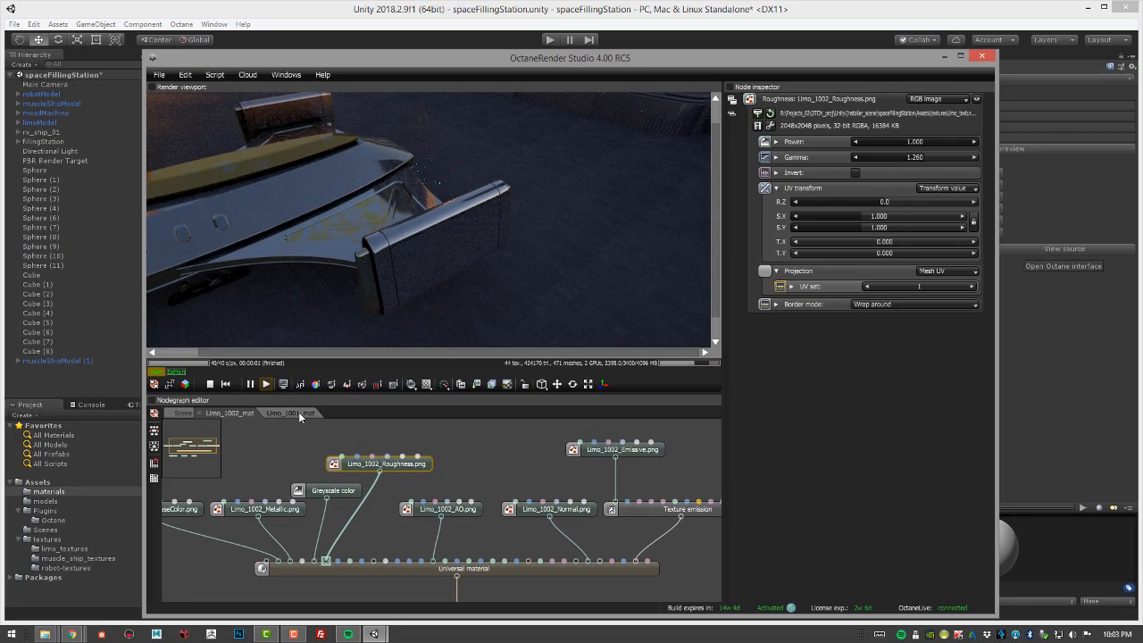
Step: In the Limo_1001_mat graph, set the gamma of Limo_1001_Roughness.png to 1.26
left_click(298, 412)
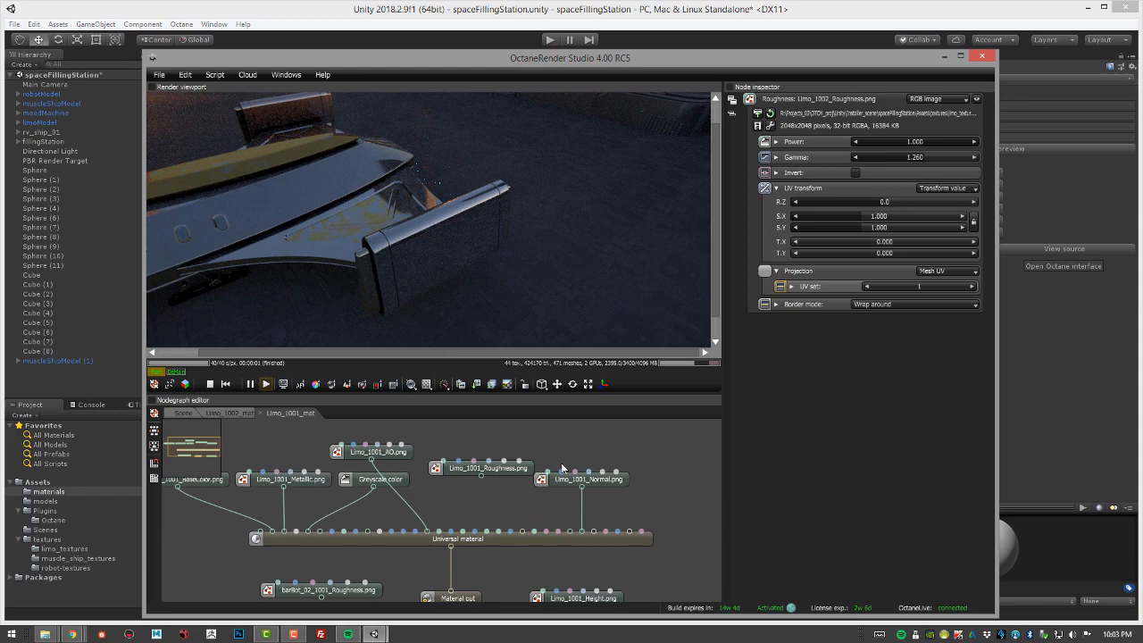
left_click(474, 469)
double_click(927, 158)
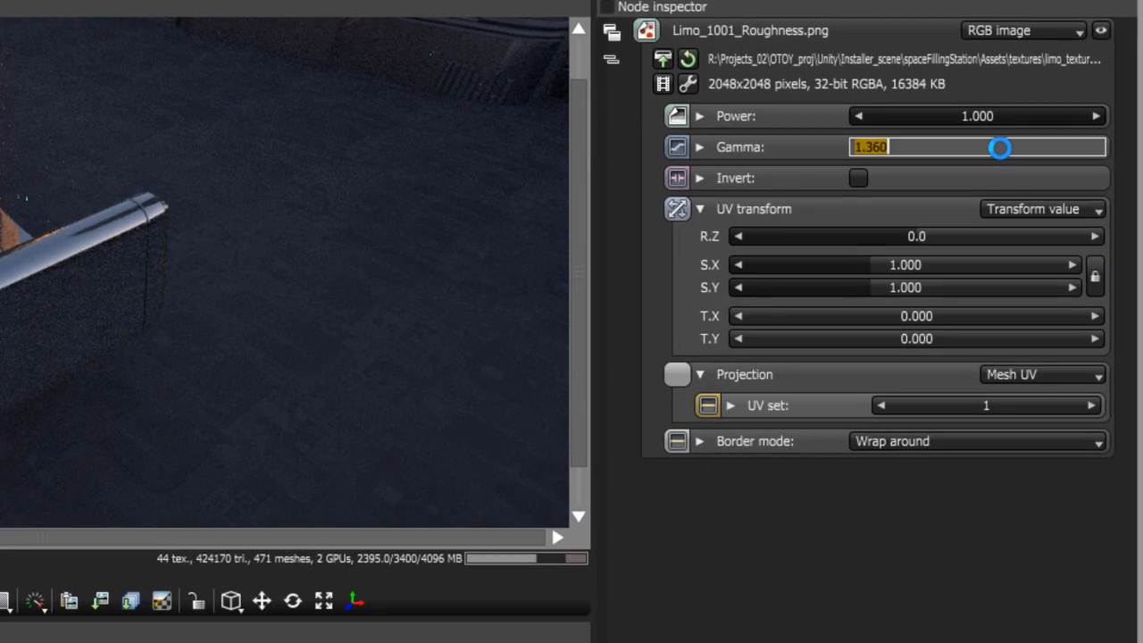
type("1.26")
key("Return")
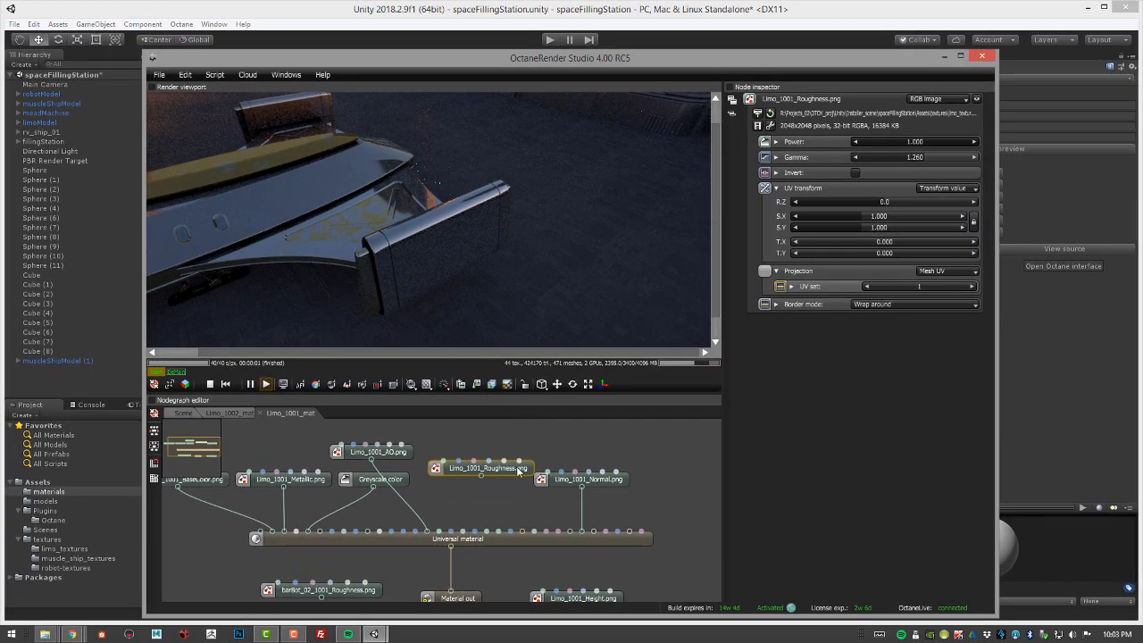
Step: Connect Limo_1001_Roughness.png to the Universal material's Roughness input and spread out the metallic, Greyscale color, roughness and AO nodes
left_click_drag(481, 478, 327, 536)
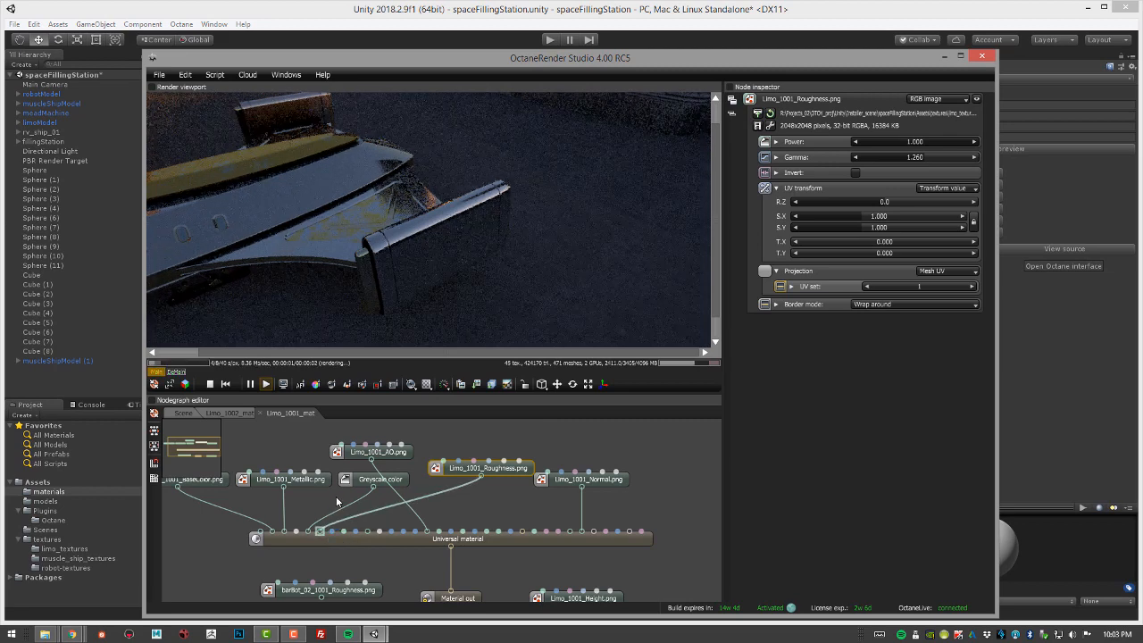
left_click_drag(509, 472, 440, 471)
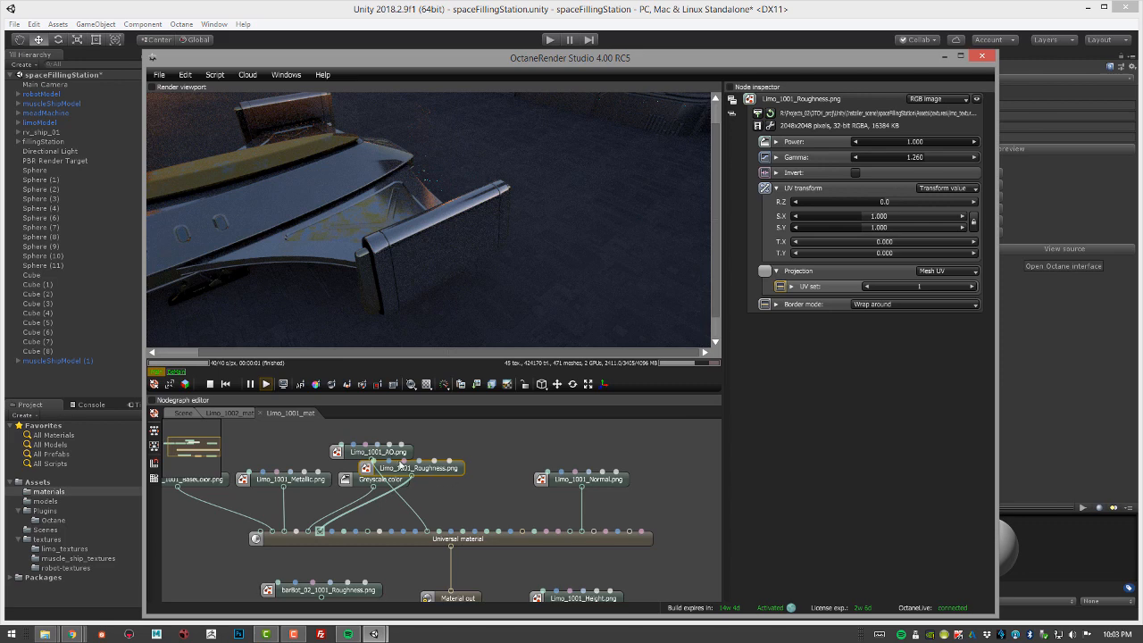
left_click_drag(402, 458, 520, 462)
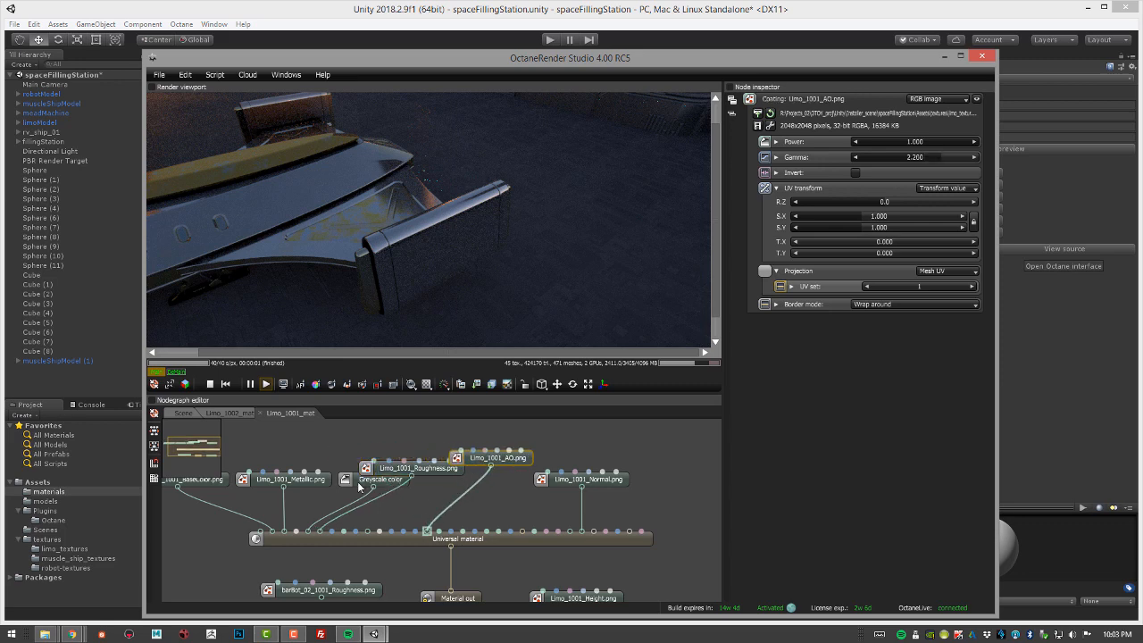
left_click_drag(361, 482, 260, 444)
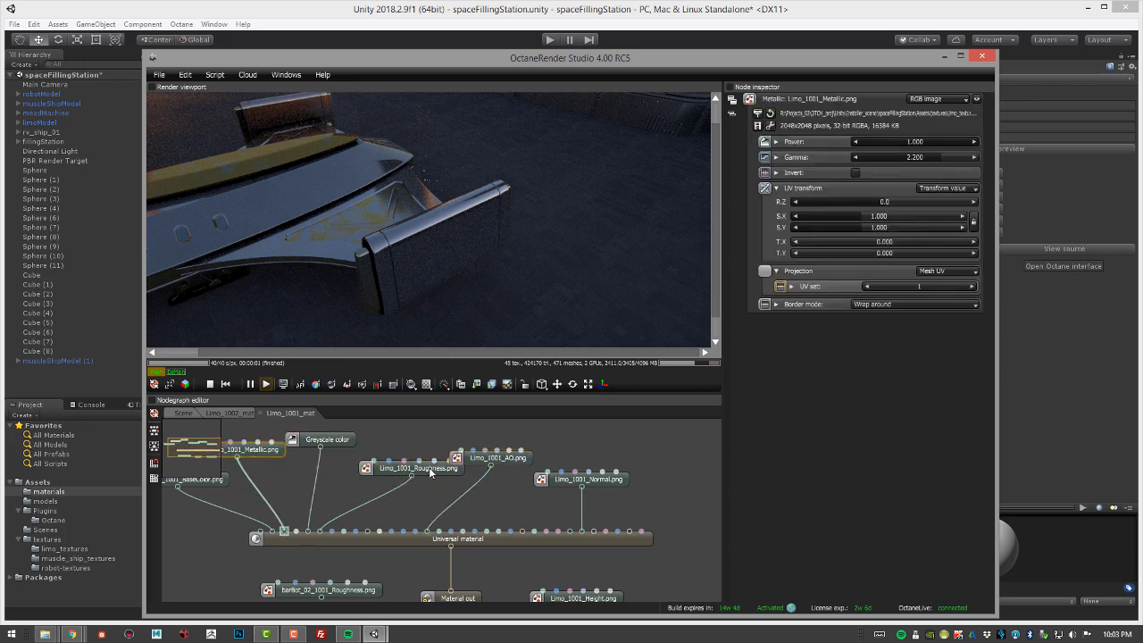
left_click_drag(430, 473, 396, 471)
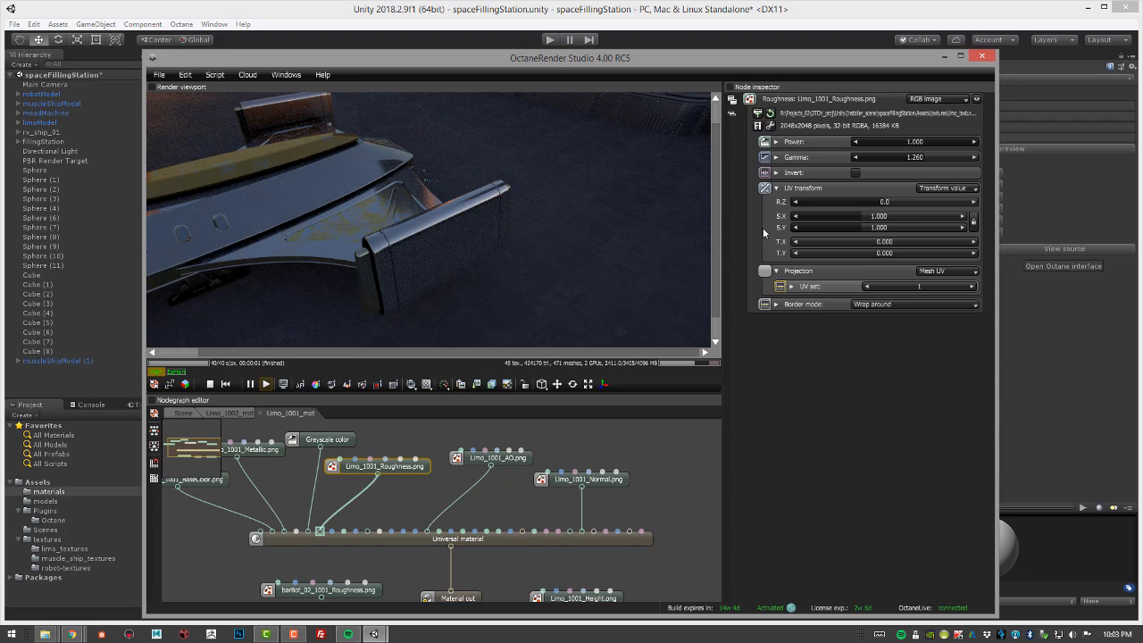
Step: Close the Octane node editor, render the PBR Render Target and show its Denoised pass
left_click(981, 55)
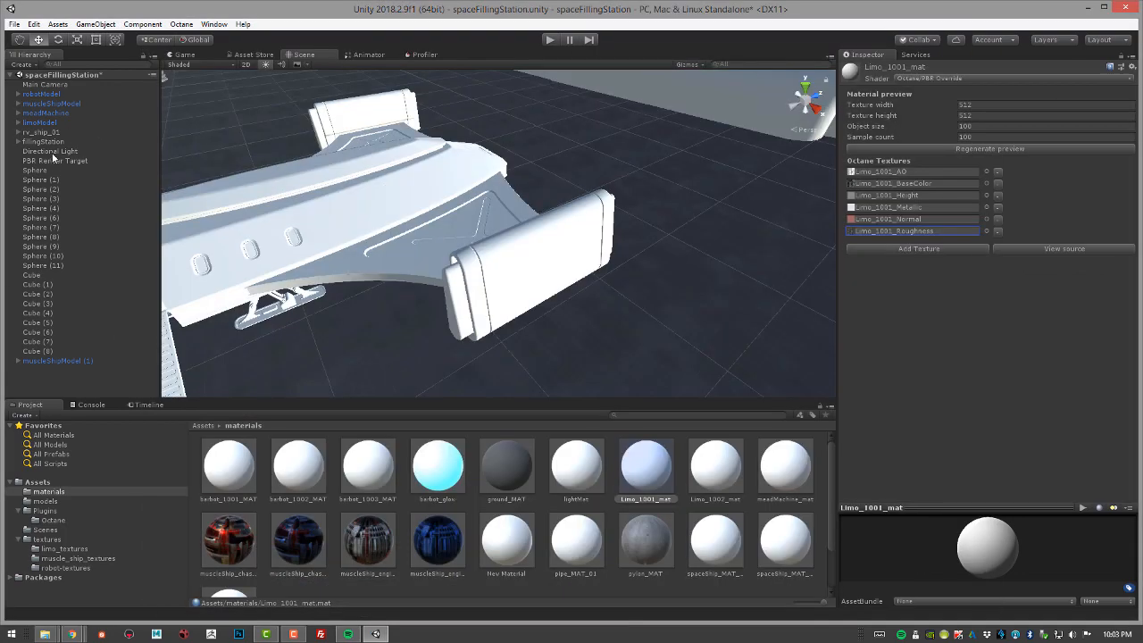
left_click(128, 161)
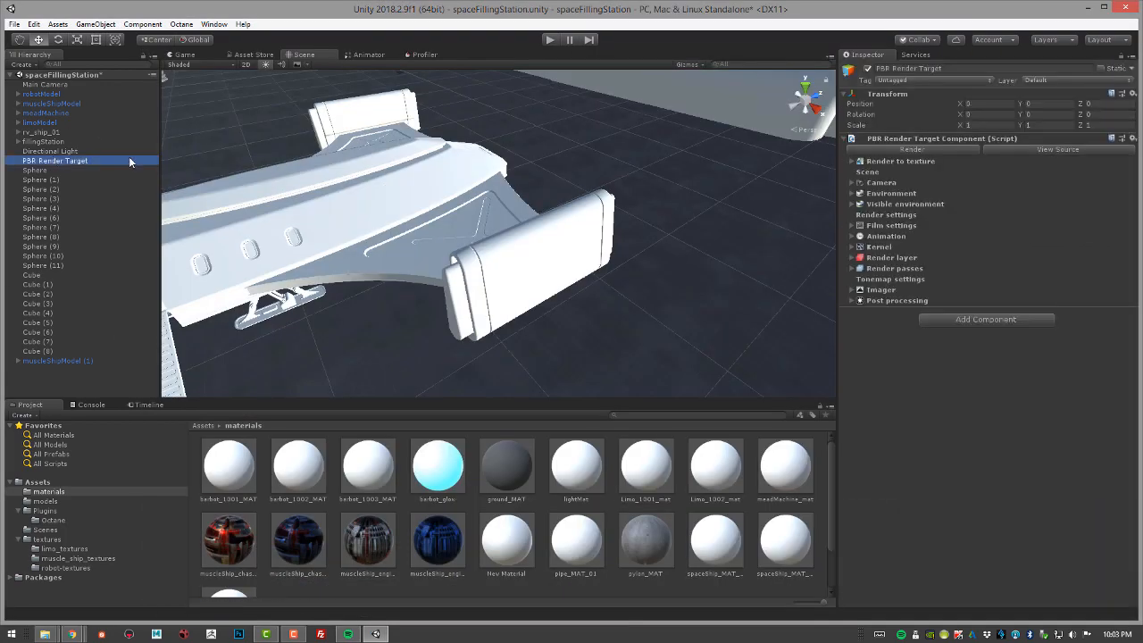
left_click(910, 150)
left_click(260, 43)
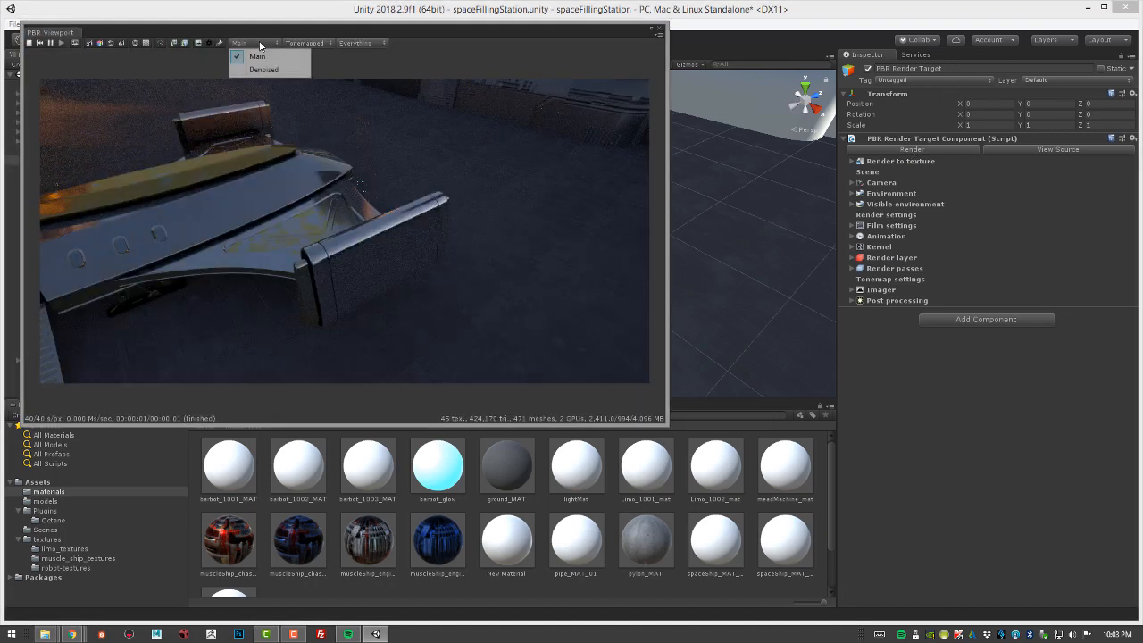
left_click(271, 68)
Step: Frame the whole limo ship in the scene view and examine its denoised render in the PBR Viewport
left_click_drag(326, 29, 820, 90)
left_click_drag(297, 280, 463, 223, "alt")
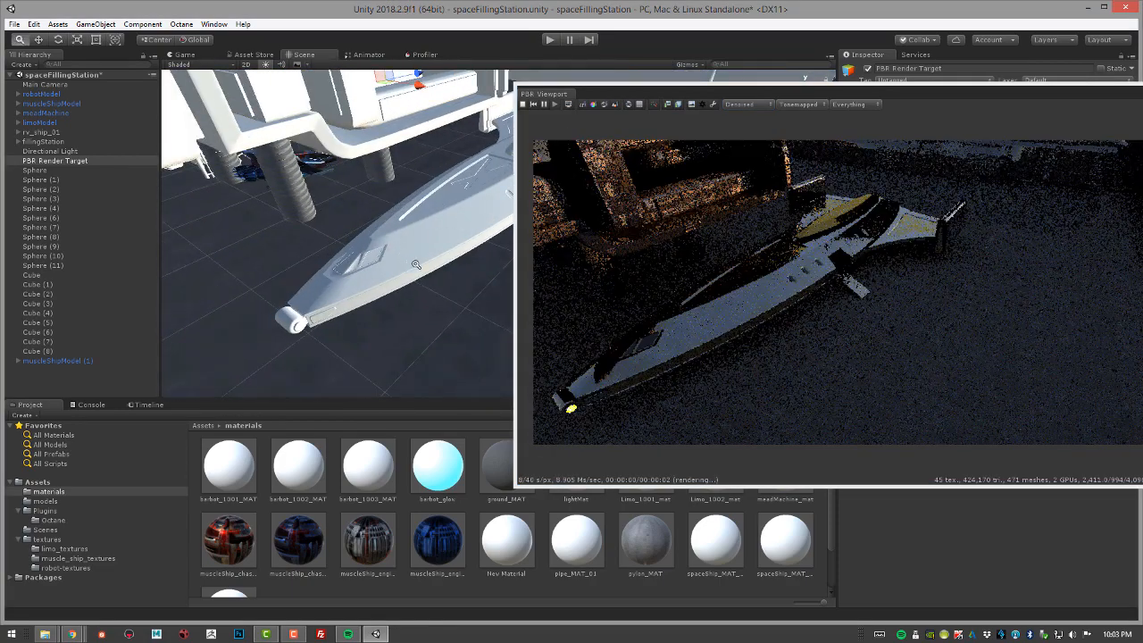
mouse_move(389, 251)
left_mouse_down("alt")
mouse_move(428, 267)
mouse_move(391, 261)
left_mouse_up("alt")
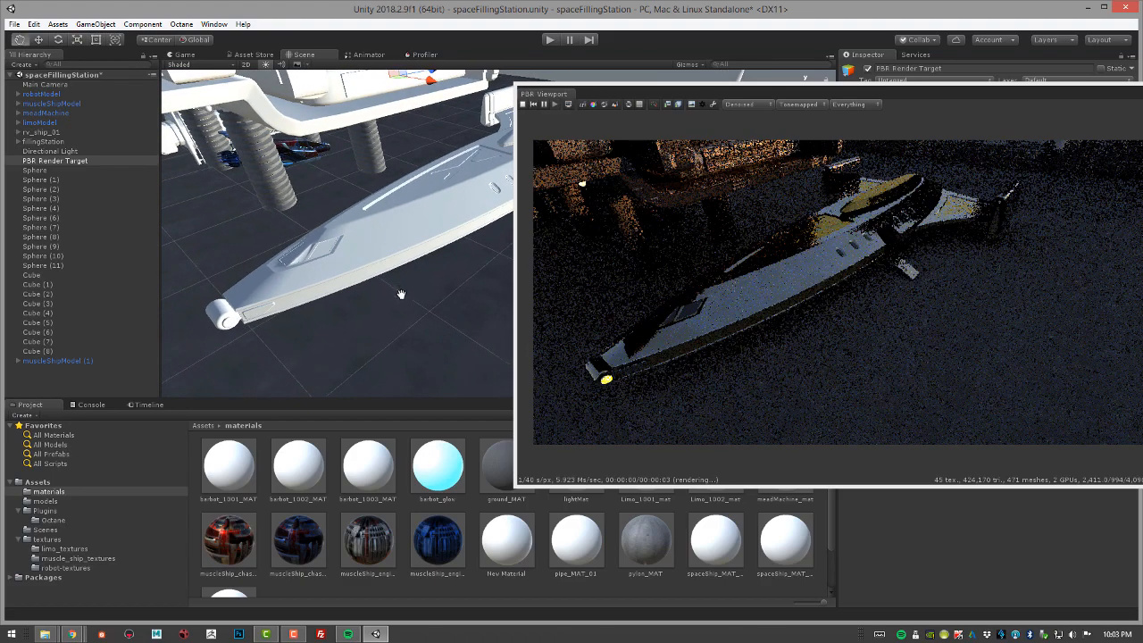
middle_click_drag(401, 294, 414, 361, "alt")
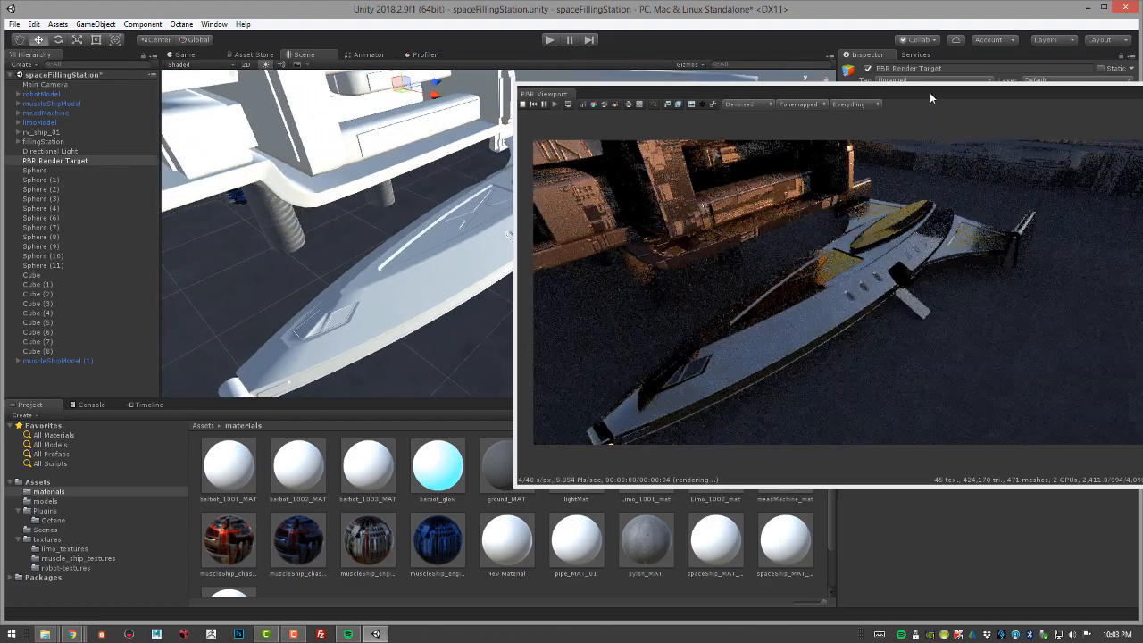
left_click(849, 104)
left_click(762, 92)
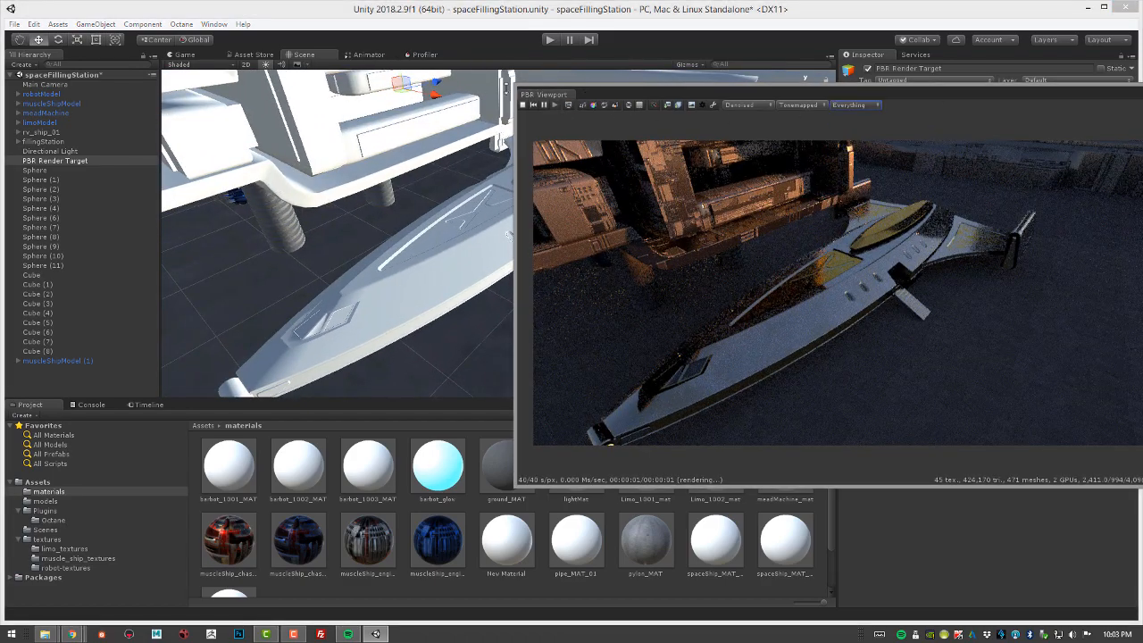
left_click_drag(657, 91, 343, 87)
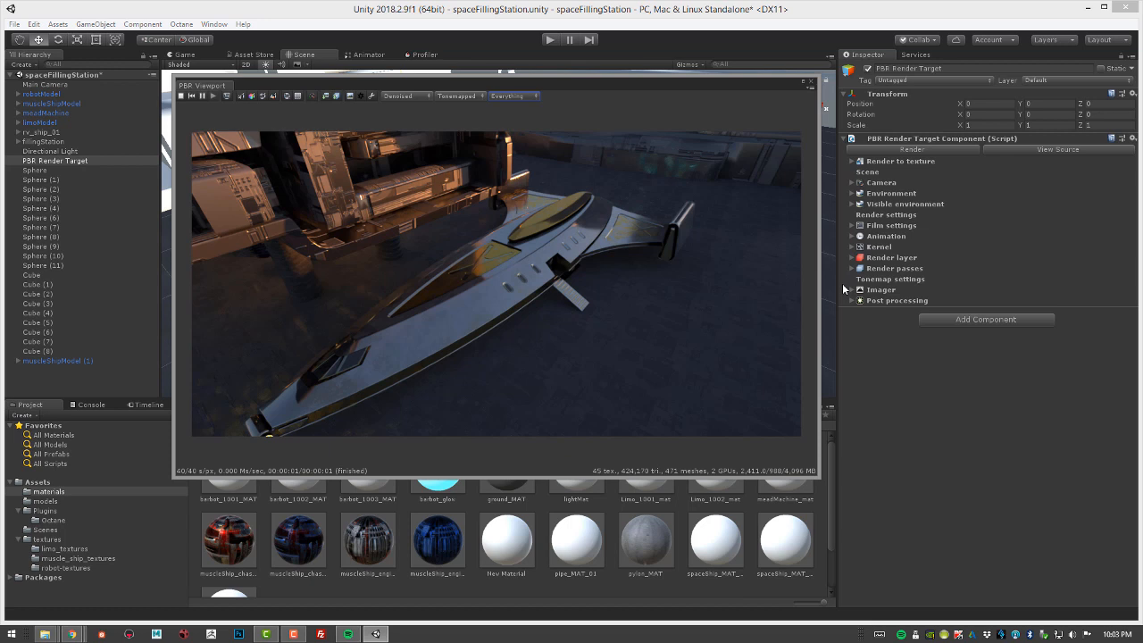
Step: Set the PBR Render Target's Direct lighting kernel to 80040 maximum samples
left_click(855, 247)
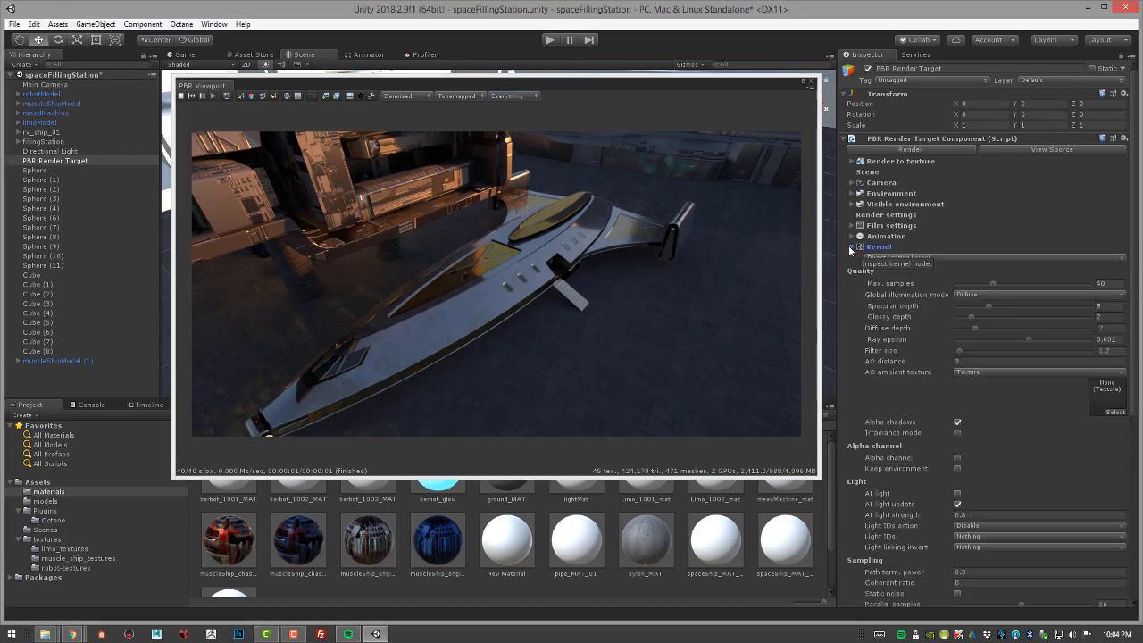
left_click(1101, 283)
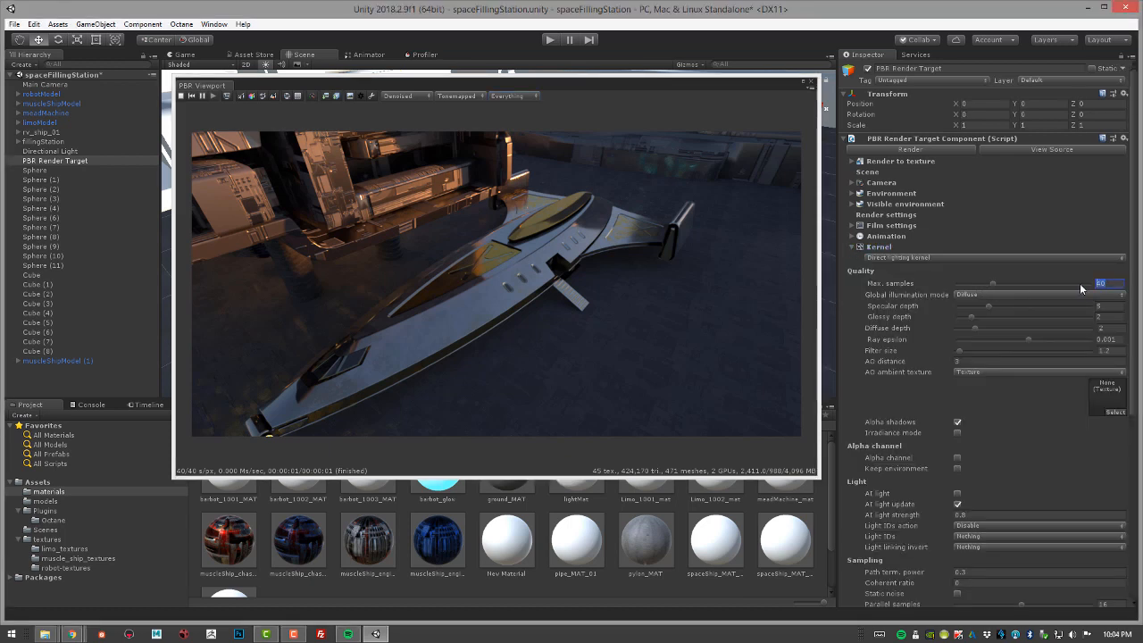
type("80040")
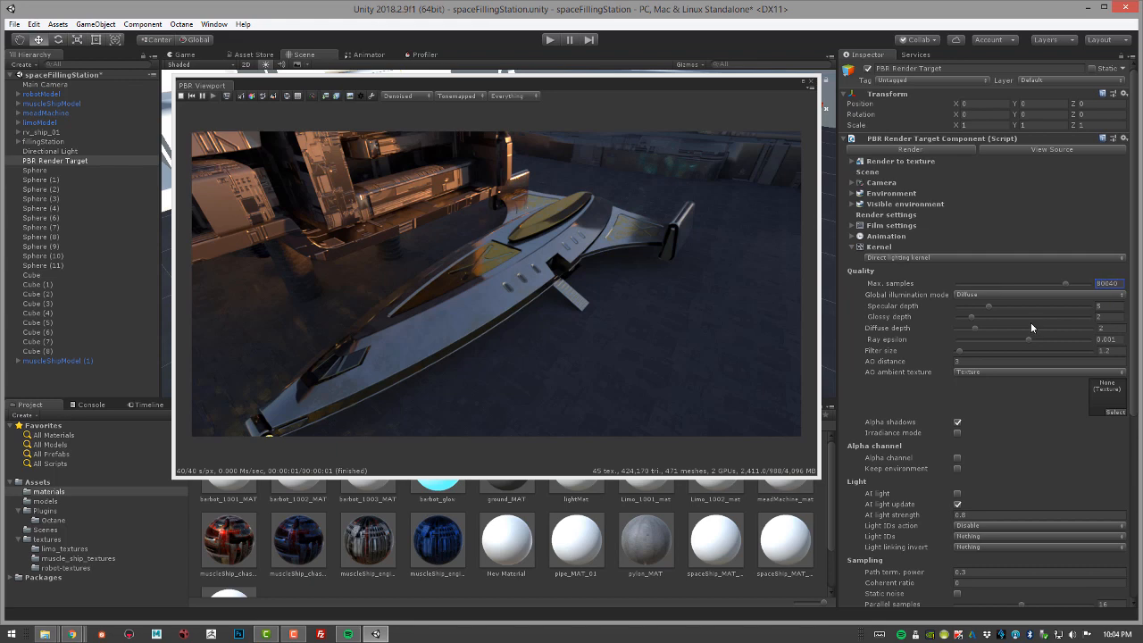